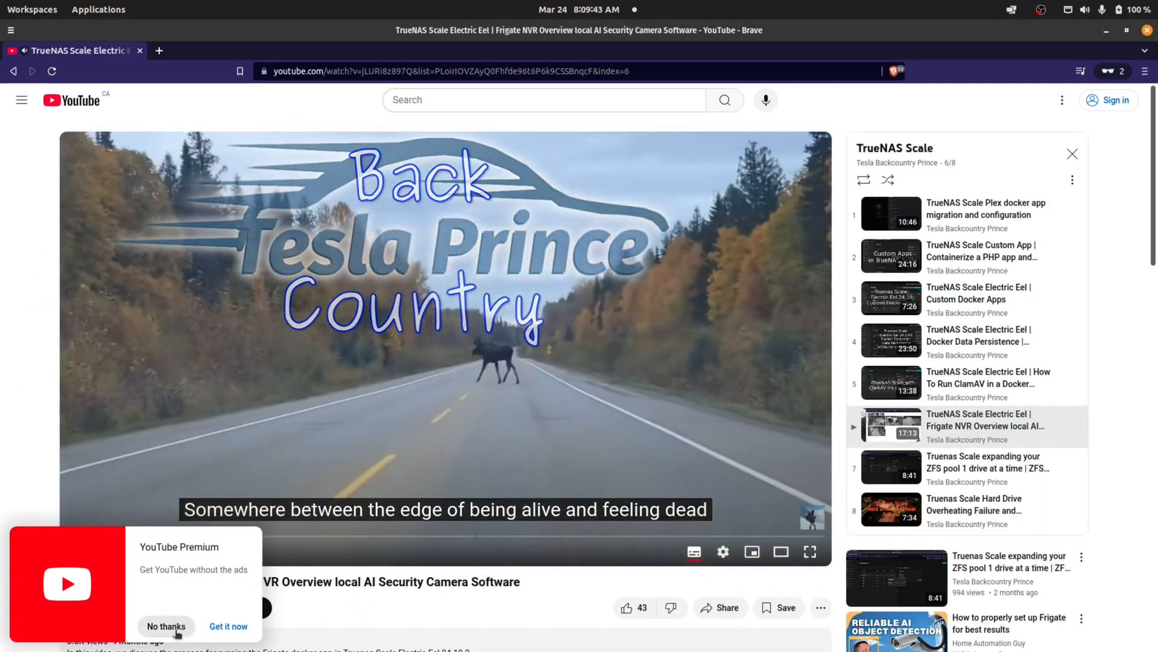
Dismiss the YouTube Premium offer and skim through the Frigate NVR overview video with its chapter list open
click(166, 626)
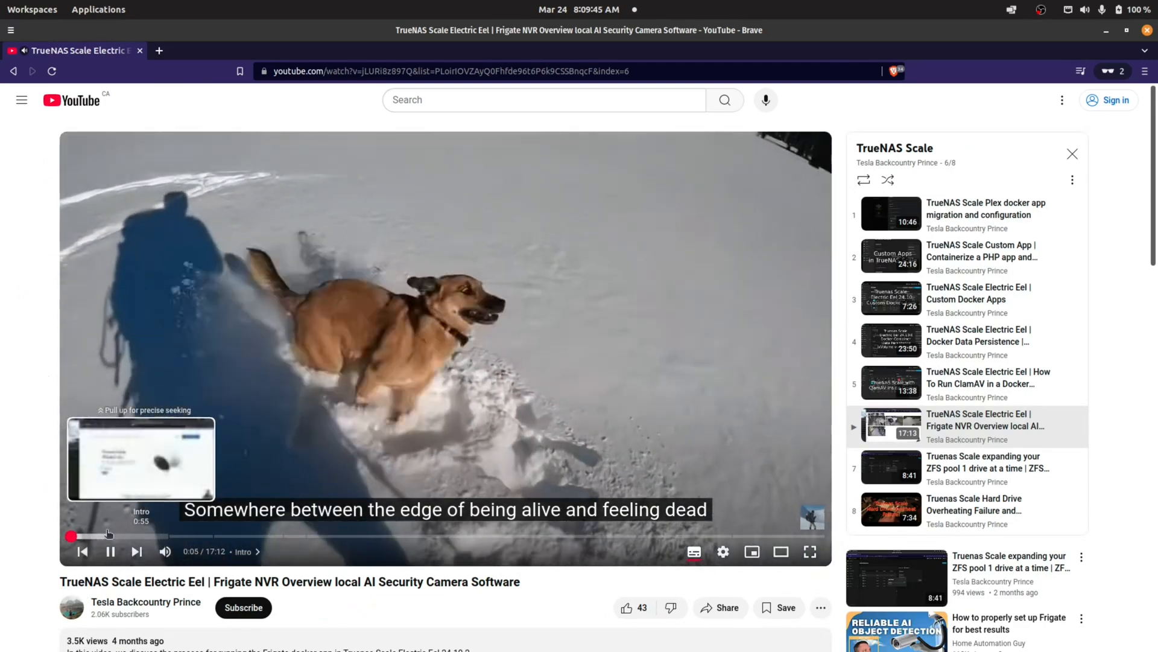
click(152, 536)
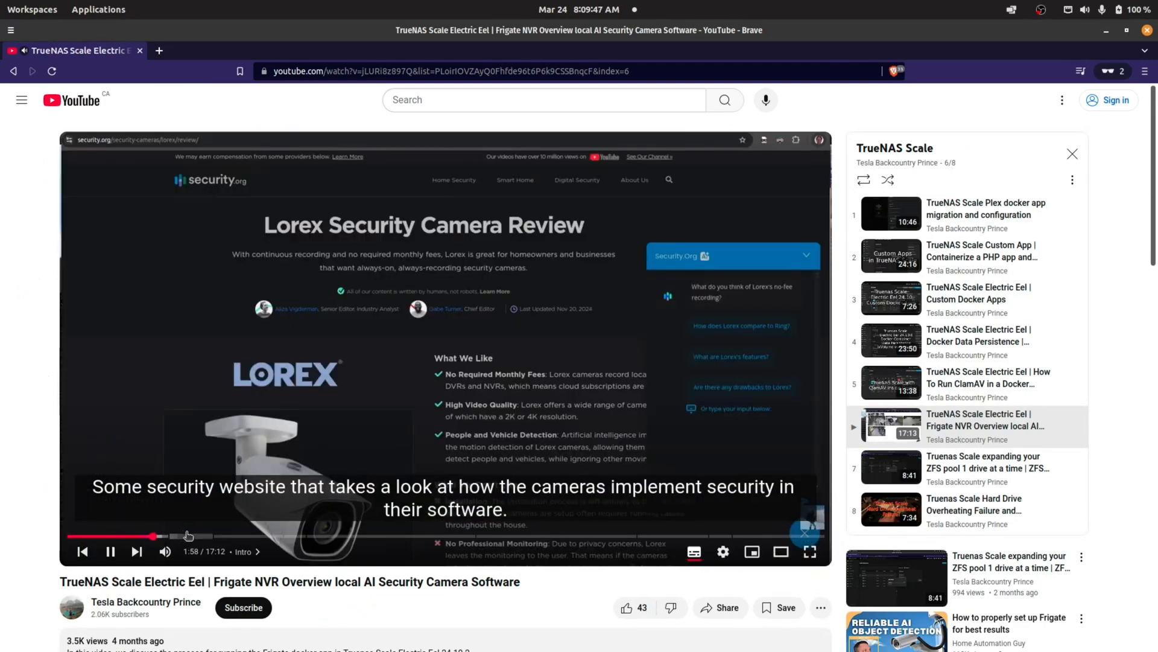
click(188, 536)
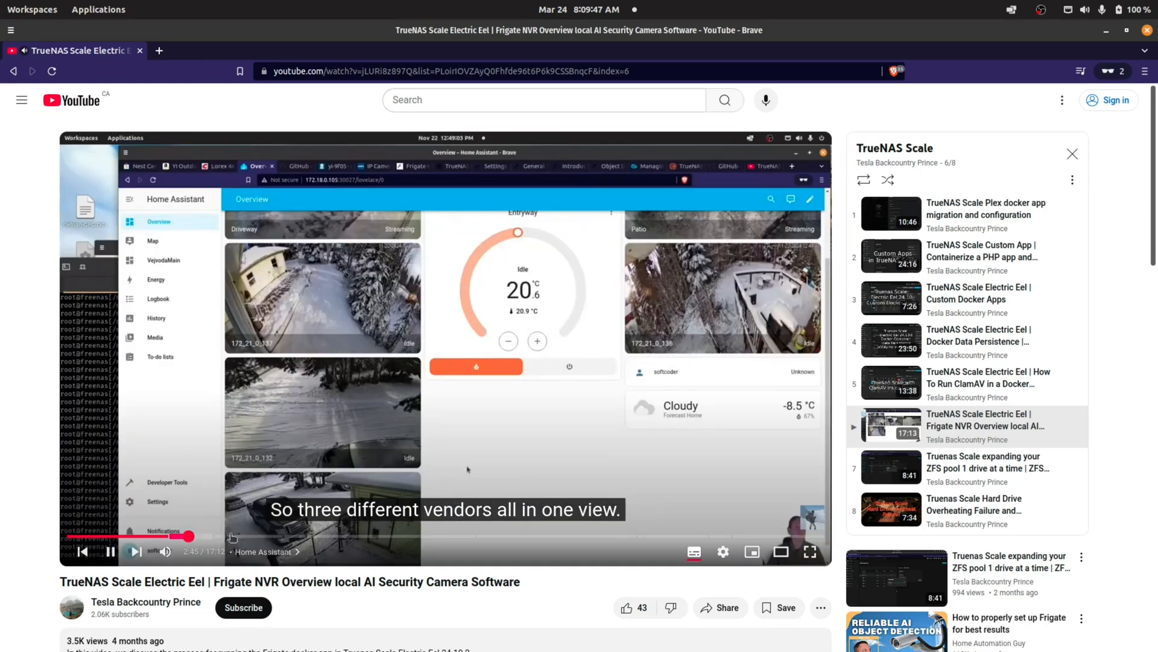
click(265, 551)
click(459, 536)
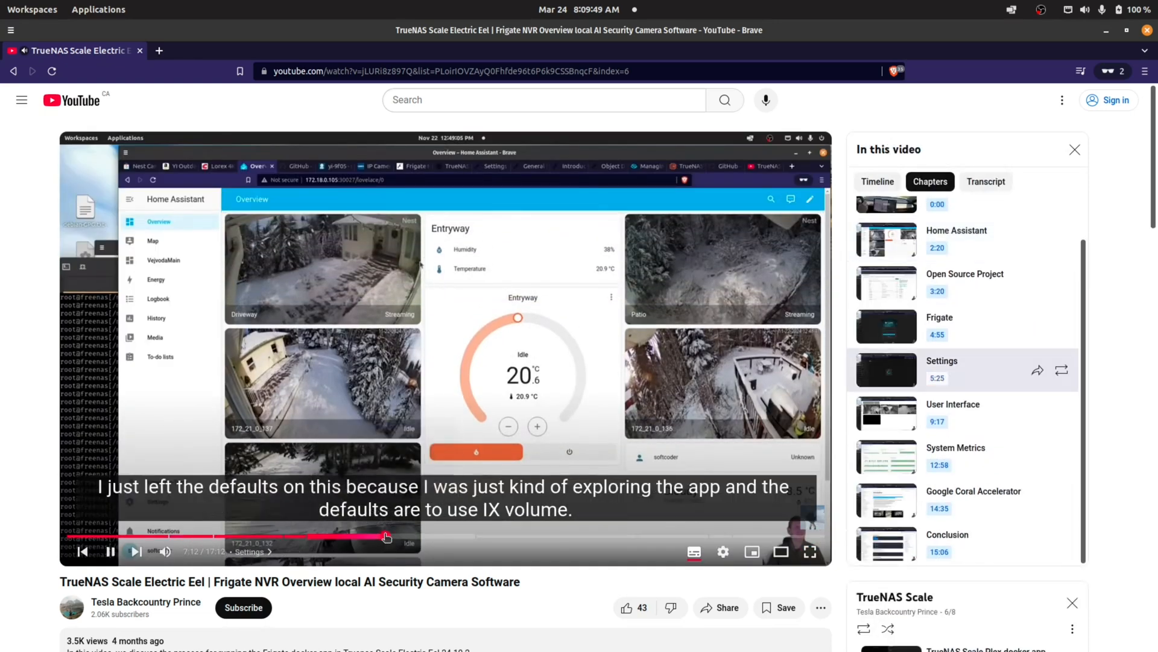
click(523, 536)
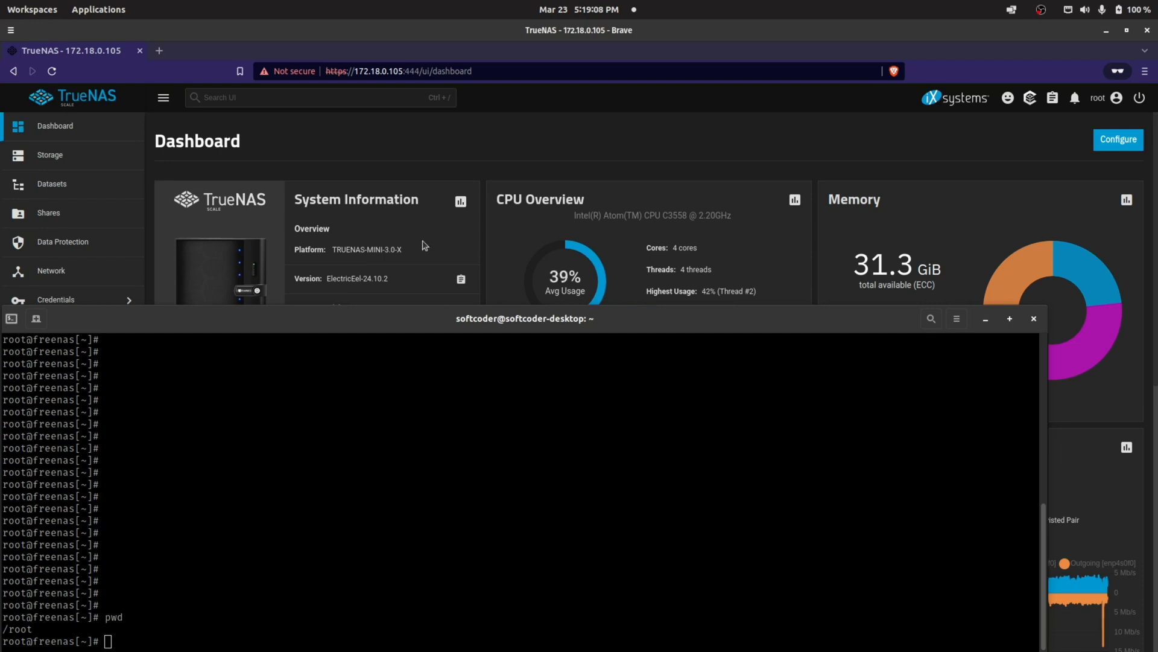
Switch to the TrueNAS dashboard, open the installed frigate app for editing, and review its configuration down to the additional environment variables
click(510, 146)
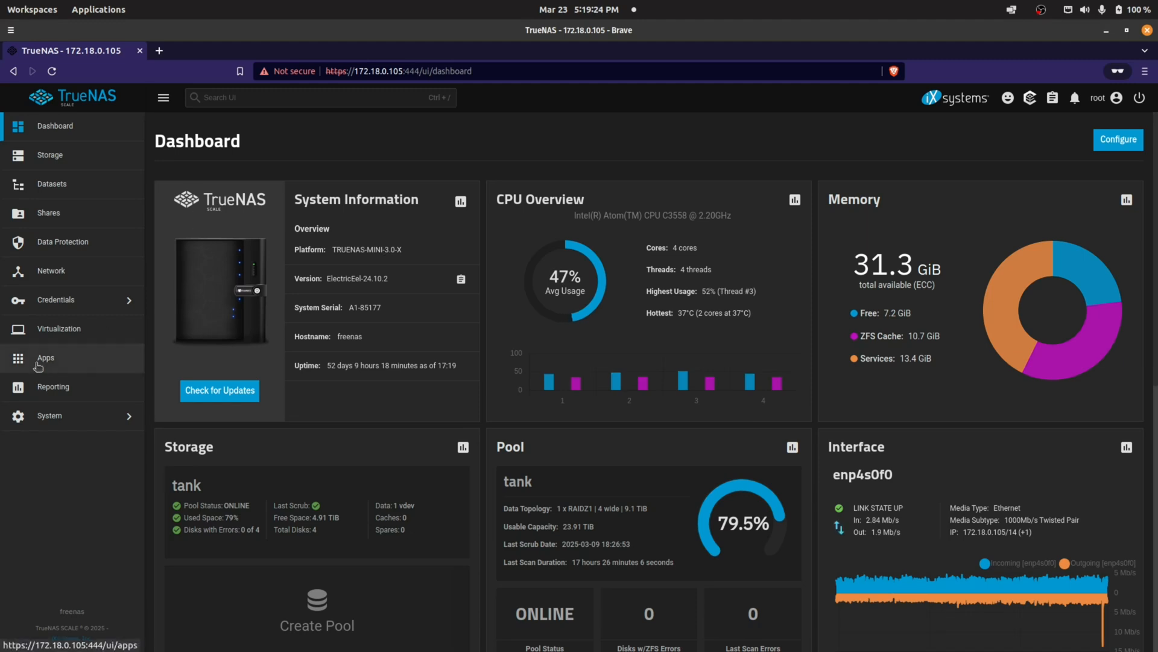
click(64, 365)
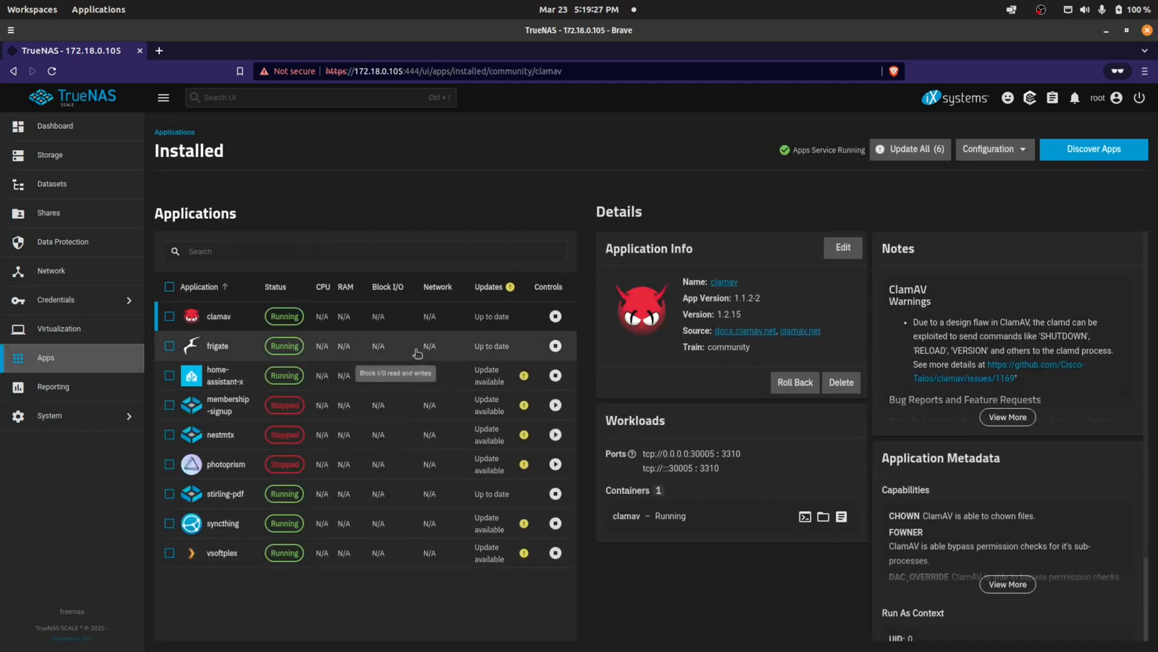
click(414, 348)
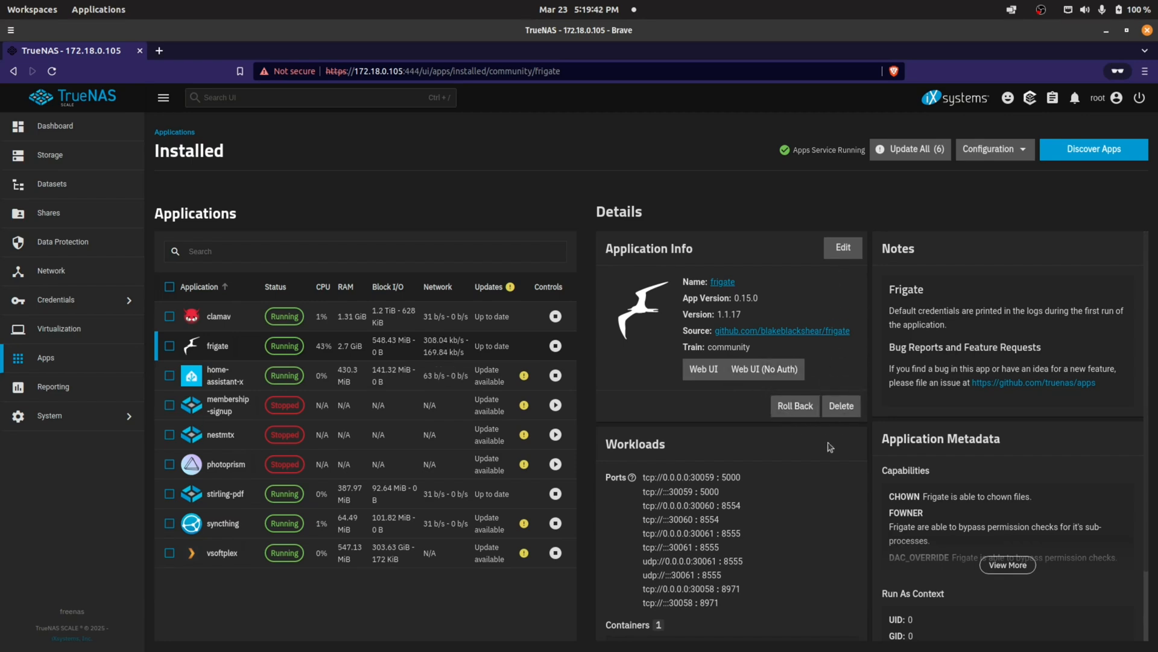
click(844, 248)
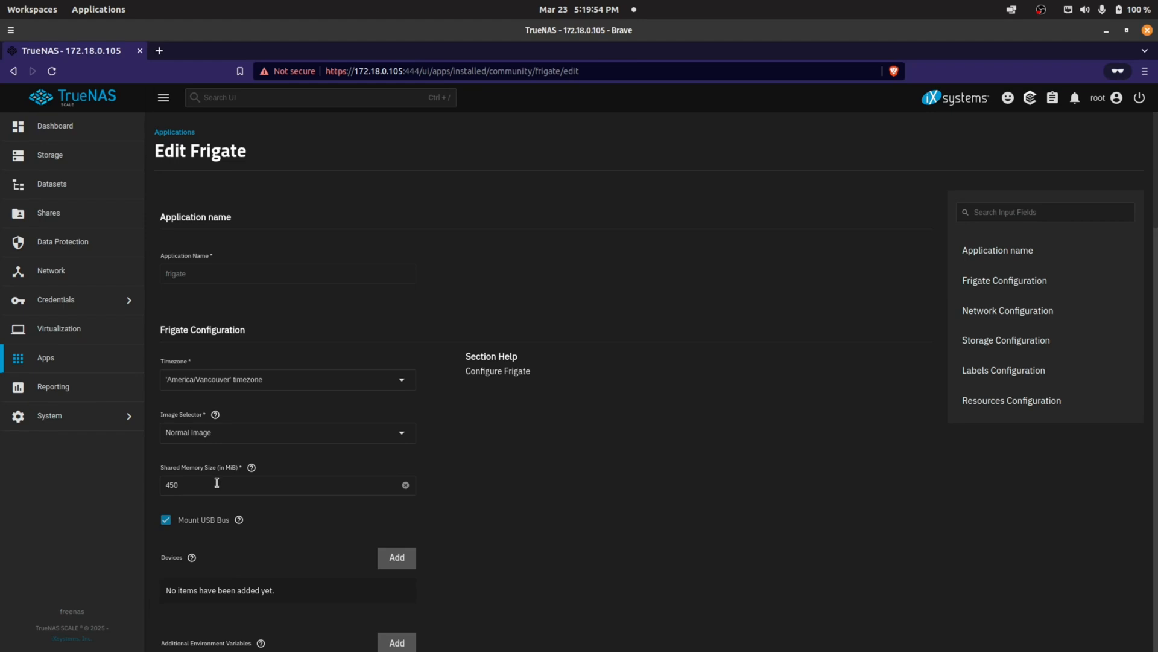
scroll(224, 483, down, 2)
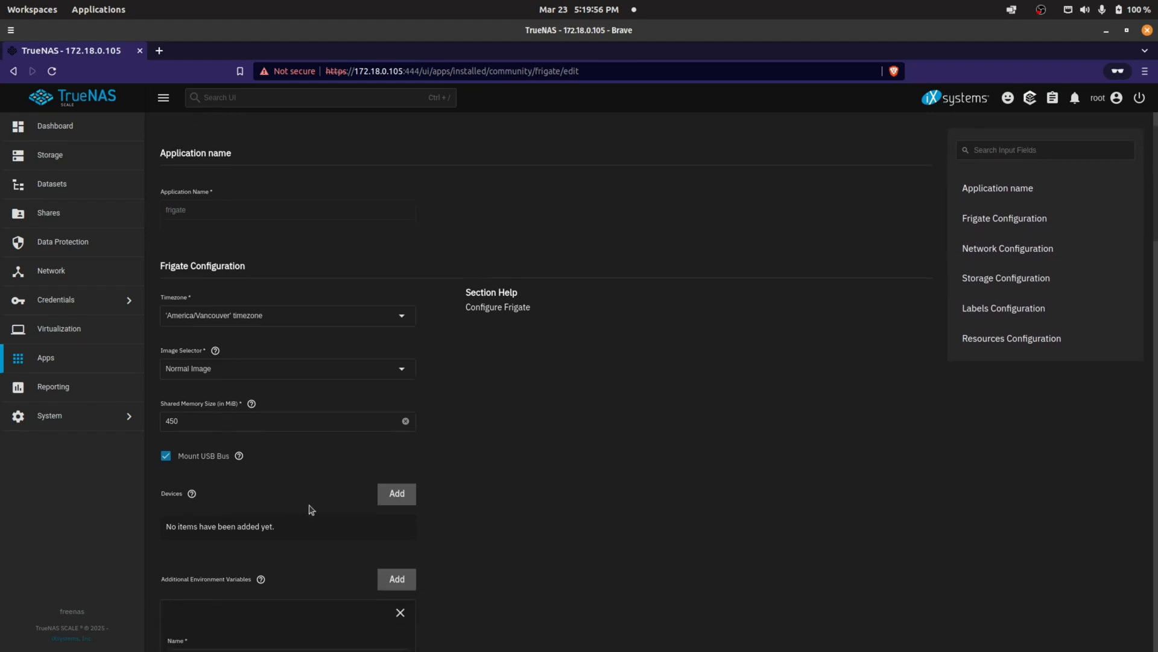
scroll(312, 510, down, 1)
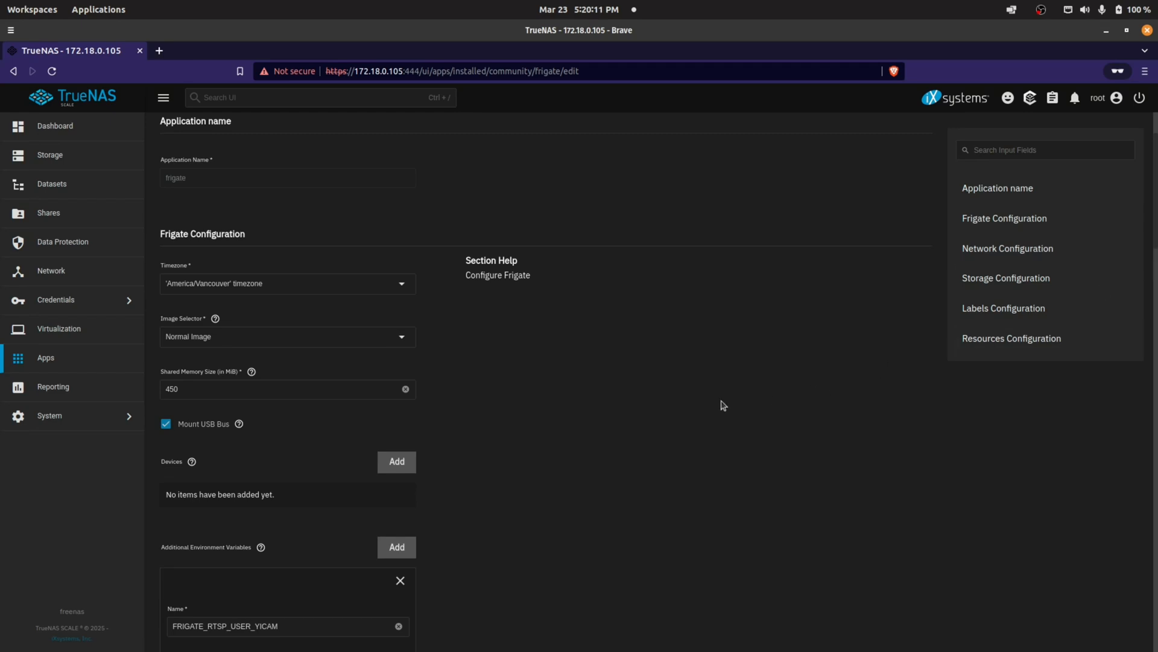
scroll(722, 405, down, 2)
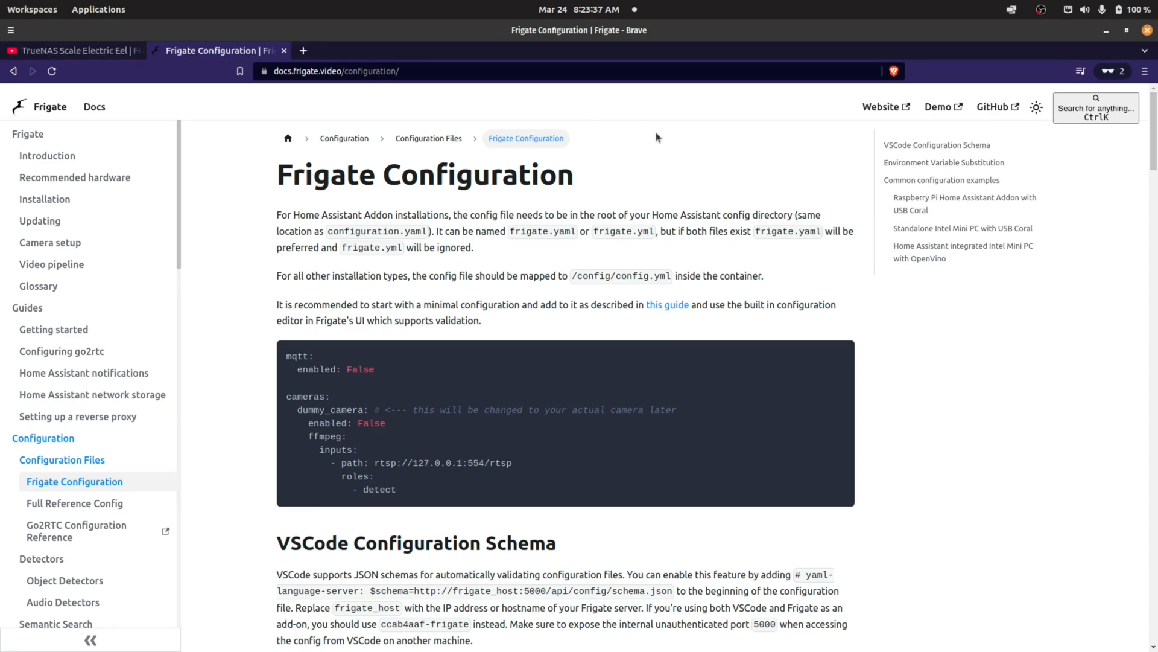
Search the Frigate configuration documentation for "enviro" and highlight the FRIGATE_ environment variable rule and the onvif user example
key(ctrl+f)
text(enviro)
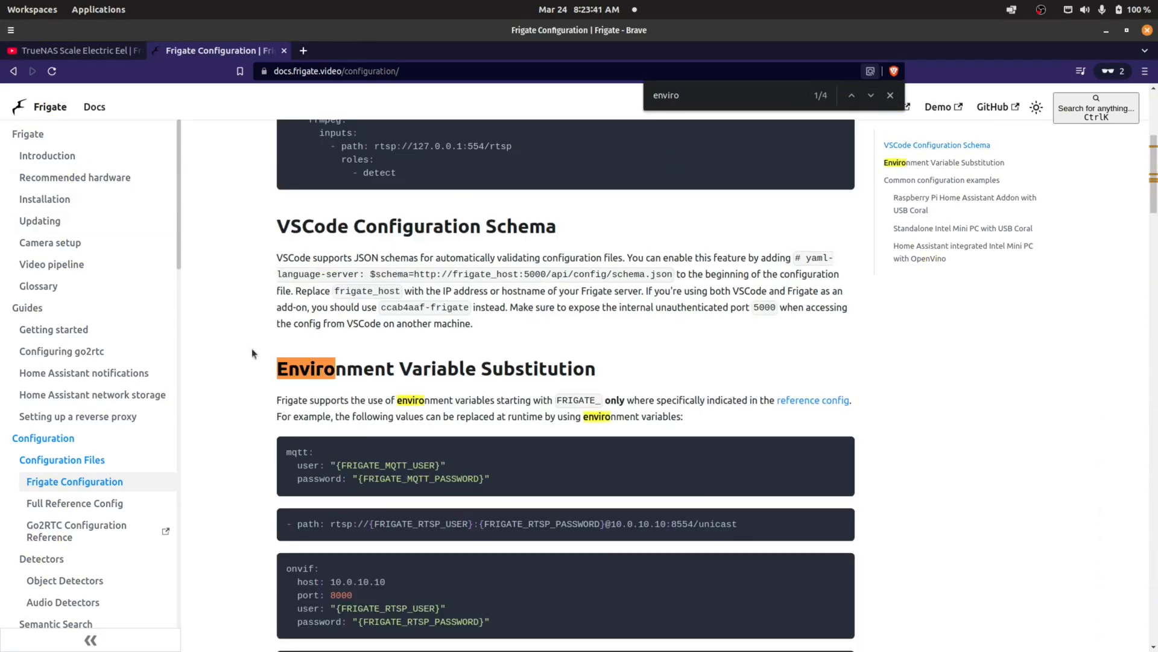
scroll(252, 349, down, 4)
drag(277, 273, 772, 276)
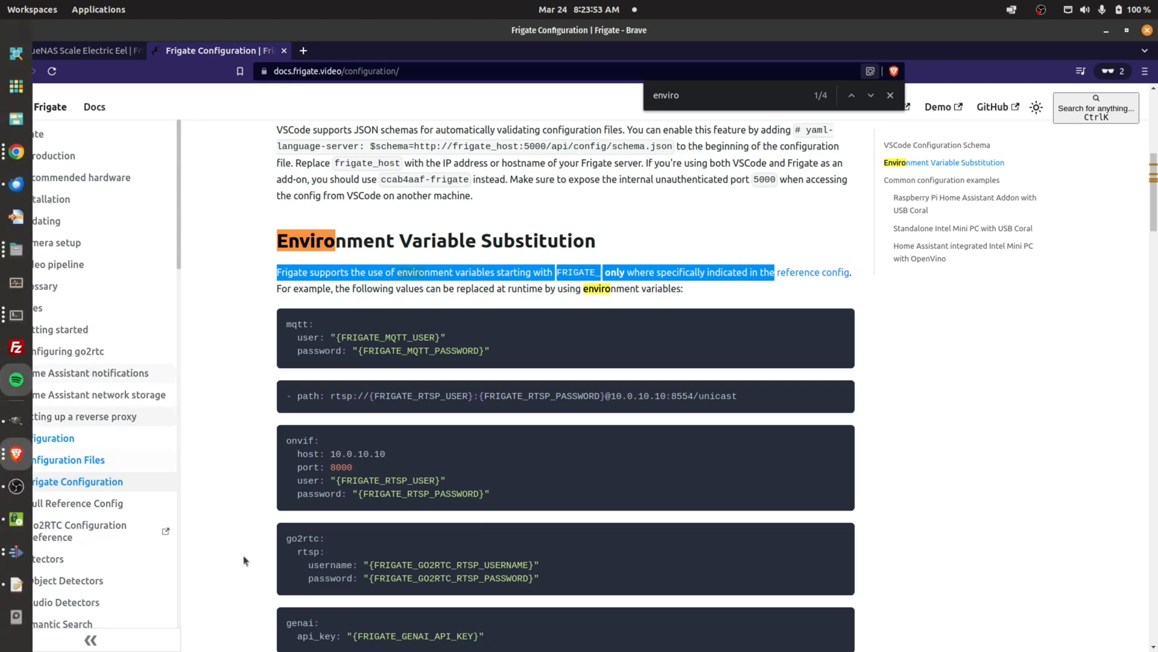
drag(335, 480, 442, 480)
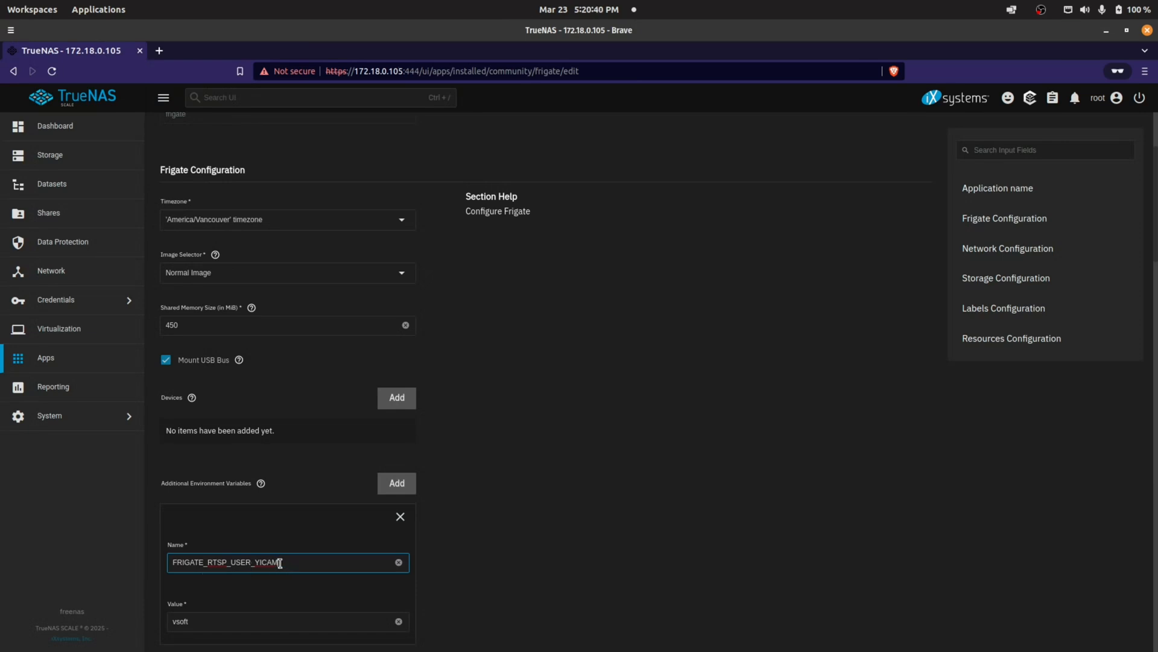
Examine the name and value of the FRIGATE_RTSP_USER_YICAM environment variable in the Frigate app settings
click(209, 614)
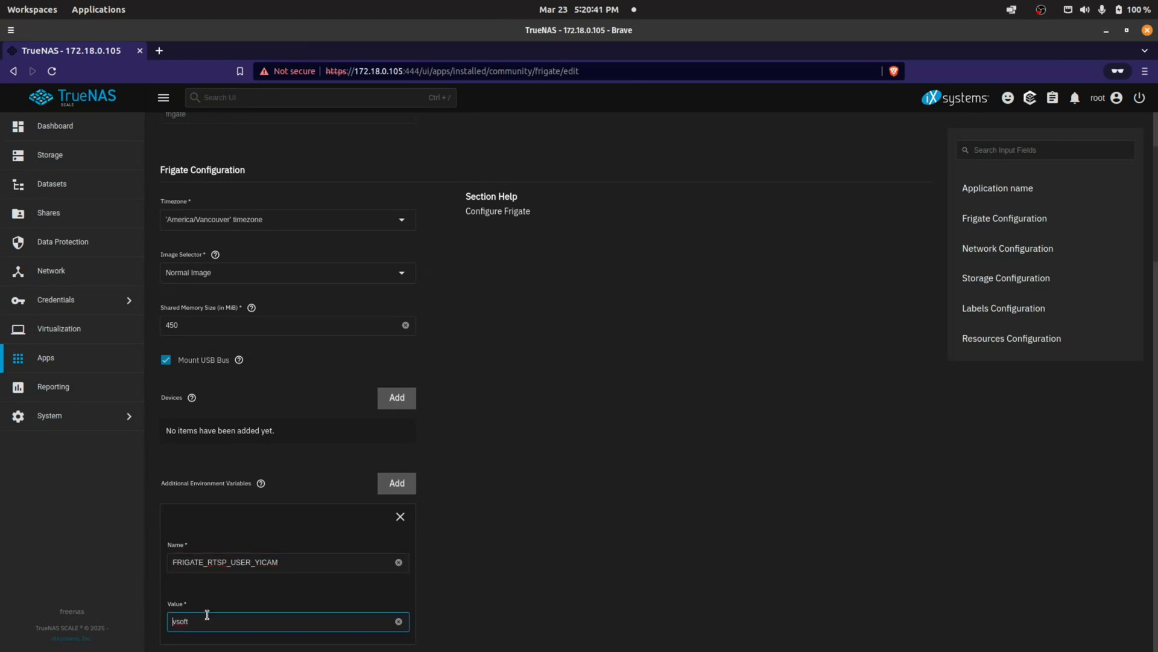
drag(204, 620, 162, 621)
scroll(405, 271, up, 3)
scroll(408, 270, up, 1)
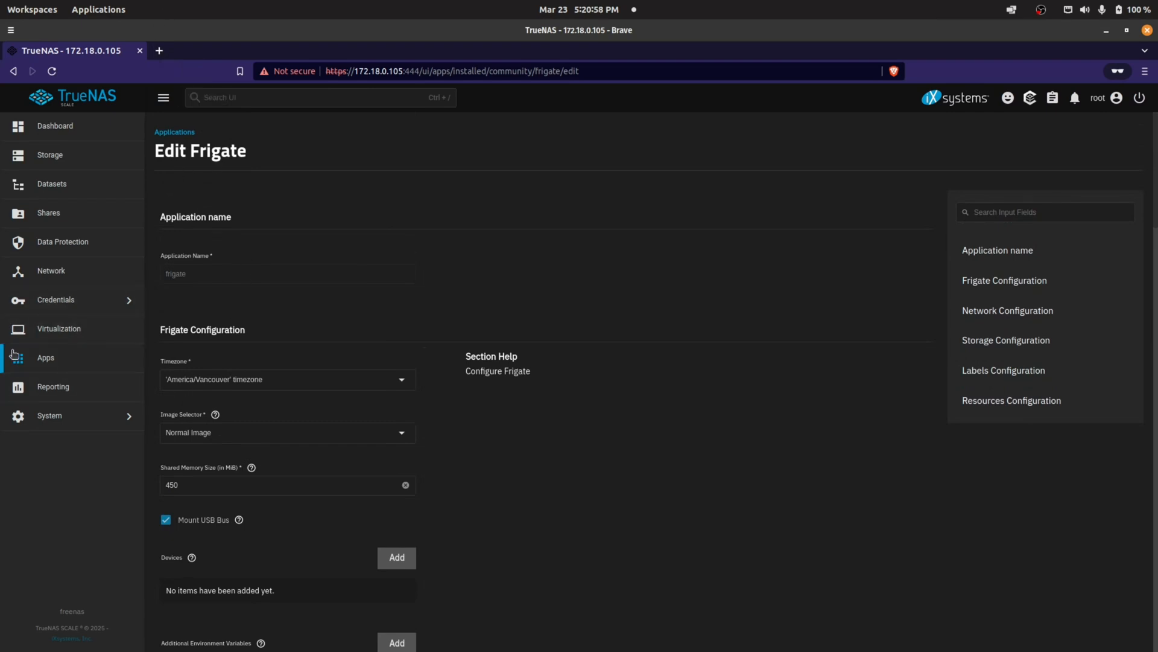
click(69, 360)
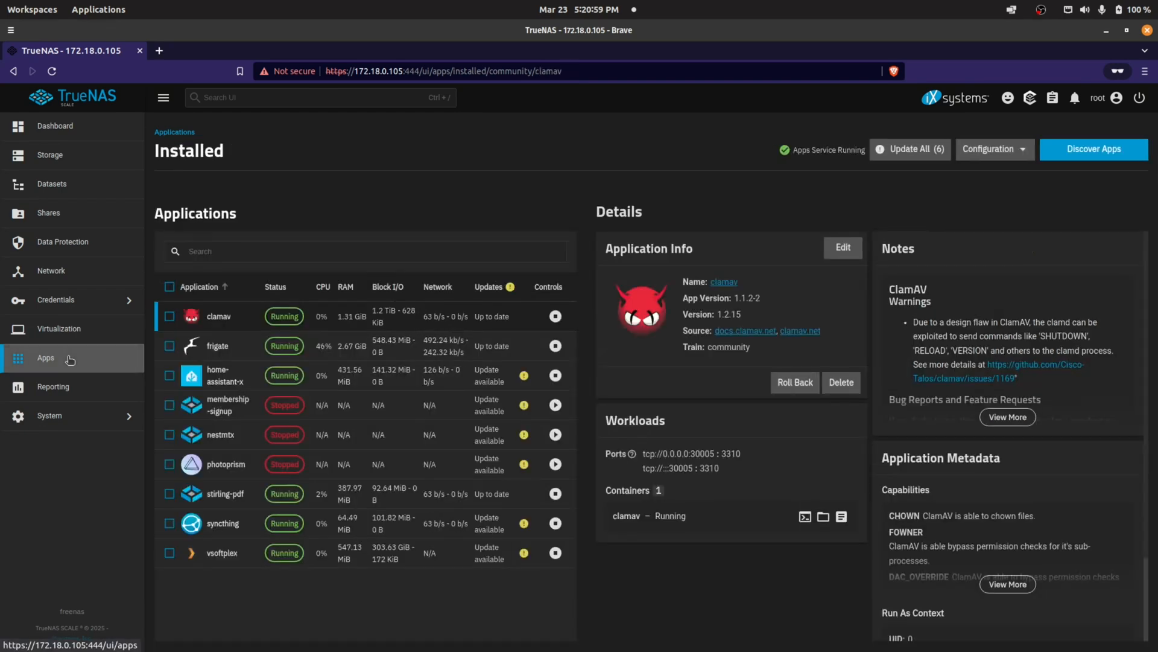
click(441, 345)
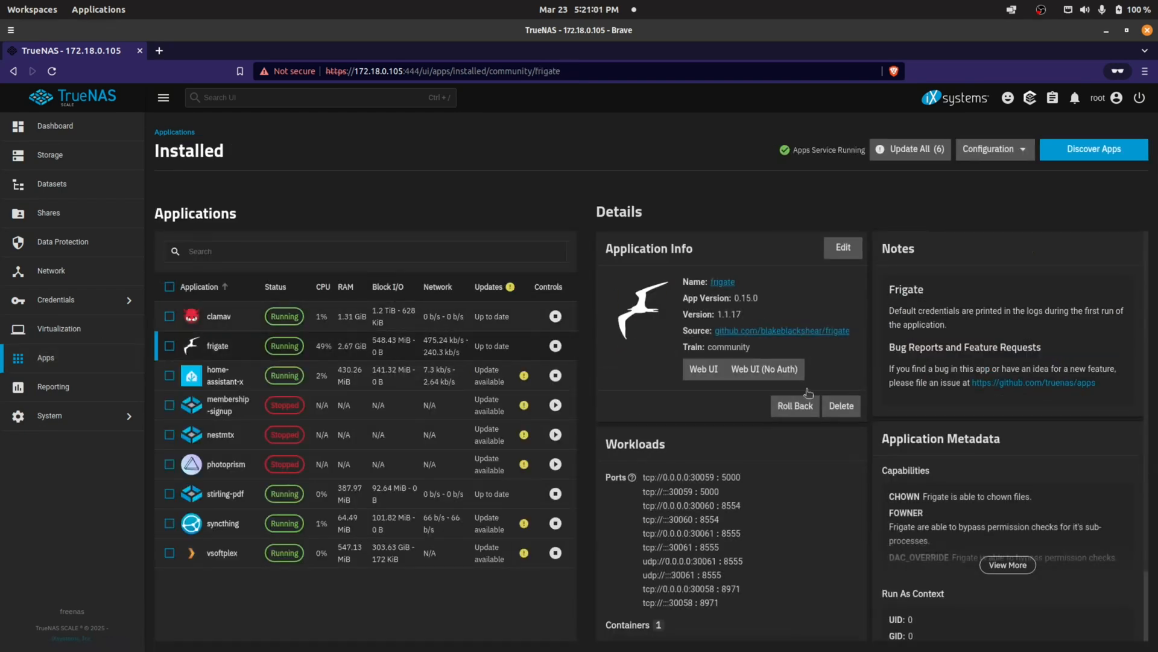
click(765, 371)
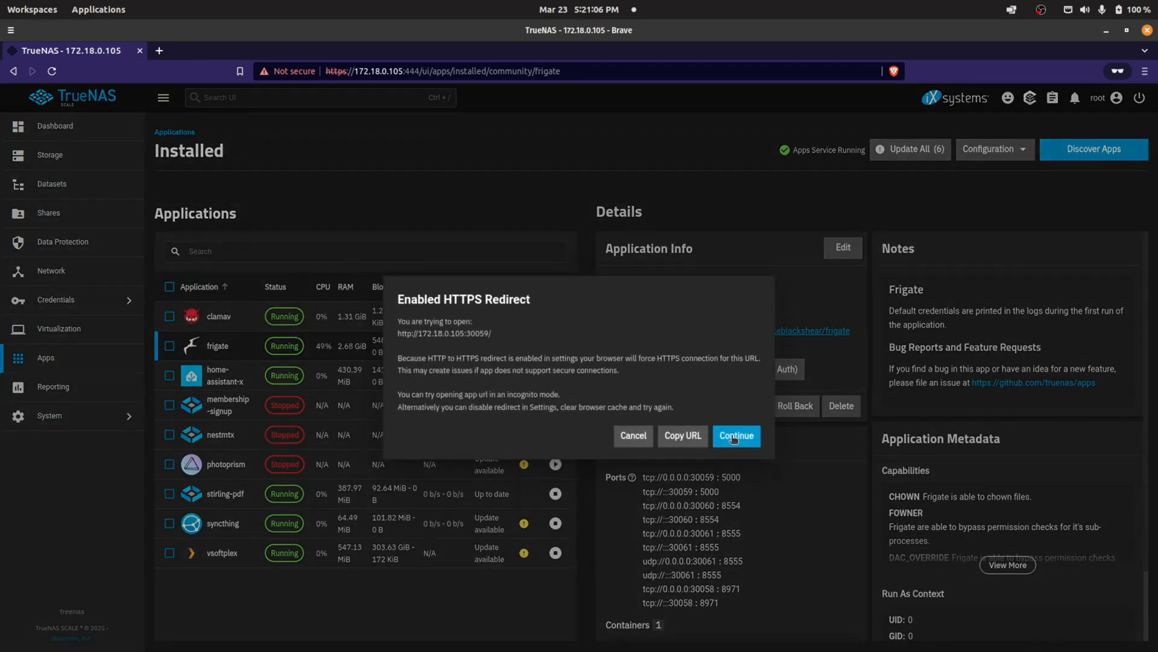
click(158, 50)
text(http://172.18.0.105:30059)
key(Return)
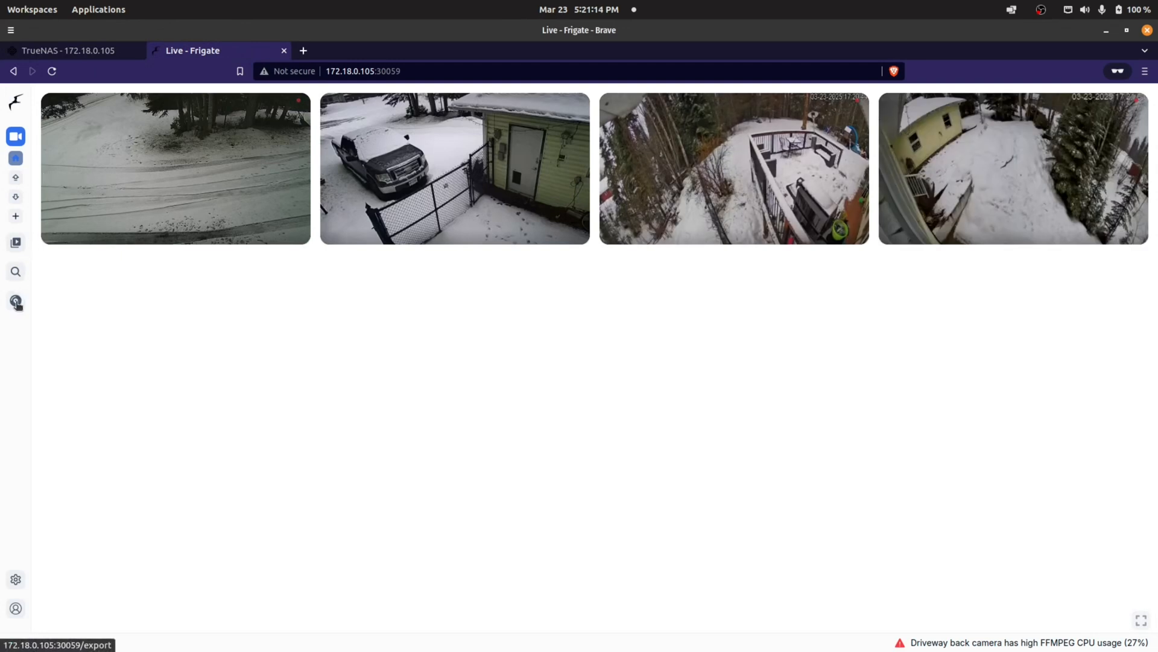
Open Frigate's configuration editor and highlight the whole driveway_front_camera block
click(16, 580)
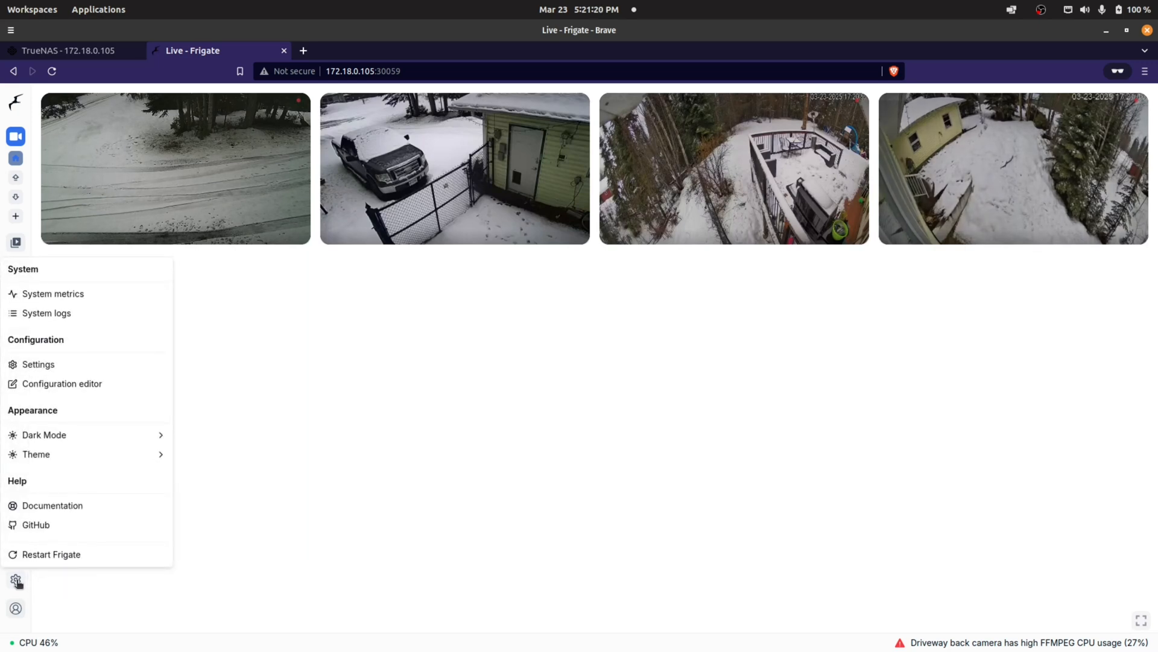
click(74, 384)
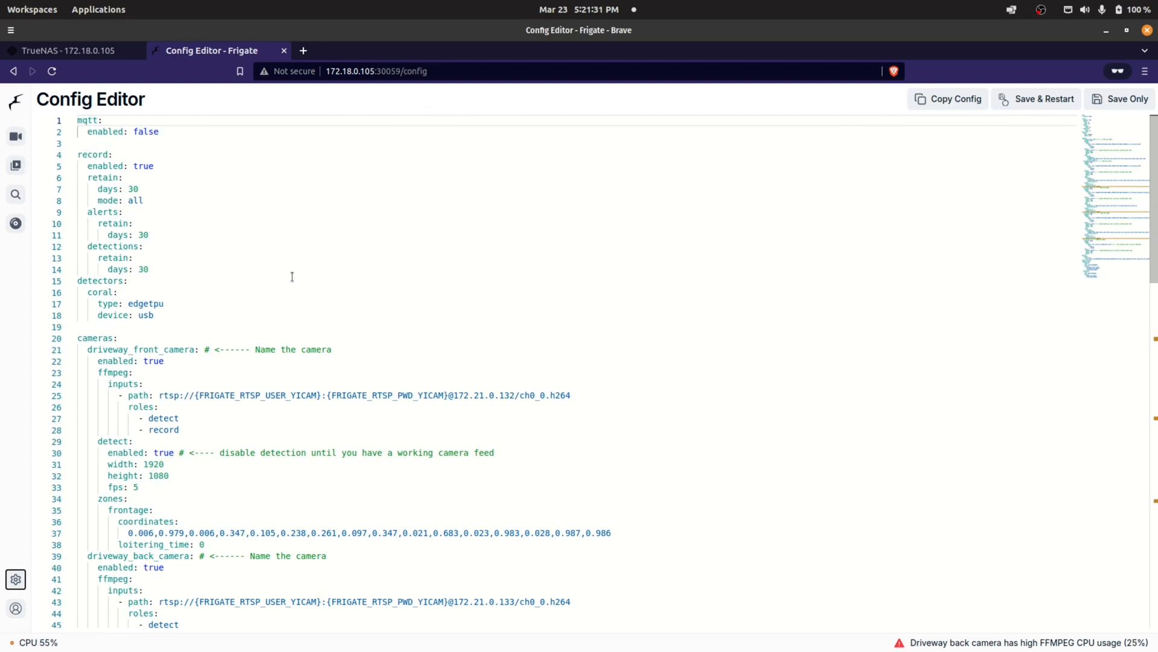
scroll(292, 277, down, 1)
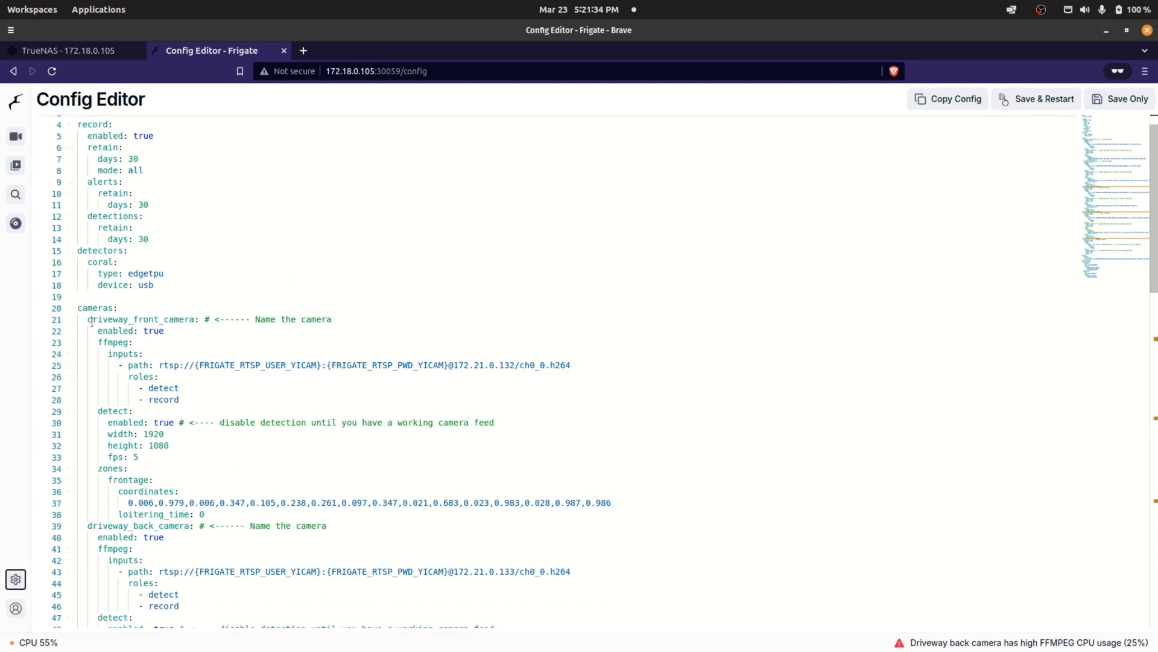
mouse_move(92, 322)
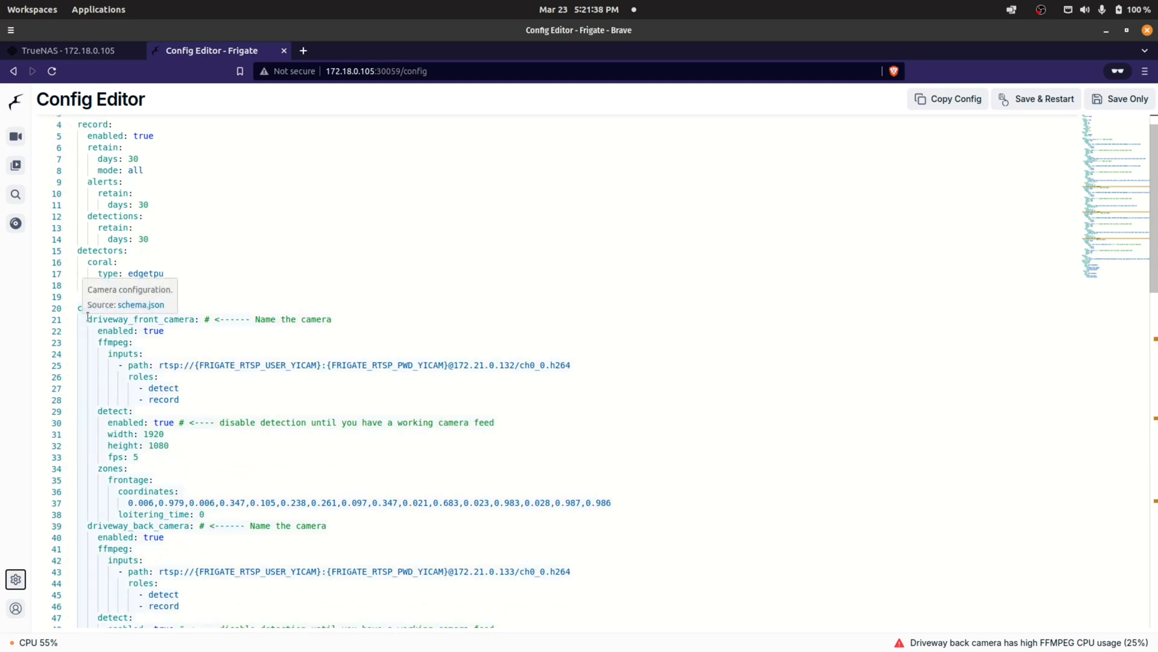
drag(87, 318, 744, 514)
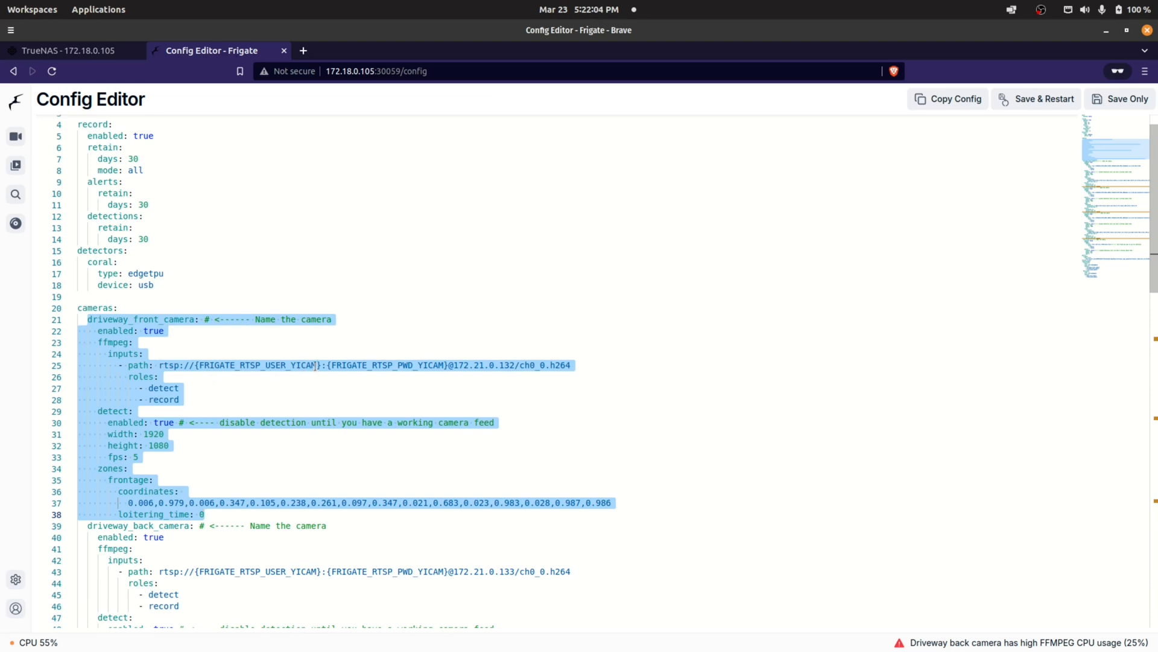
Compare the credential variables and camera addresses in the RTSP paths of driveway_front_camera and driveway_back_camera
mouse_move(316, 366)
click(433, 366)
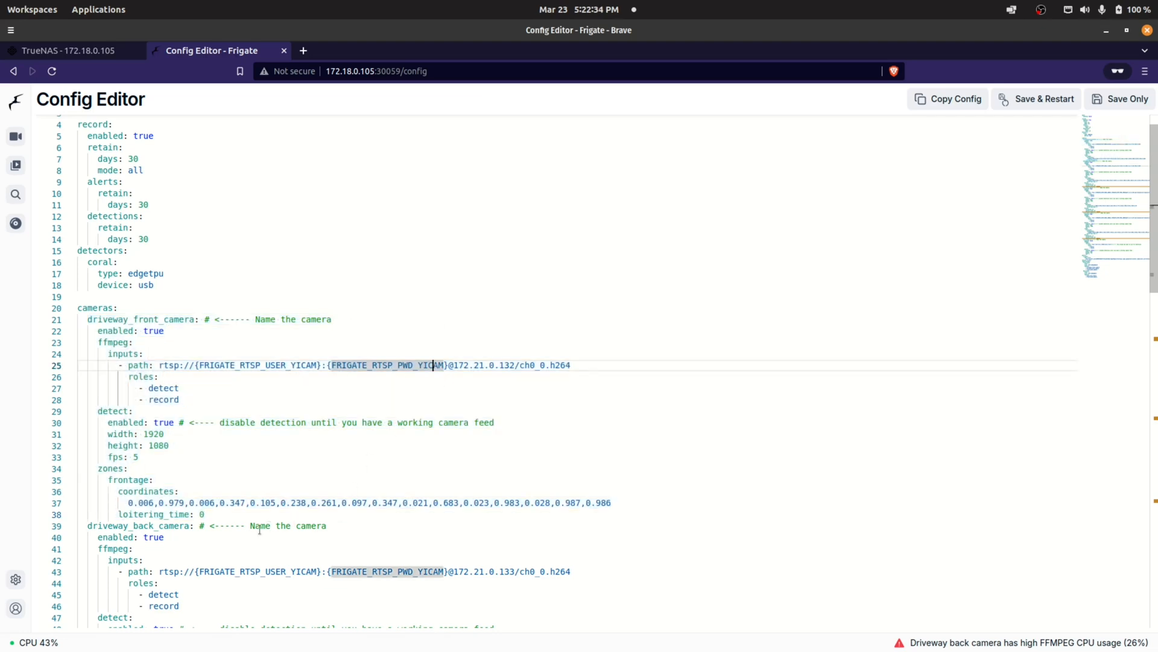
scroll(268, 525, down, 2)
click(417, 510)
click(505, 306)
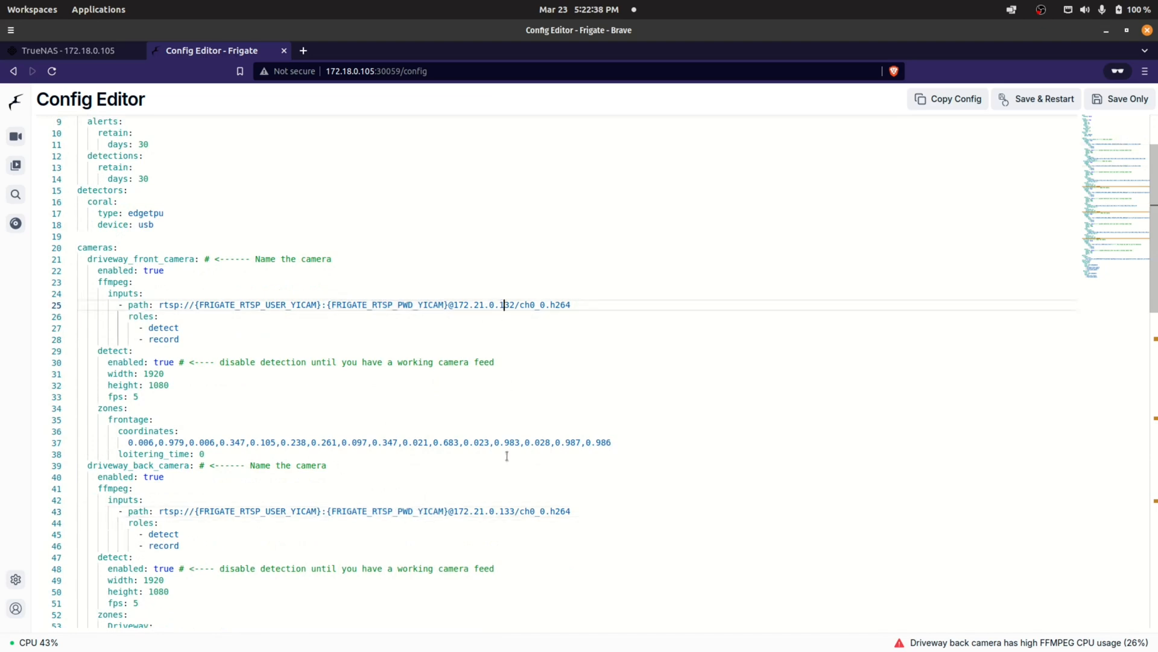
click(409, 512)
Highlight the ch0_0.h264 stream suffix in the RTSP path of driveway_back_camera
scroll(449, 421, down, 2)
scroll(450, 425, down, 3)
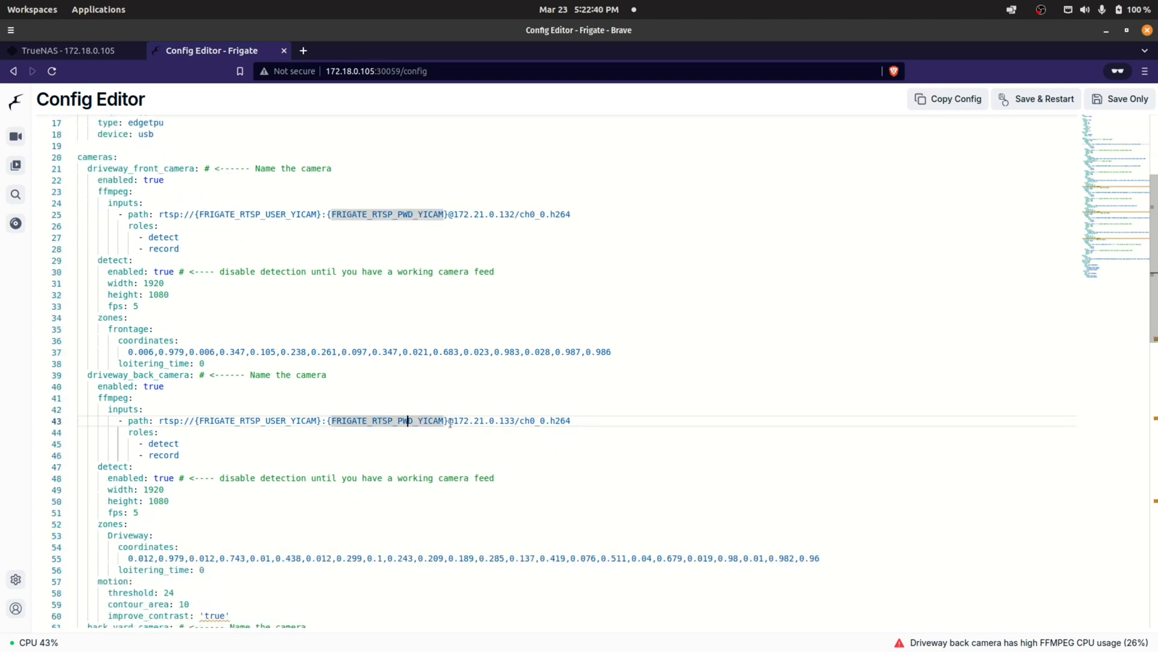
scroll(451, 426, down, 3)
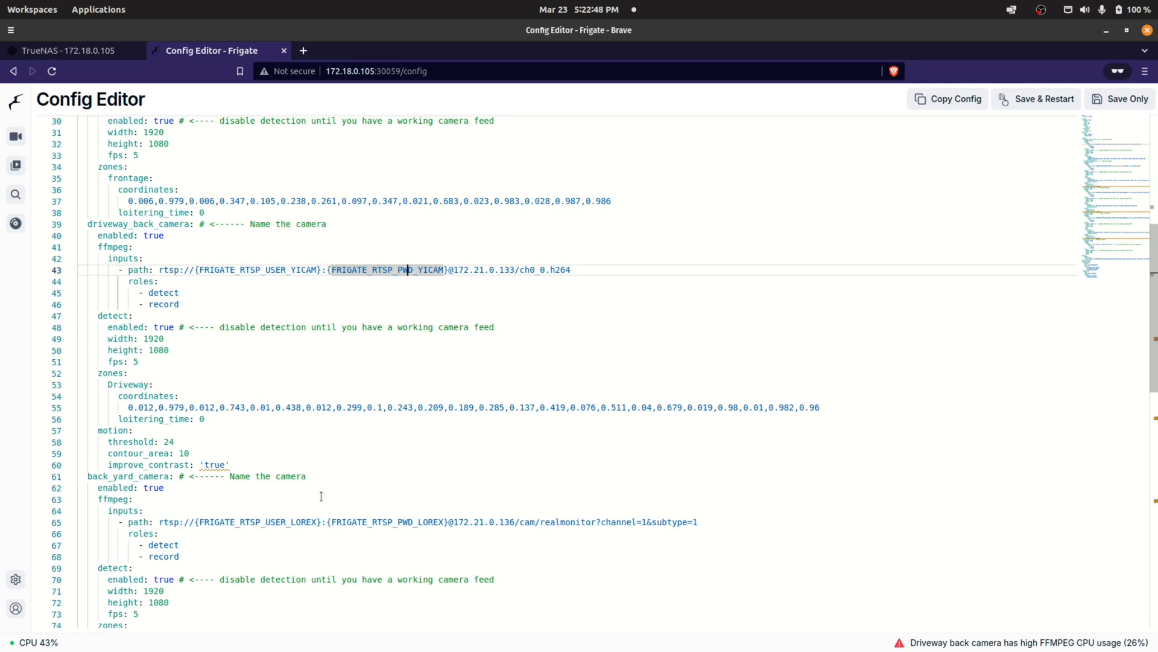
scroll(320, 498, down, 2)
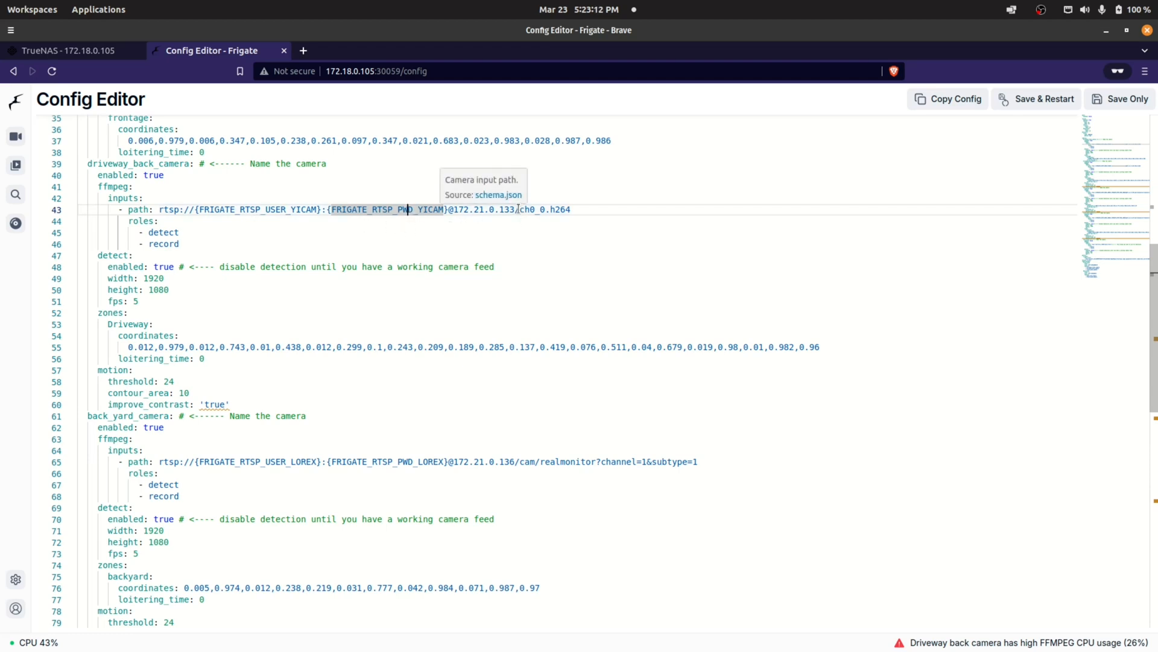
drag(519, 210, 560, 217)
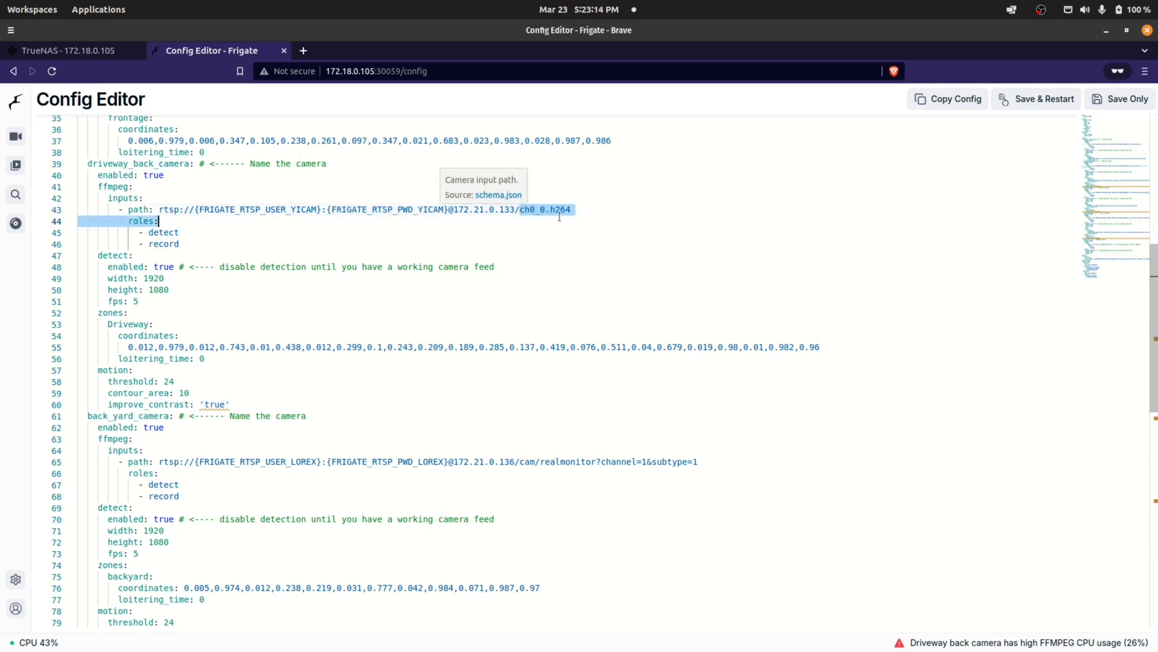
click(518, 210)
drag(520, 209, 627, 215)
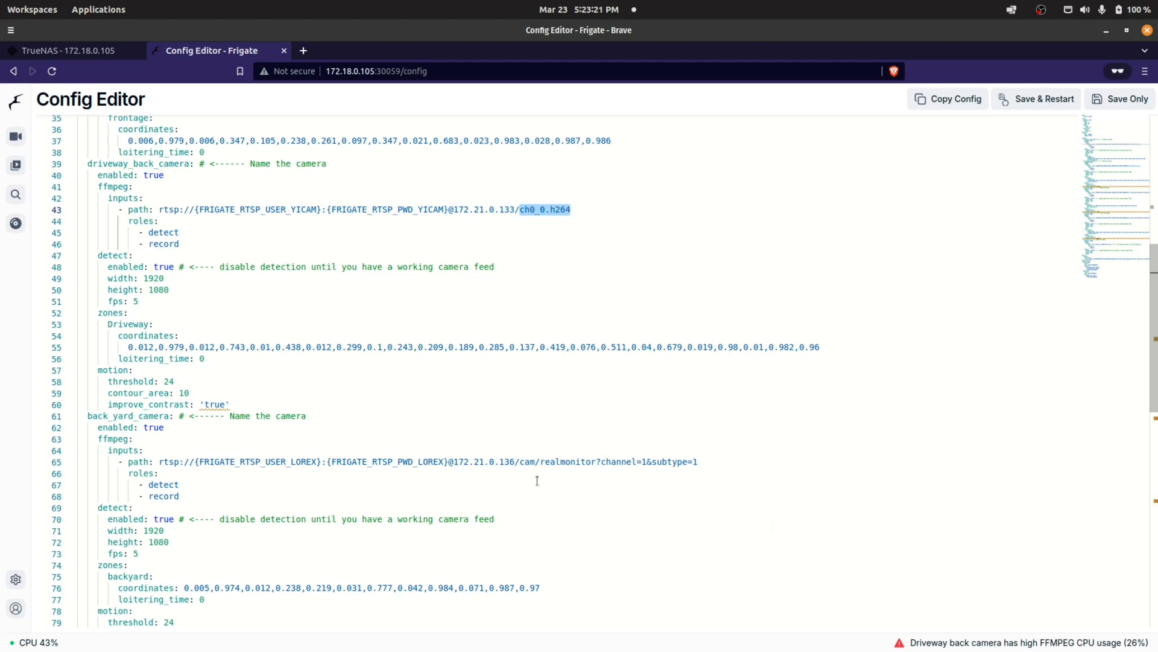
Highlight the cam/realmonitor?channel=1&subtype=1 suffix in back_yard_camera's RTSP path and view the front_yard_camera block
drag(519, 462, 698, 462)
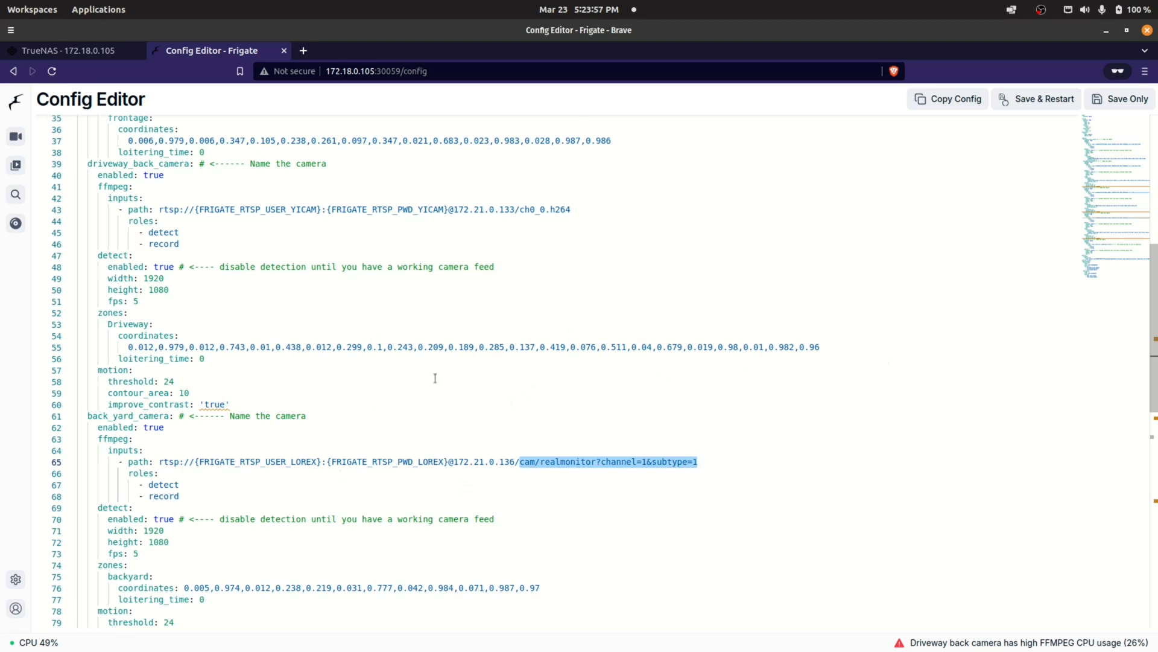
scroll(454, 422, down, 3)
scroll(462, 426, down, 3)
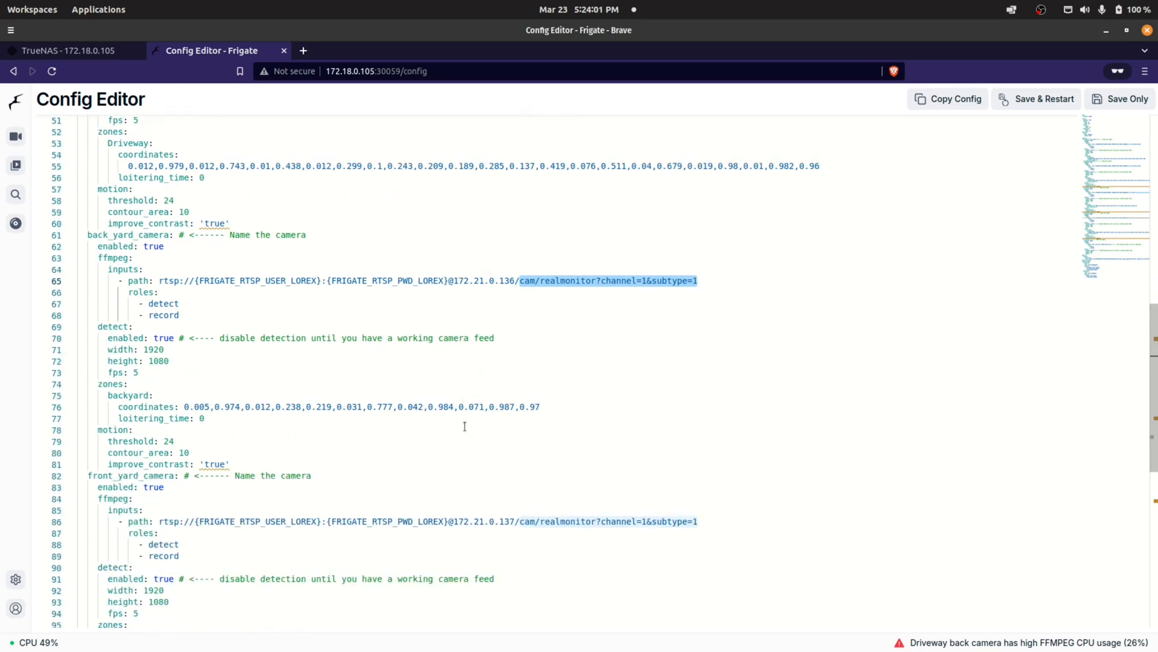
Switch to the TrueNAS tab and dismiss the HTTPS redirect notice without opening the Frigate address
scroll(465, 426, up, 15)
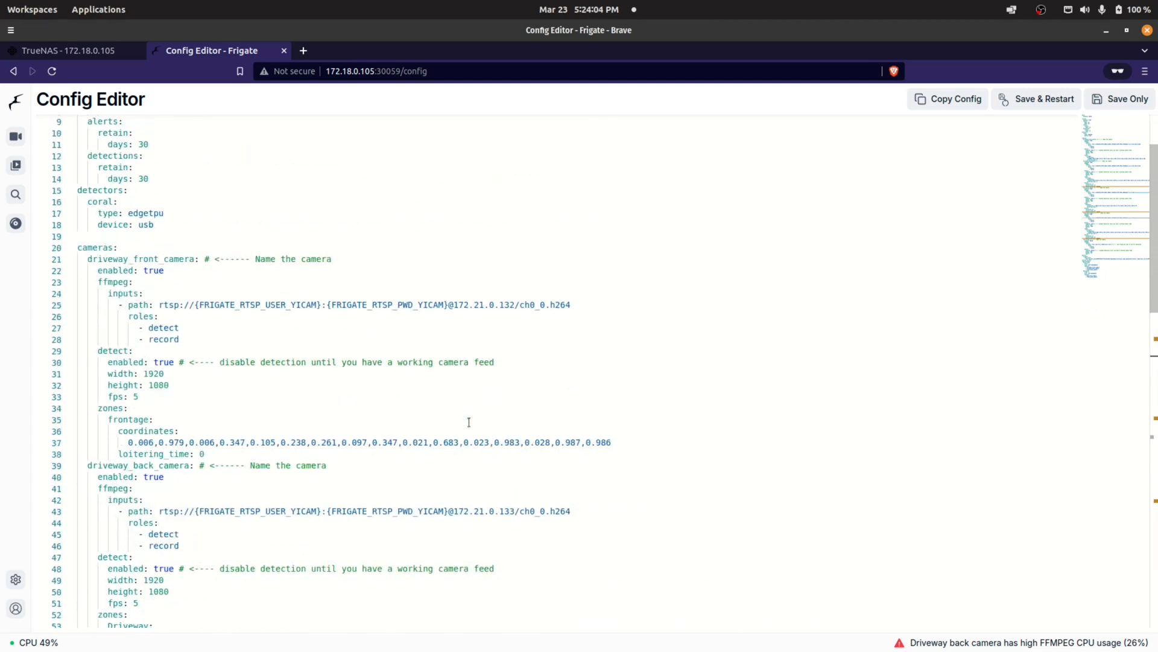
click(96, 51)
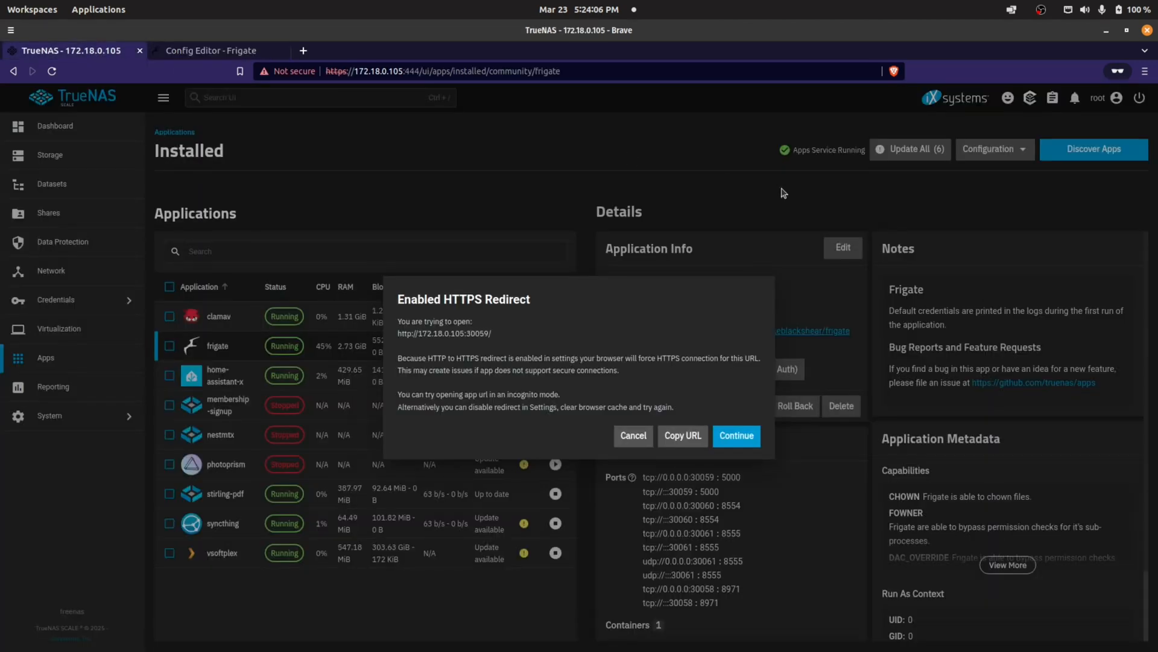
click(633, 435)
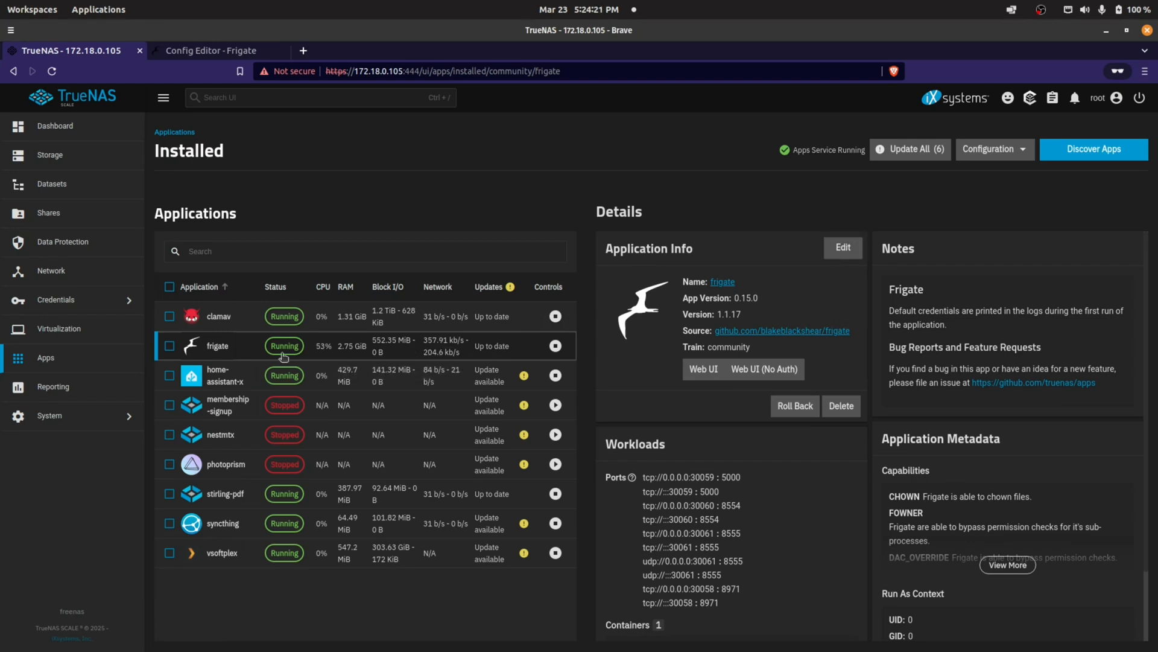
Return to Frigate's configuration editor and highlight the full RTSP path of driveway_front_camera
click(193, 53)
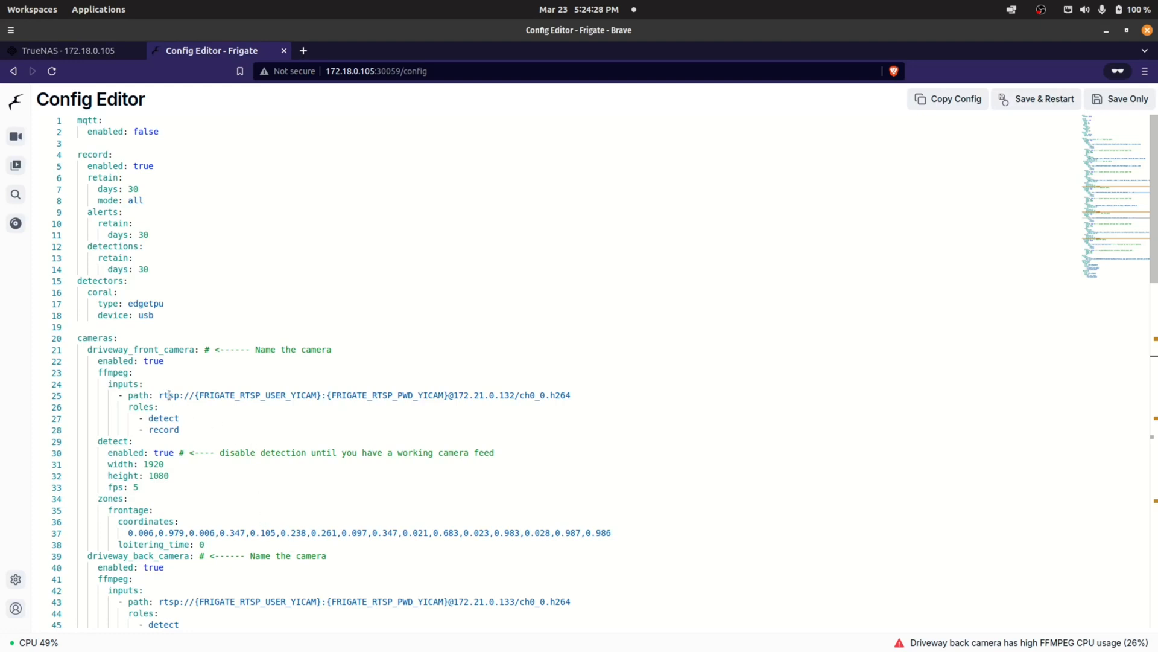
mouse_move(156, 397)
drag(158, 397, 572, 392)
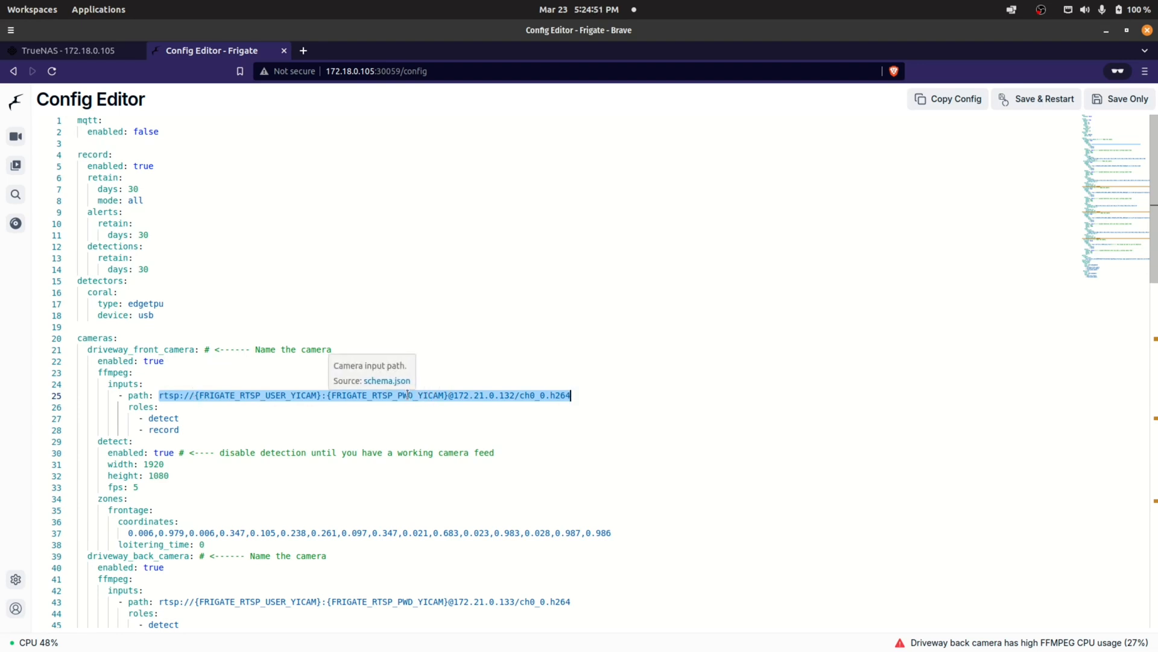
Go back to TrueNAS and review the workloads and metadata of the installed frigate application
click(85, 52)
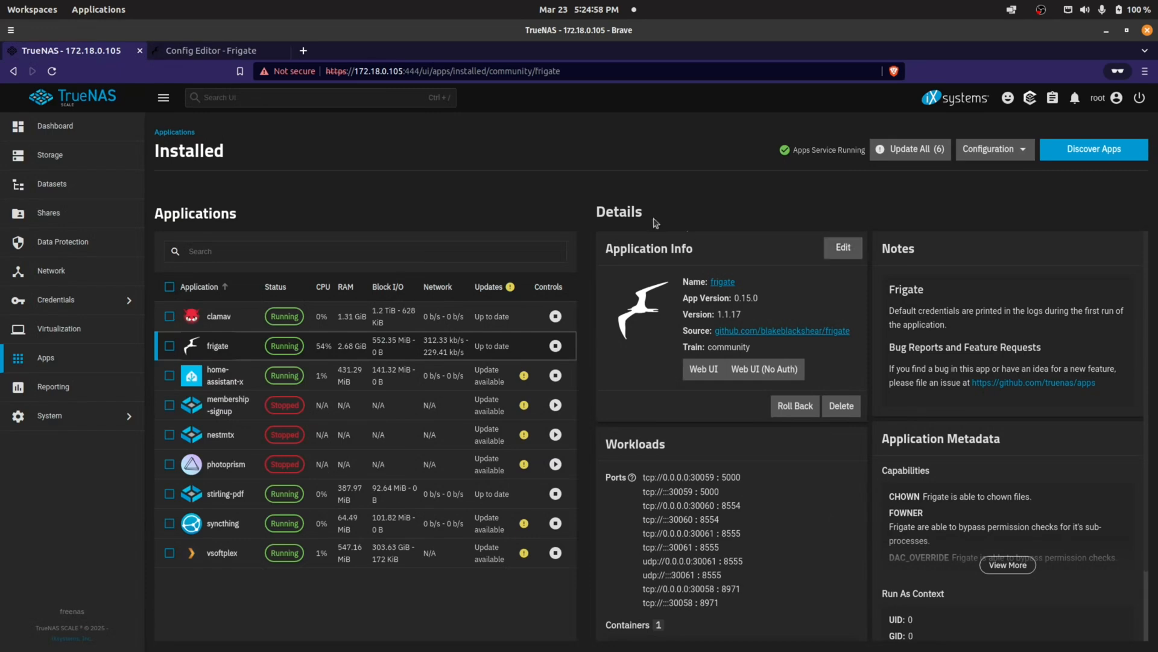
click(843, 250)
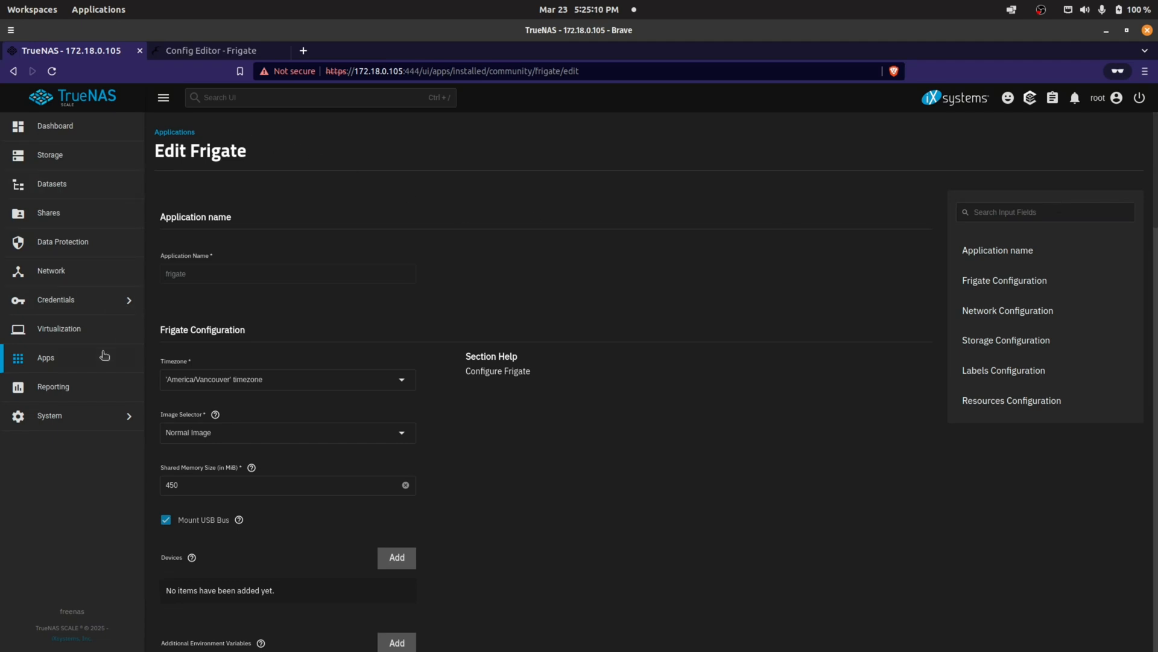
click(73, 360)
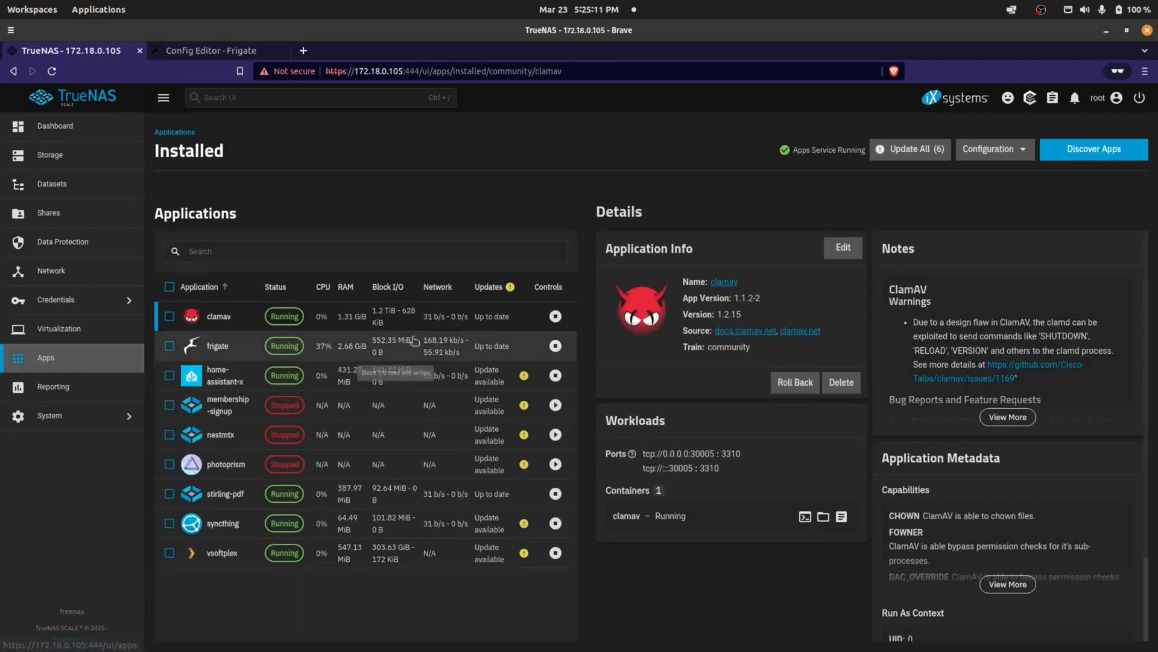
click(454, 348)
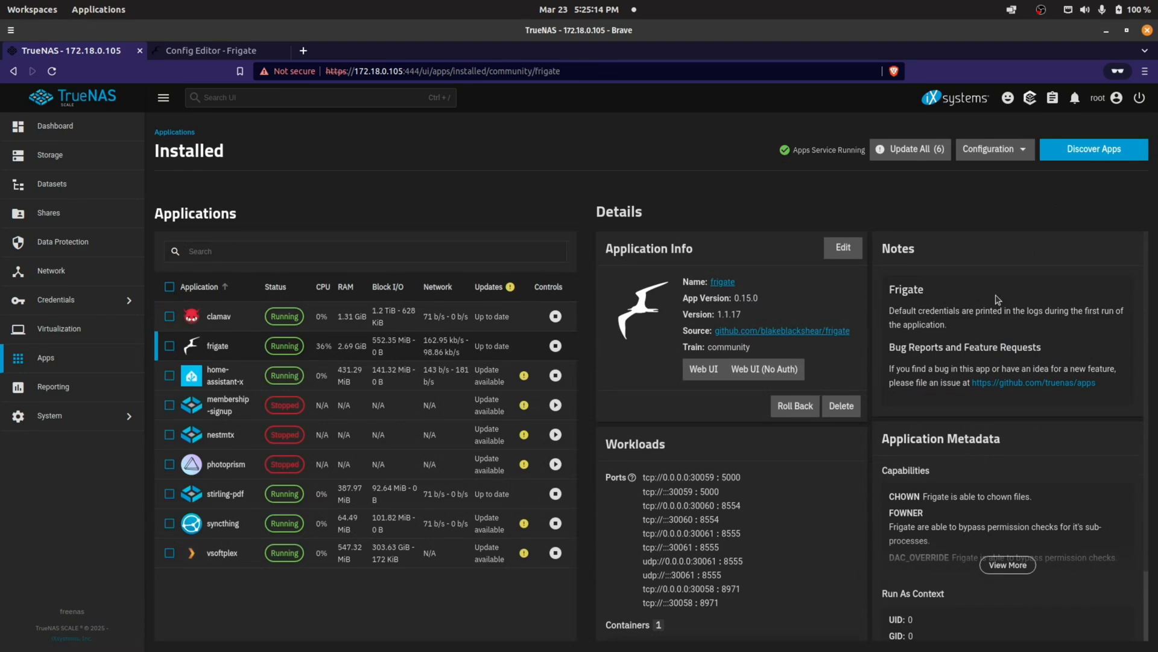
scroll(1037, 335, down, 1)
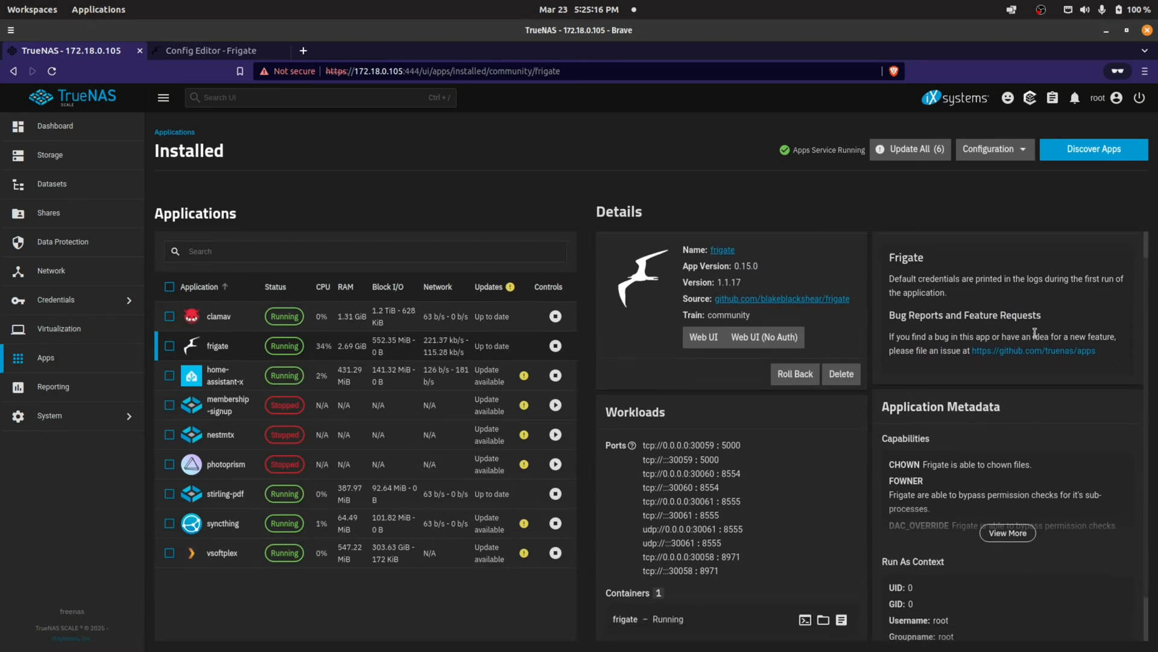
scroll(789, 461, down, 2)
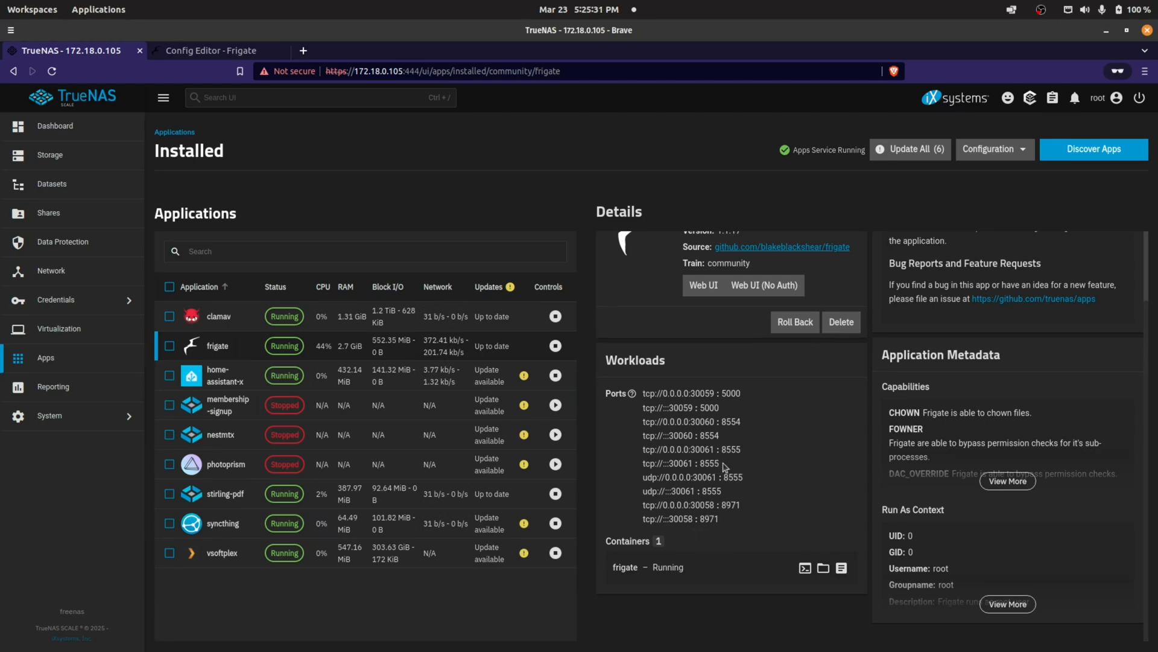
scroll(724, 466, up, 2)
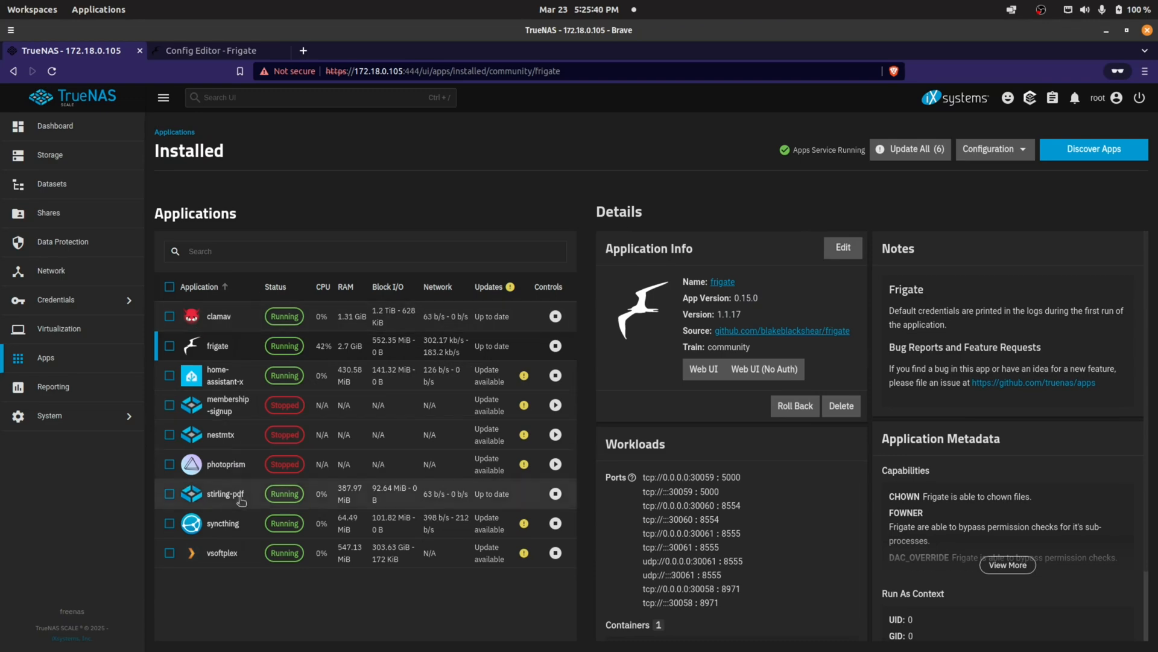
Open the frigate application's settings for editing and review its config, media and cache storage configuration
click(841, 248)
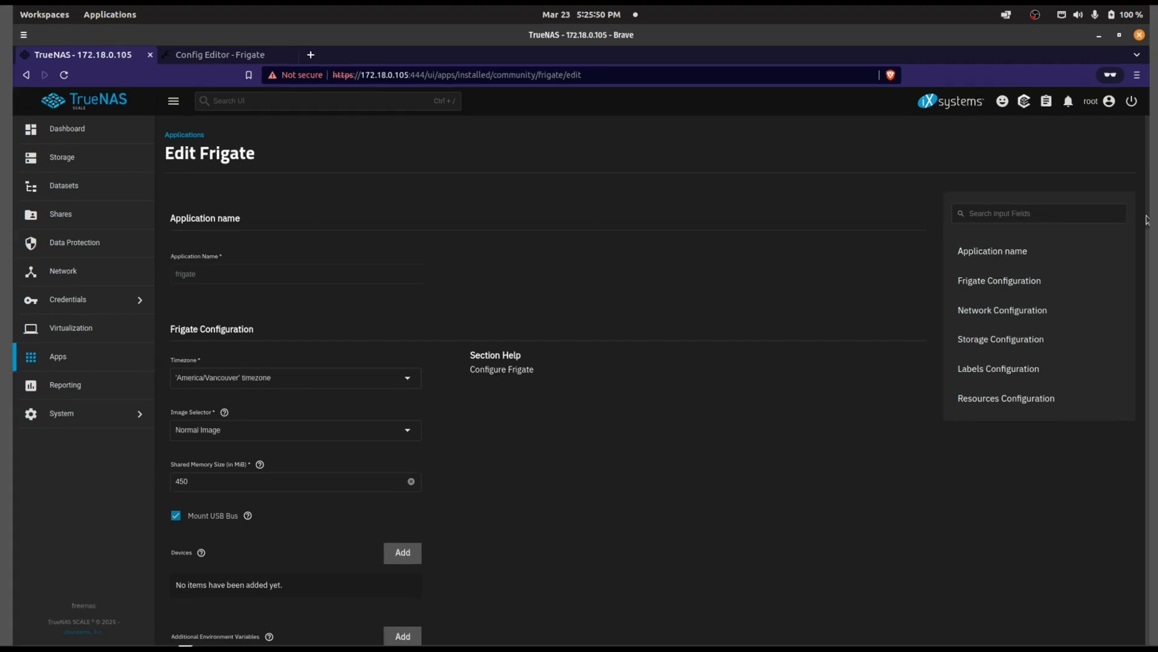
scroll(465, 484, down, 15)
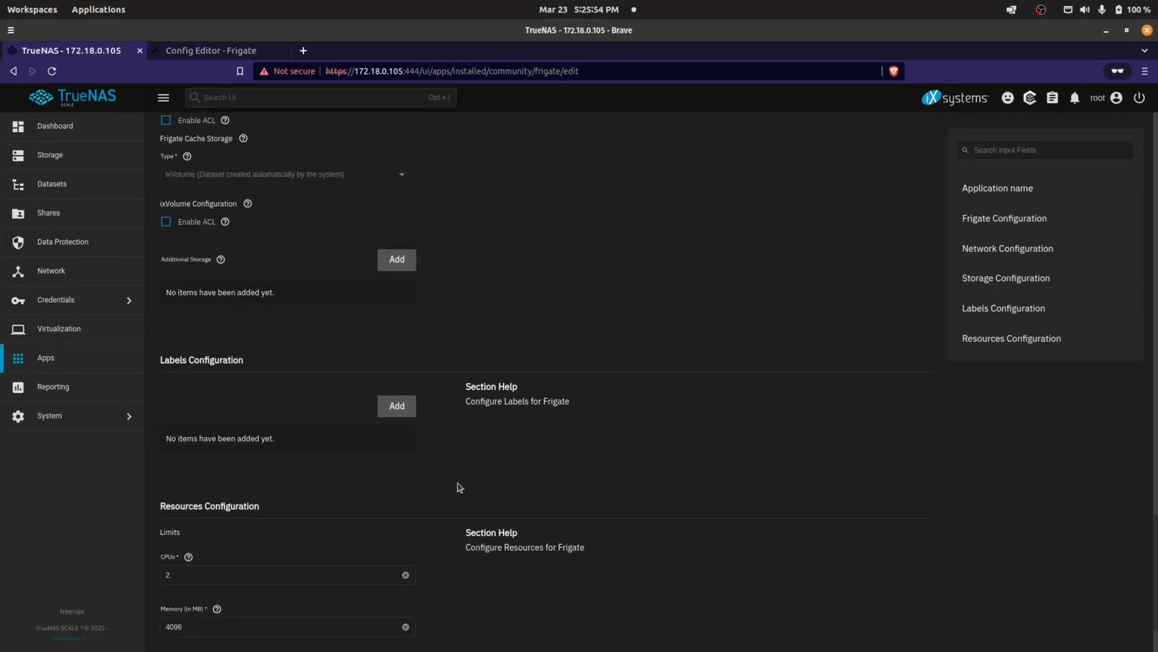
scroll(325, 403, up, 3)
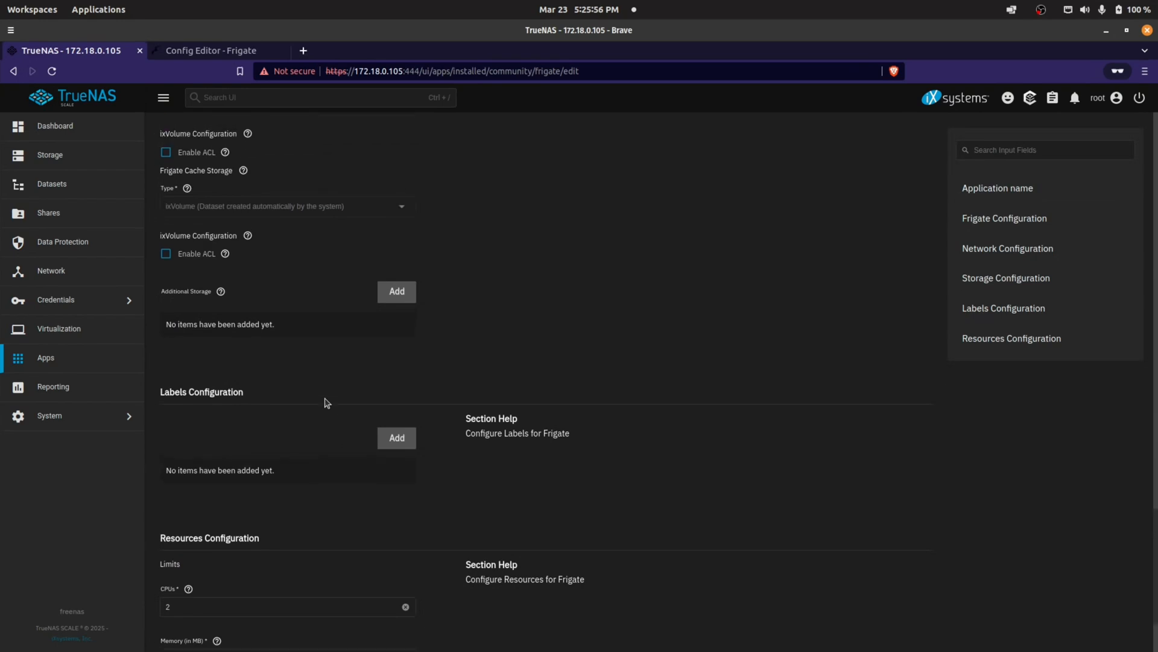
scroll(327, 403, up, 2)
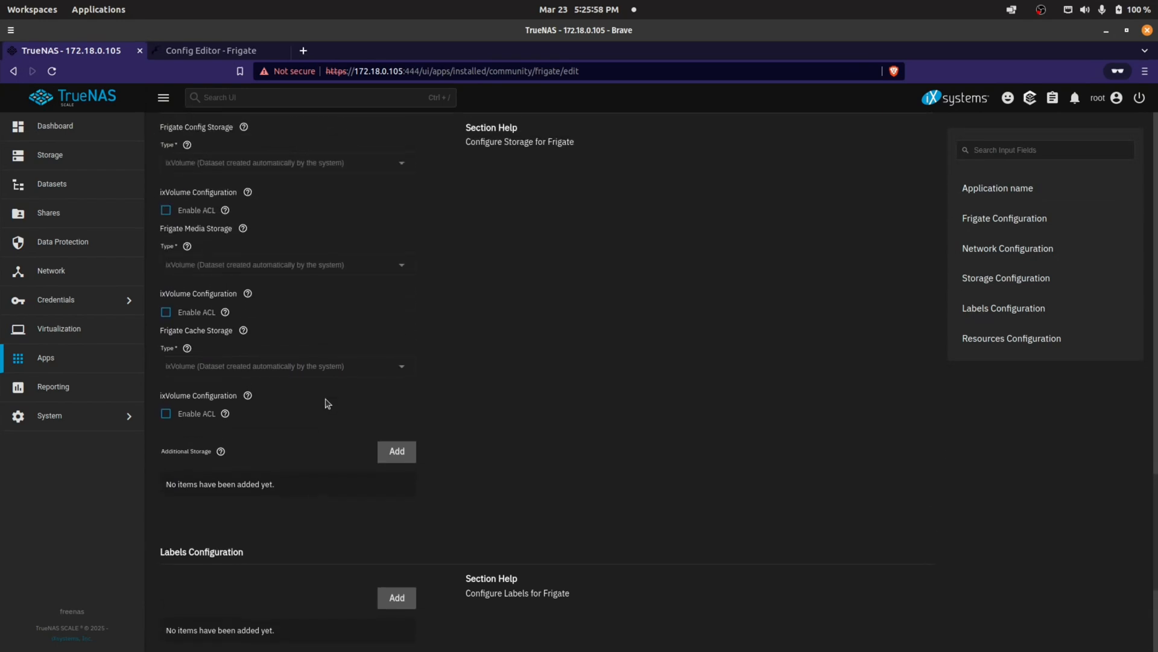
scroll(327, 403, up, 1)
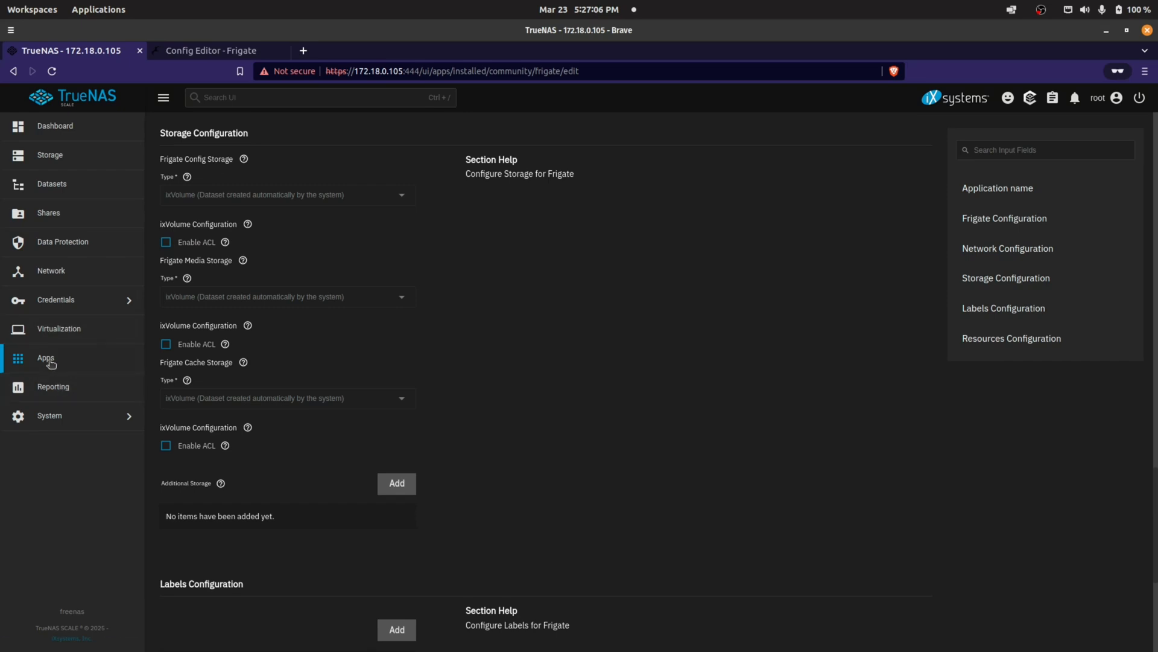
Return to the installed applications and open the volume mounts of the frigate container
click(82, 365)
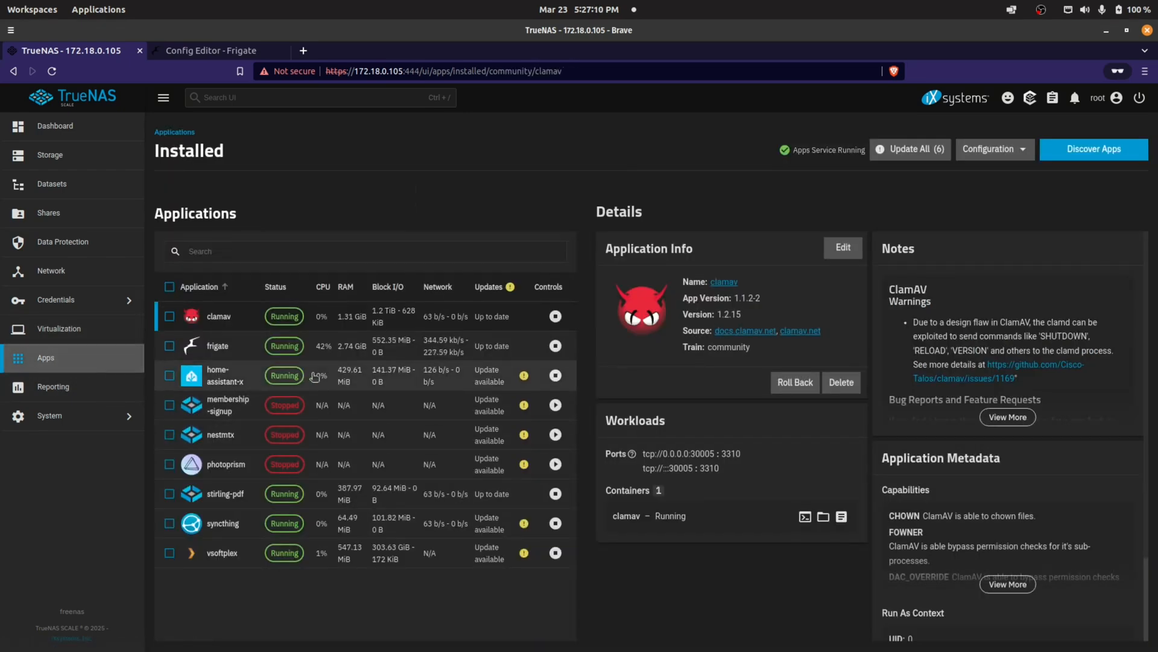
click(422, 344)
scroll(728, 511, down, 2)
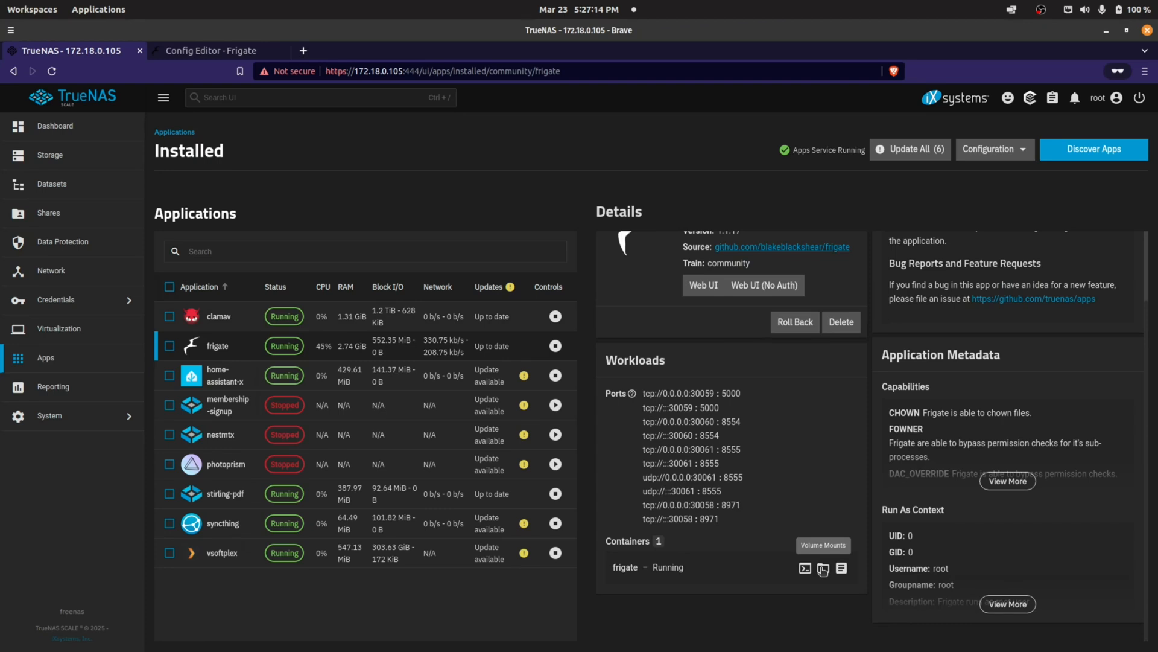
click(822, 570)
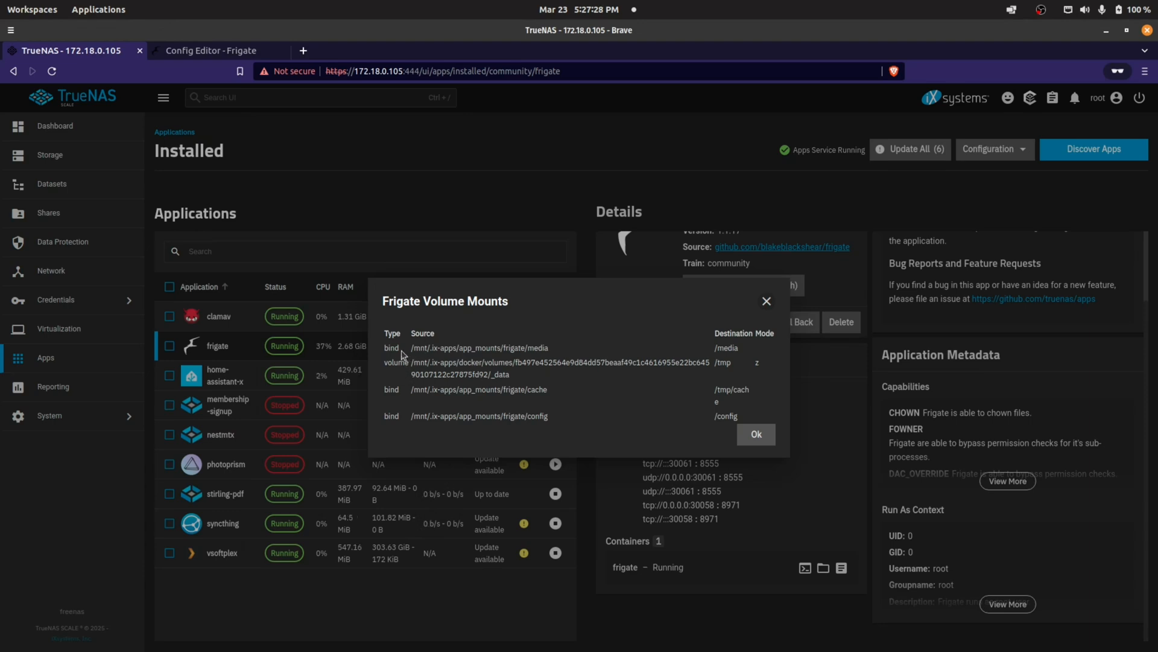
Highlight the /mnt/.ix-apps/app_mounts/frigate/media source path and close the volume mounts dialog
drag(410, 349, 463, 349)
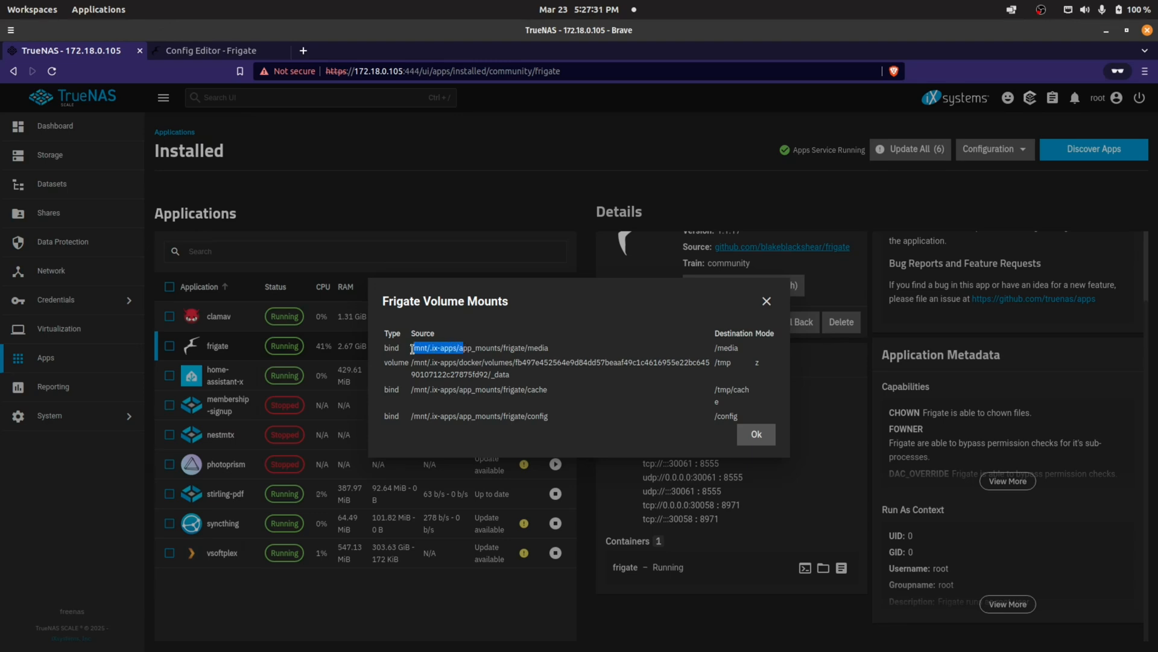
drag(572, 349, 403, 358)
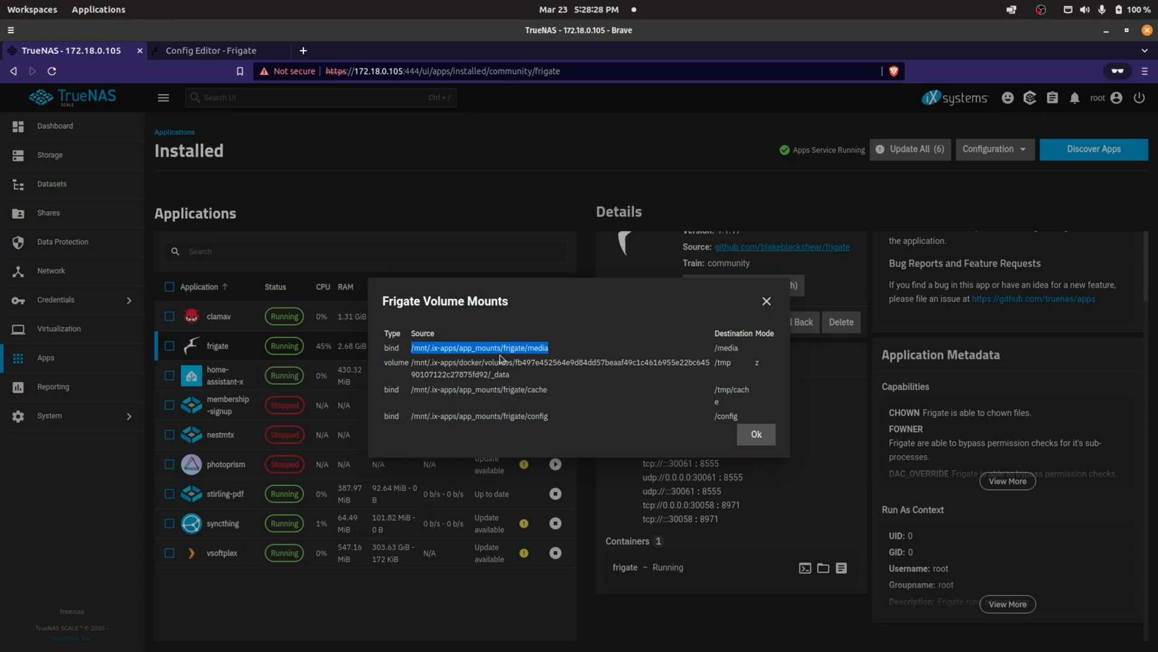
click(766, 302)
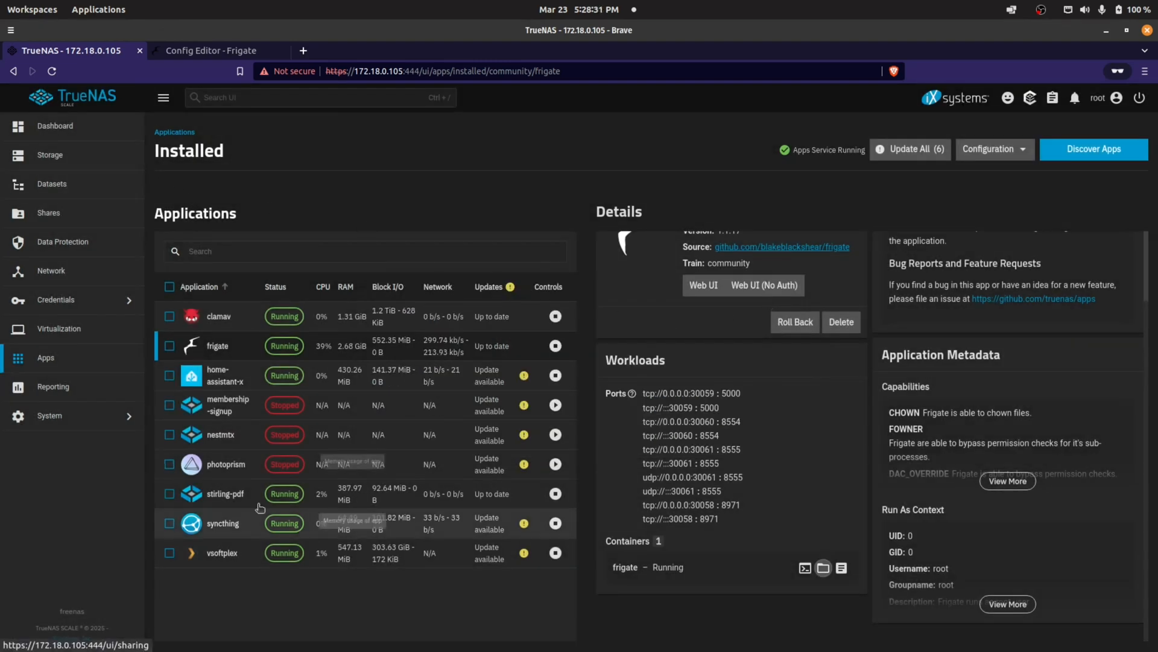
Create a dataset named frigate with the Apps preset under tank/docker-app-data
click(72, 191)
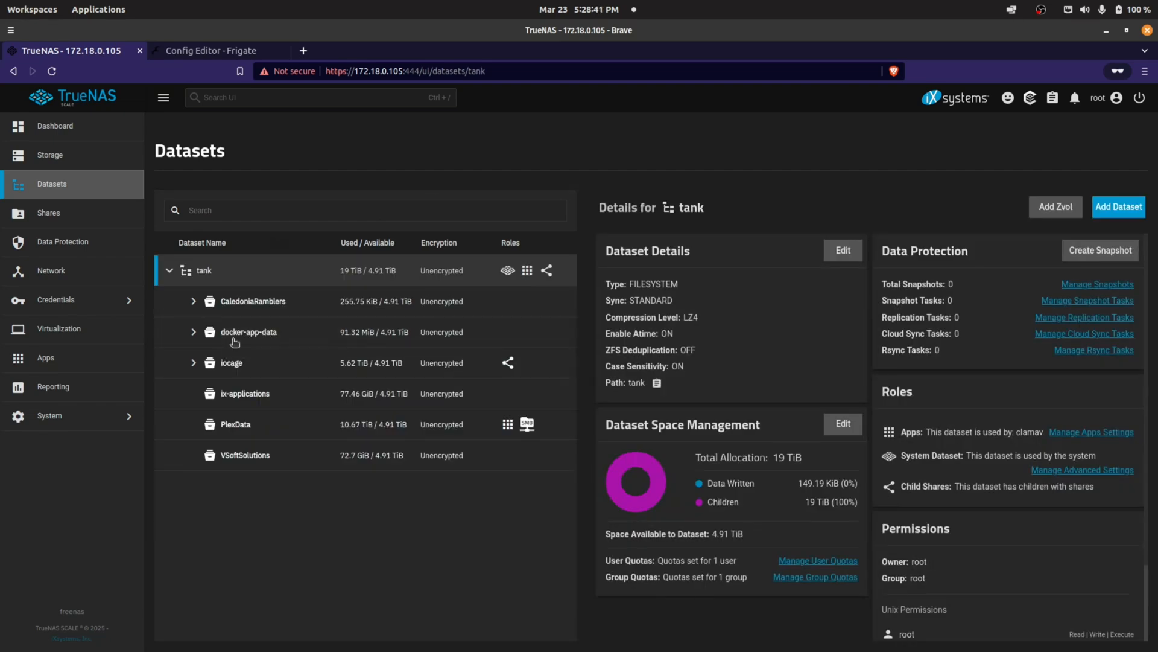
click(244, 338)
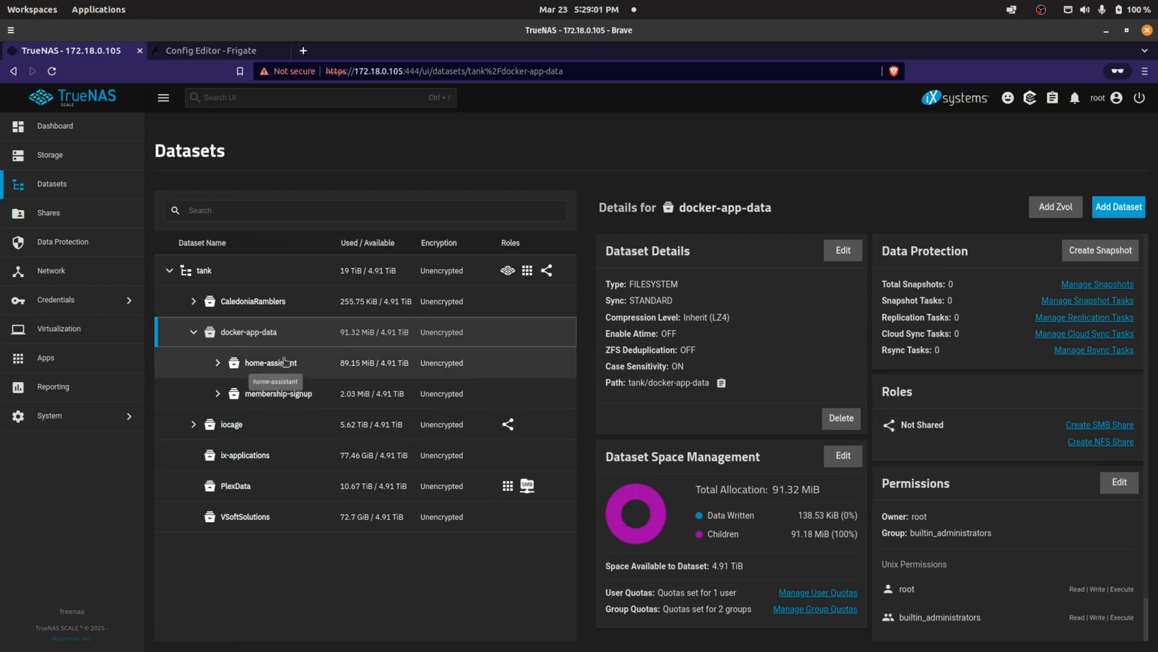
right_click(251, 338)
click(251, 338)
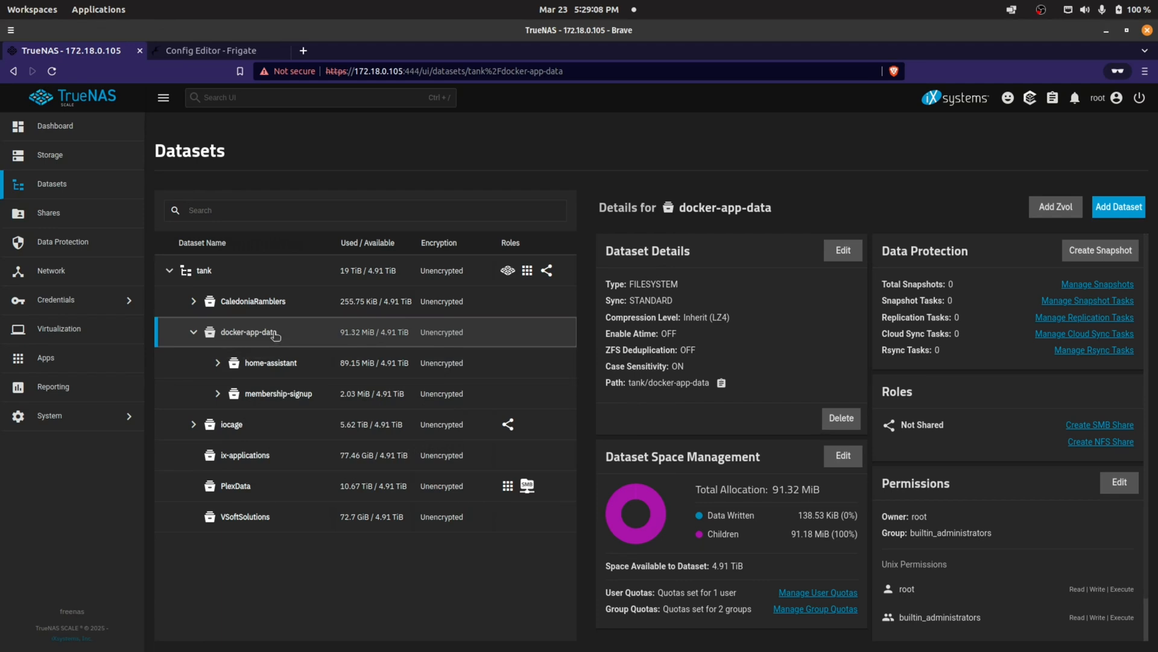
click(1119, 207)
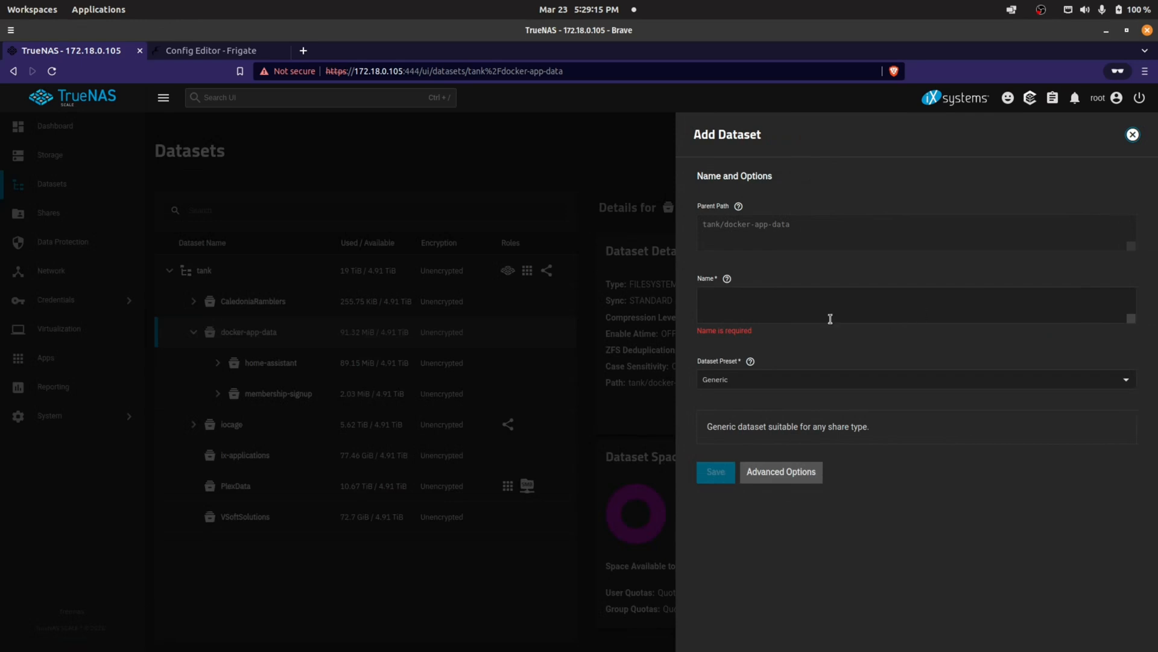
click(850, 307)
text(frigat)
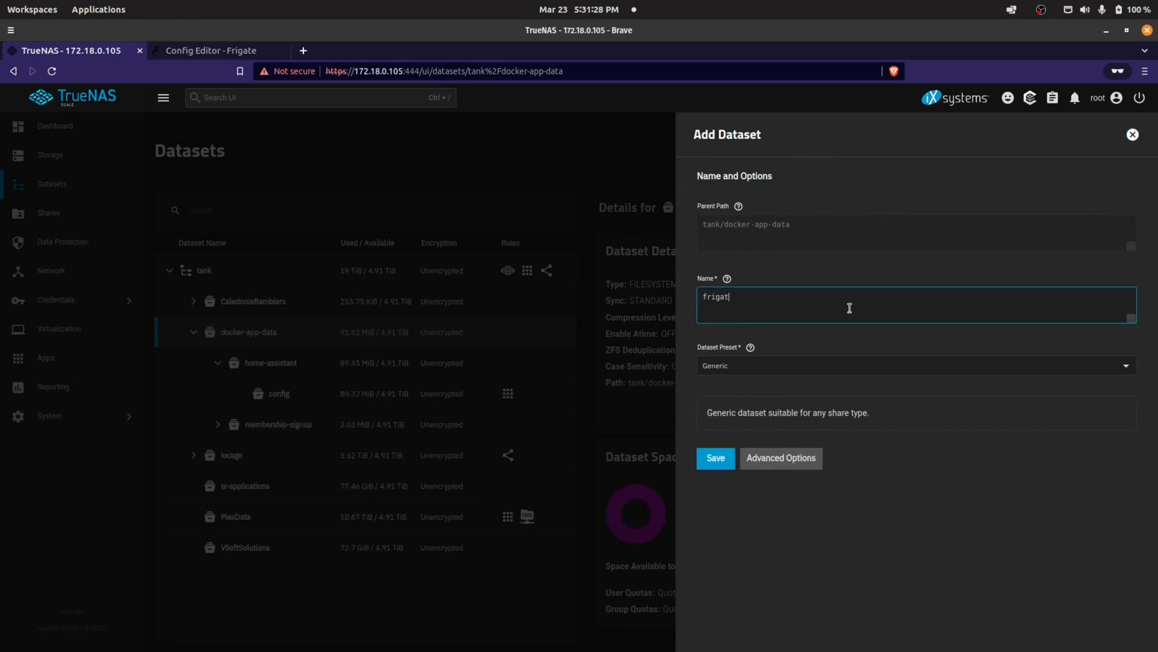
click(795, 367)
click(737, 447)
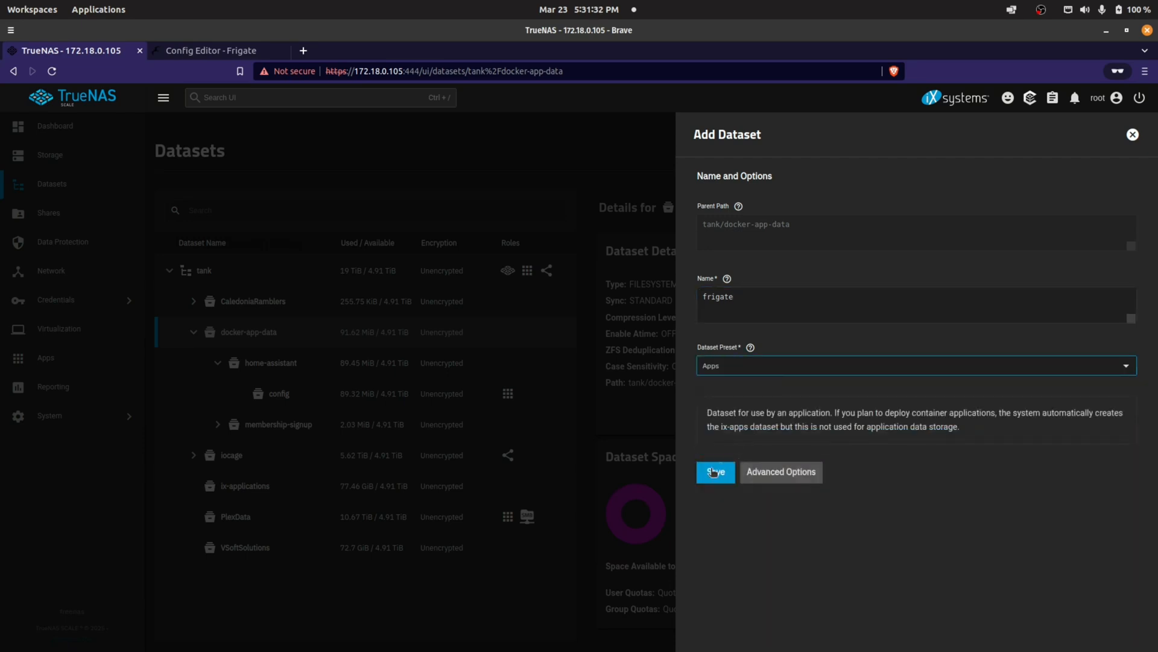
click(713, 468)
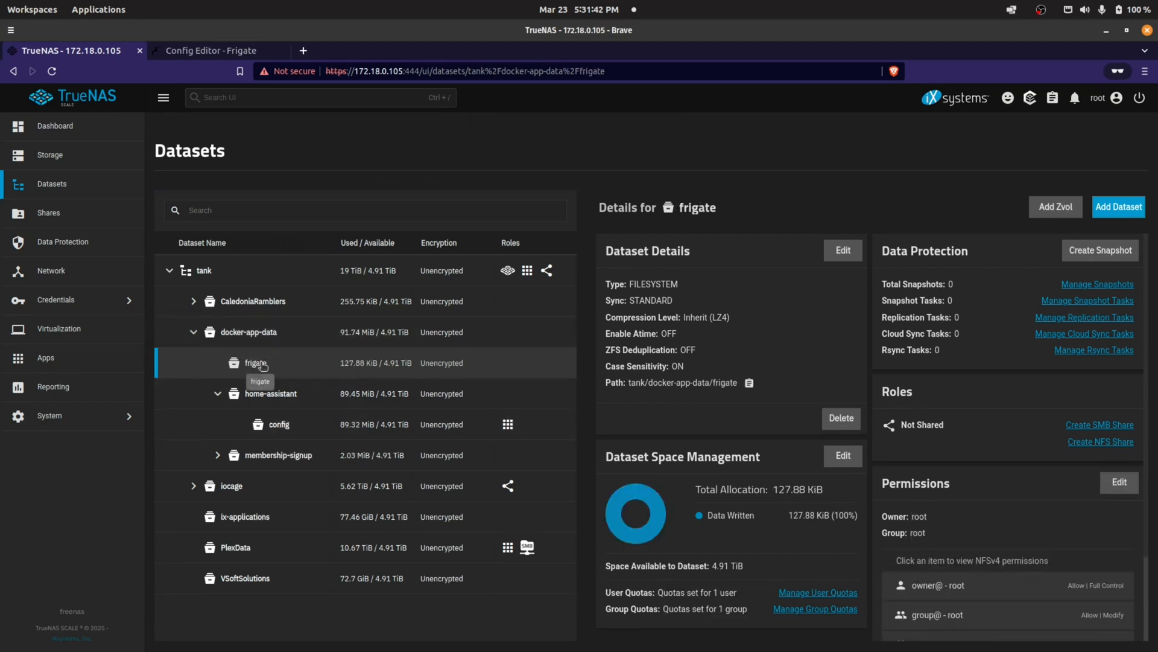
Search the catalog of discoverable apps for frigate, then list all available apps
click(61, 360)
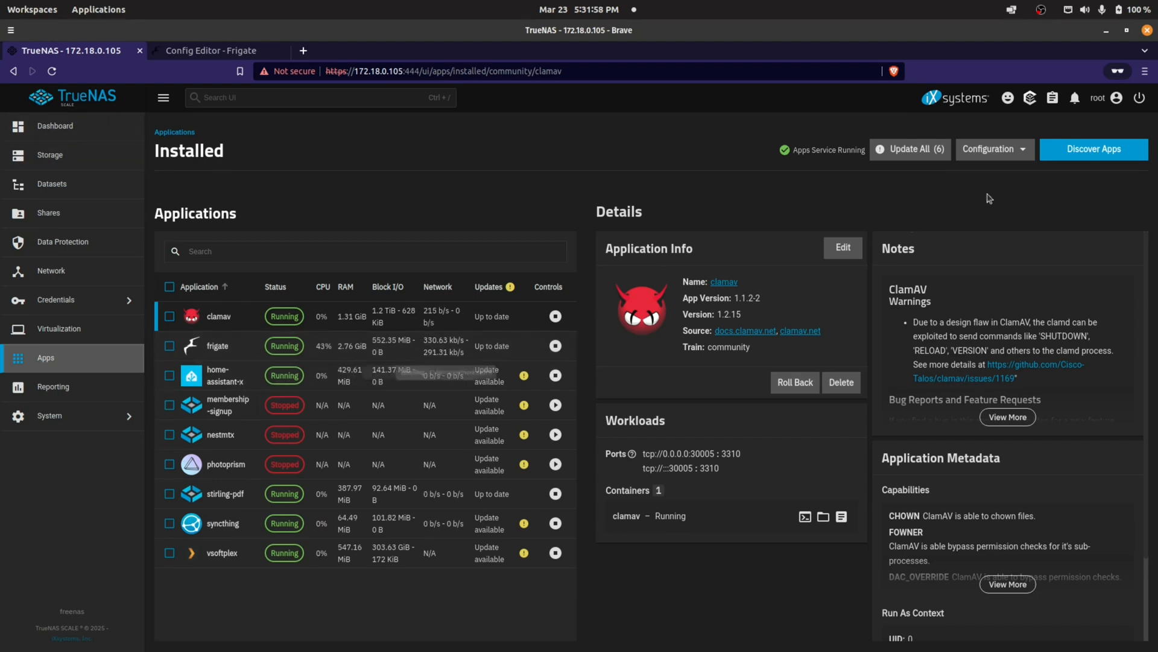
click(1091, 152)
click(401, 213)
text(frigate)
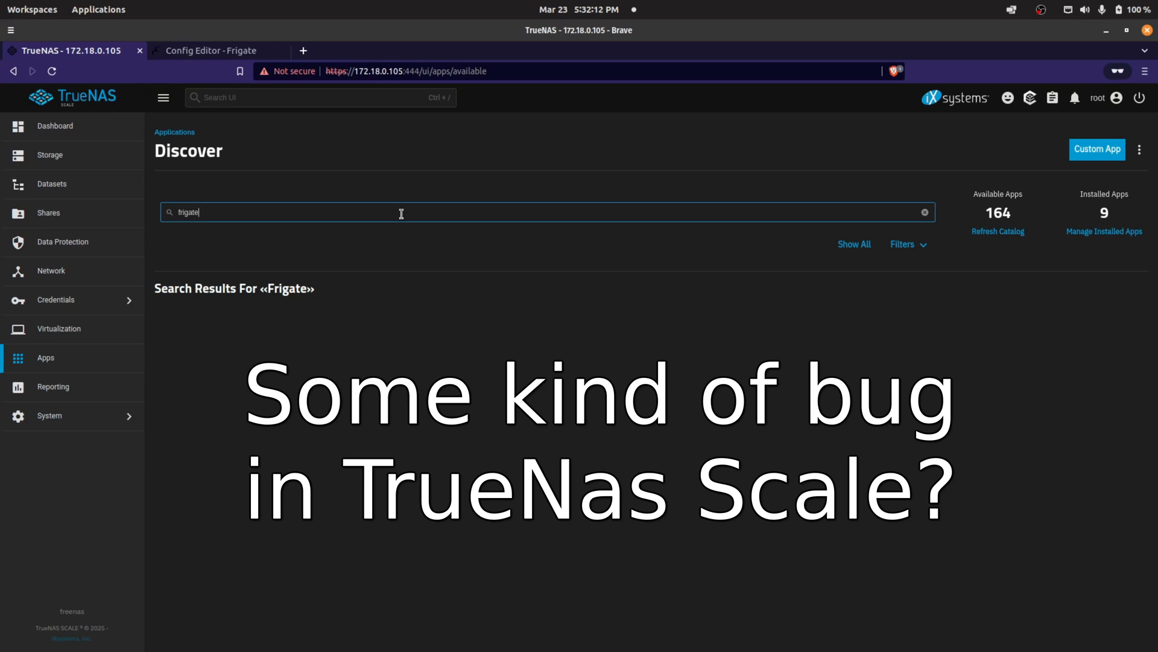
click(1002, 217)
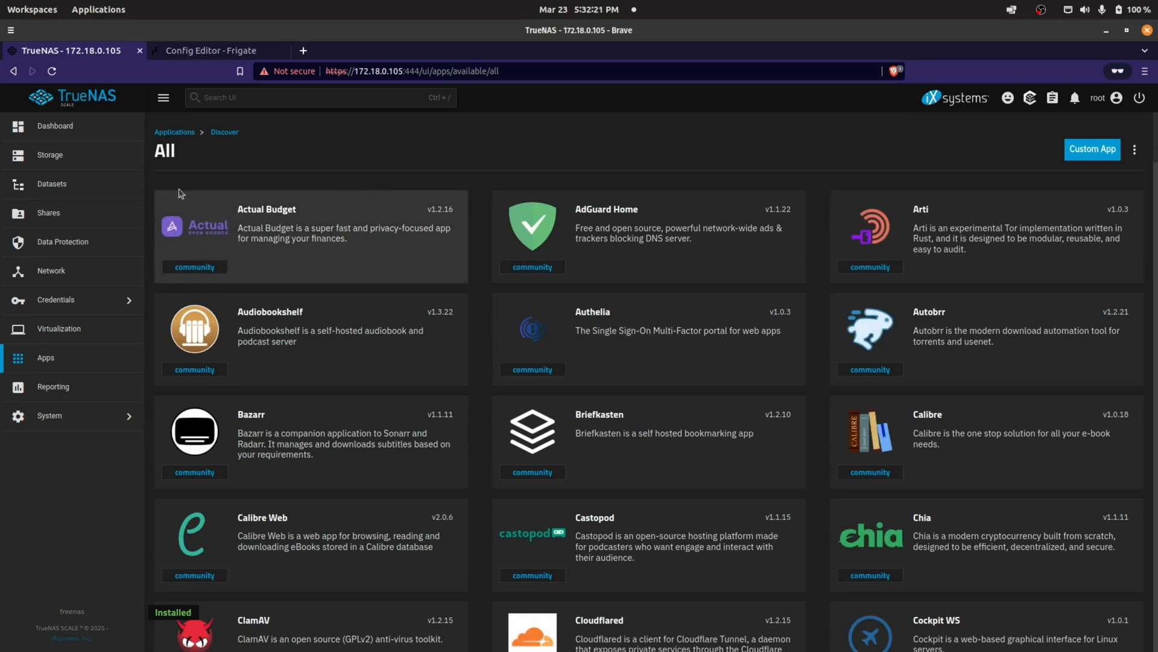
Reopen the Discover page from the installed applications and refresh the app catalog
click(46, 358)
click(1093, 149)
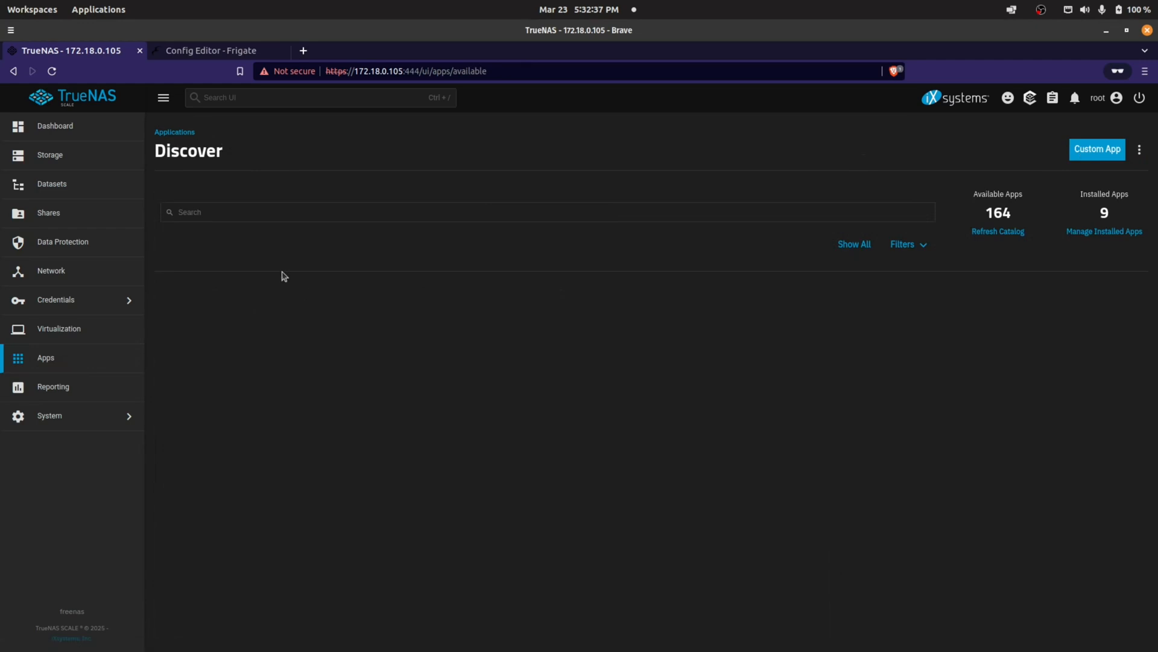
click(975, 233)
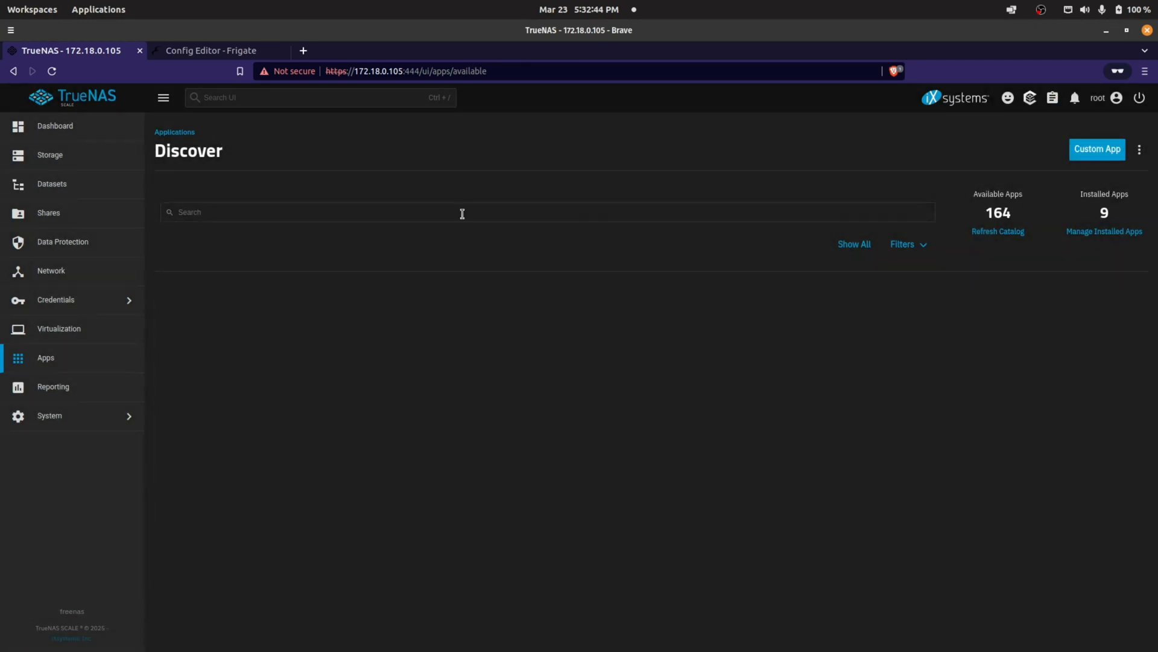
Search the discoverable apps for frigate, then clear the search
click(270, 210)
text(frigate)
click(925, 245)
click(925, 244)
drag(258, 214, 83, 188)
key(BackSpace)
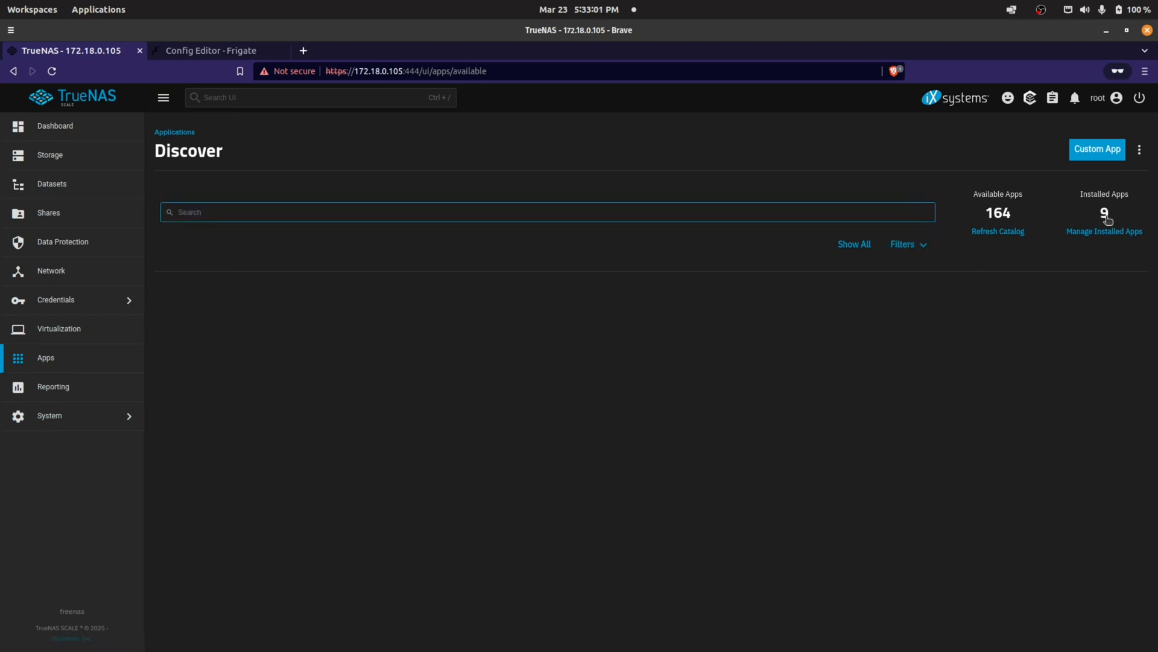
Review the details of the installed frigate app and the configuration options for installed applications
click(1098, 234)
click(398, 346)
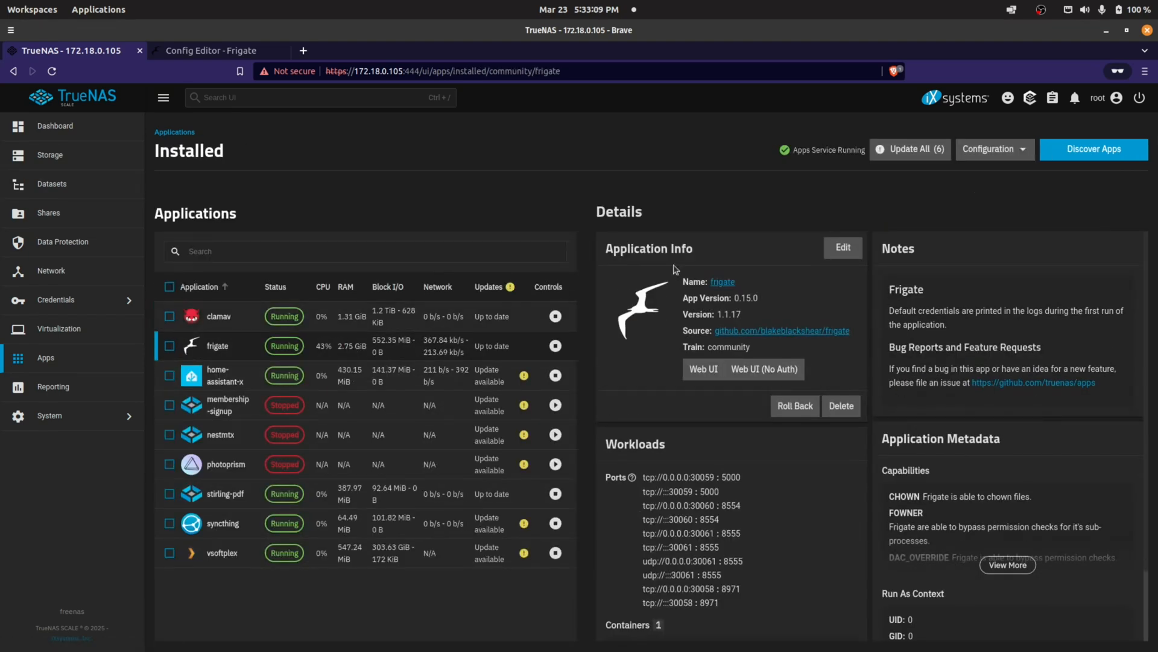
click(1025, 150)
click(946, 166)
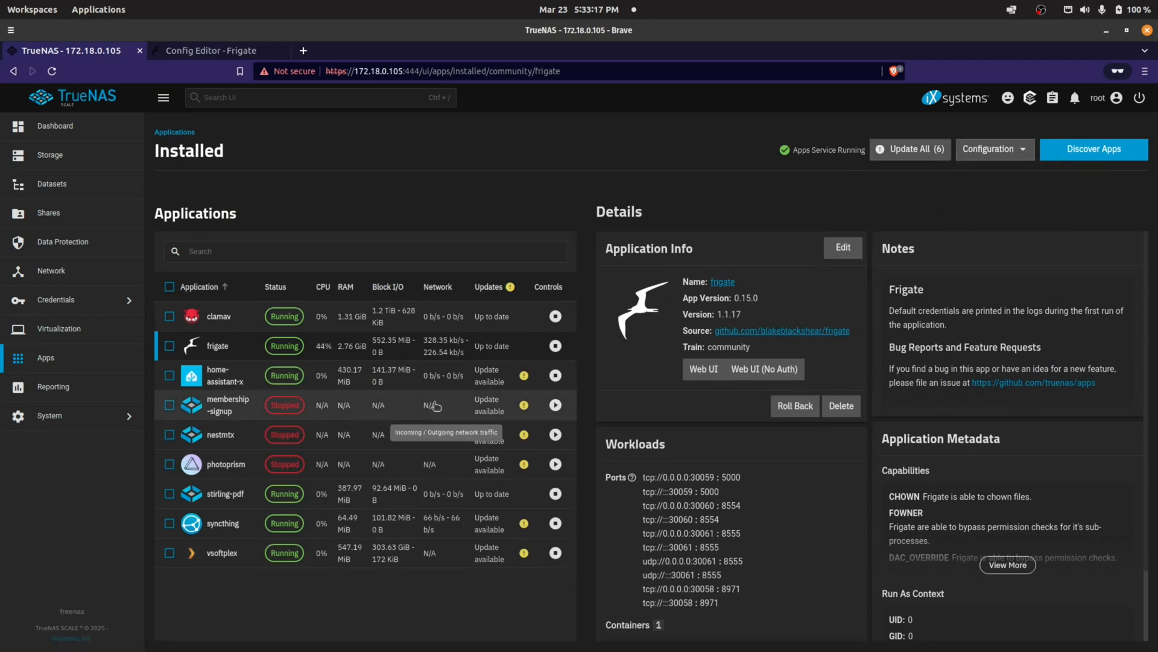
Find Frigate in the full list of discoverable apps and start installing another instance of it
click(1075, 154)
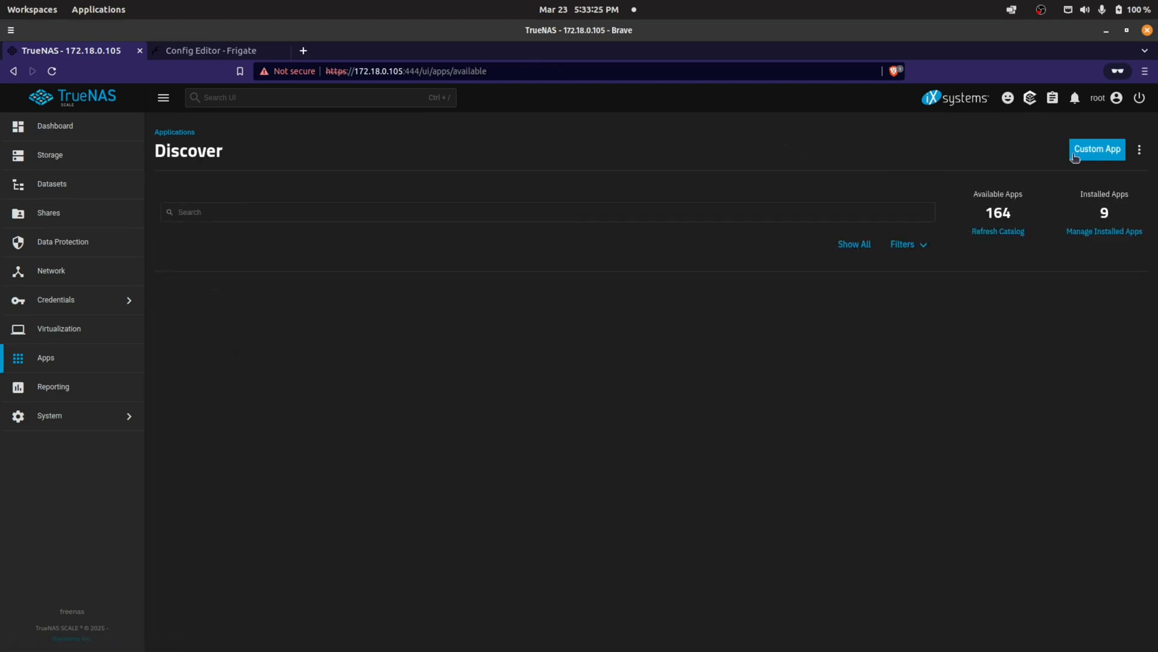
click(854, 244)
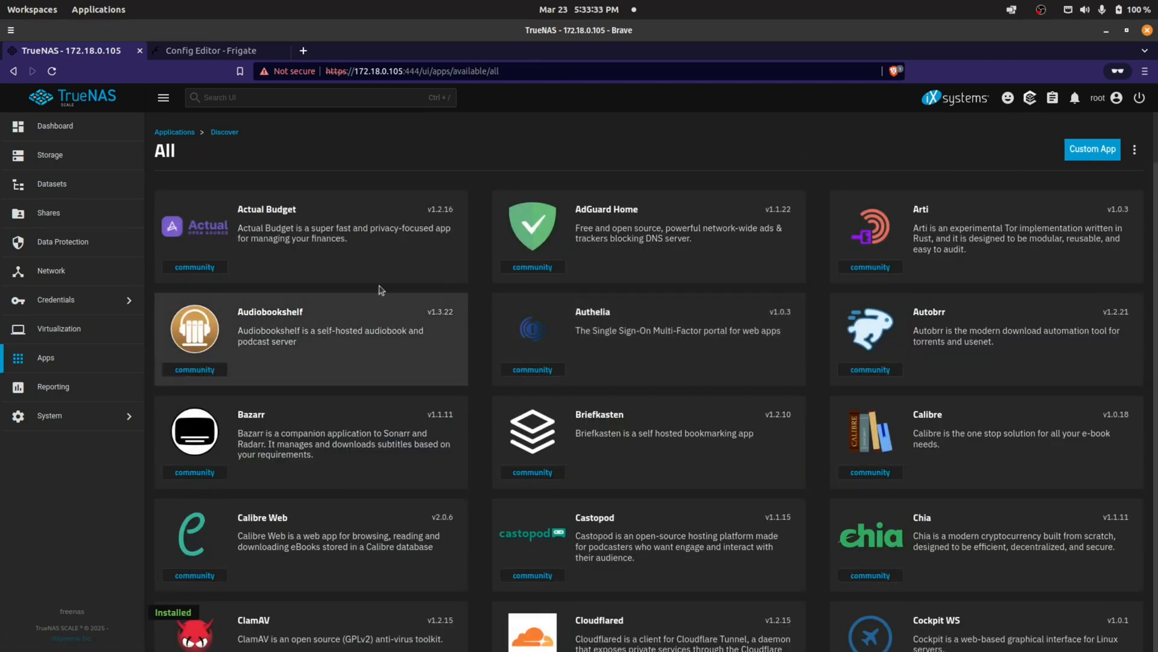
key(ctrl+f)
text(frig)
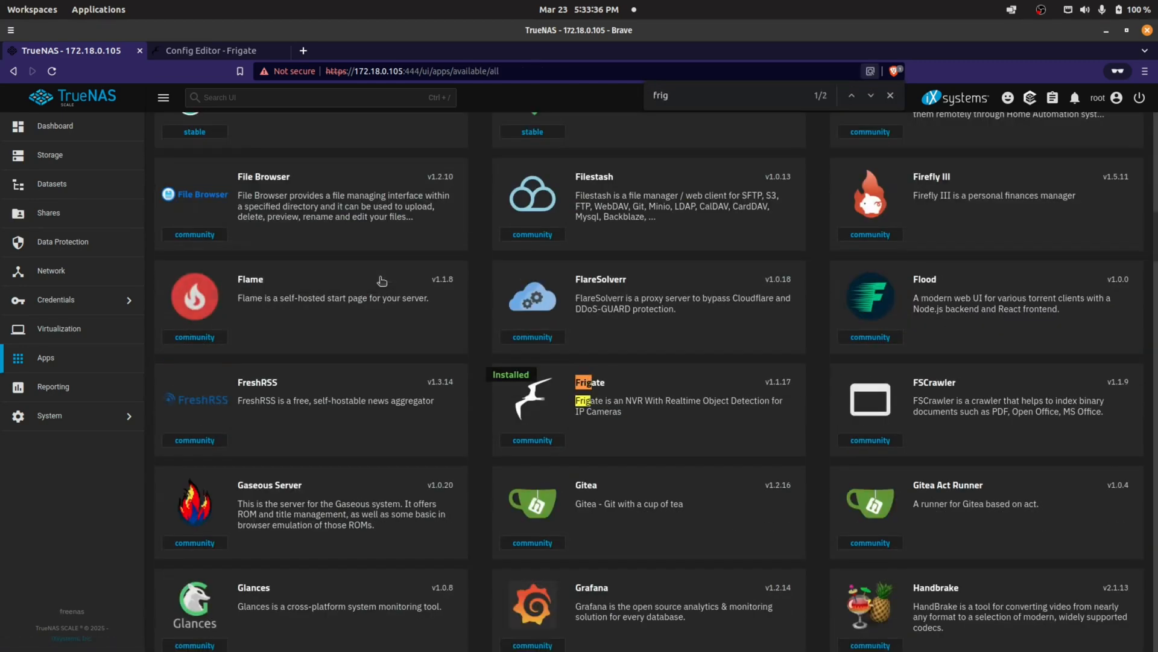
click(593, 410)
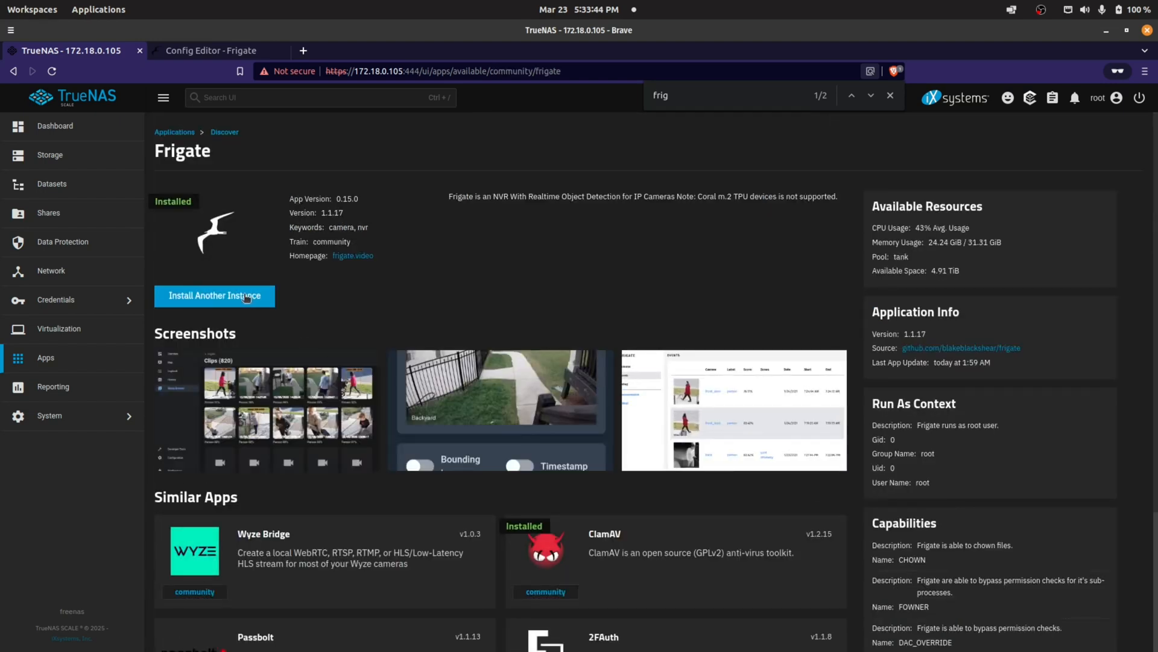
click(245, 297)
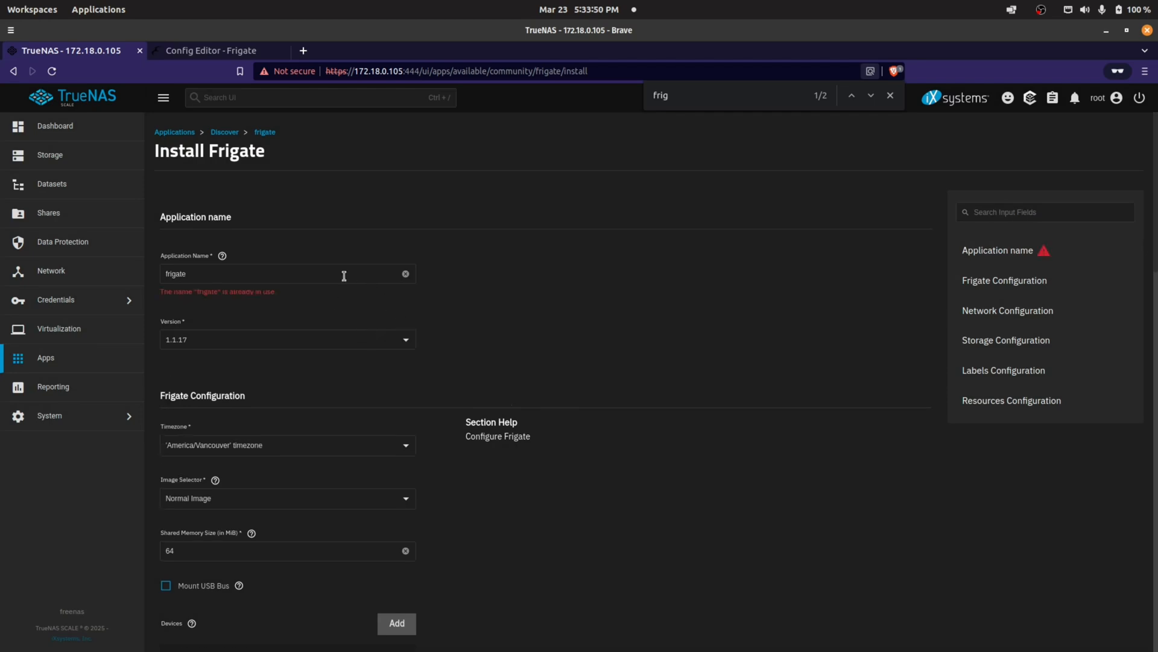
Name the application frigate-x and enable Mount USB Bus
click(263, 272)
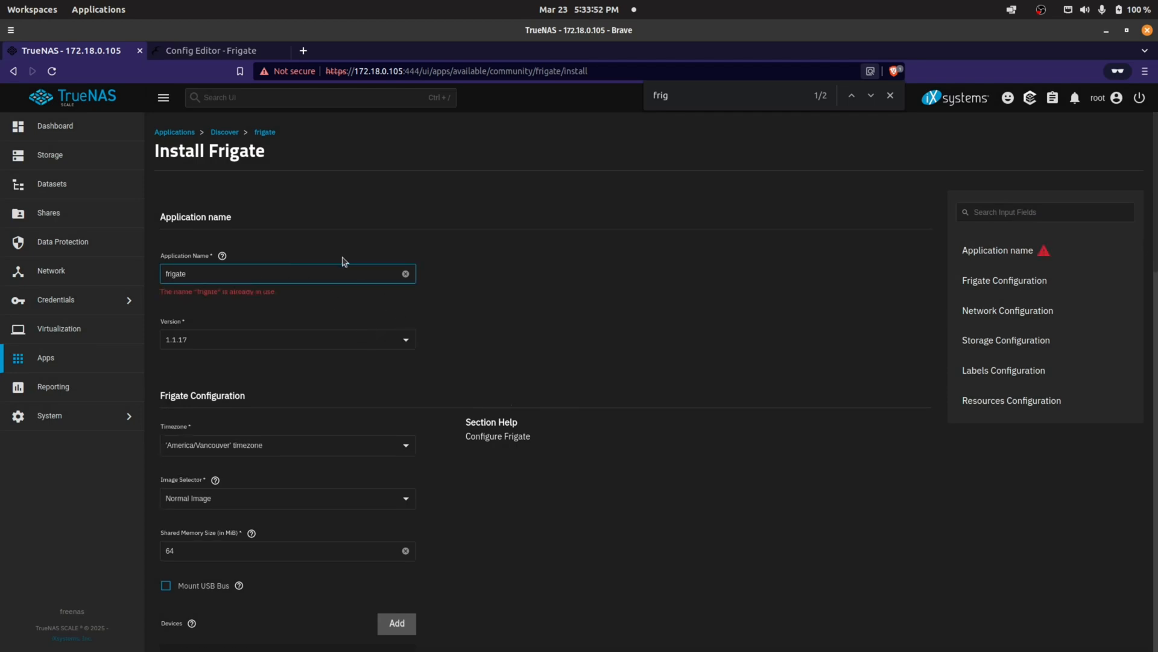
text(-x)
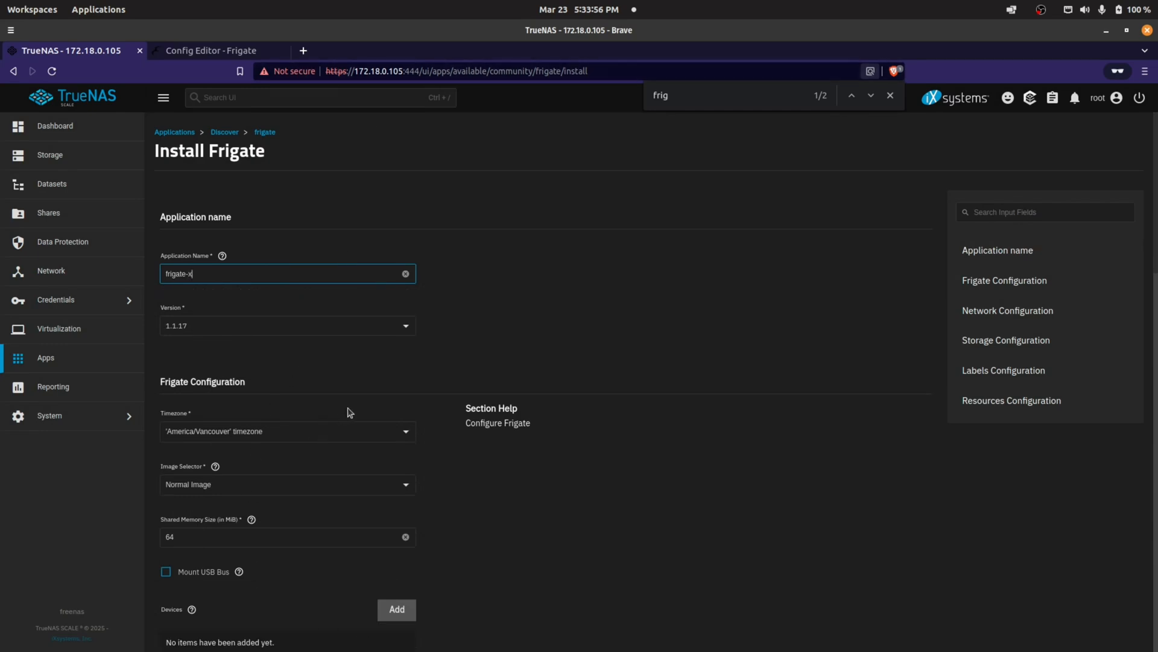
scroll(348, 412, down, 2)
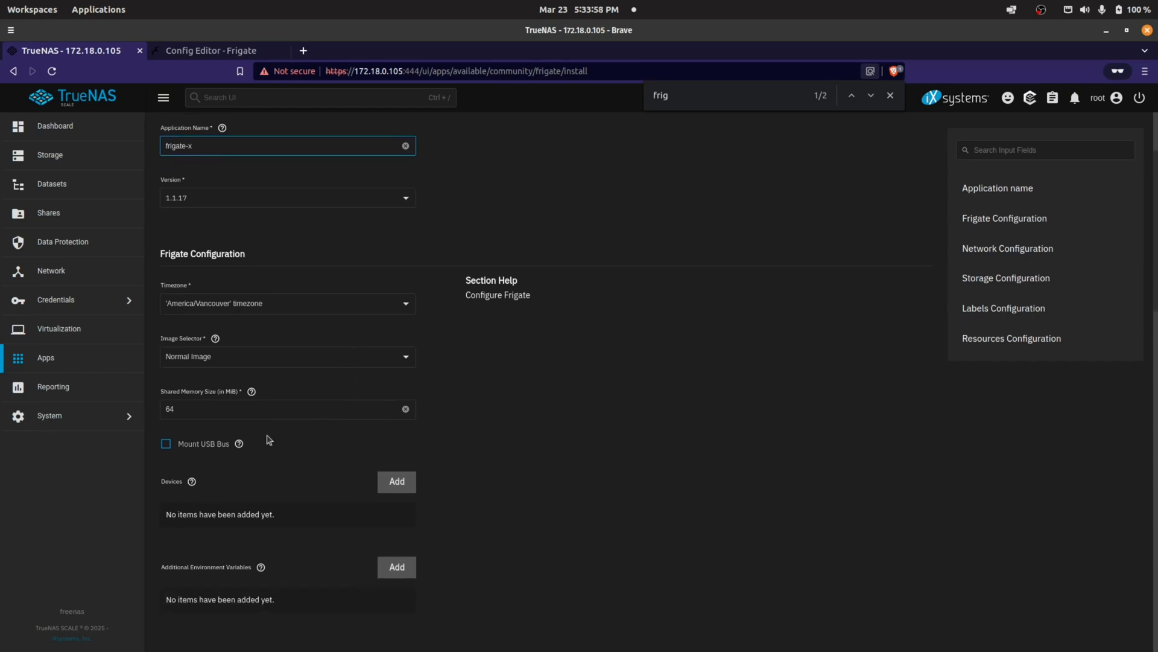
click(202, 444)
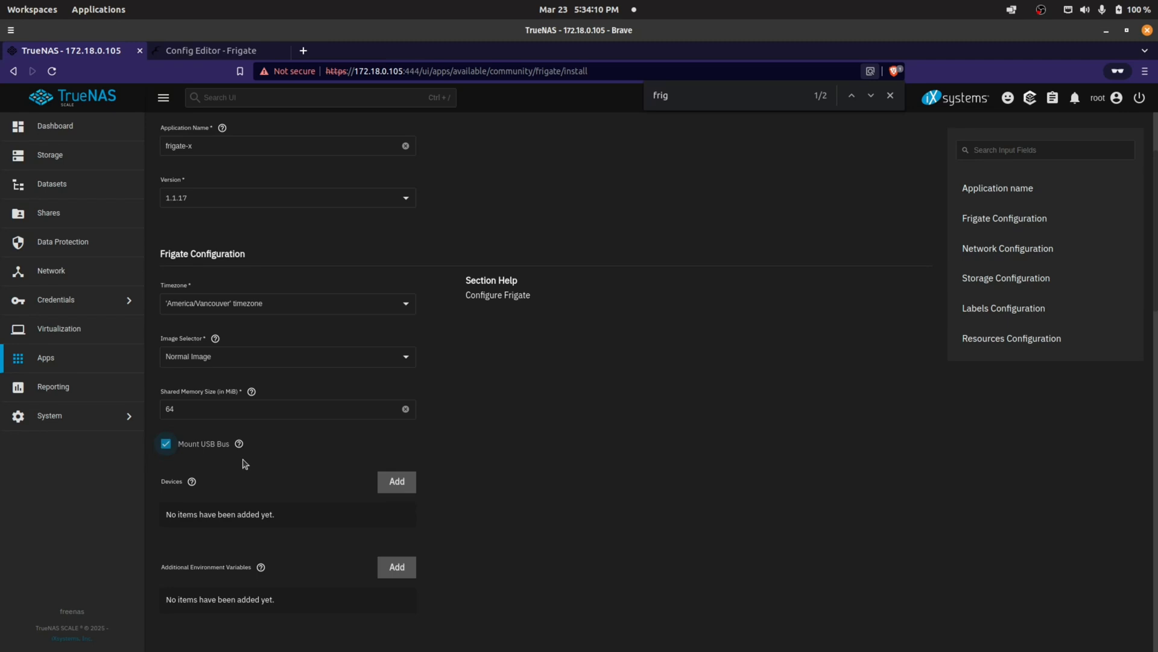
Enable No Auth, RTSP and WebRTC in the Frigate network configuration
scroll(285, 456, down, 2)
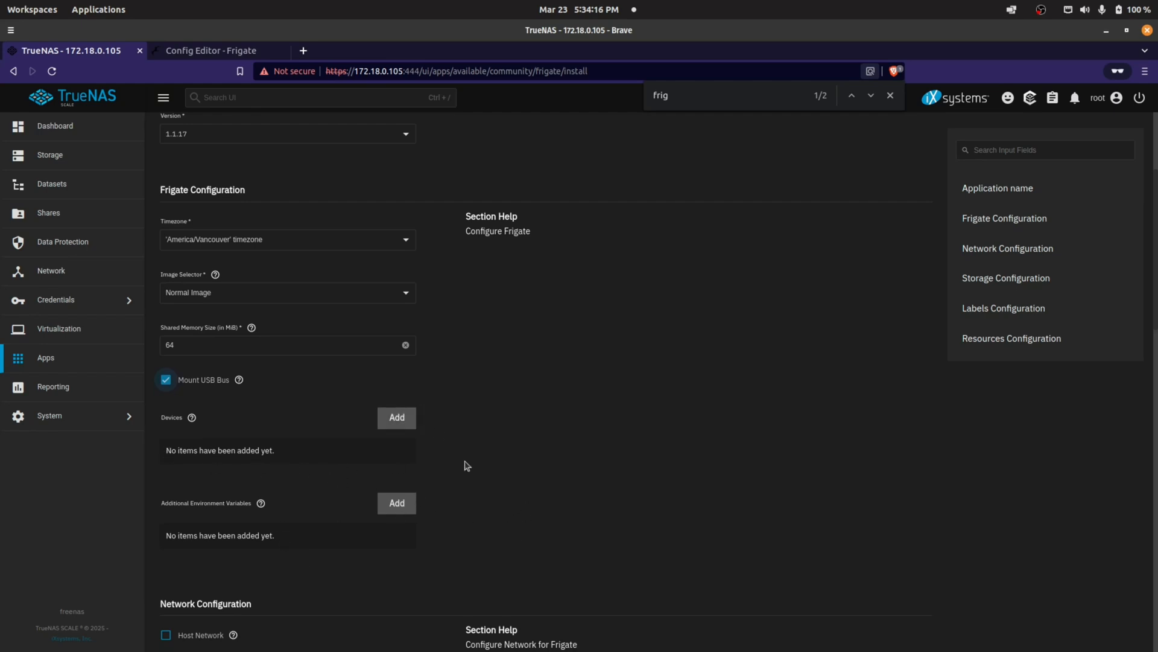
scroll(466, 466, down, 4)
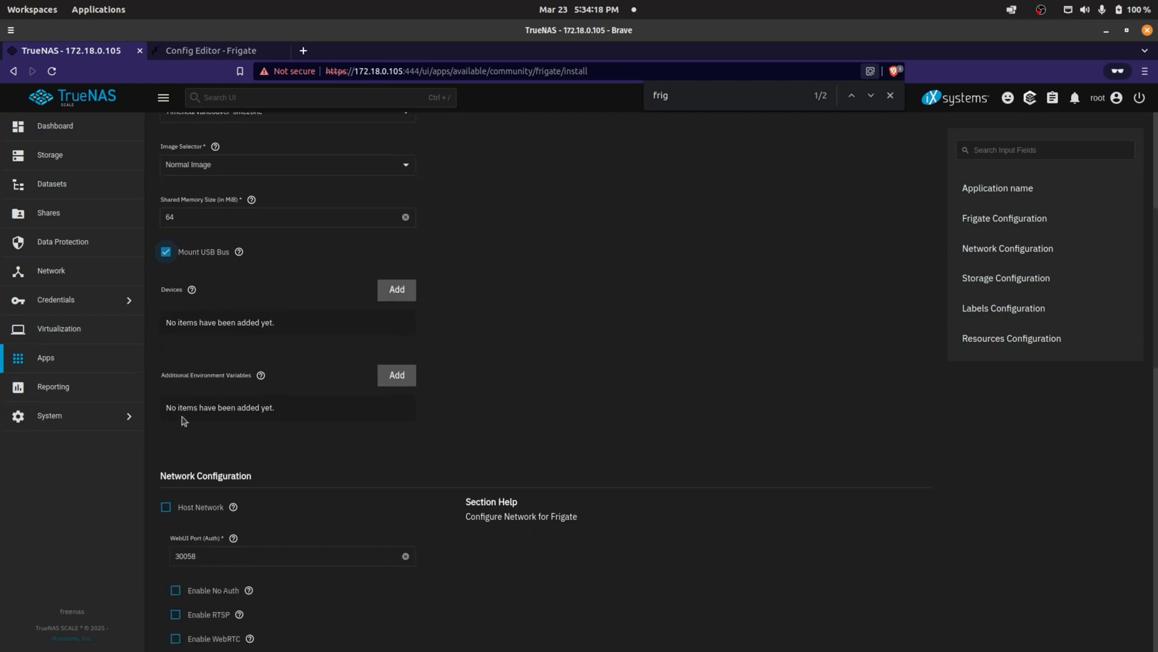
scroll(429, 440, down, 4)
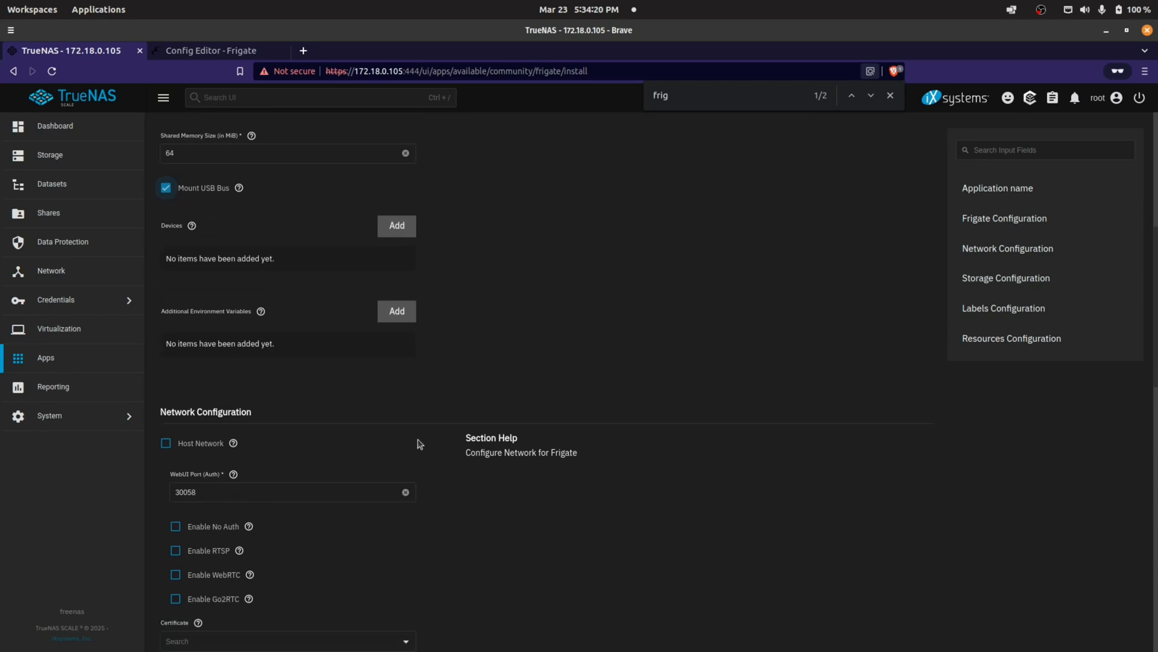
scroll(324, 428, down, 1)
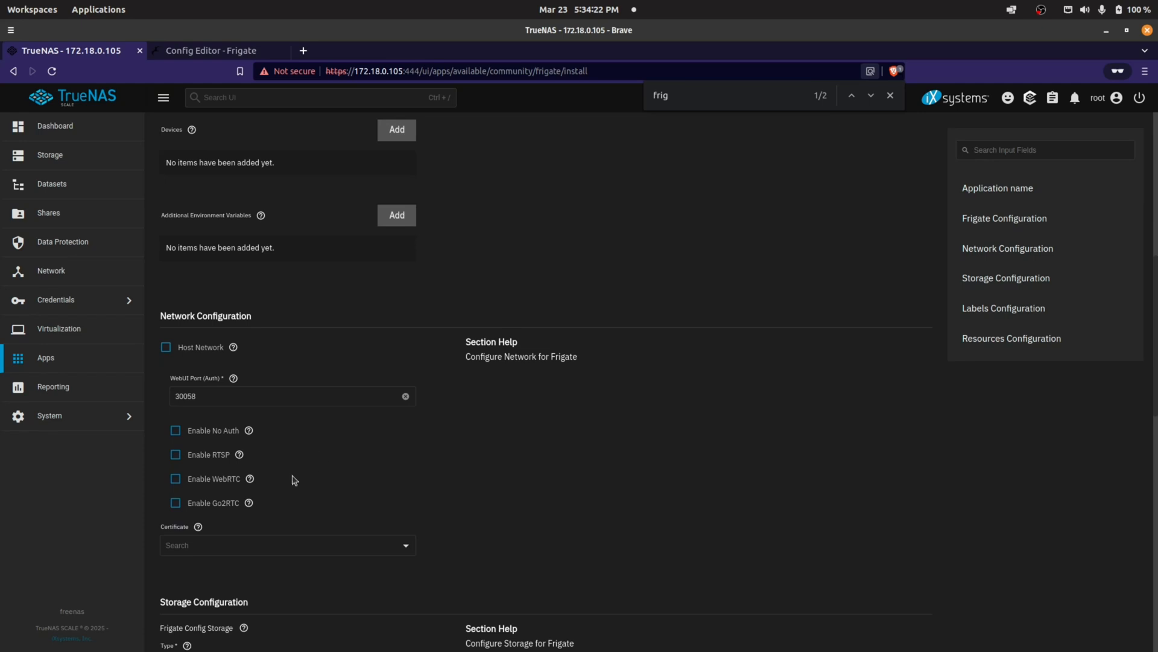
click(175, 431)
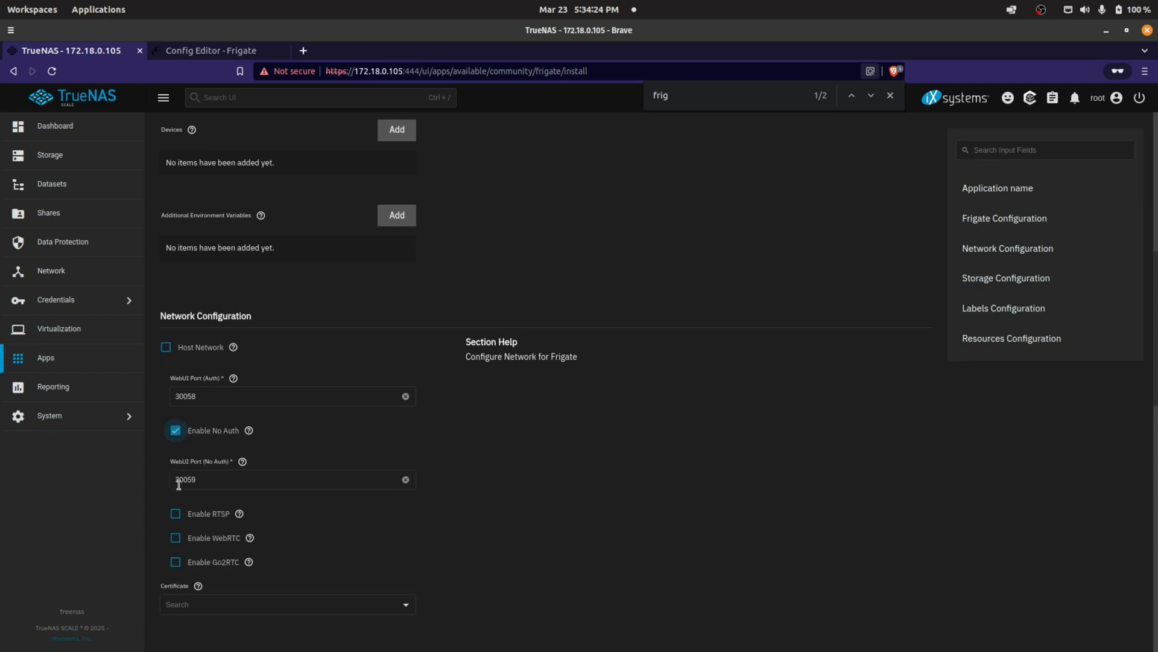
click(176, 514)
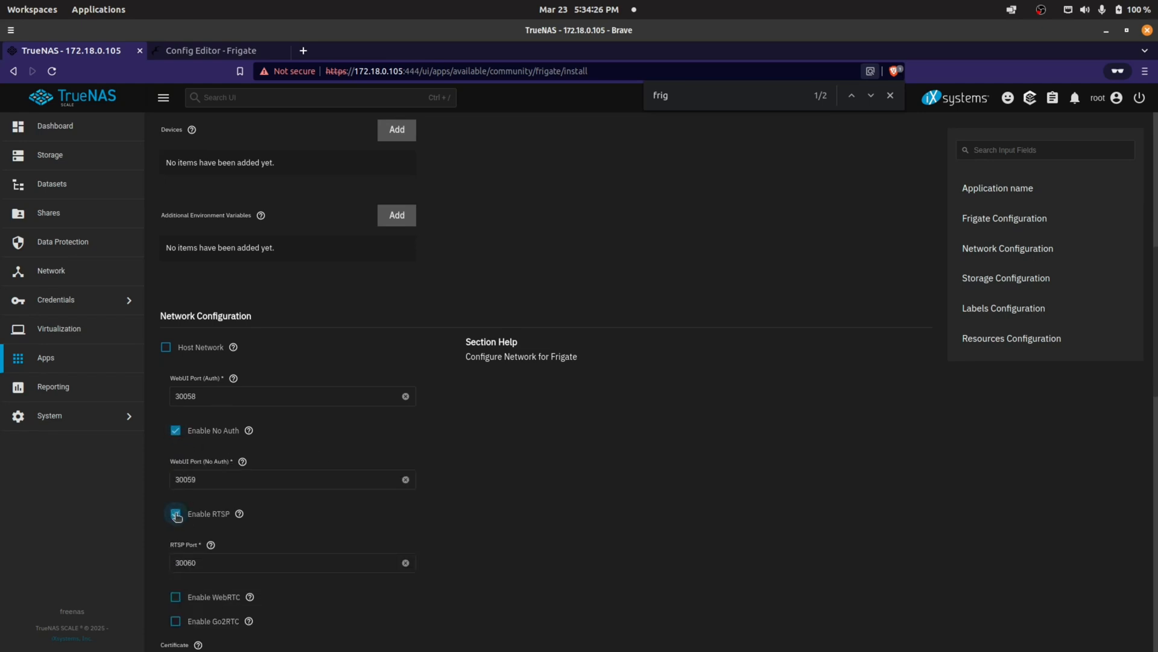
scroll(183, 521, down, 1)
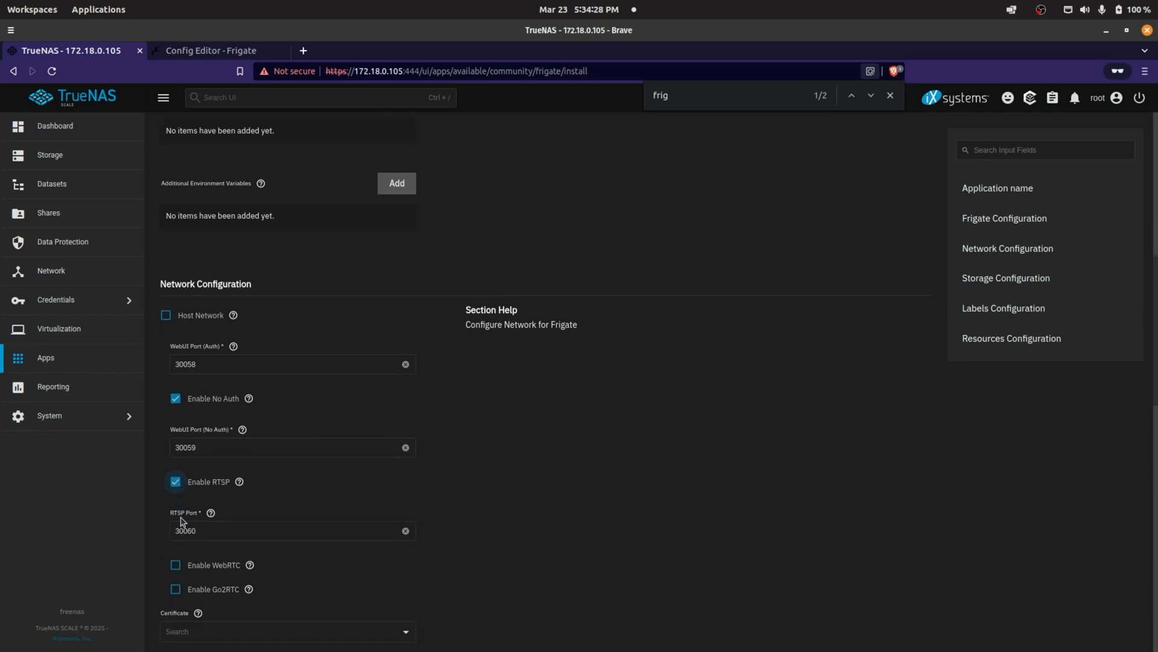
click(175, 566)
Set the Frigate Config Storage type to Host Path and choose /mnt/tank/docker-app-data/frigate as its path
scroll(282, 543, down, 5)
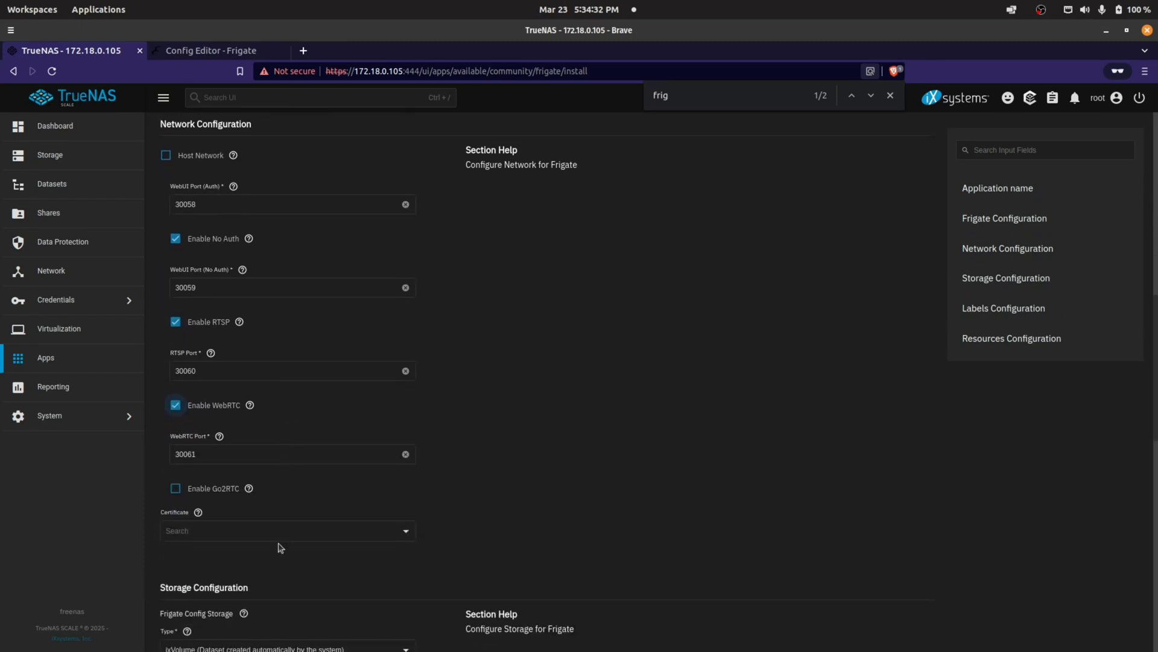
scroll(606, 486, down, 6)
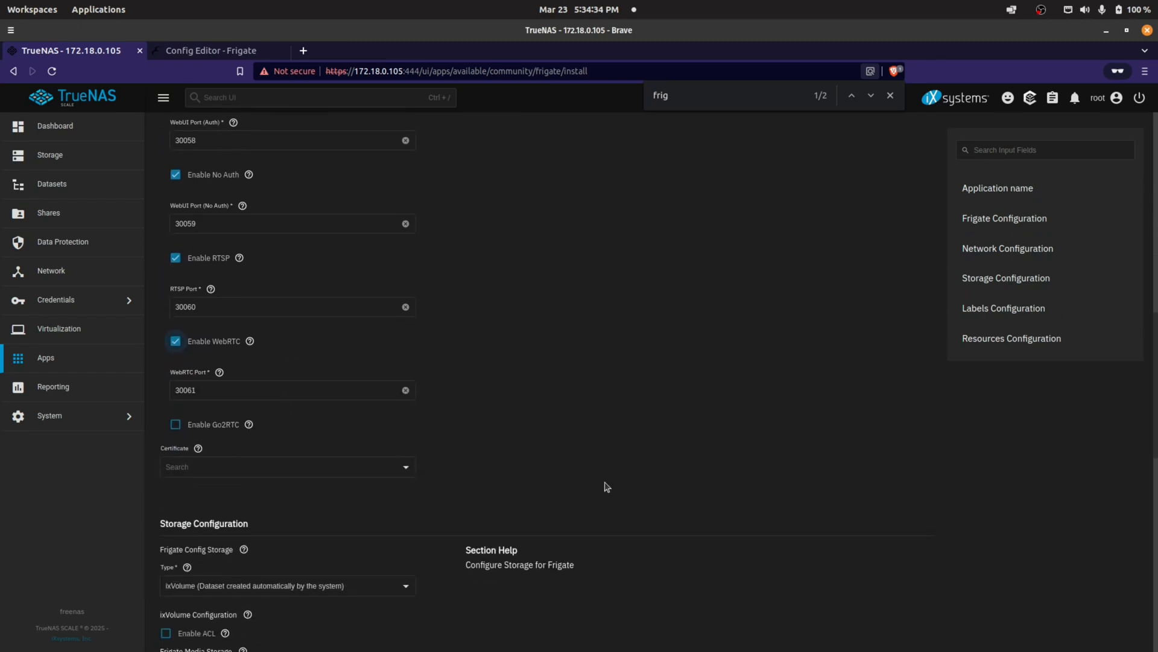
scroll(510, 514, down, 2)
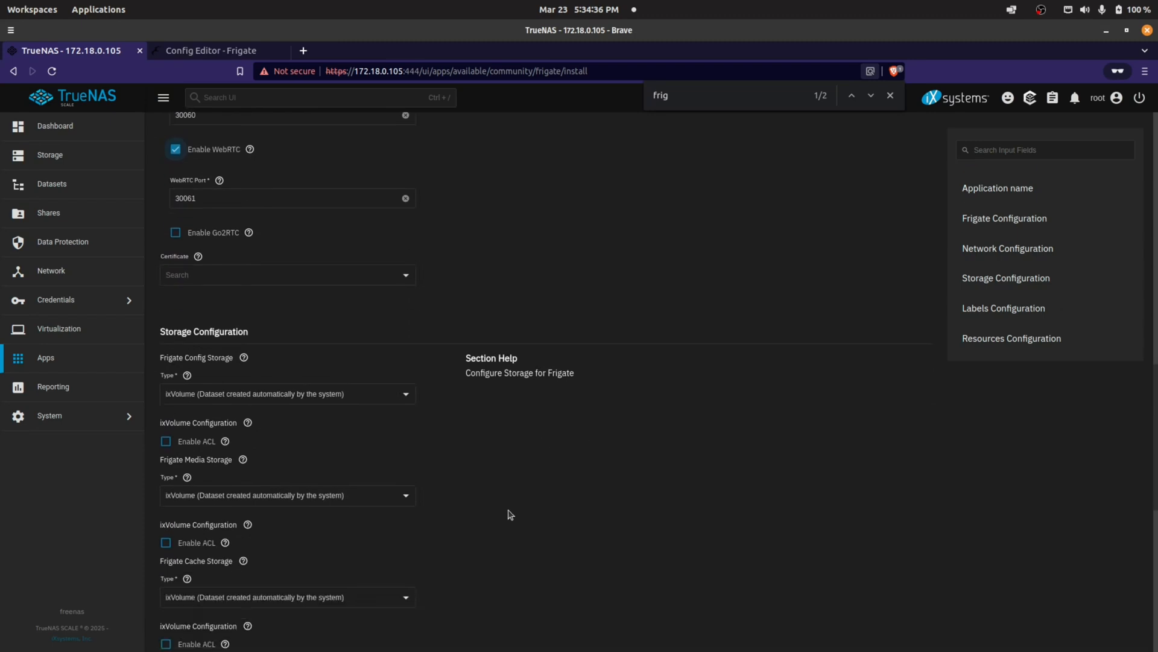
scroll(511, 520, up, 3)
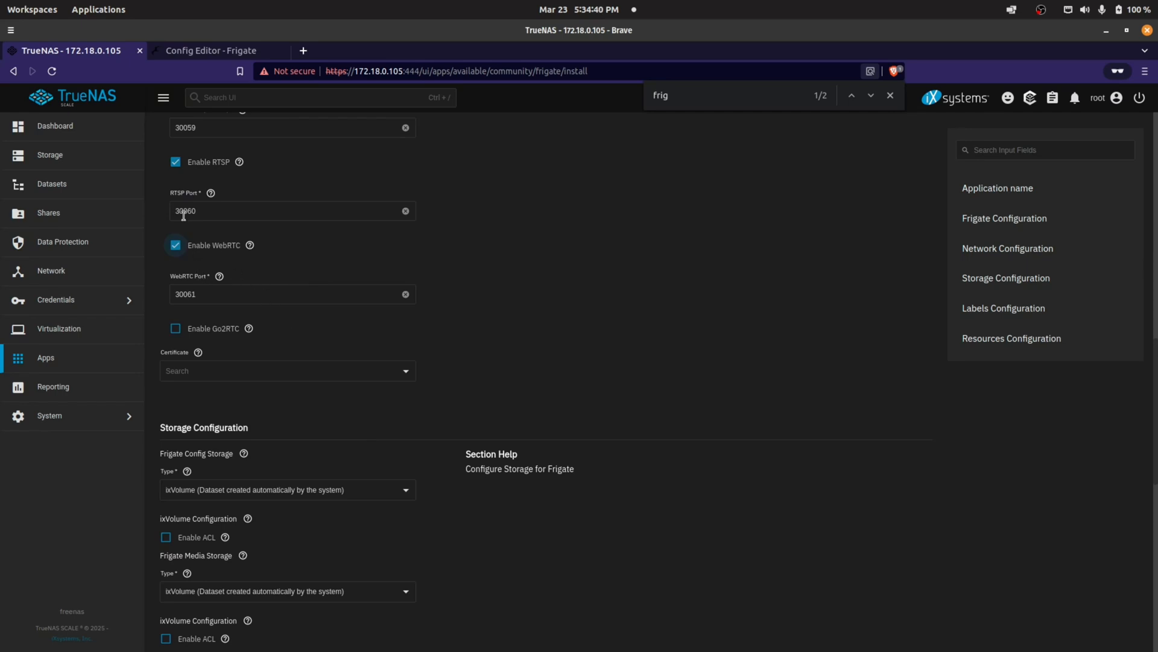
scroll(458, 459, down, 3)
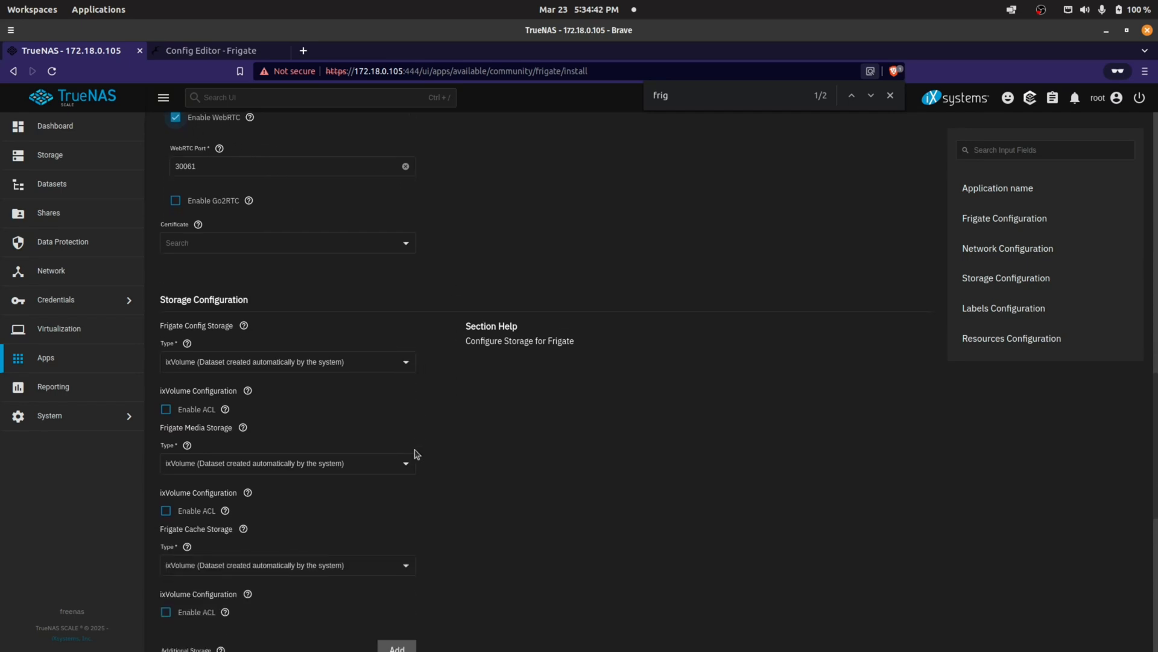
scroll(538, 404, down, 3)
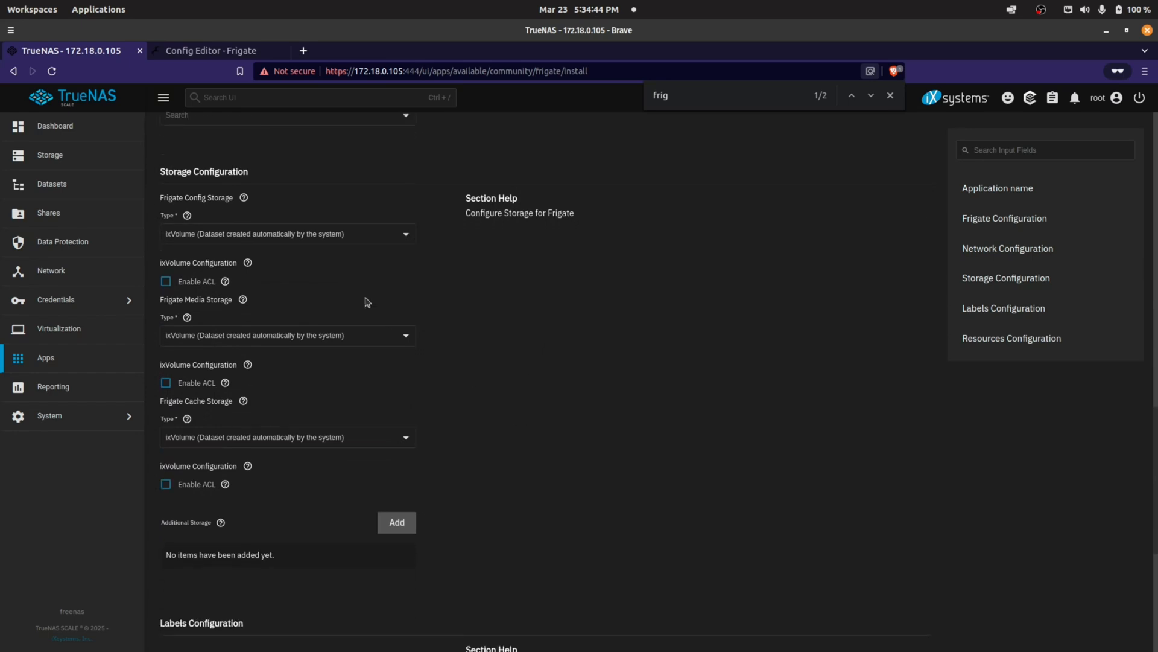
click(406, 234)
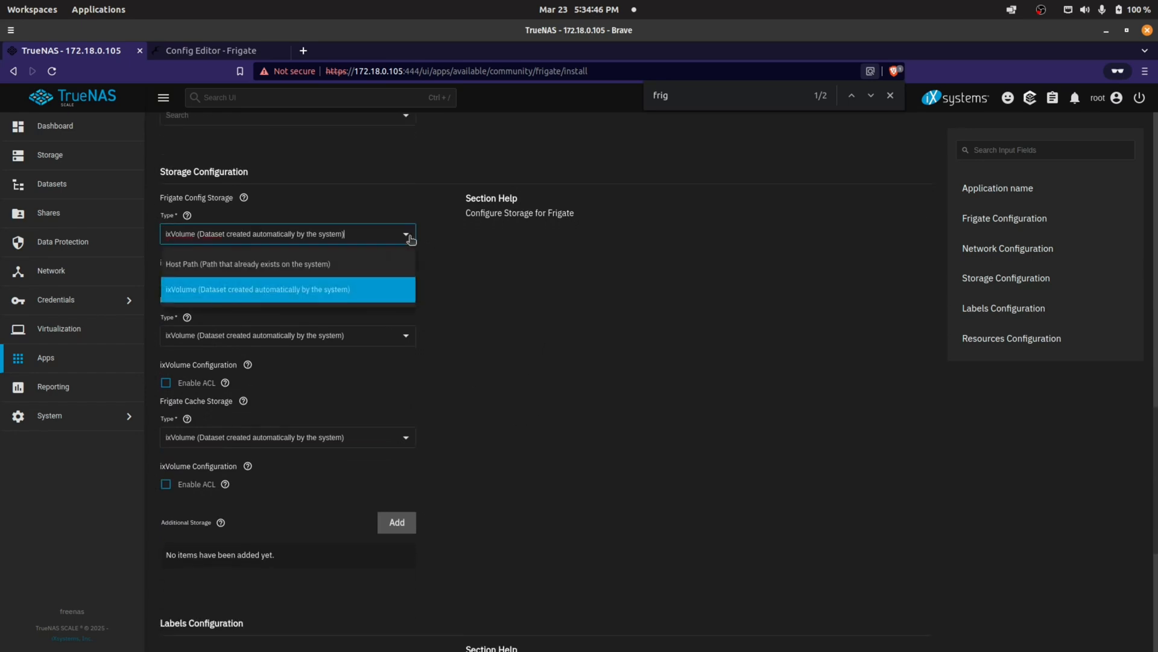
click(322, 265)
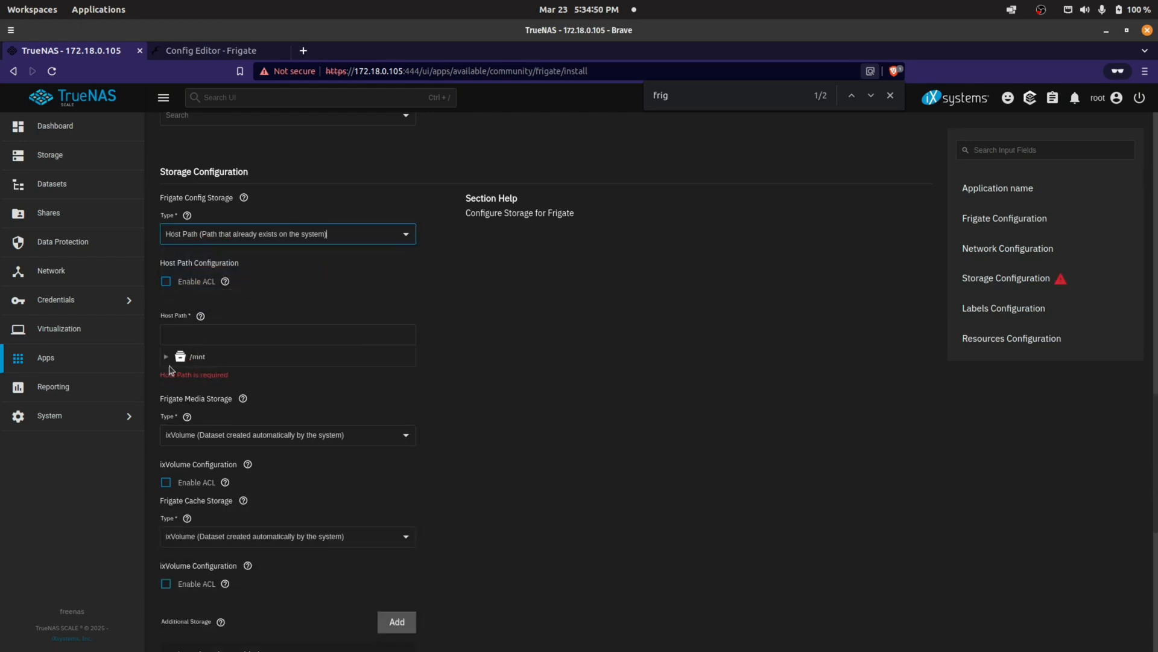
click(166, 356)
click(178, 375)
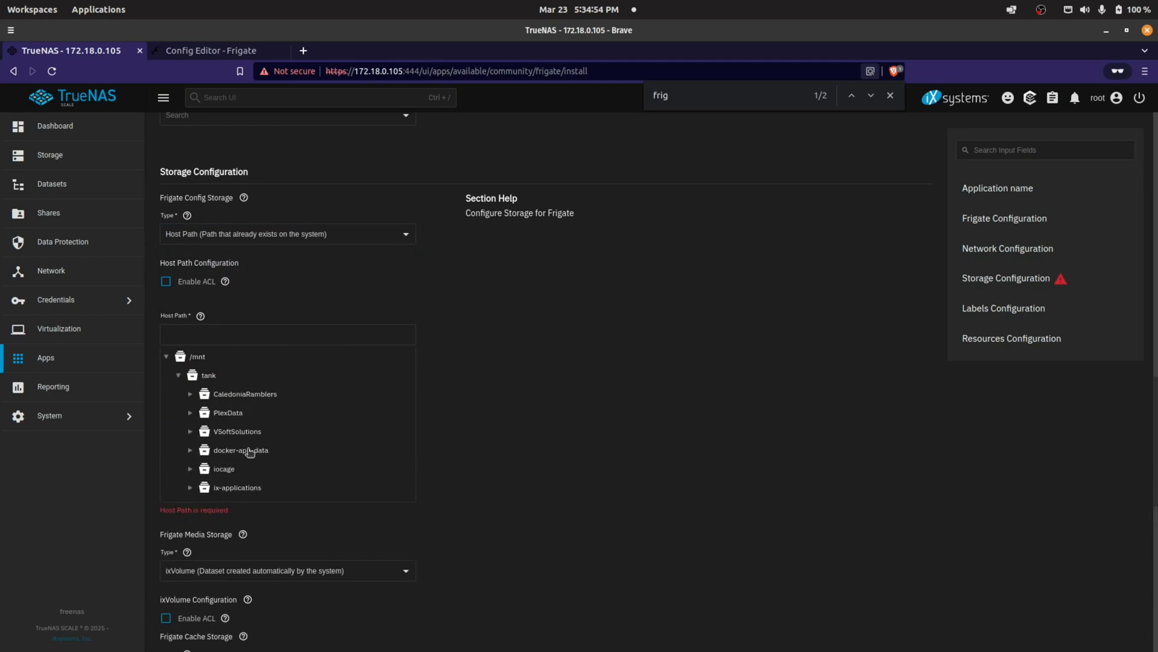
click(191, 452)
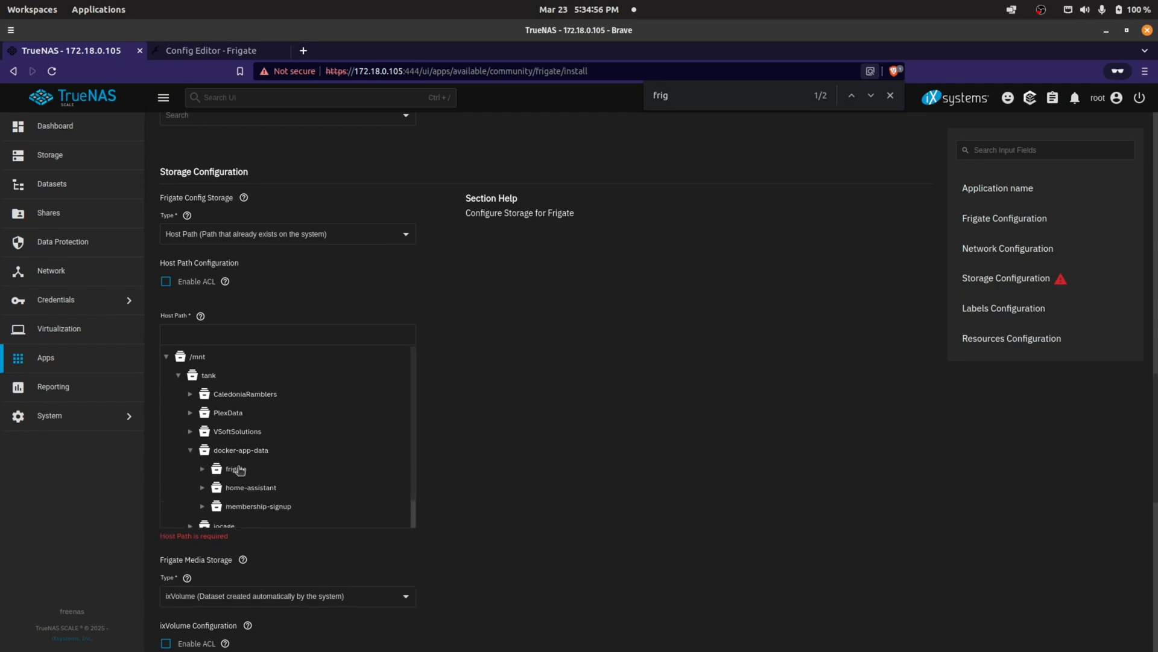
click(238, 470)
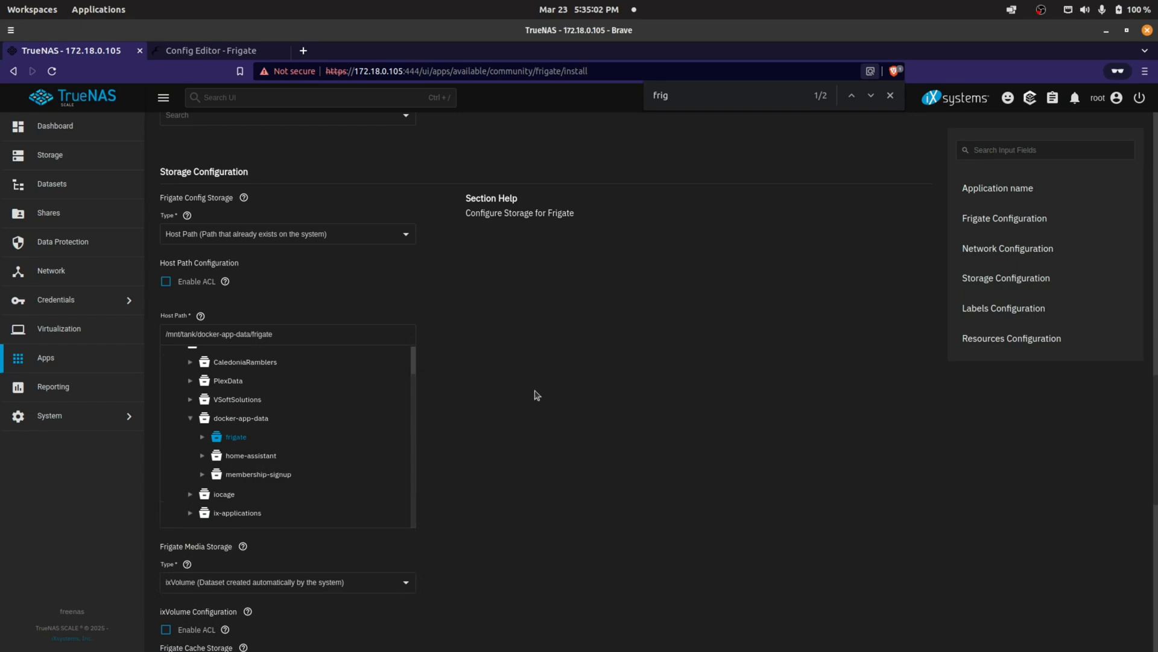
Change the host path of the Frigate Config Storage to /mnt/tank/docker-app-data/frigate/config
scroll(538, 398, down, 2)
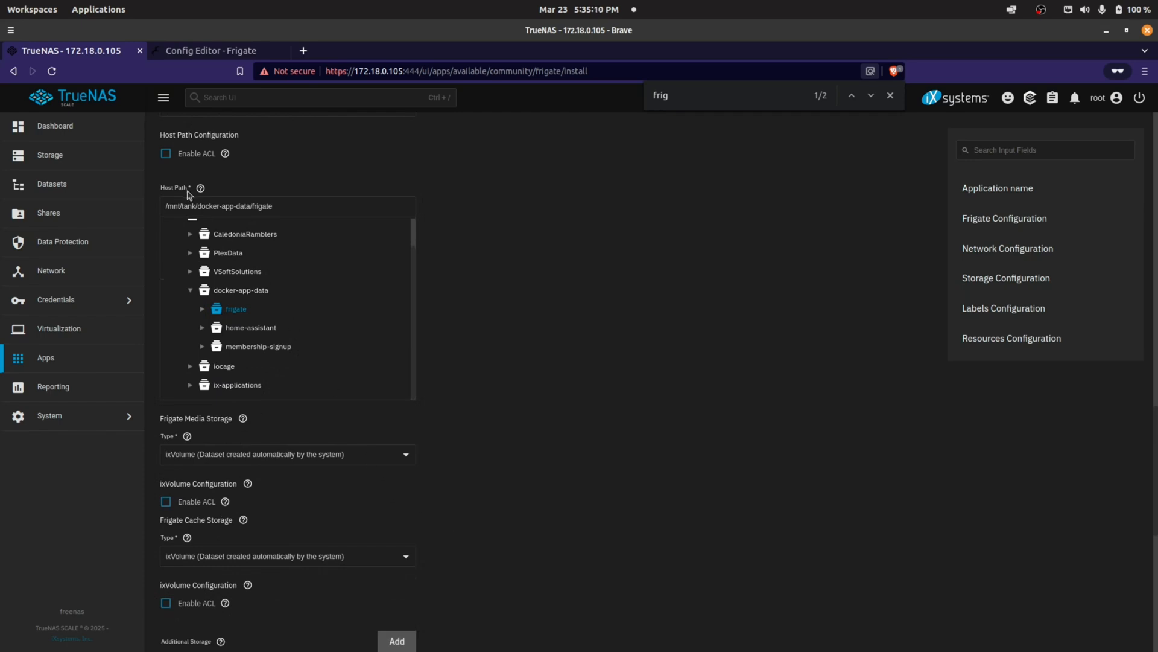
scroll(305, 233, up, 1)
scroll(549, 303, up, 1)
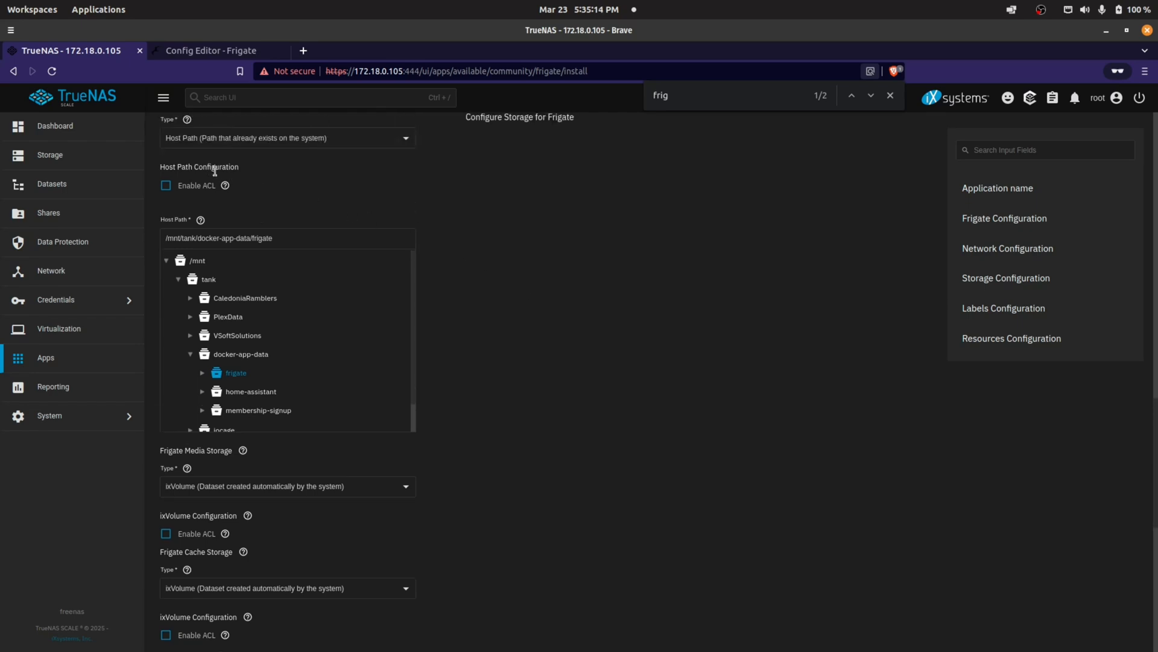
scroll(271, 186, up, 1)
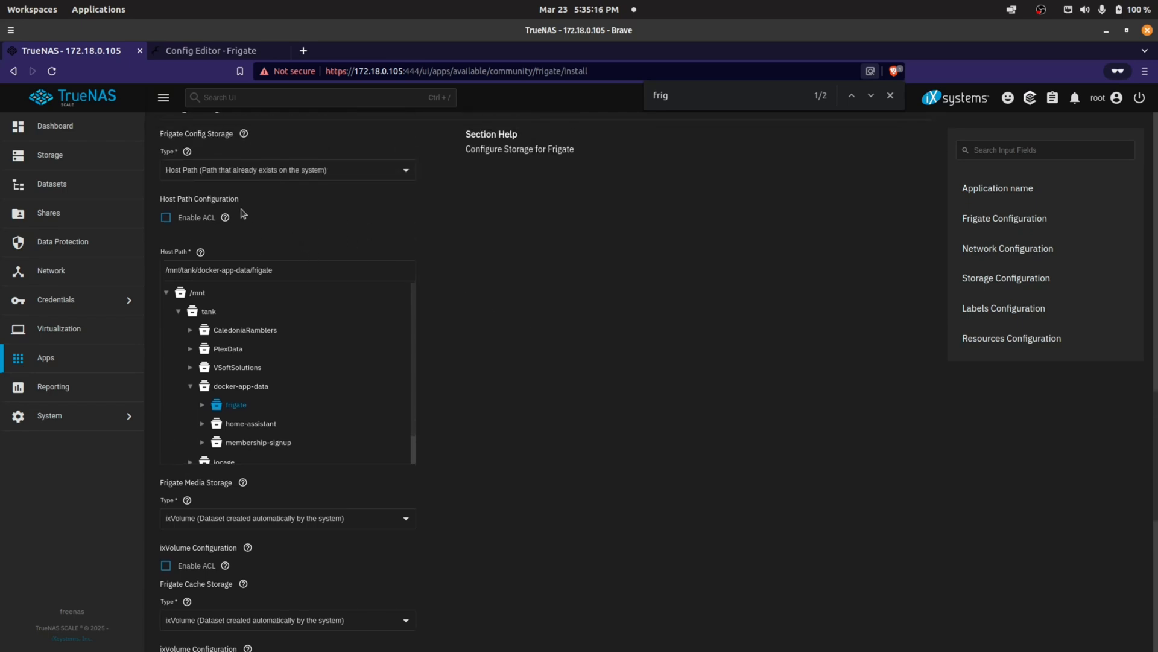
scroll(607, 380, down, 2)
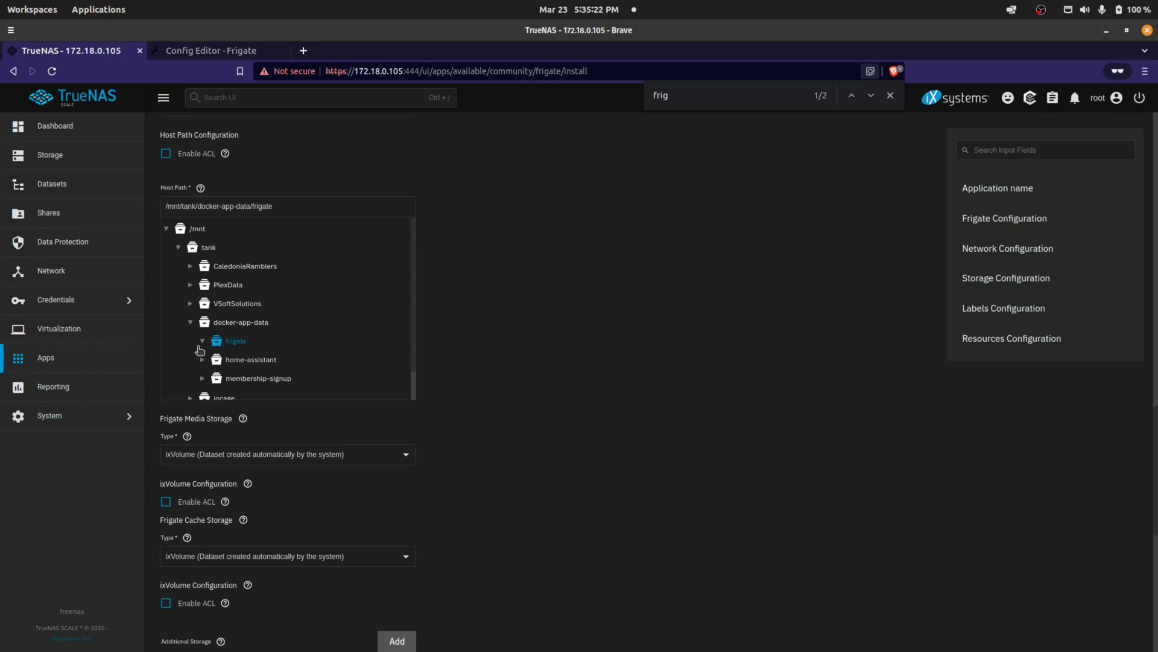
click(236, 342)
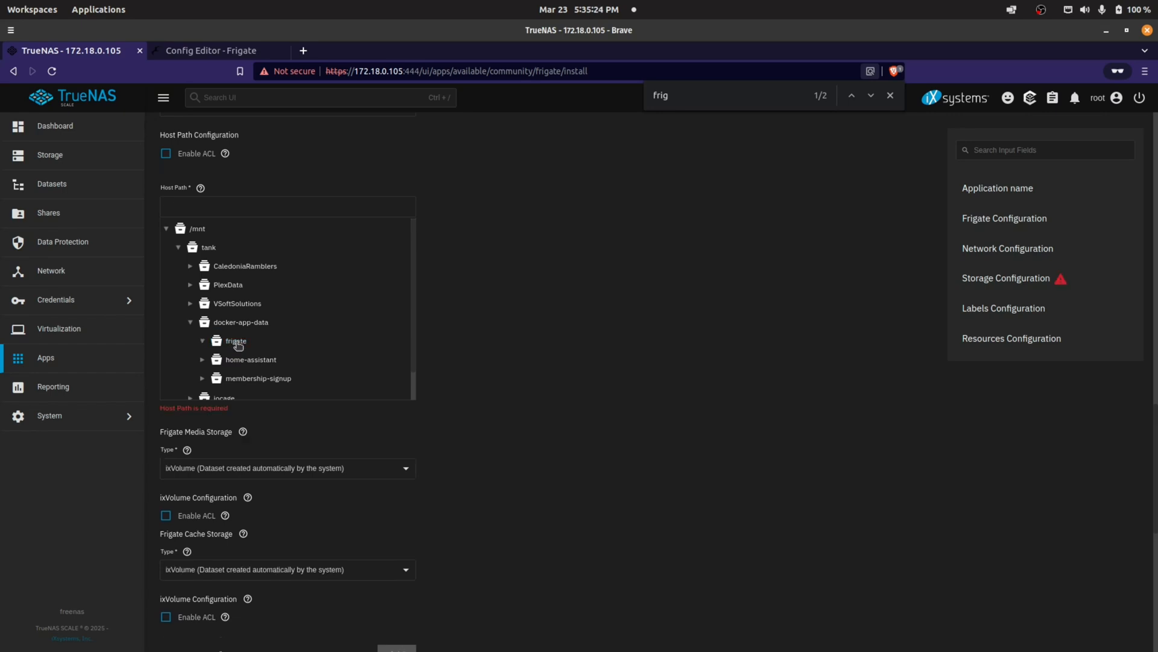
click(237, 342)
click(303, 205)
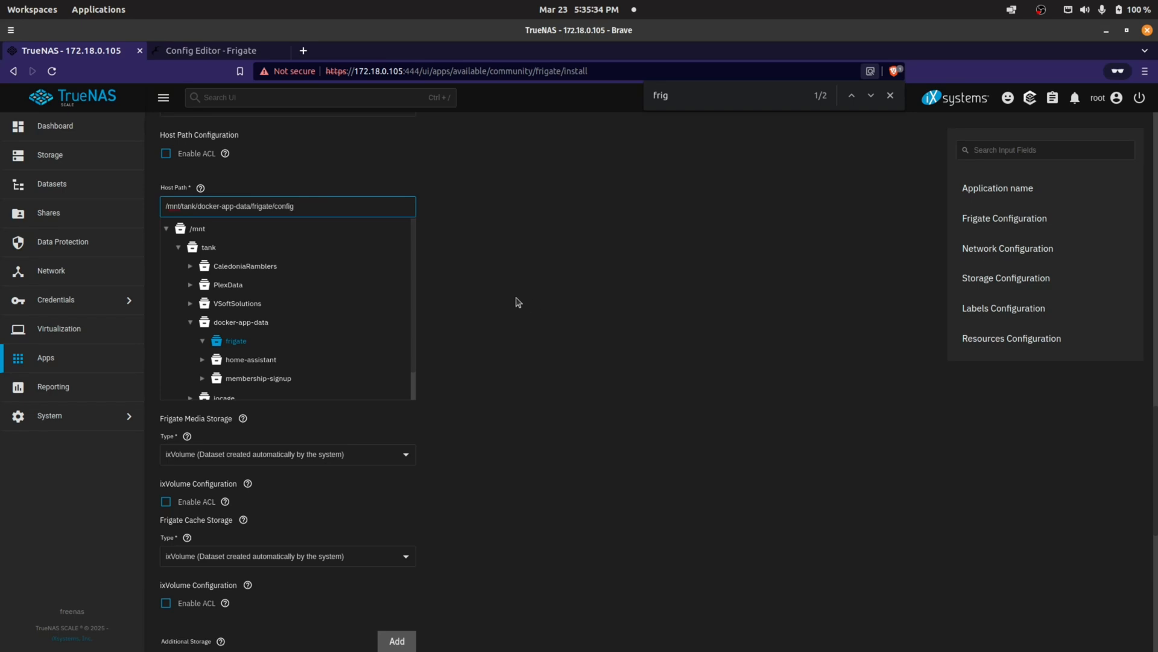
Set the Frigate Media Storage type to Host Path, reusing the copied config path changed to /mnt/tank/docker-app-data/frigate/media
drag(291, 208, 166, 196)
key(ctrl+c)
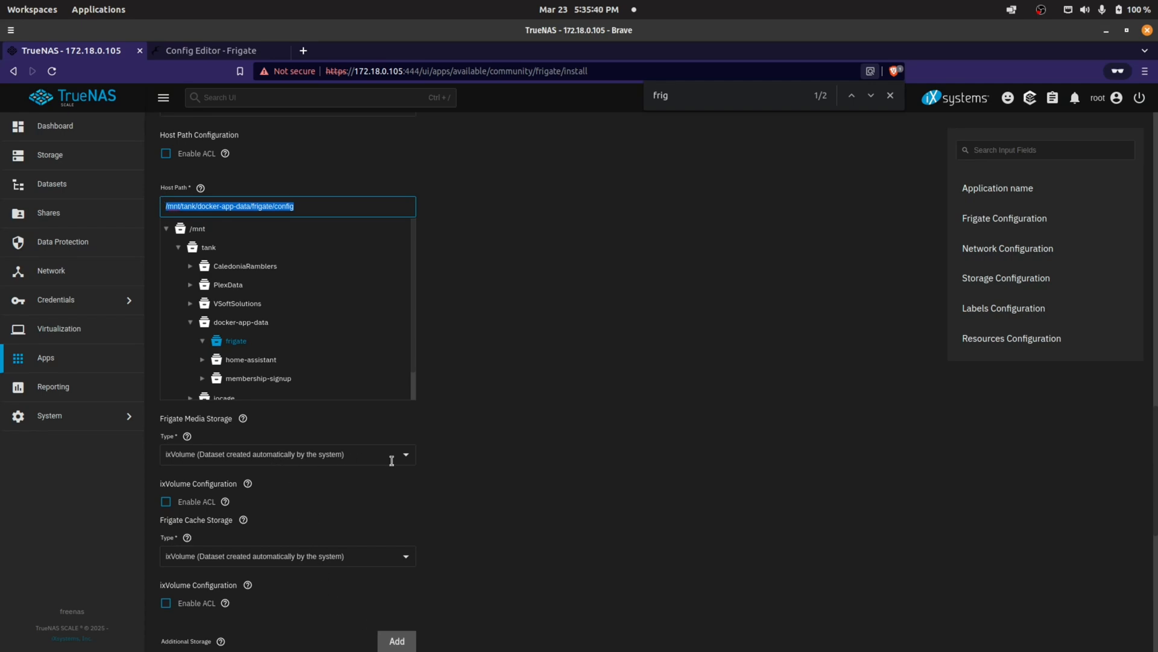
click(403, 460)
click(322, 483)
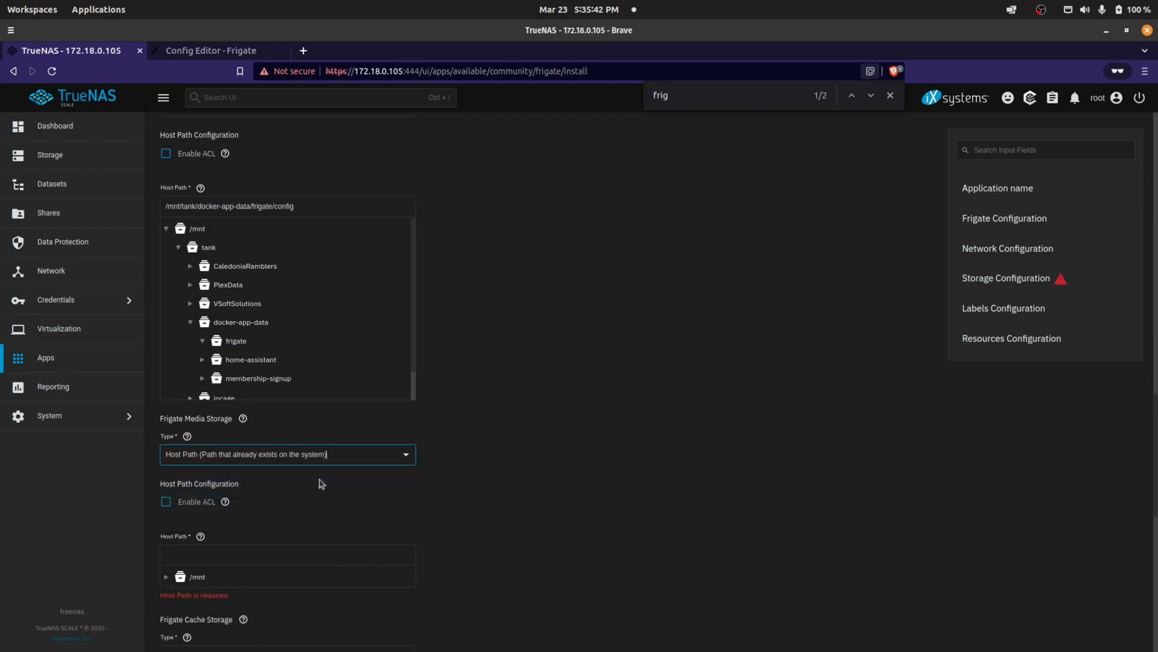
click(249, 553)
key(ctrl+v)
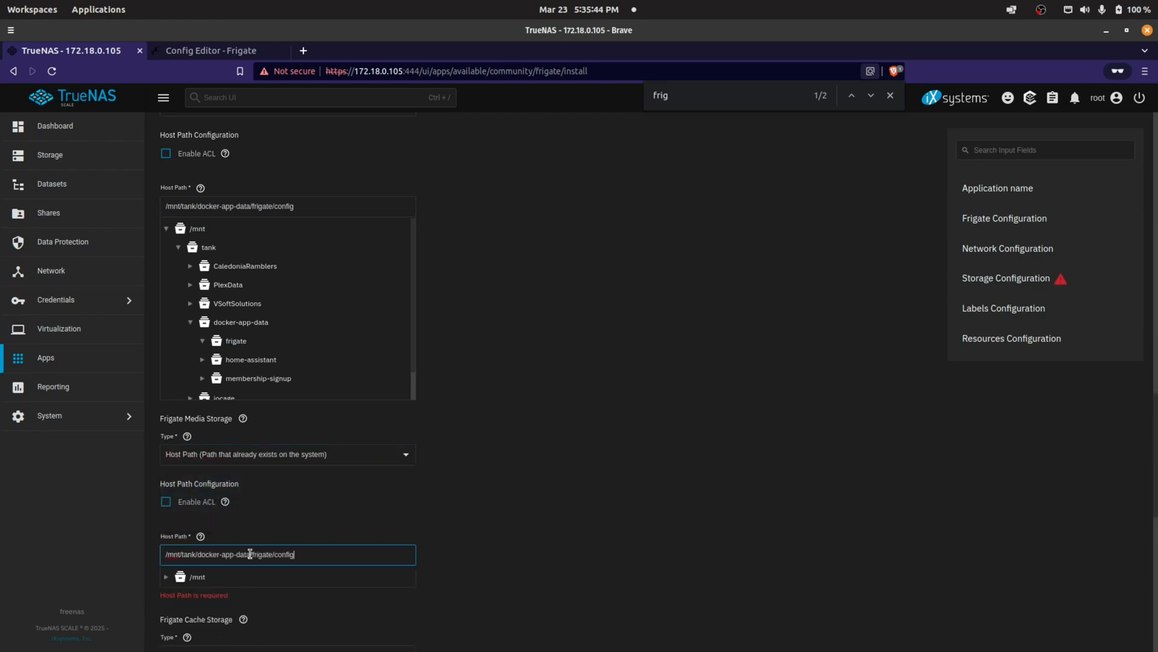
key(ctrl+shift+Left)
text(media)
Set the Frigate Cache Storage type to Host Path with /mnt/tank/docker-app-data/frigate/cache as its path, keeping that type selected
scroll(532, 528, down, 5)
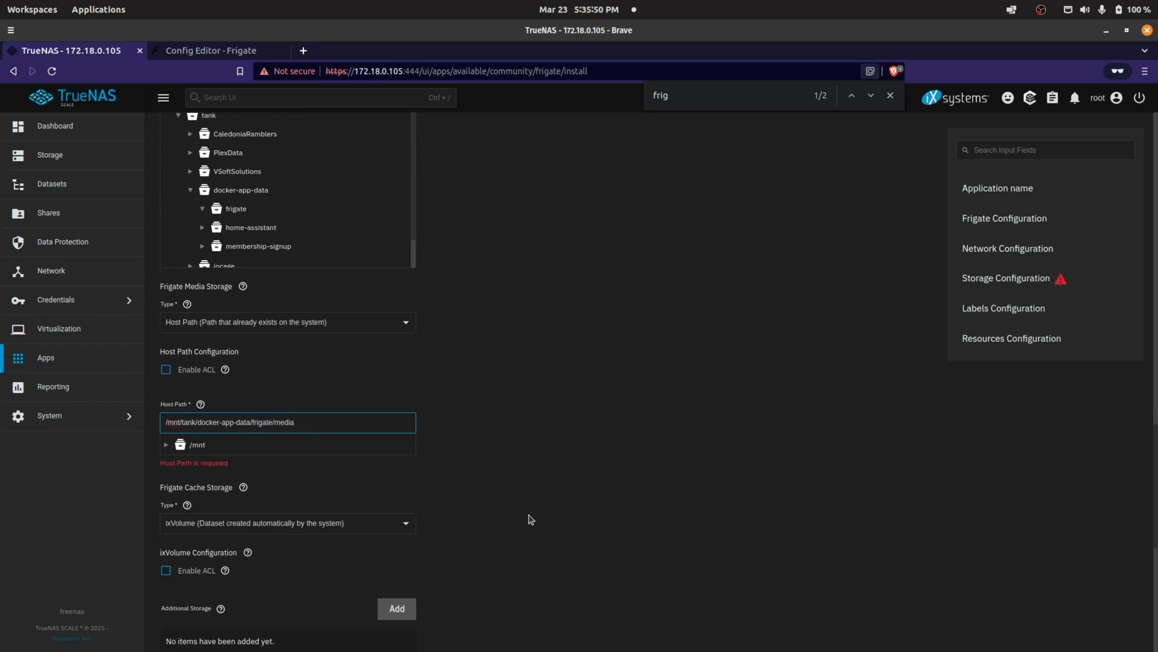
scroll(514, 509, down, 2)
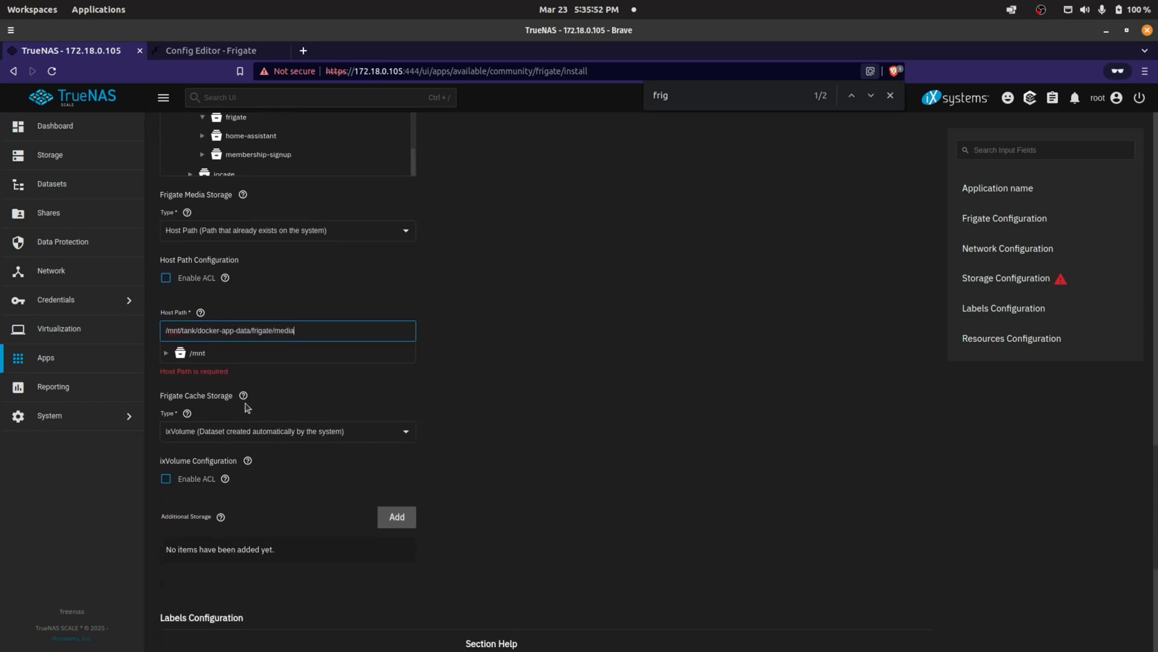
click(378, 438)
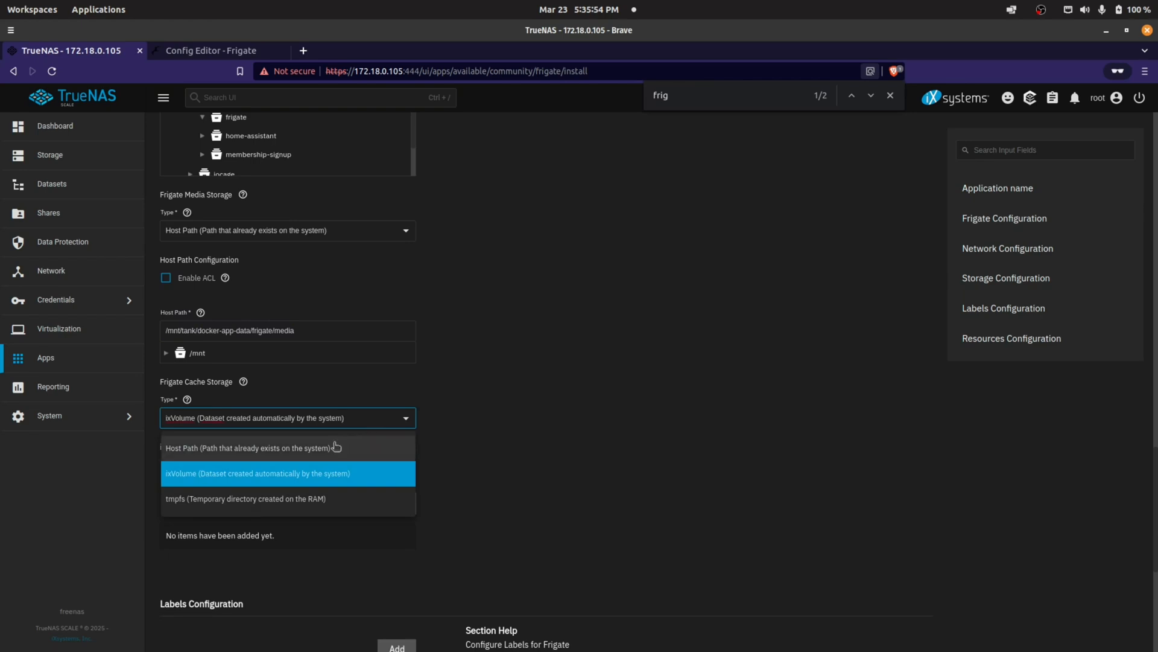
click(336, 447)
click(269, 519)
key(ctrl+v)
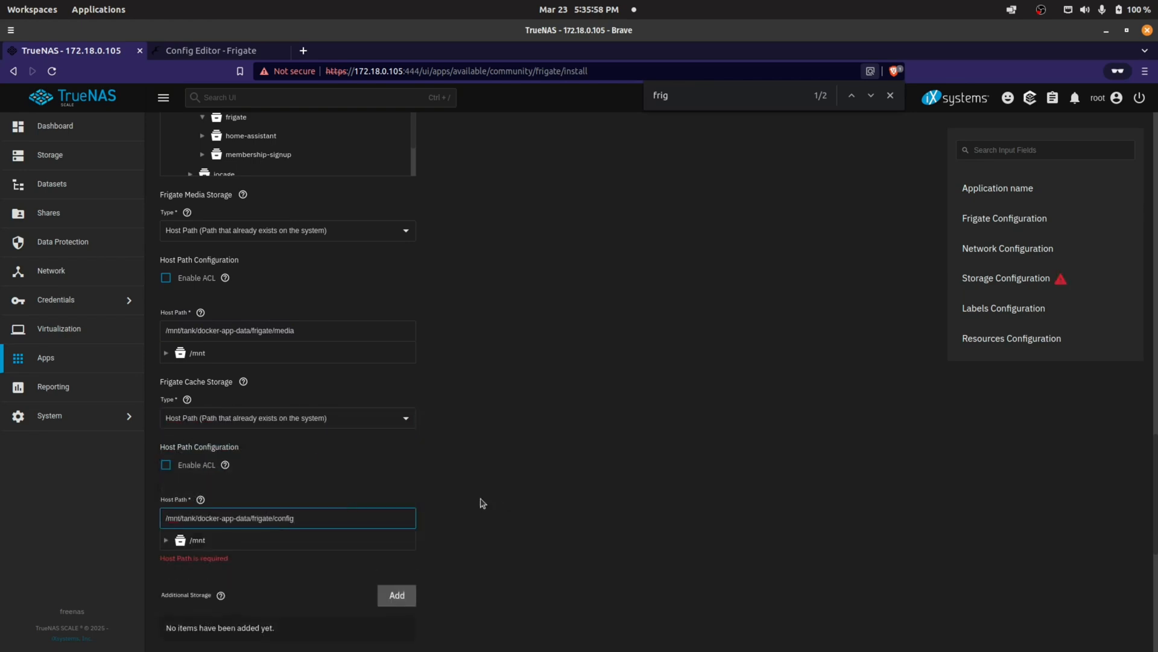
key(ctrl+shift+Left)
text(cache)
scroll(483, 503, down, 3)
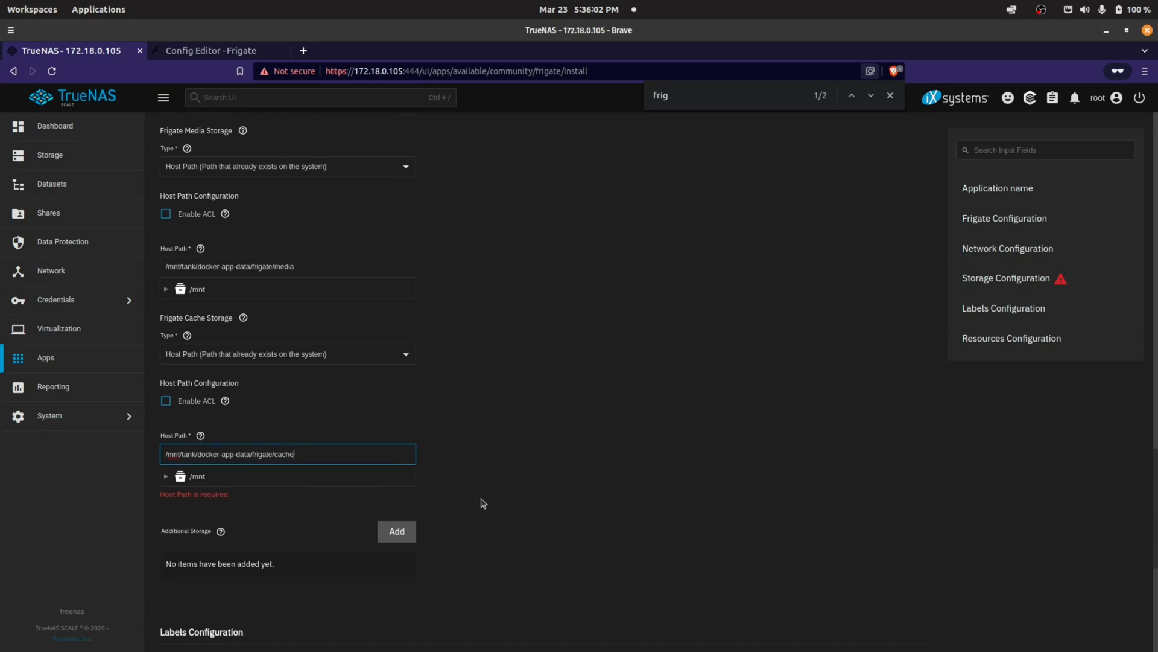
scroll(601, 360, down, 5)
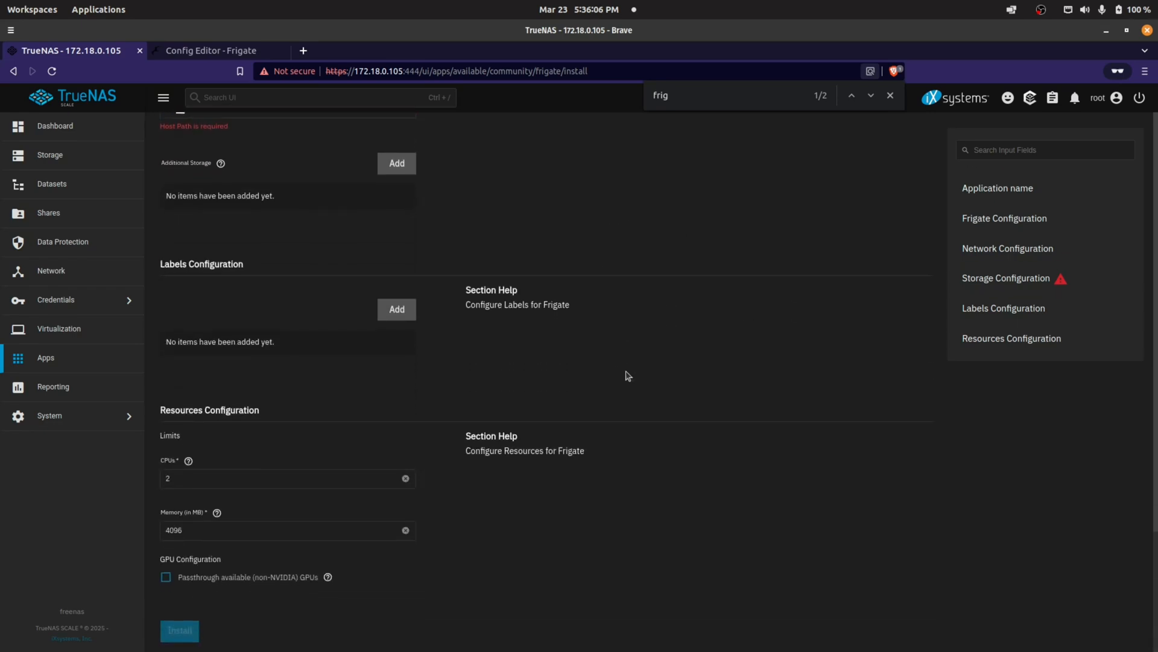
scroll(520, 524, up, 7)
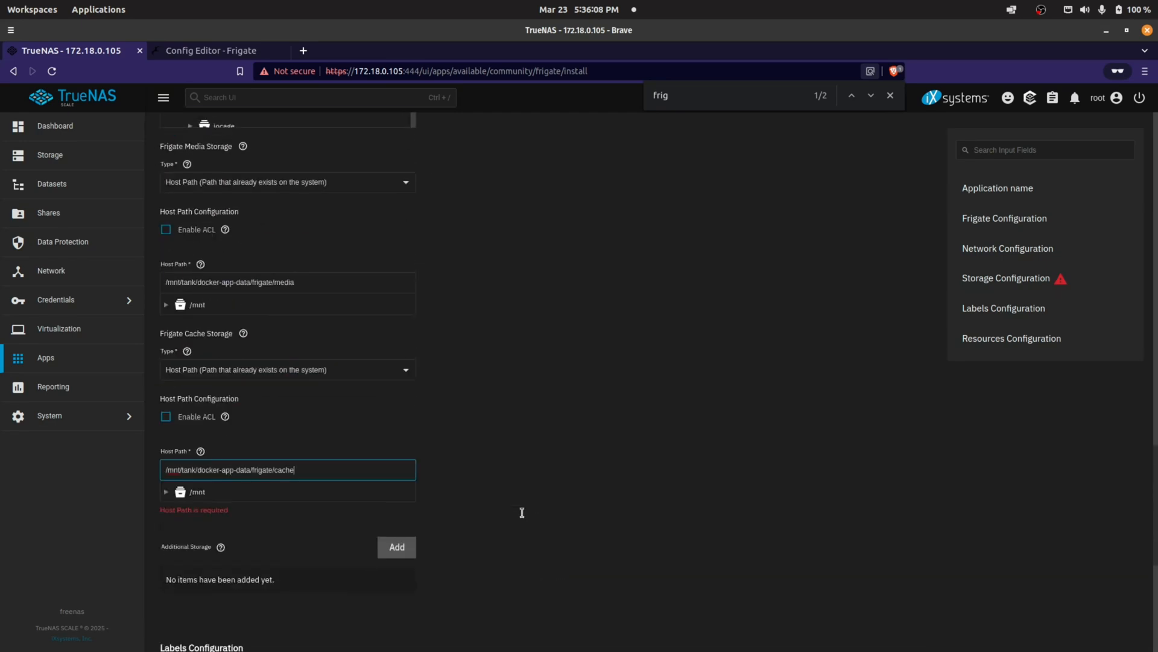
click(346, 366)
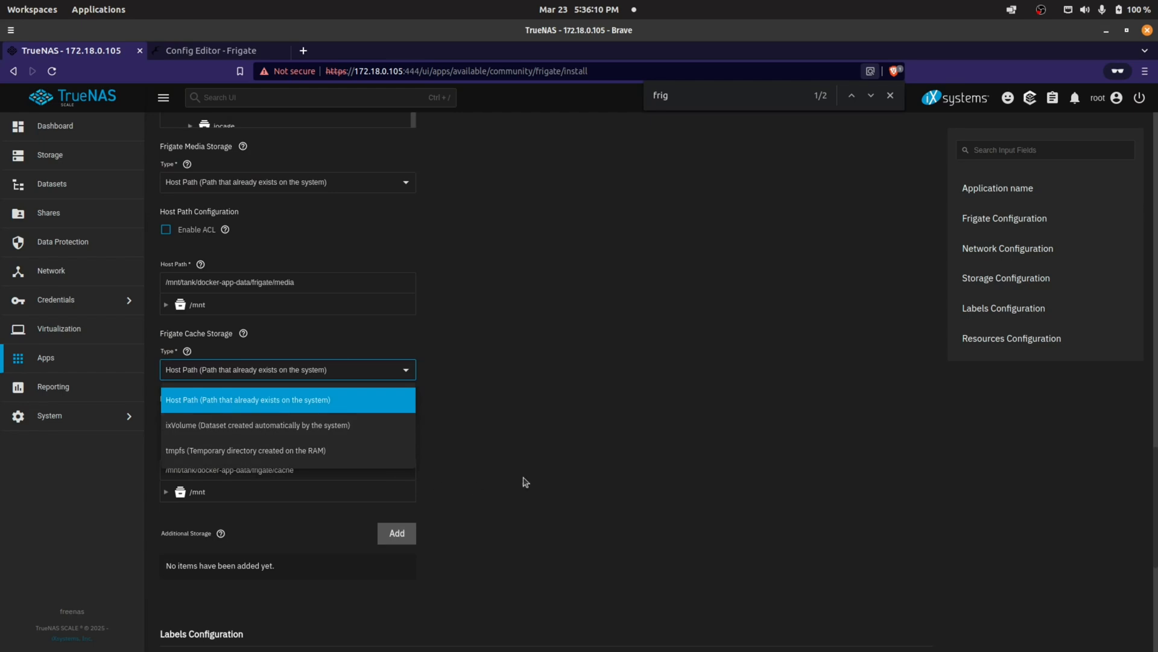
click(572, 472)
Review the completed form, try to install frigate-x, and inspect the details of the first storage error
scroll(528, 499, down, 6)
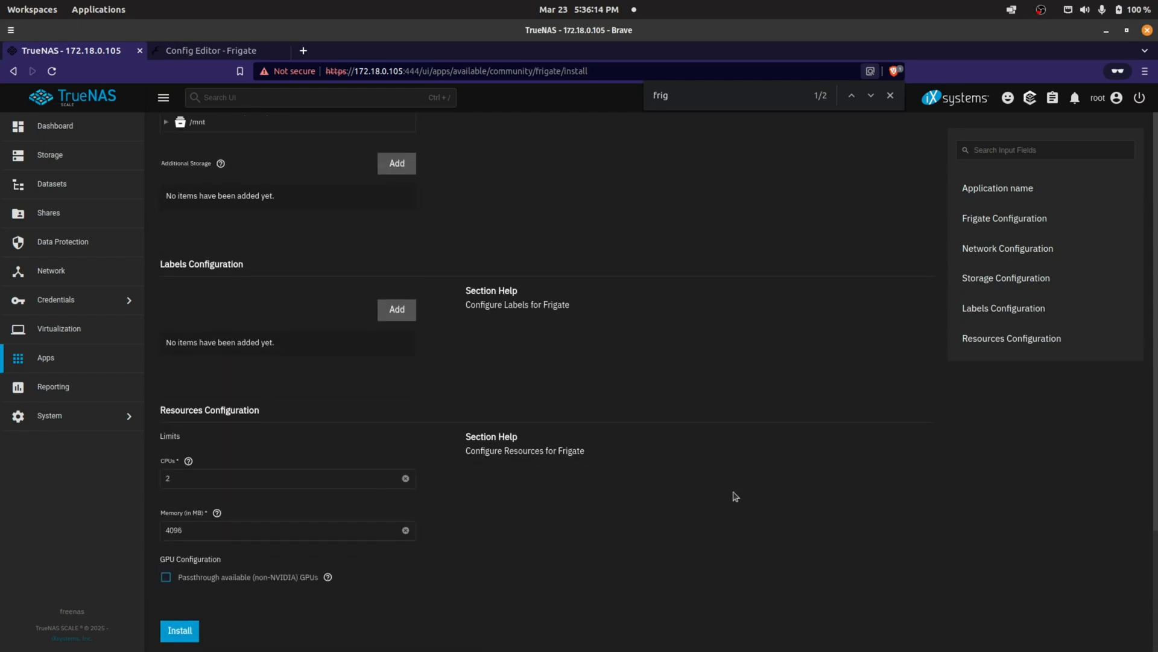
scroll(693, 513, up, 17)
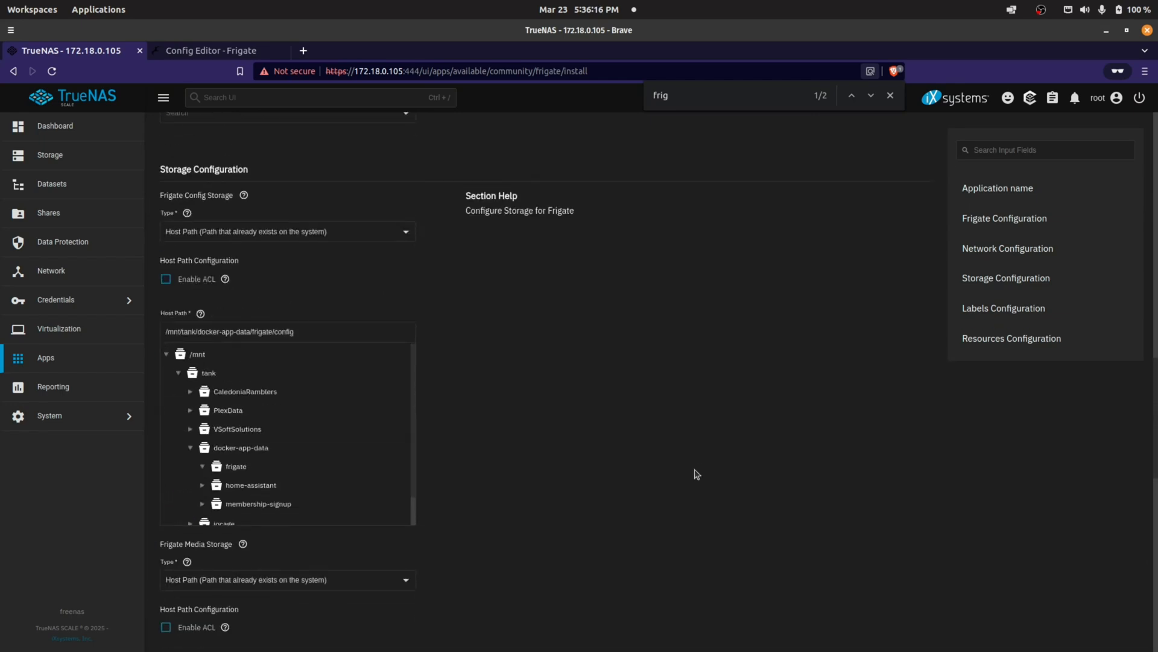
scroll(687, 479, up, 3)
scroll(670, 489, up, 15)
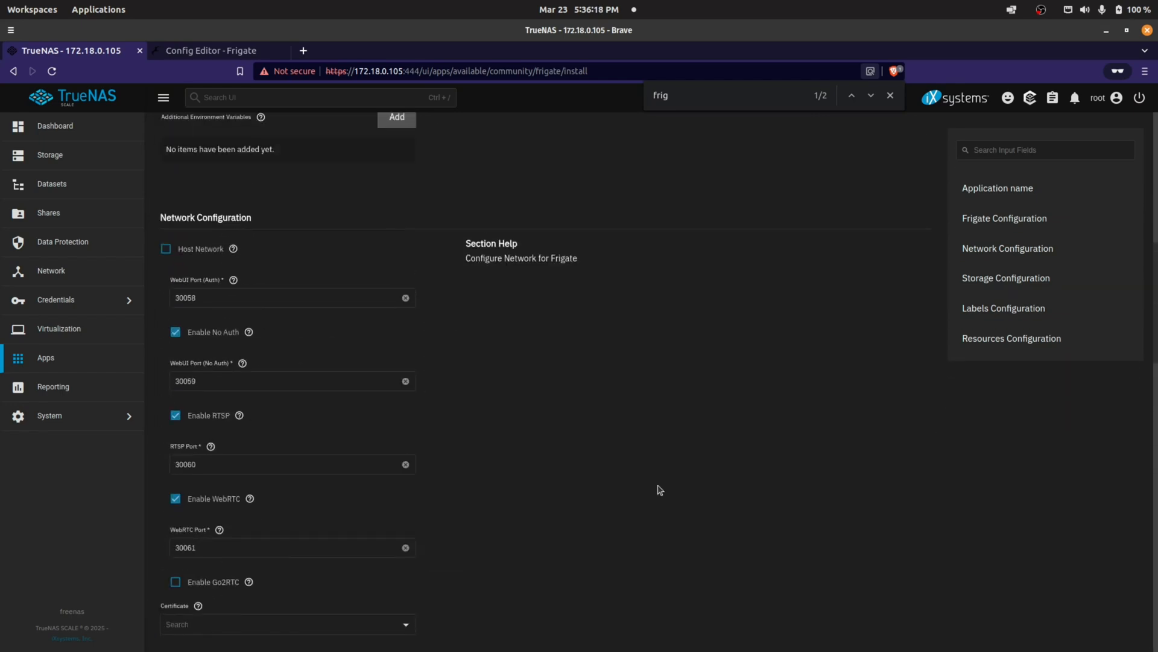
scroll(648, 478, up, 3)
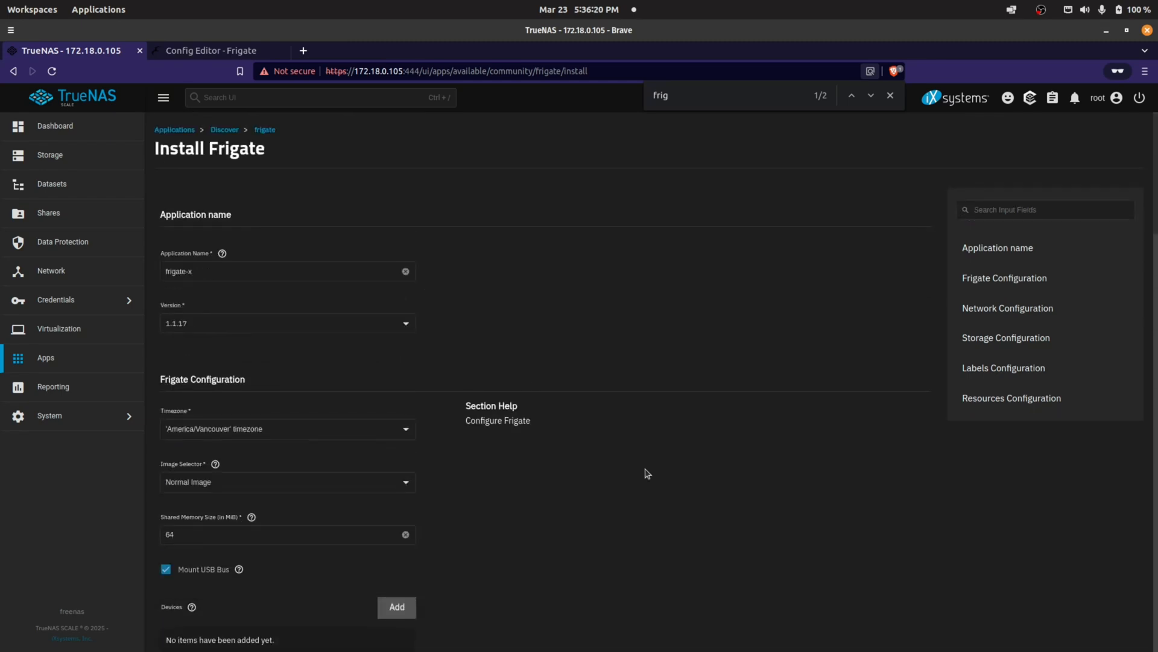
scroll(513, 455, down, 20)
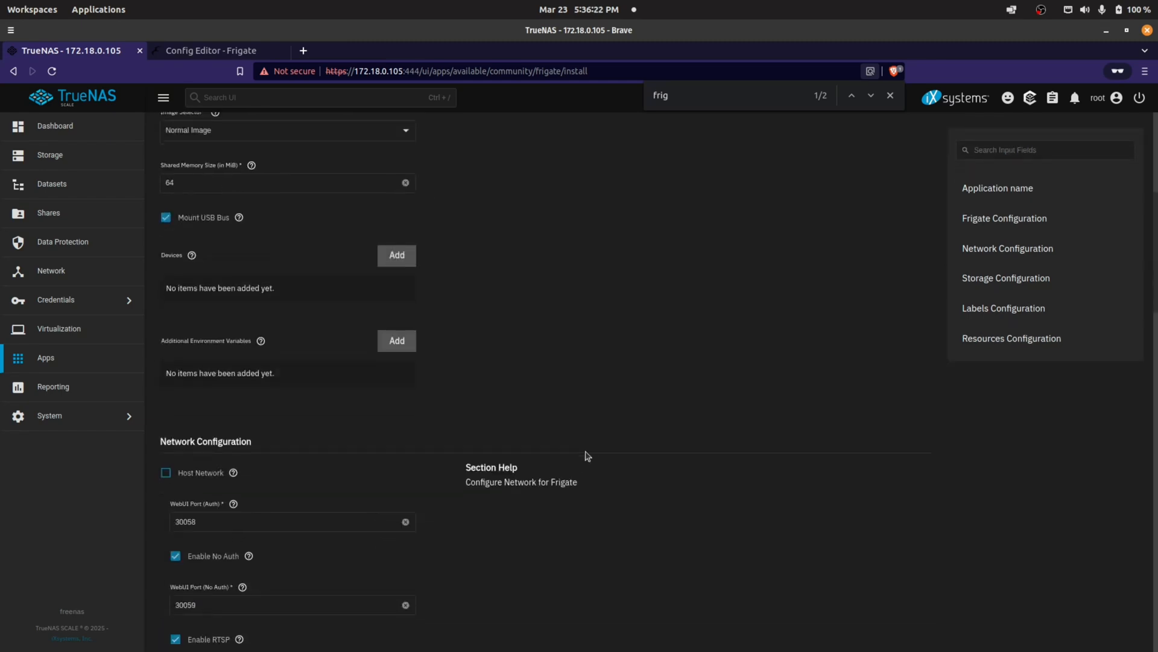
scroll(561, 542, down, 8)
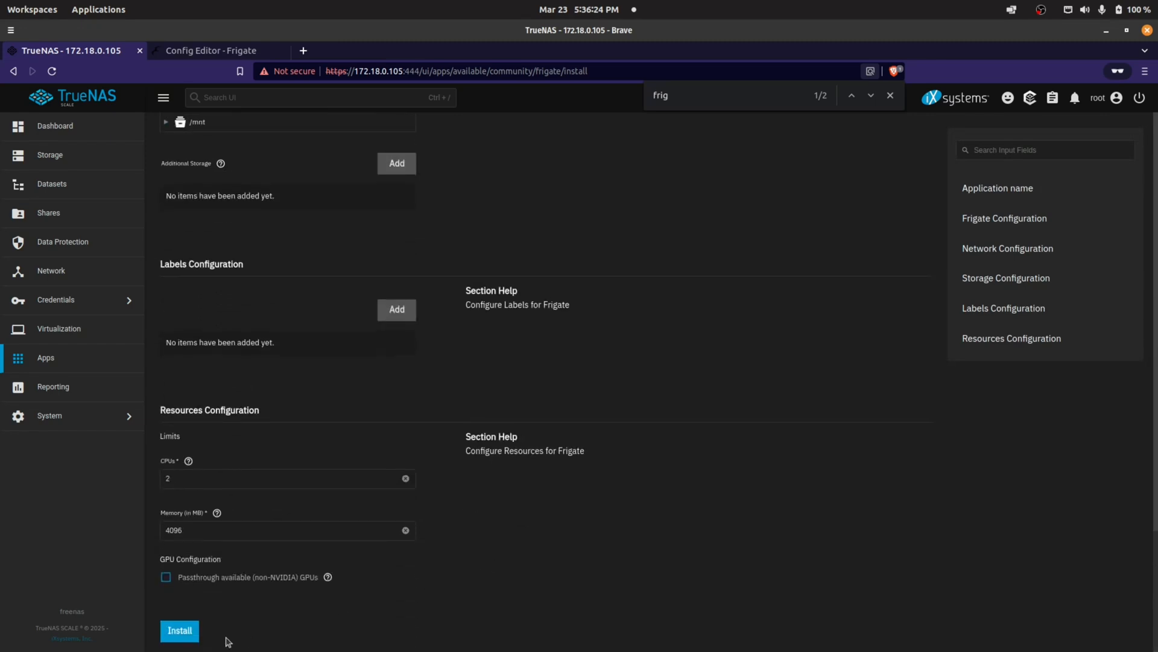
click(179, 630)
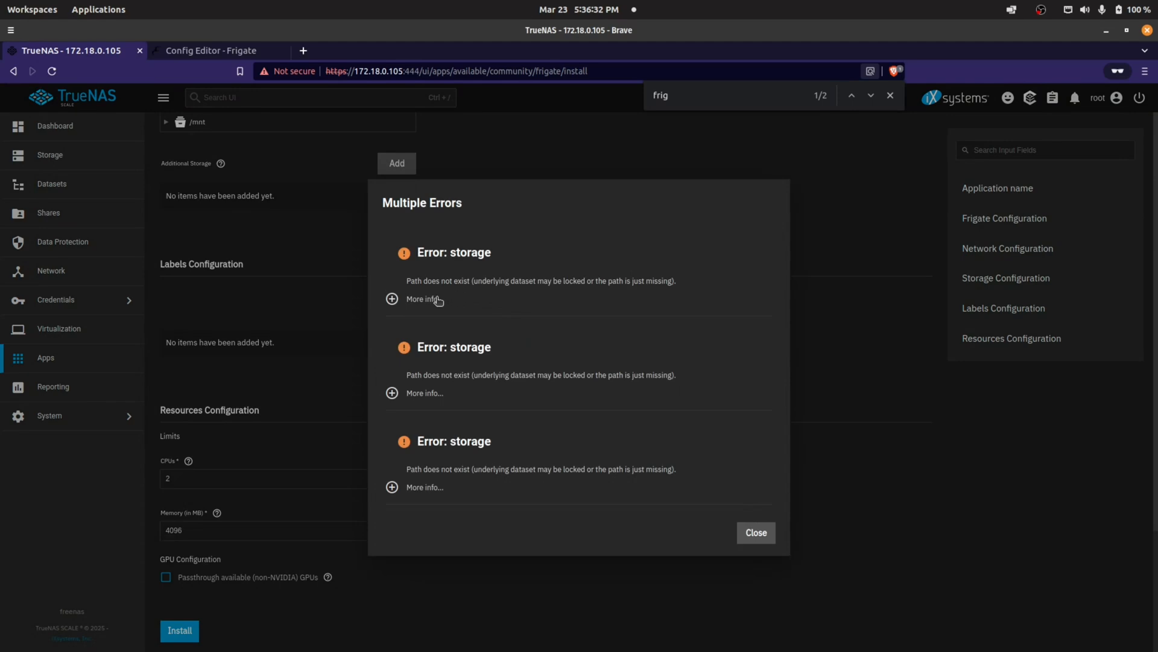
click(393, 300)
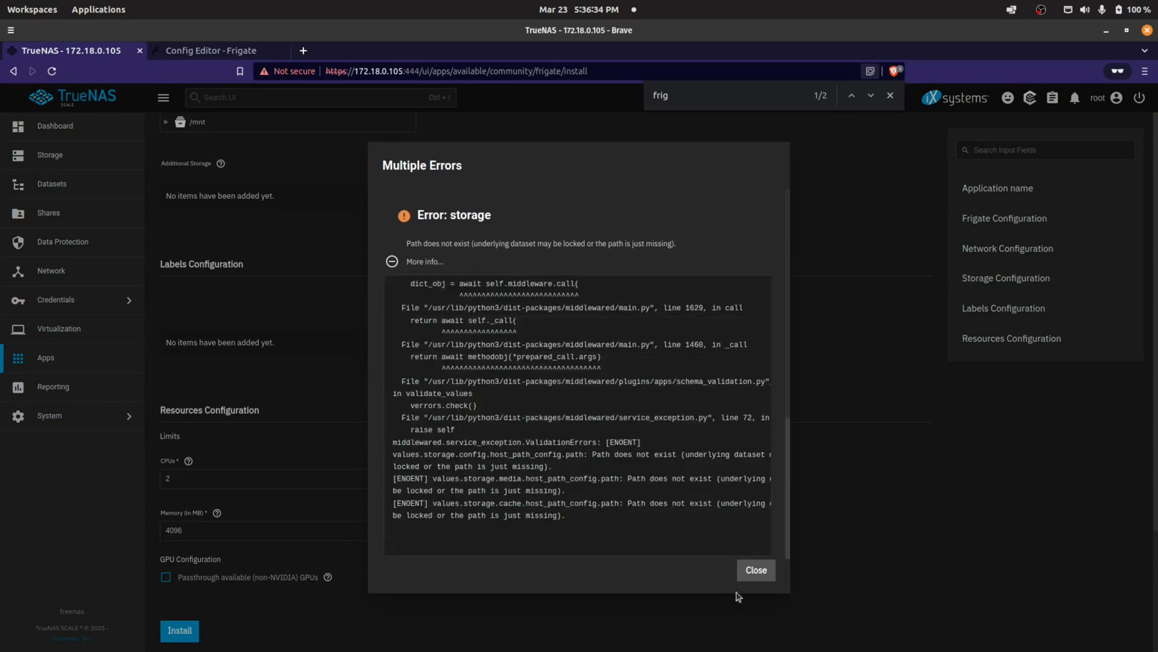
click(757, 570)
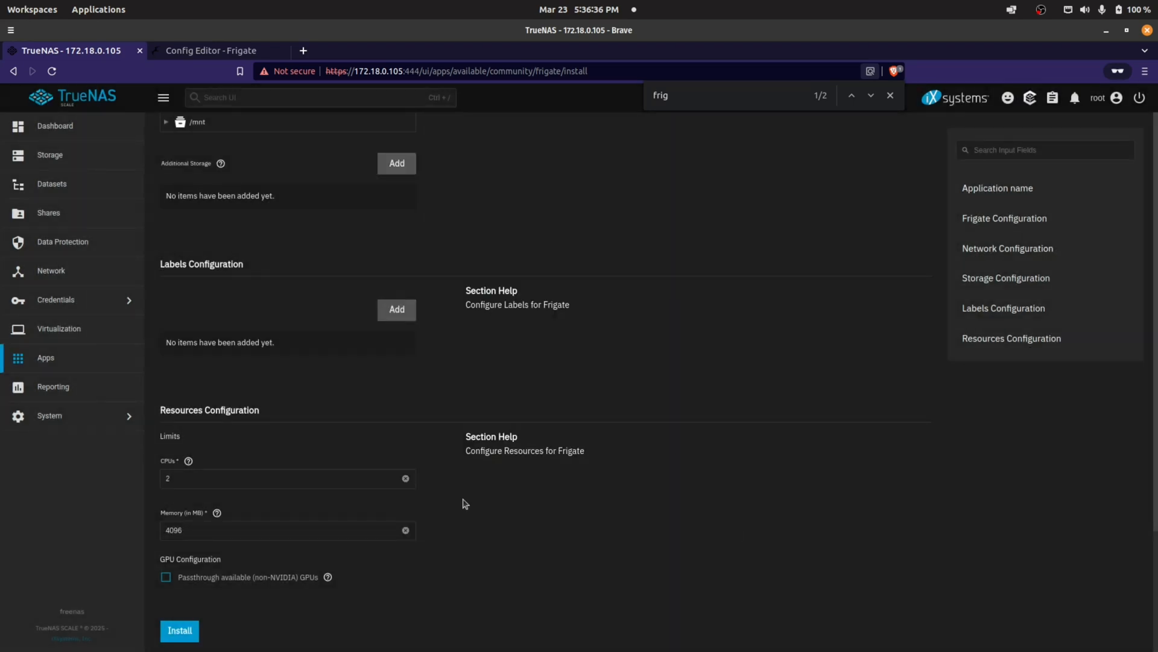
Open the Datasets page in a separate browser tab and select the frigate dataset under docker-app-data
scroll(411, 510, up, 10)
scroll(436, 487, up, 15)
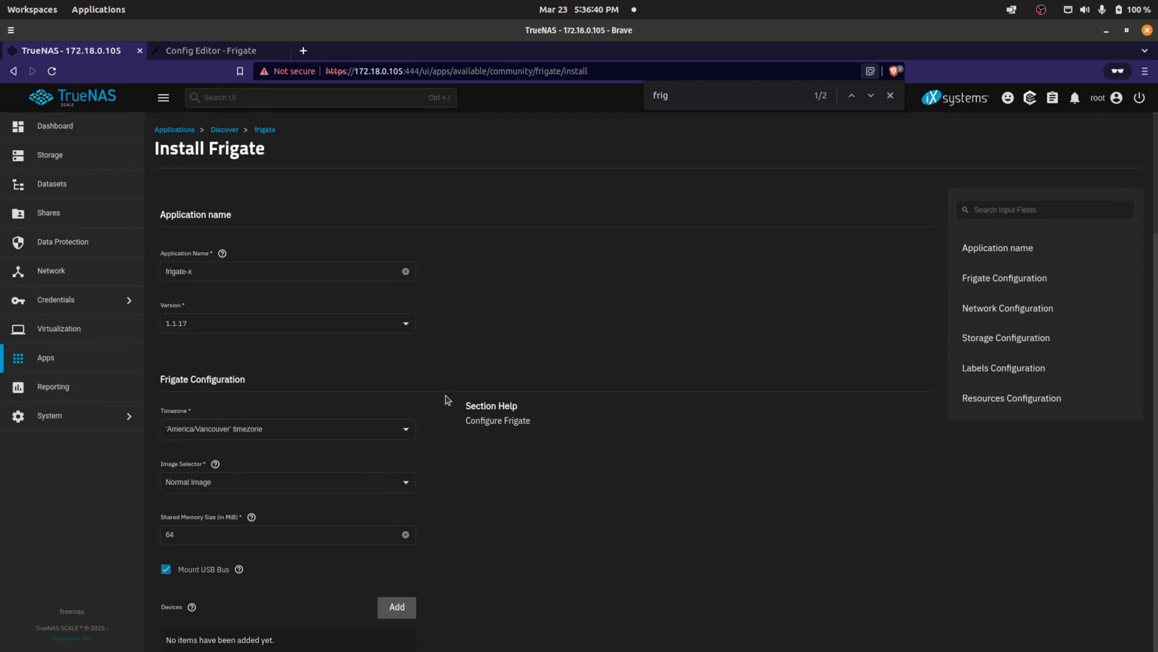
right_click(52, 189)
click(87, 199)
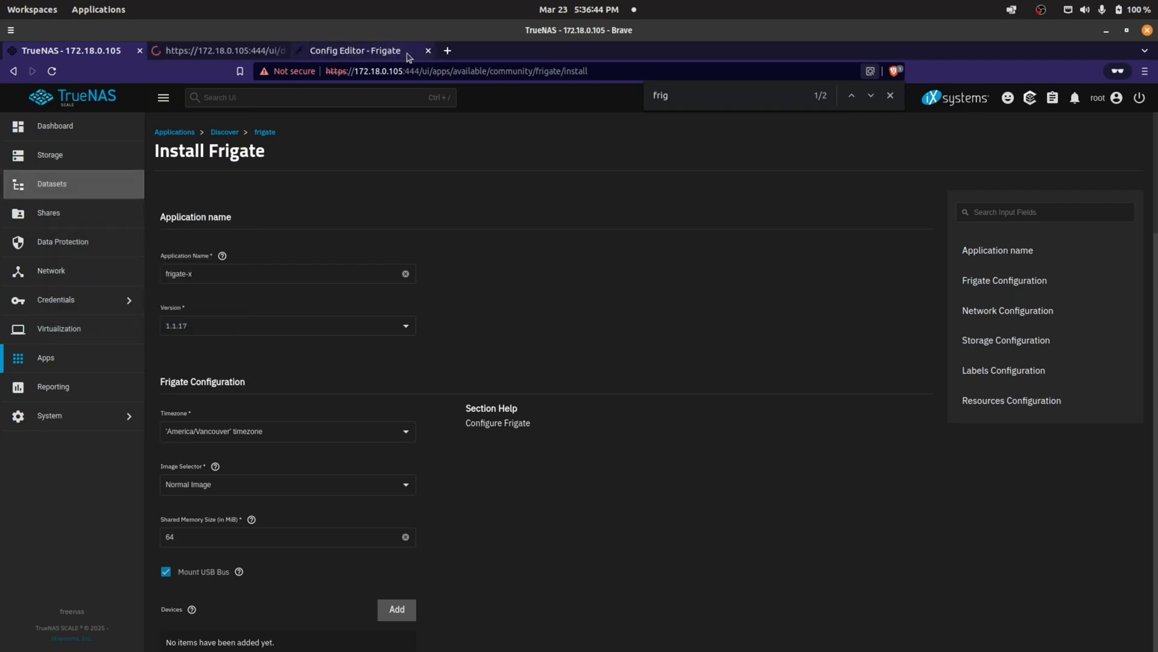
click(218, 53)
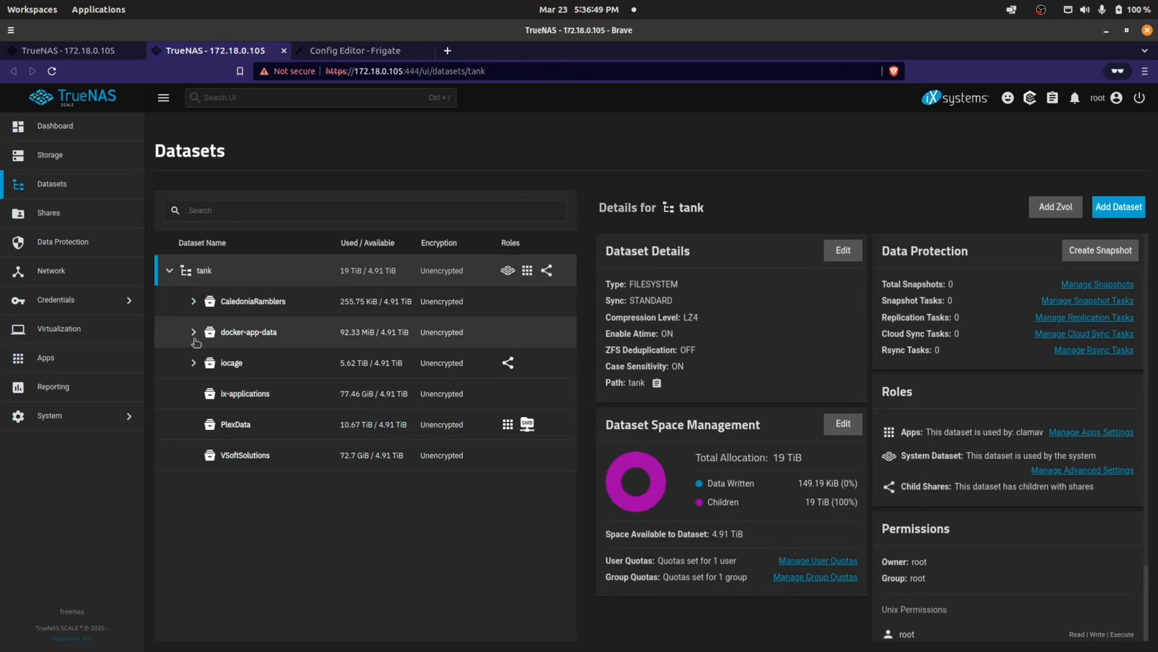
click(194, 333)
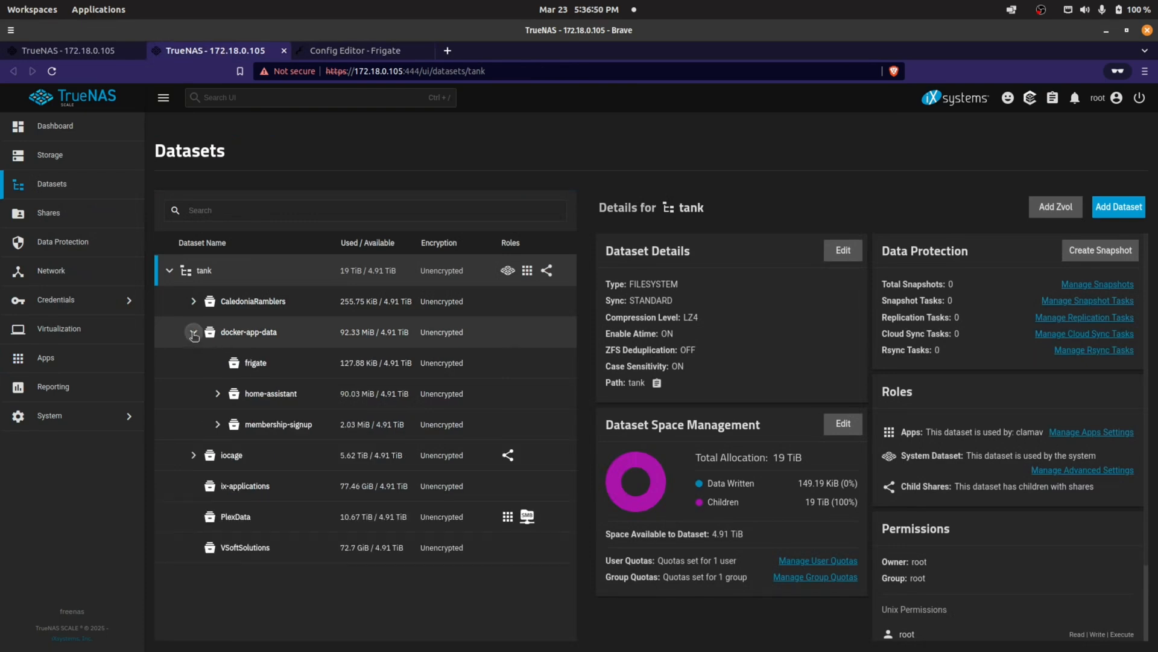
click(234, 367)
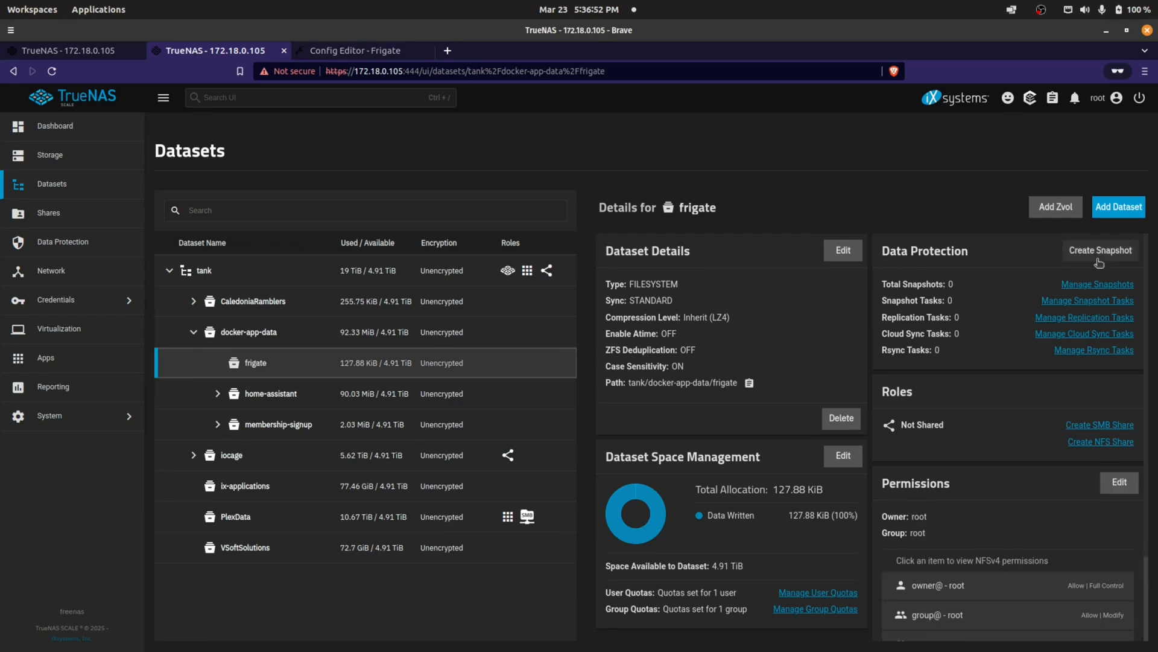
Create a child dataset named config under frigate with the Generic preset, returning to the pool list without setting an ACL
click(1118, 207)
click(766, 306)
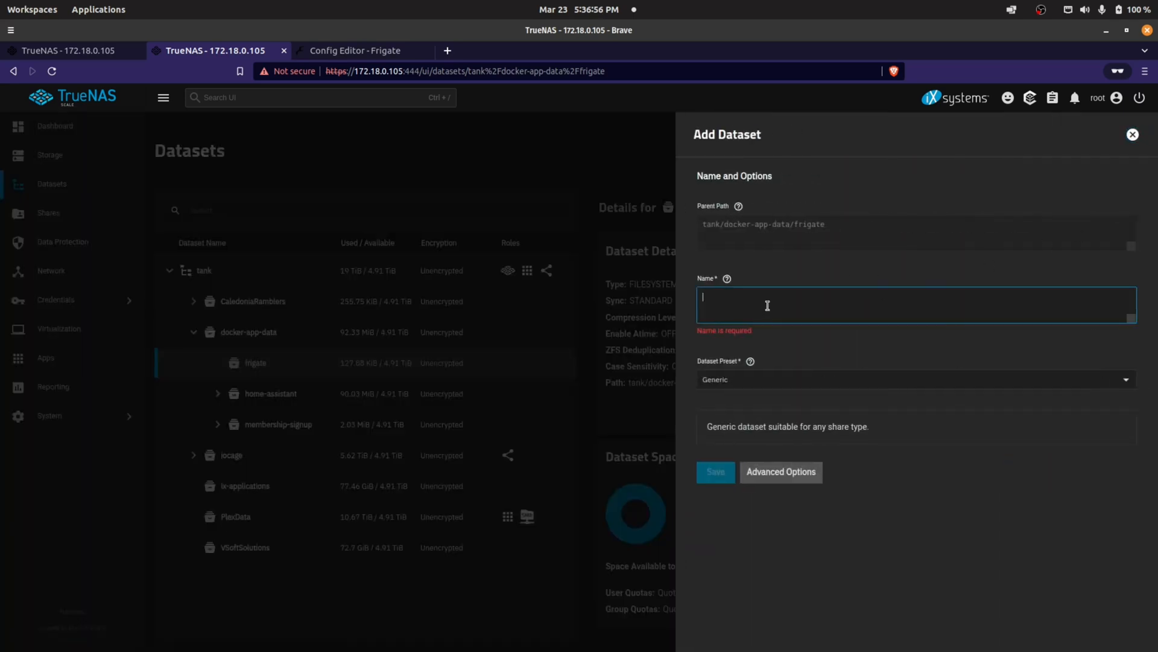
text(config)
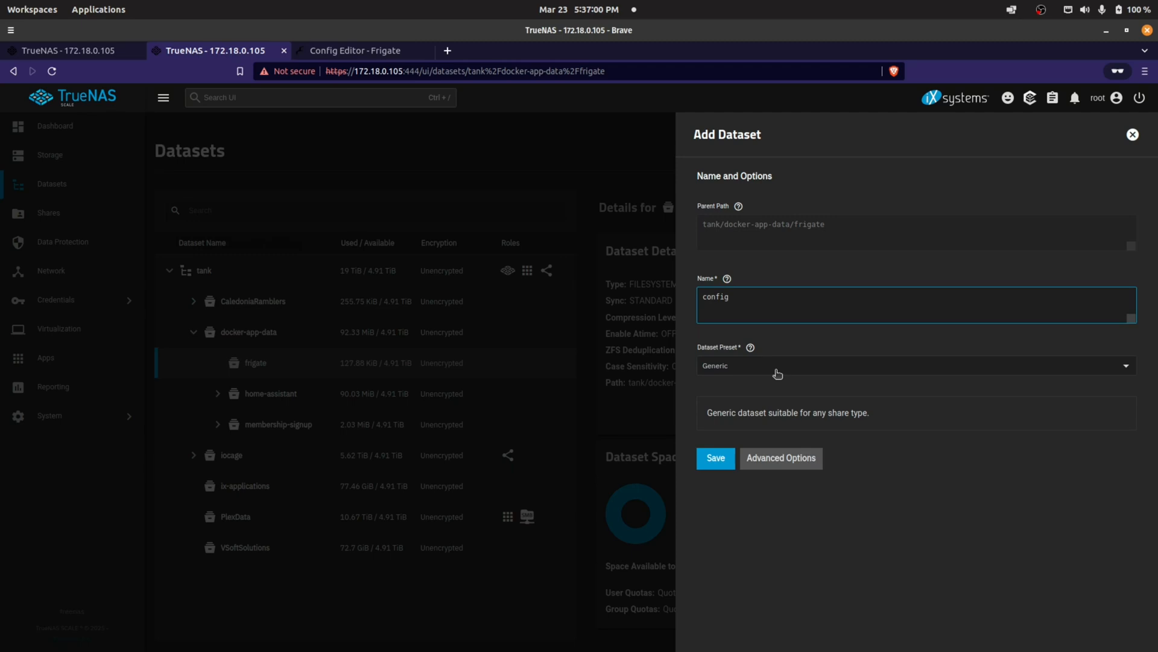
click(716, 460)
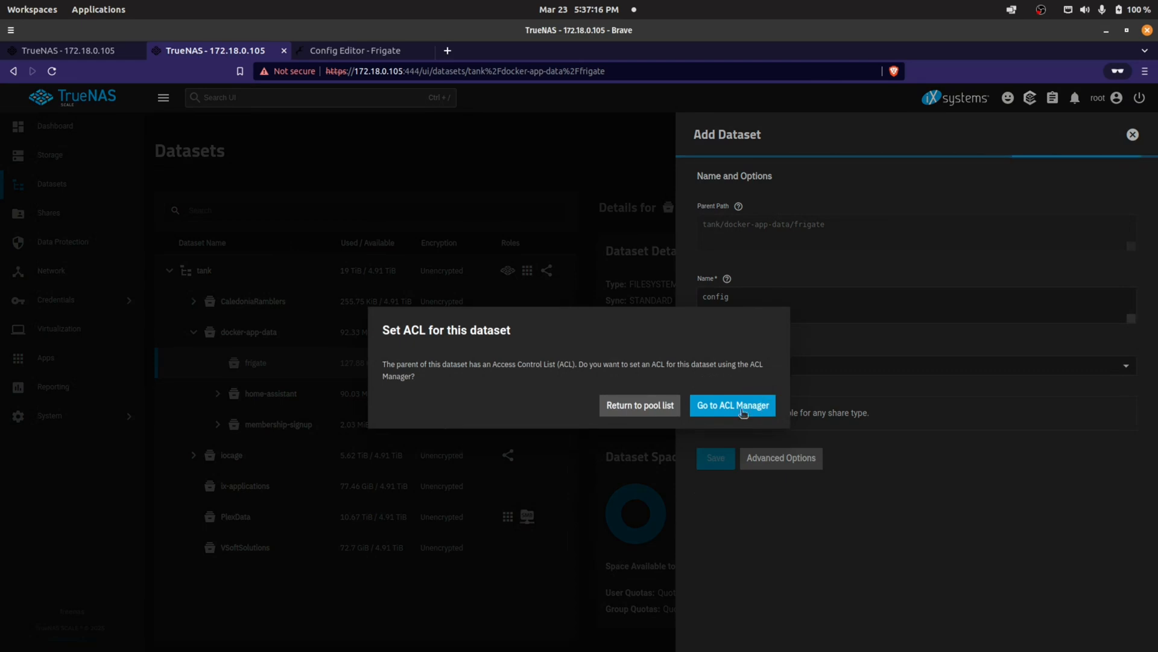
click(663, 409)
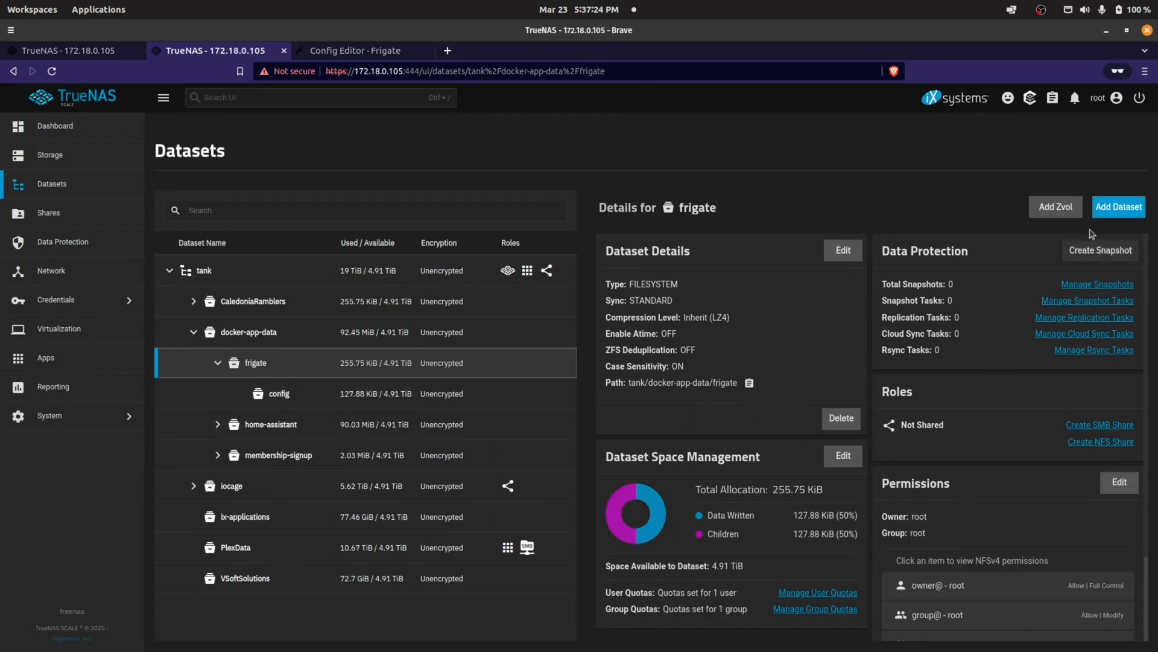
Create a child dataset named media under frigate with the Generic preset, returning to the pool list without setting an ACL
click(1120, 216)
click(756, 308)
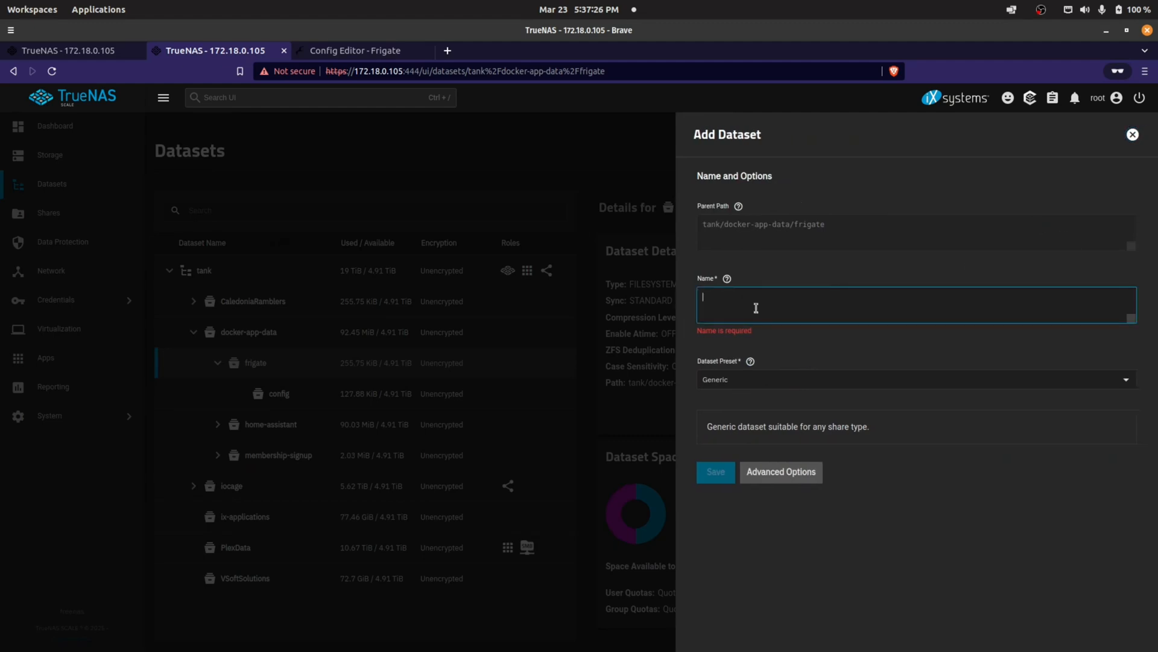
text(media)
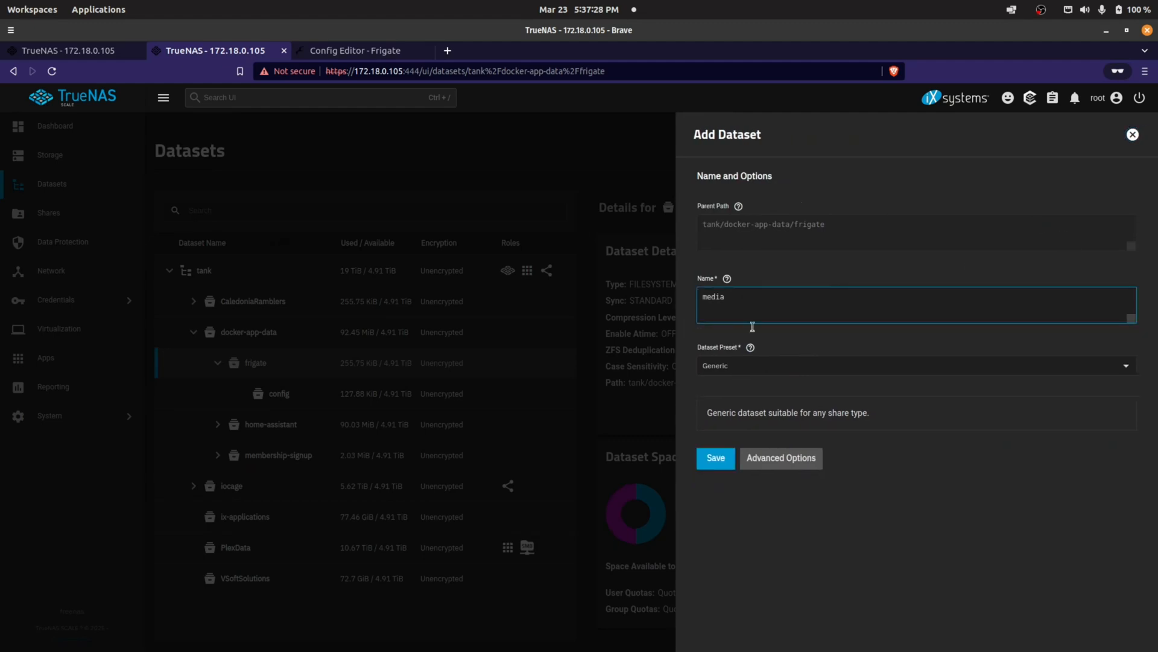
click(716, 458)
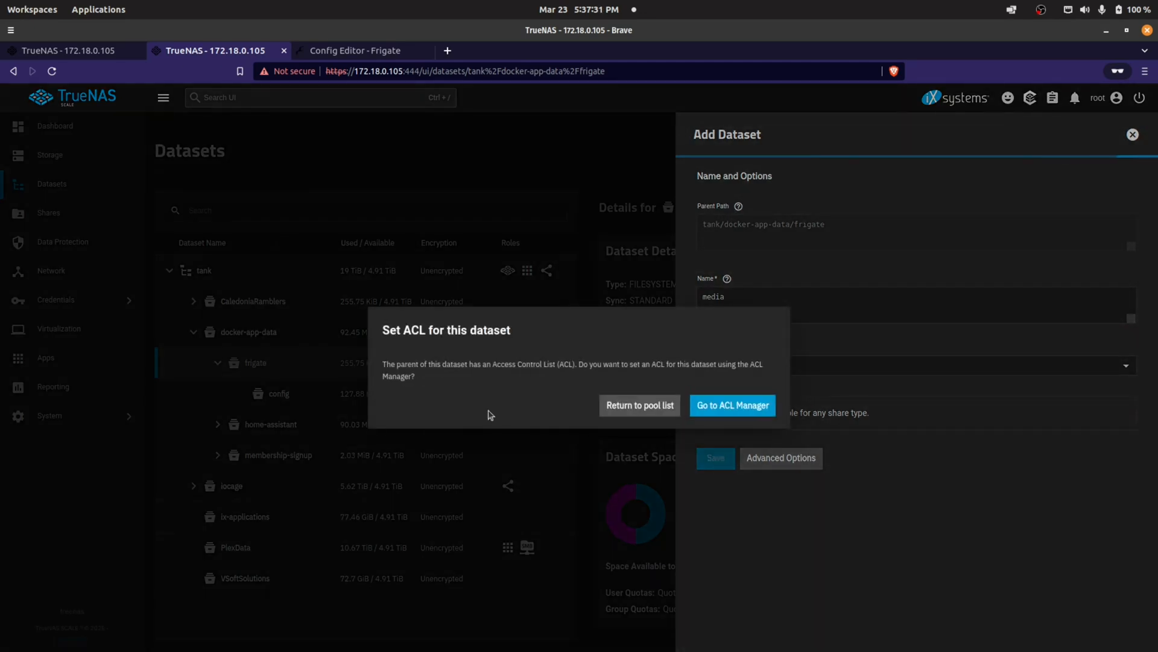
click(630, 404)
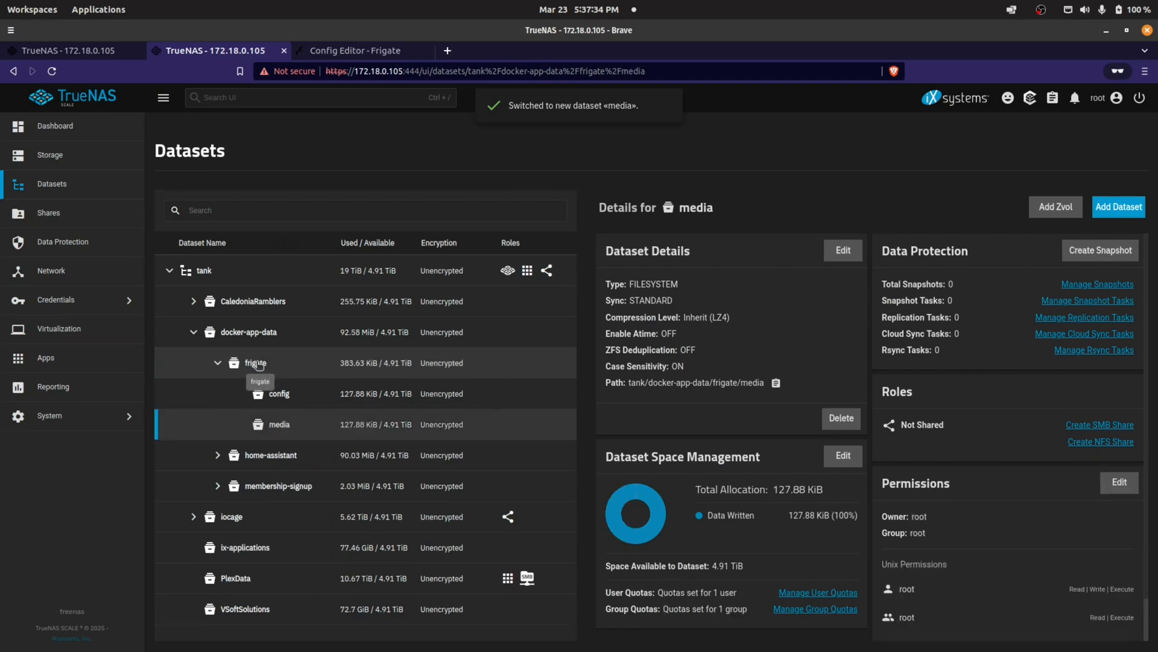
Create a child dataset named cache under frigate with the Generic preset, returning to the pool list without setting an ACL
click(262, 362)
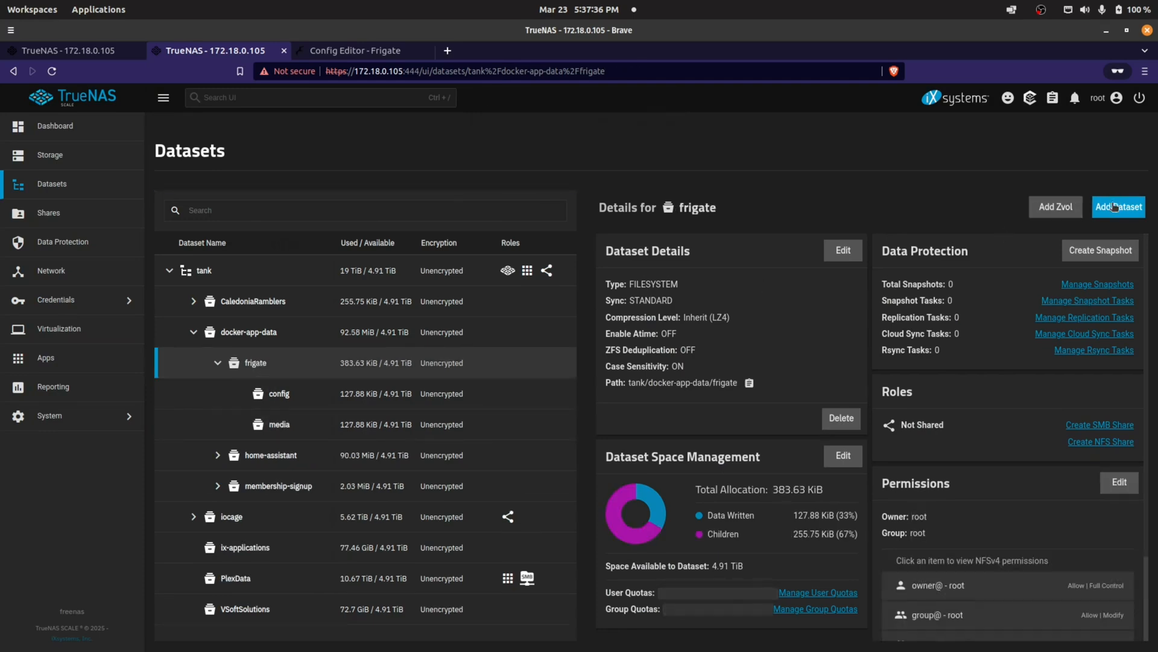
click(1116, 206)
text(cahc)
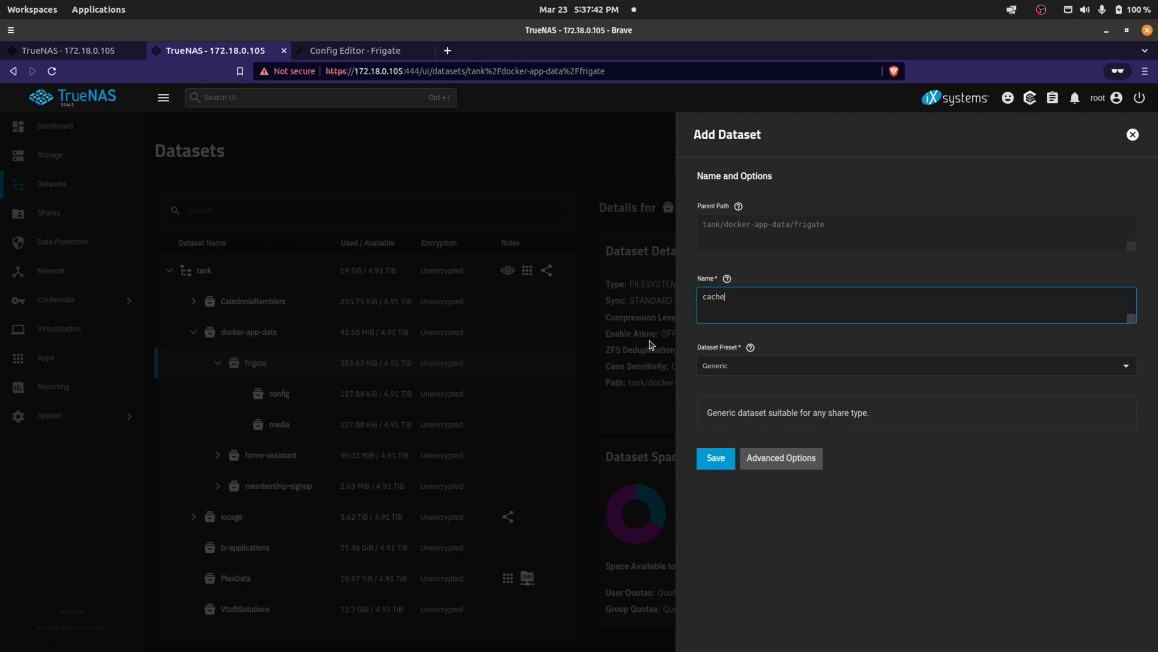
click(704, 461)
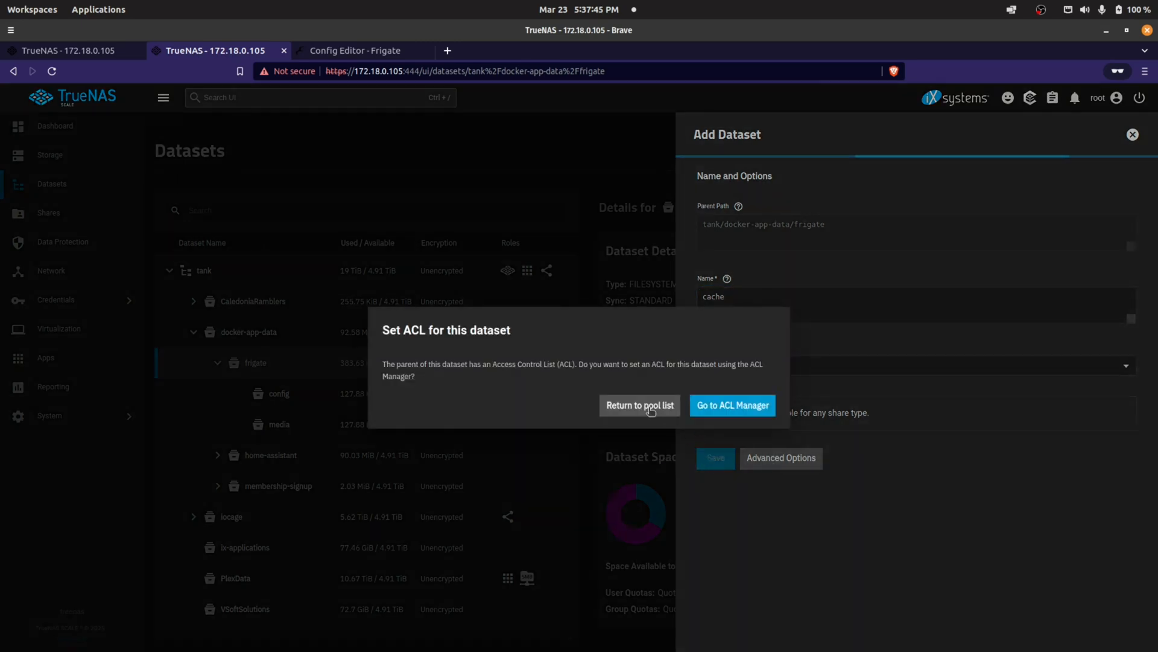
click(651, 410)
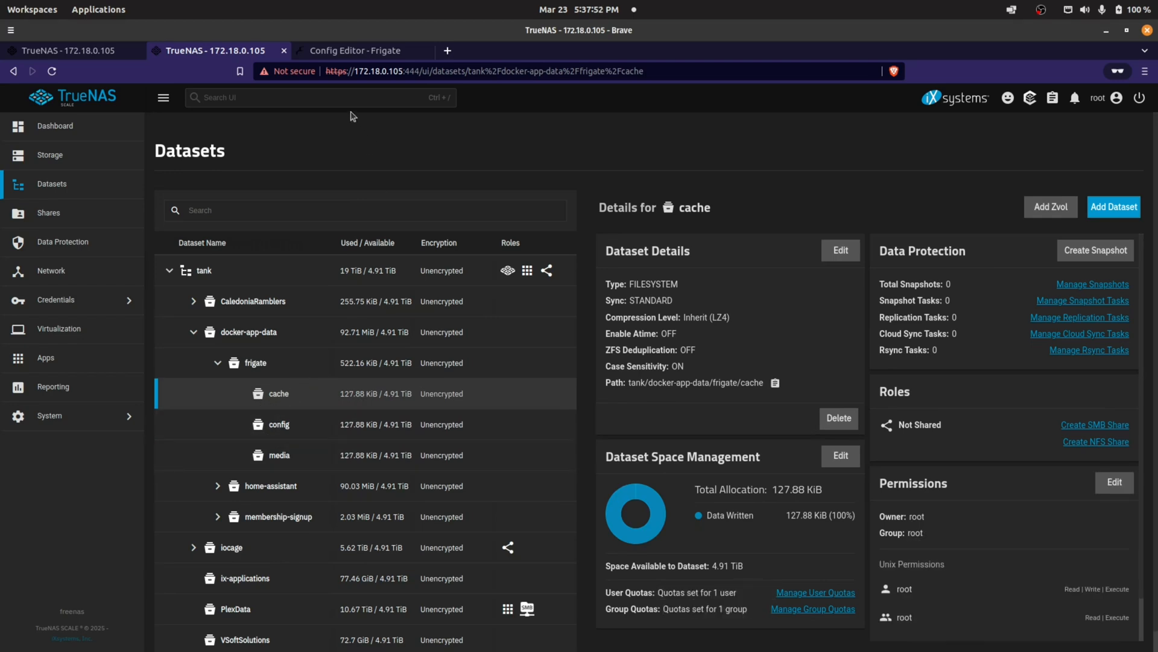
Go back to the completed Frigate form, try to install frigate-x again, and dismiss the error report
click(92, 56)
scroll(398, 472, down, 15)
scroll(335, 525, down, 10)
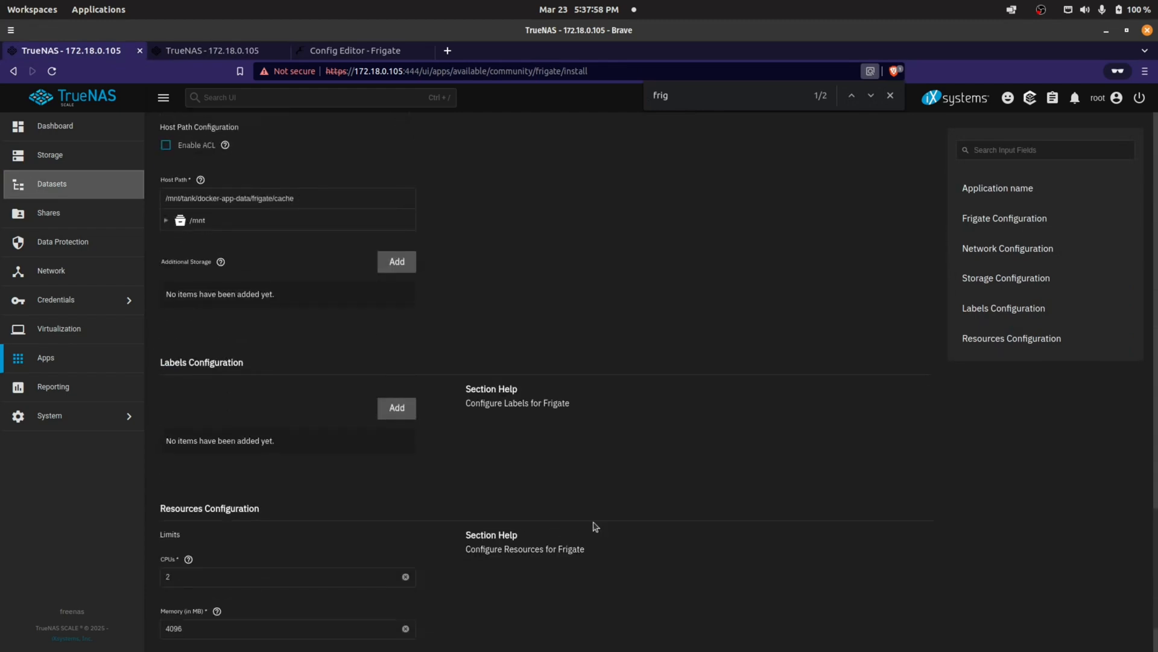
scroll(585, 531, down, 2)
click(179, 630)
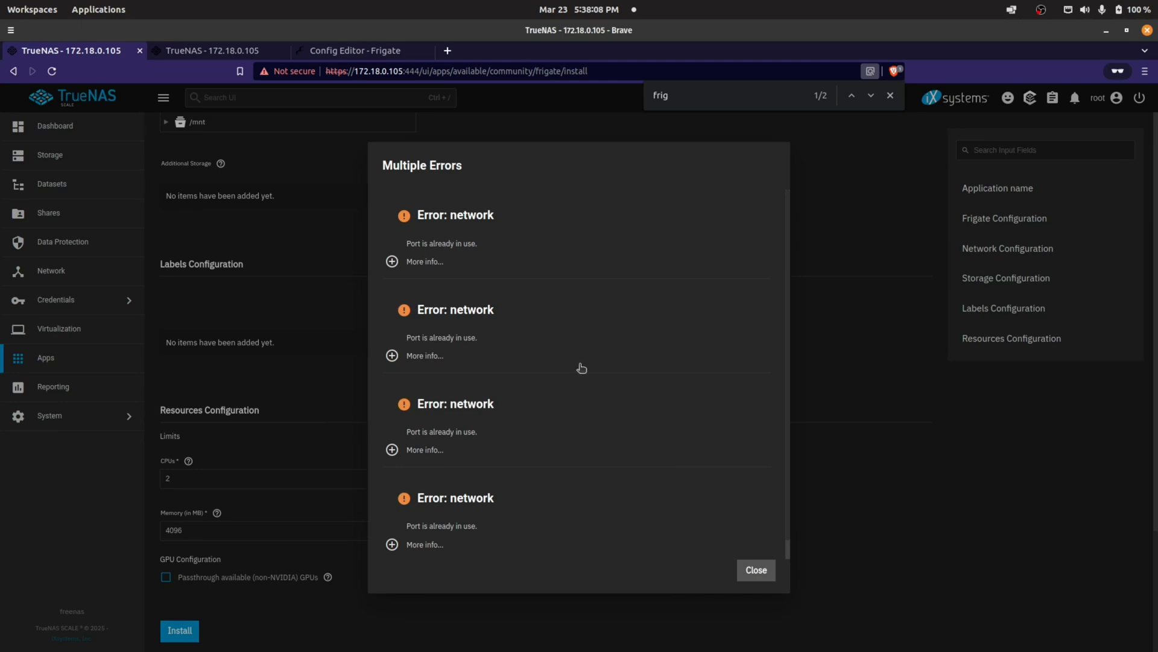
click(758, 573)
Stop the running frigate app in the other TrueNAS browser tab, and install frigate-x from the completed form
click(229, 51)
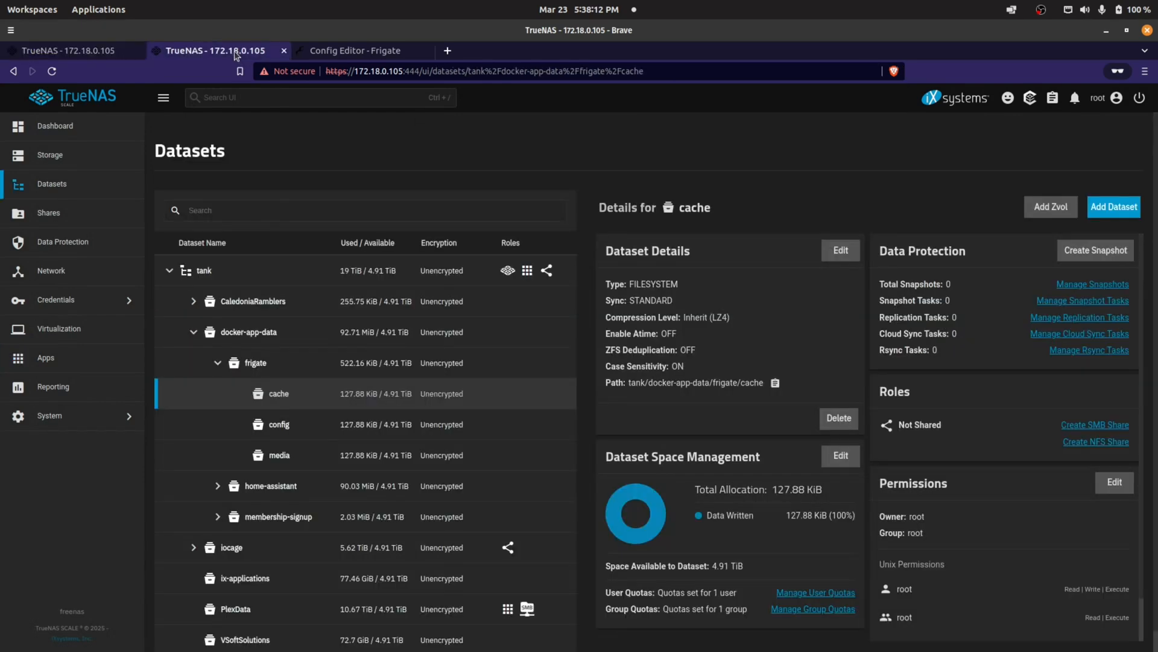
click(68, 358)
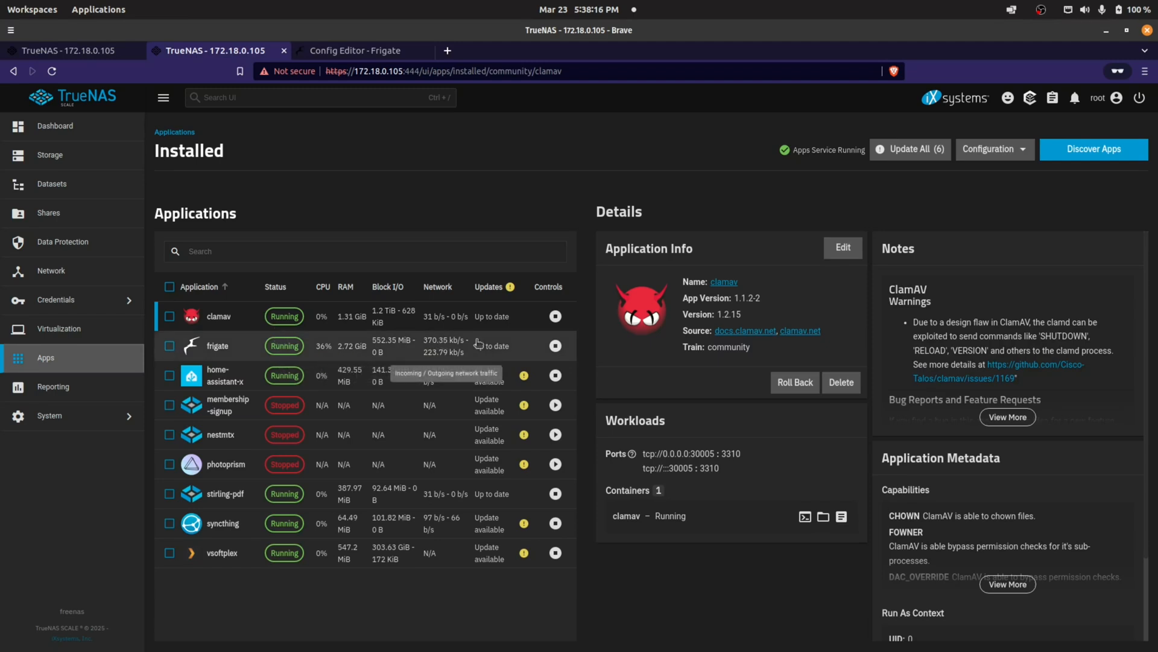
click(556, 346)
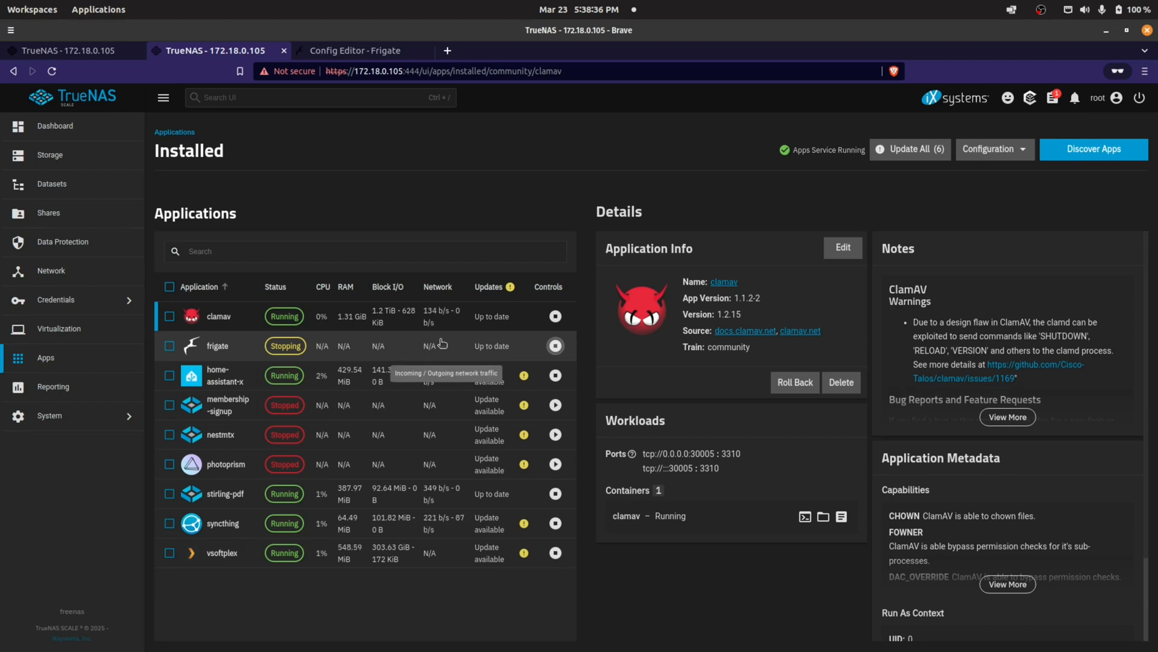
click(121, 51)
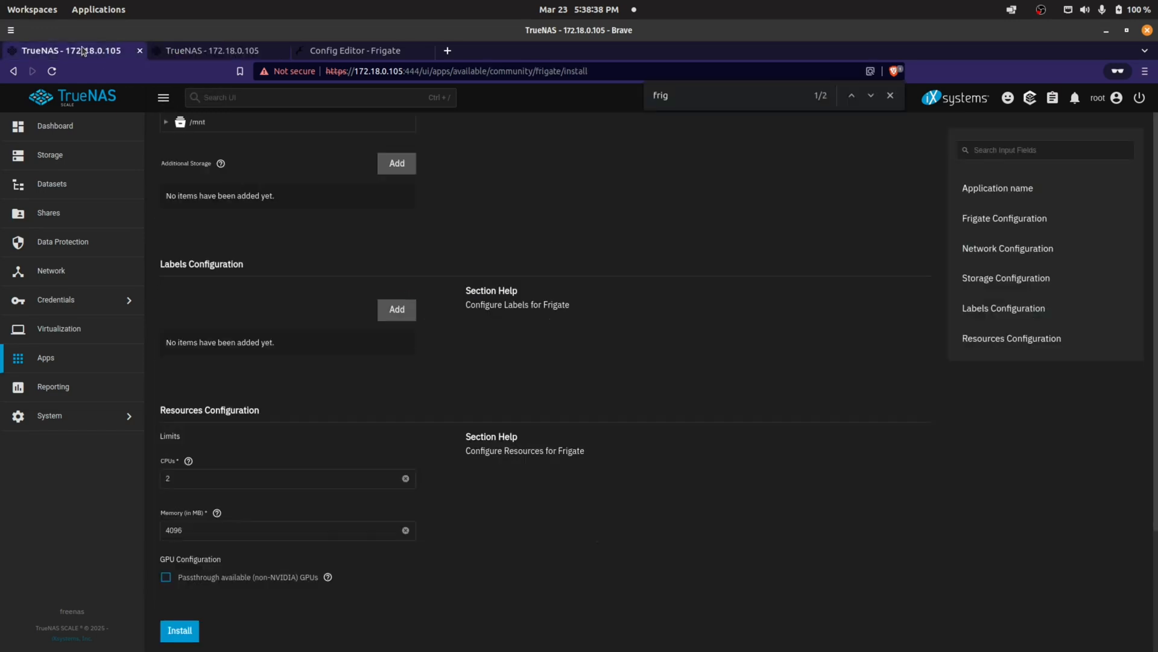
click(179, 633)
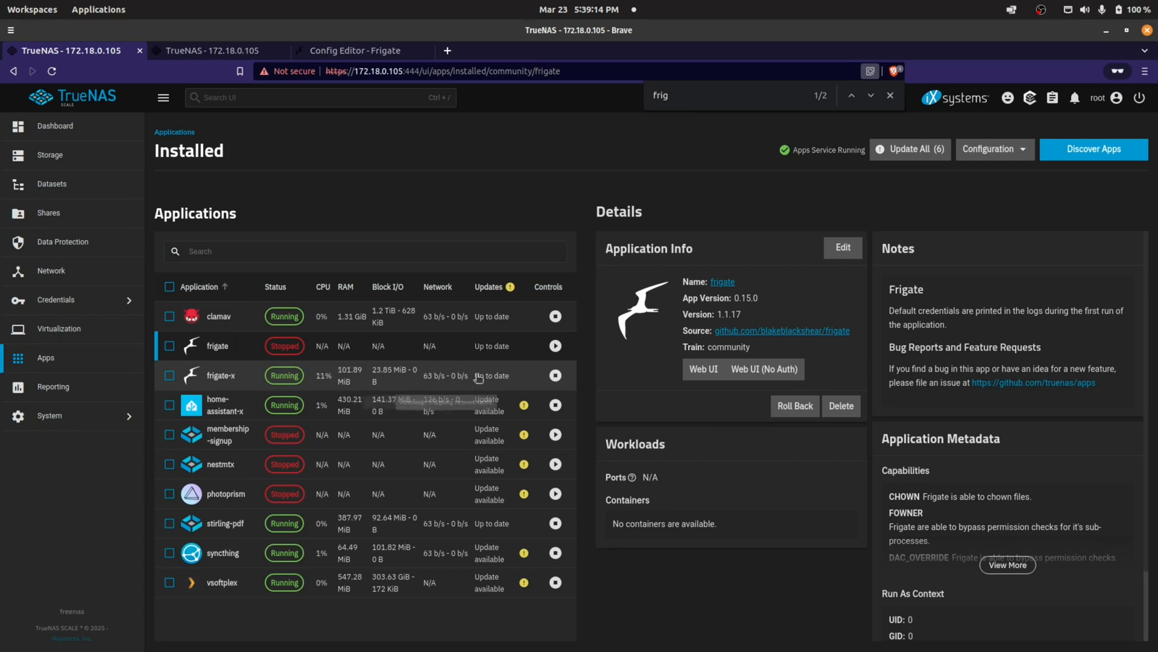
click(418, 377)
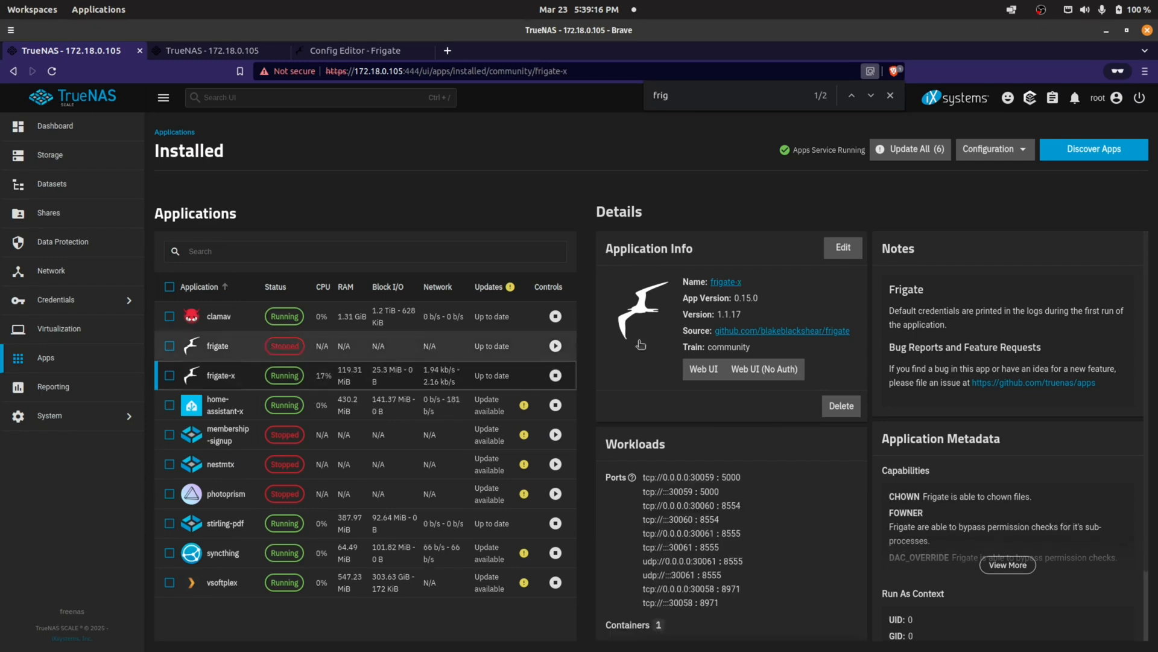
click(774, 371)
click(696, 437)
click(447, 50)
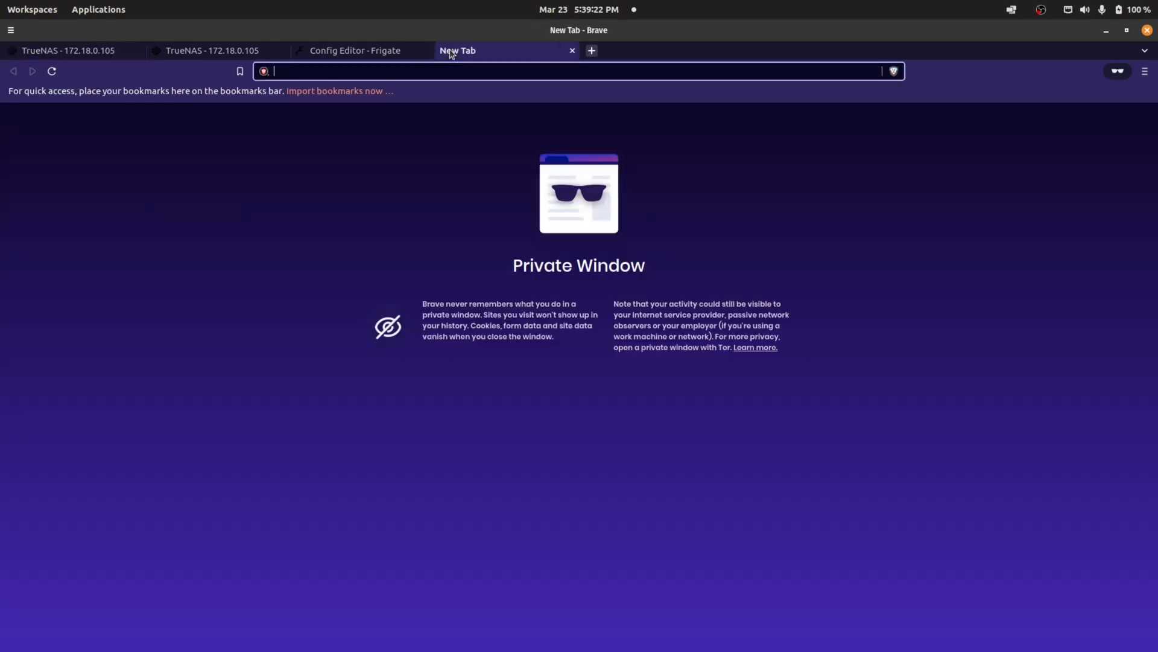
key(ctrl+v)
key(Return)
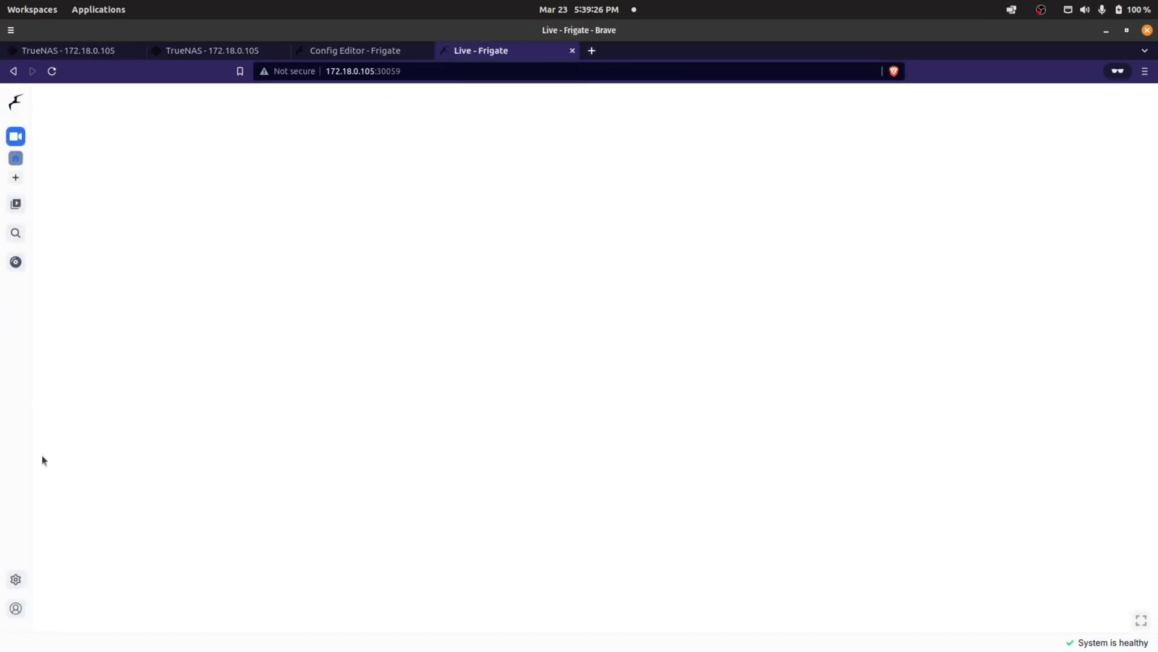
Check whether Frigate's configuration editor, live view, review page and system logs load in the new instance
click(16, 579)
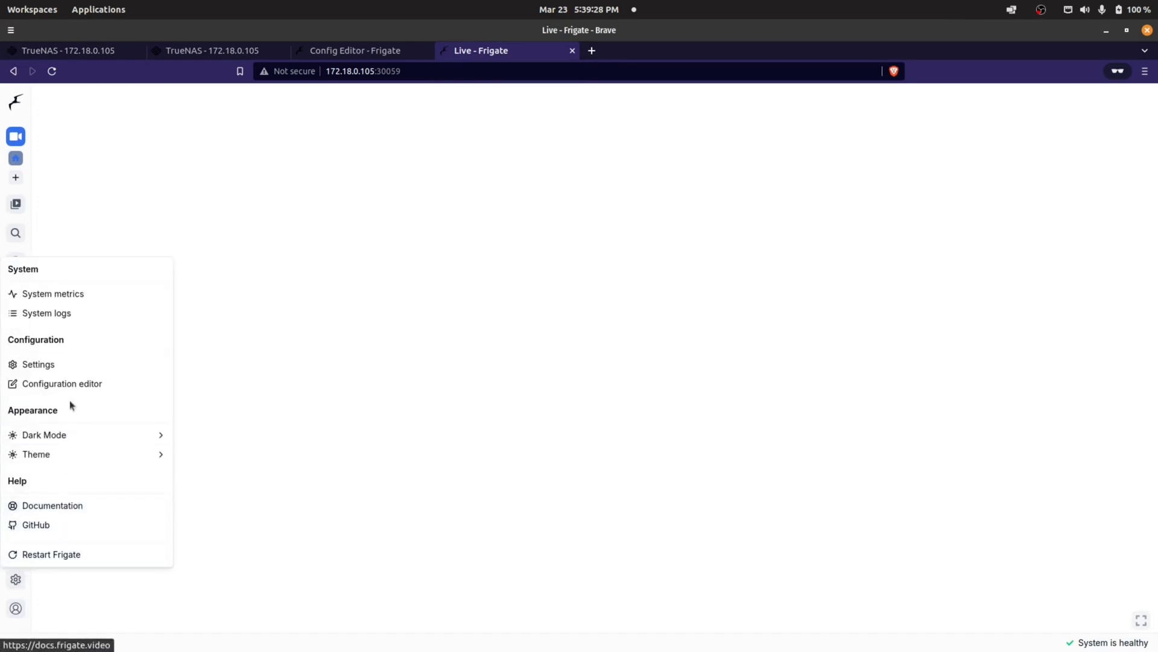
click(58, 385)
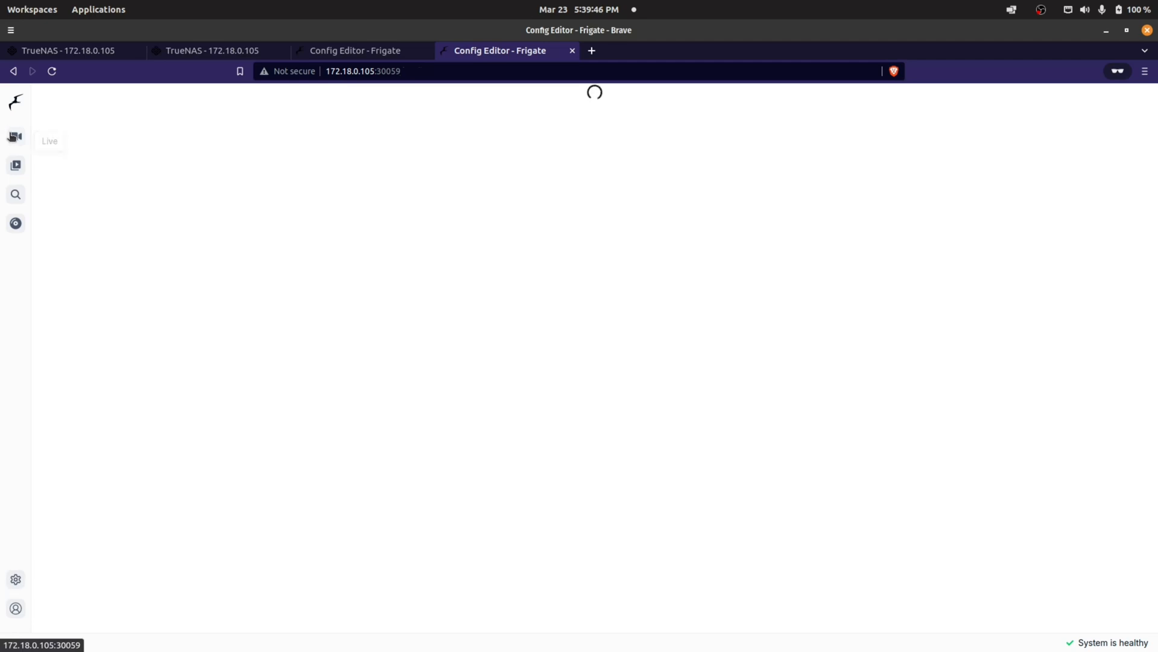
click(12, 138)
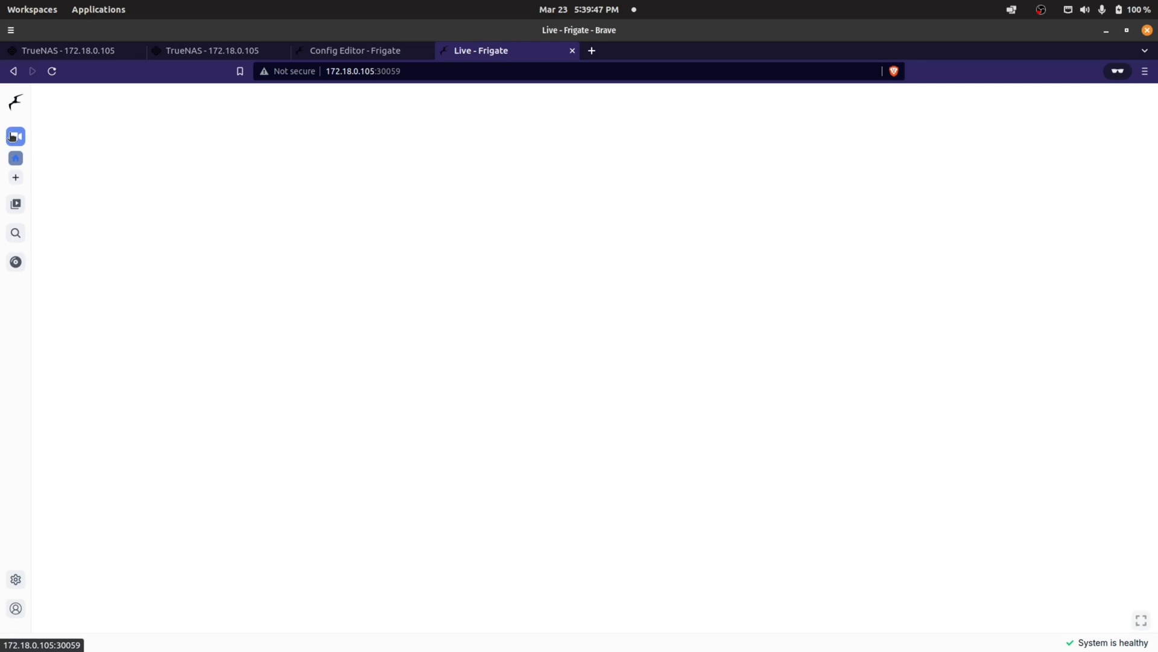
click(12, 207)
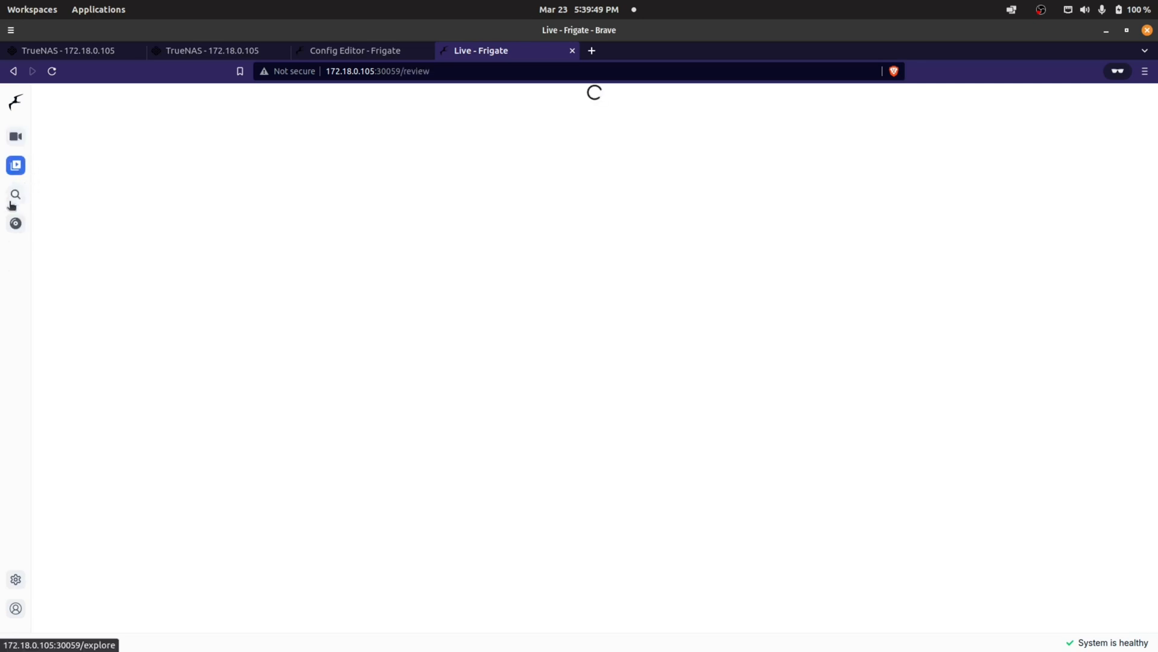
click(16, 581)
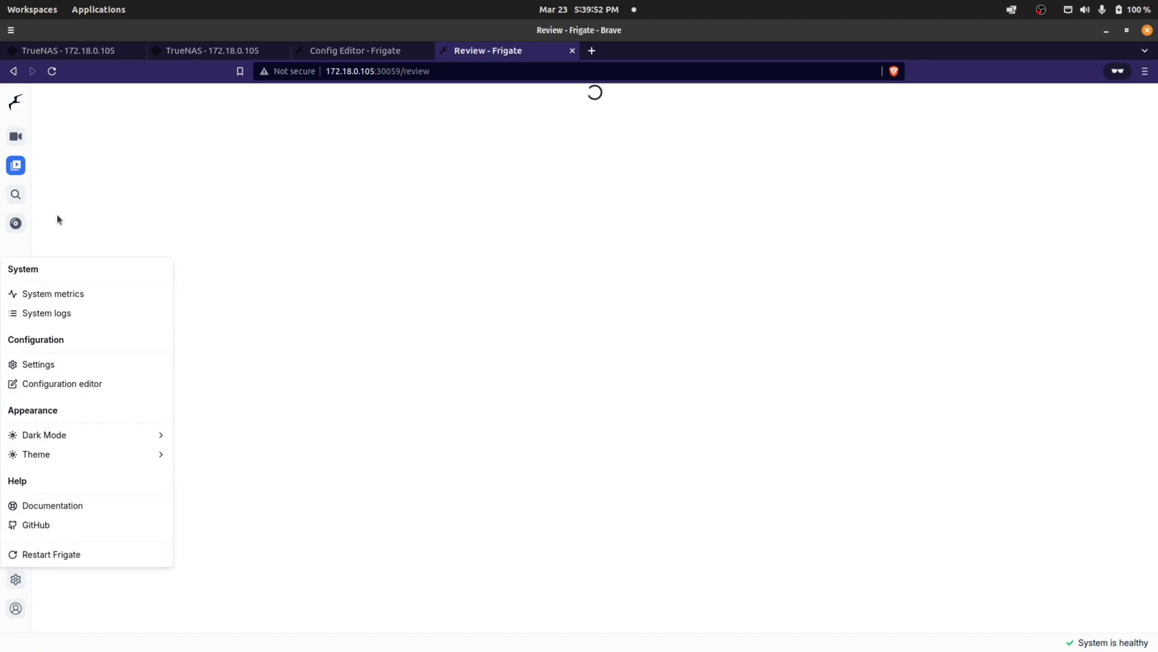
click(68, 314)
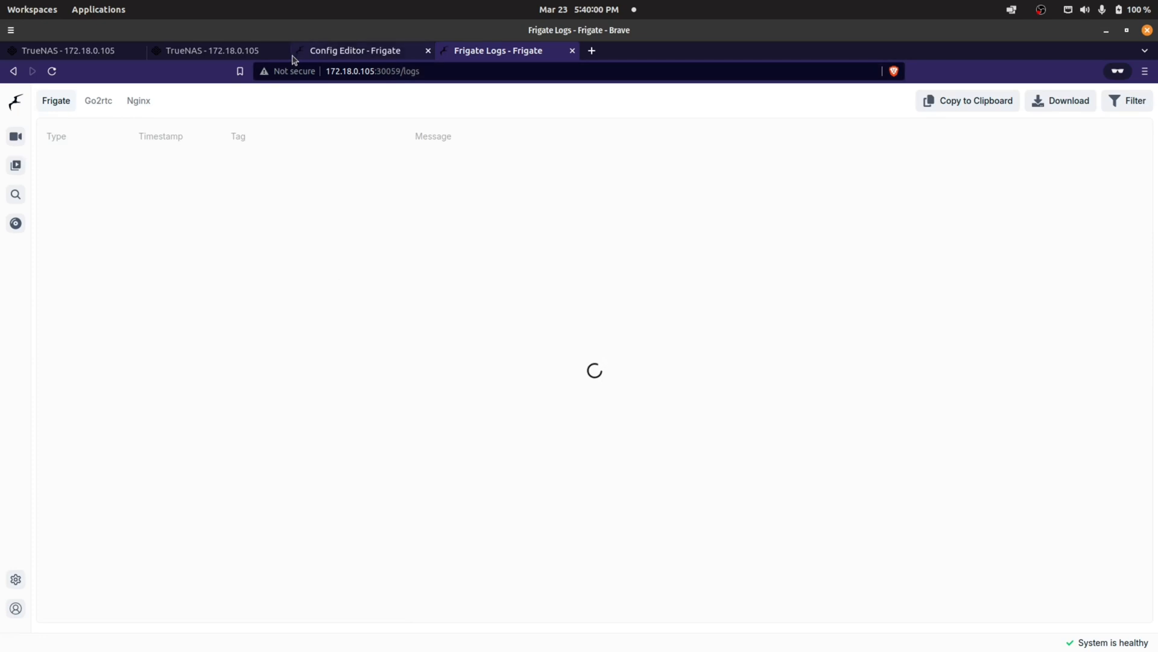
Dismiss the HTTPS redirect notice in TrueNAS, and open the configuration editor of the new Frigate instance to view its default configuration
click(85, 51)
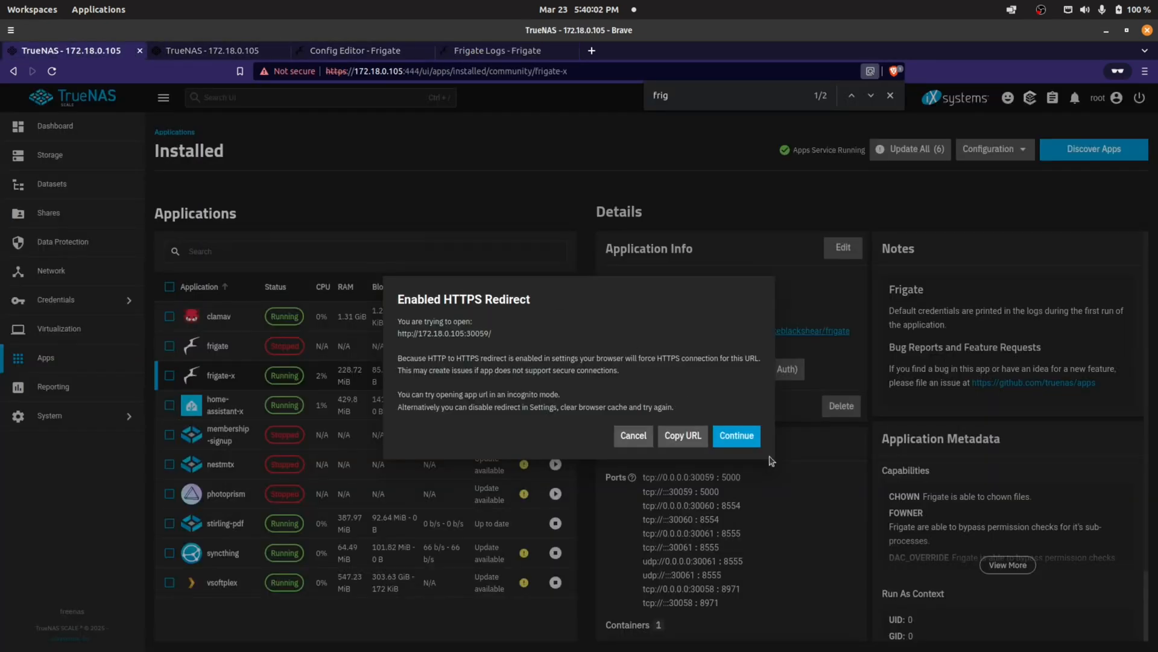
click(634, 435)
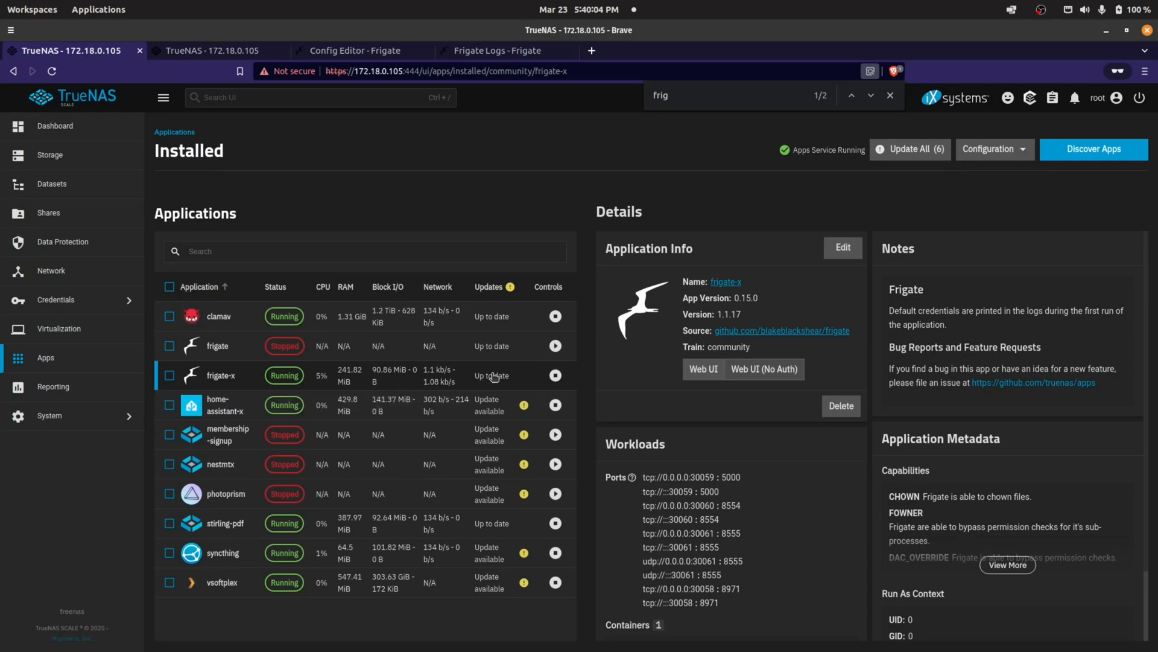
click(507, 53)
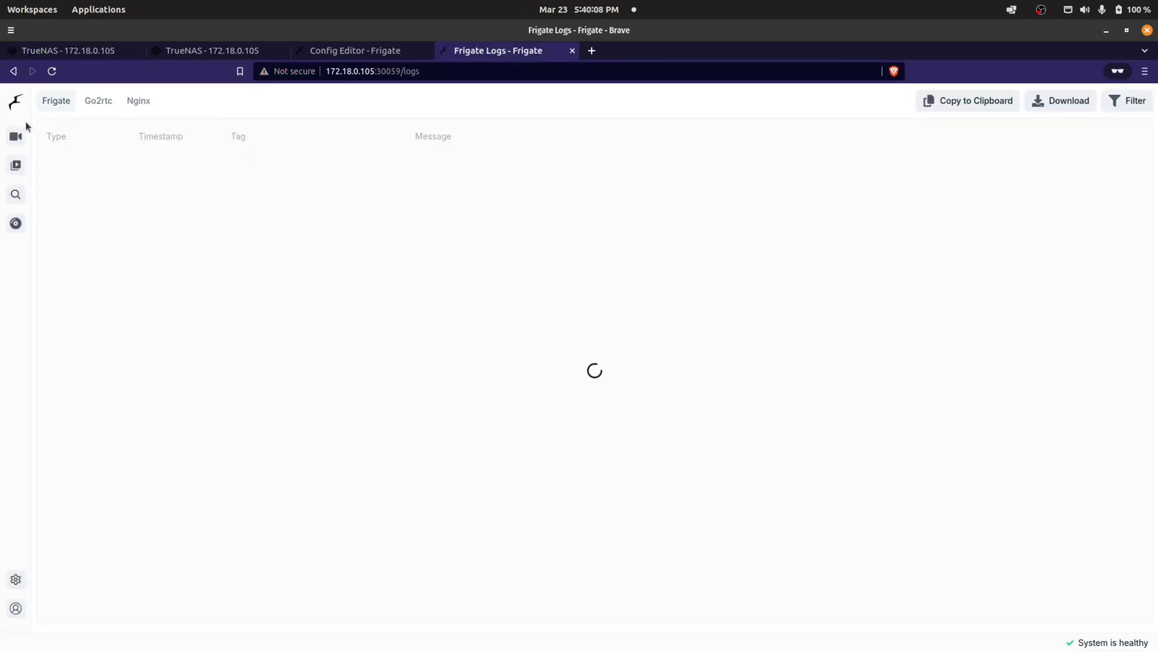
click(15, 579)
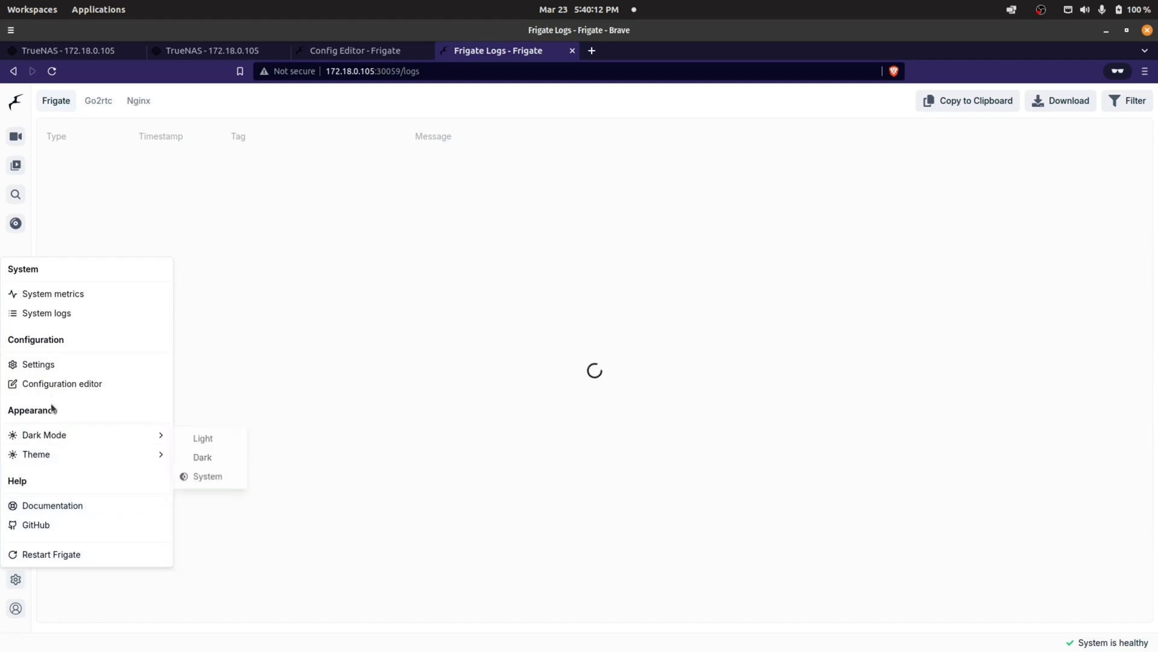
click(55, 383)
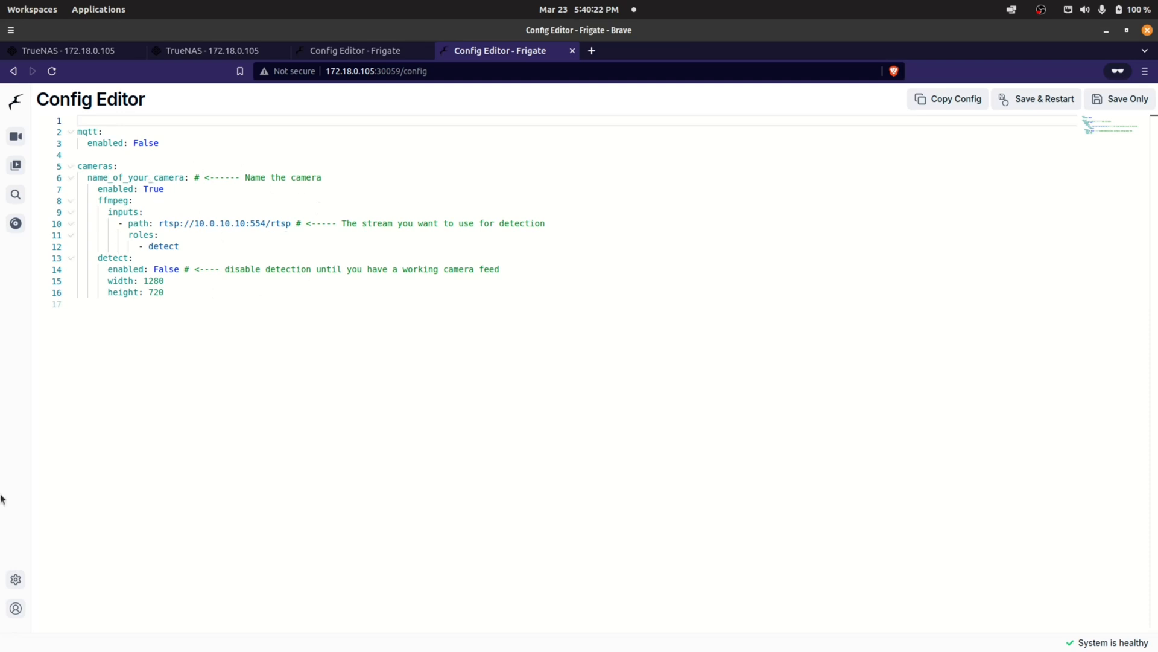
Examine the new instance's Frigate system logs for the default login, and review the frigate-x ports and container details in TrueNAS
click(16, 580)
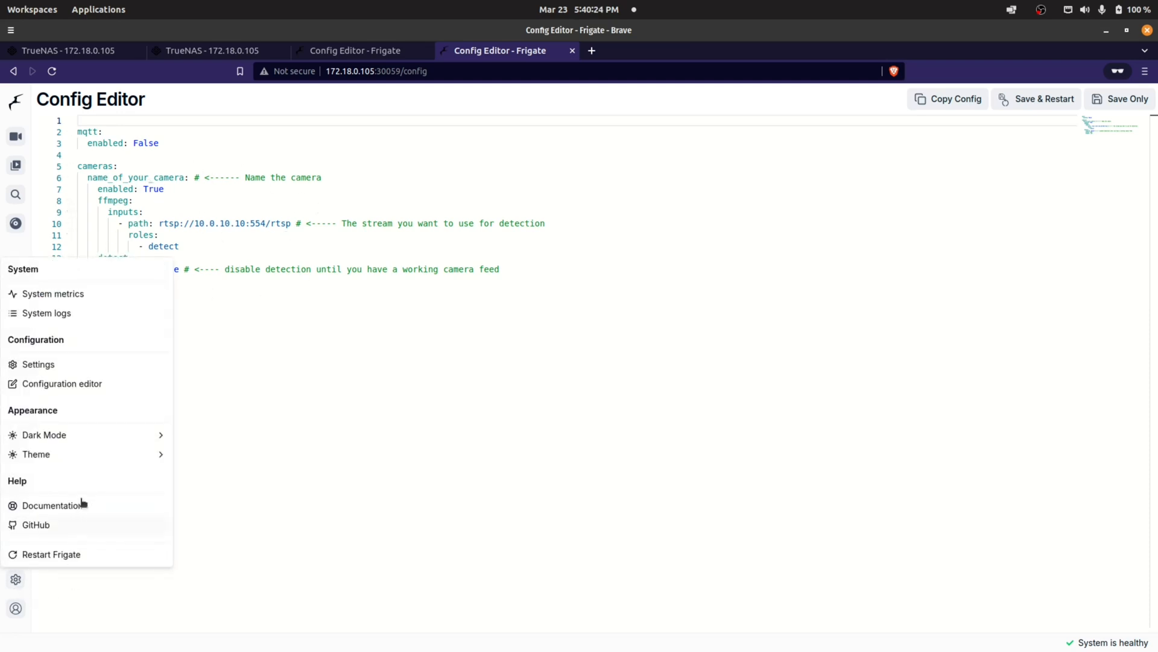
click(69, 317)
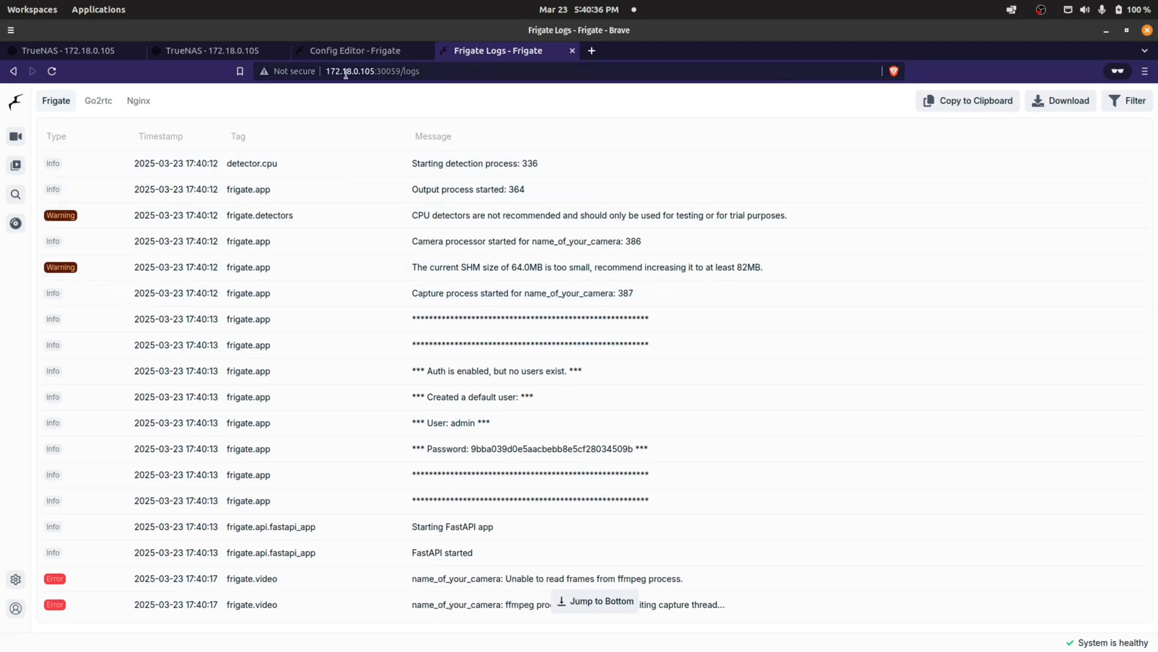
click(77, 53)
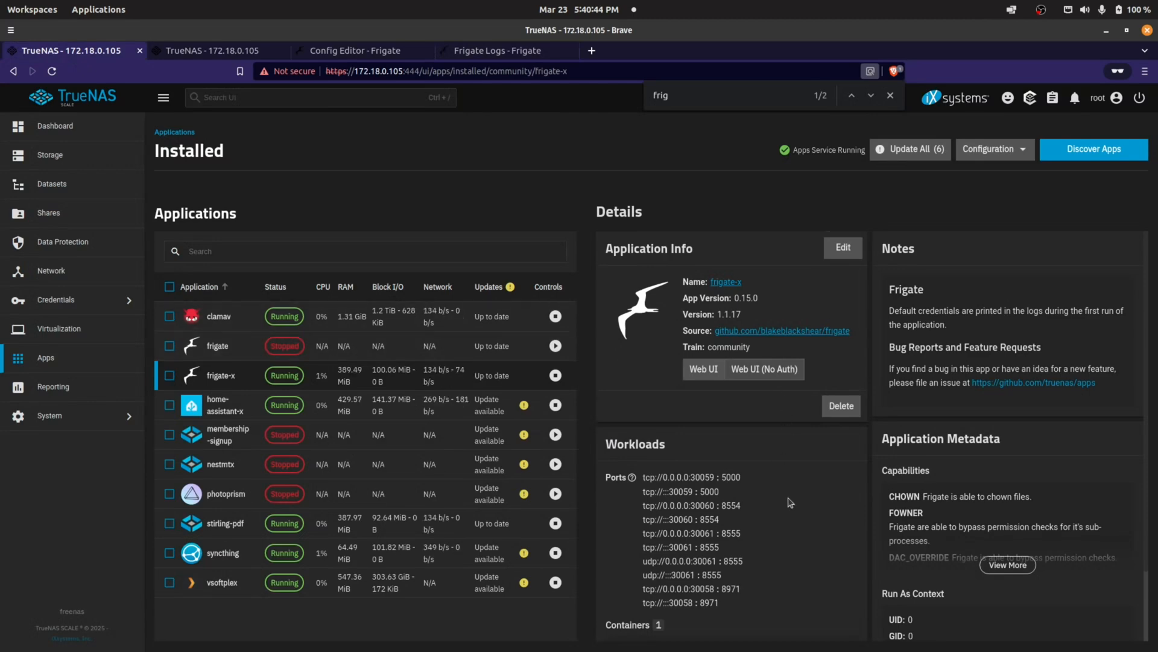
scroll(784, 483, down, 2)
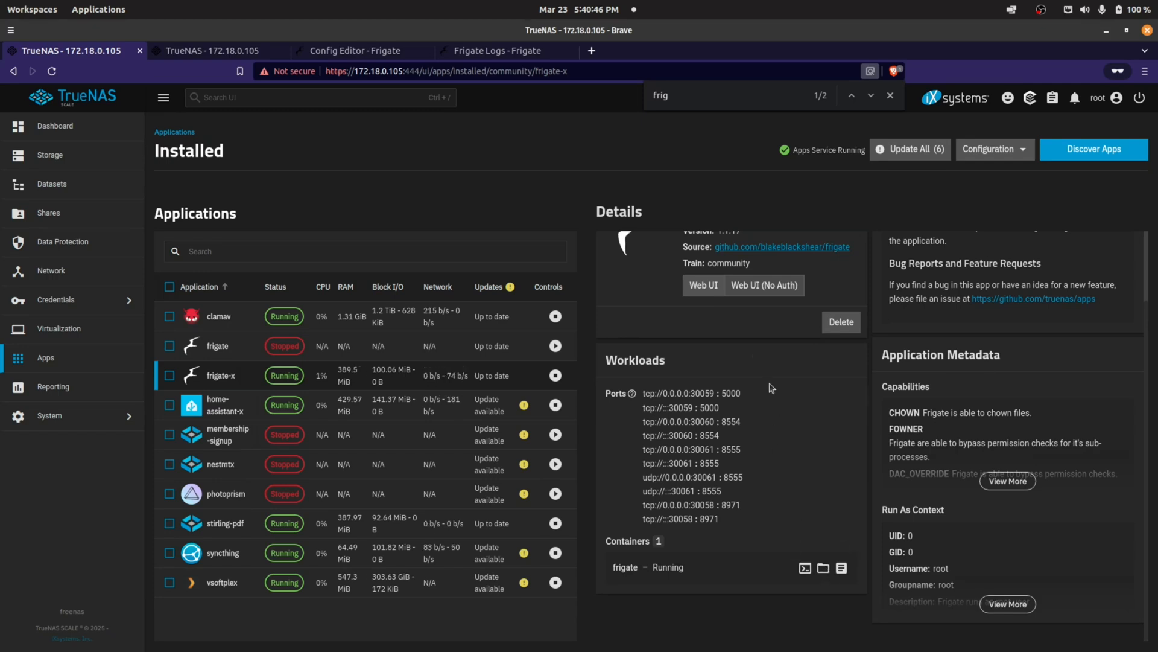
scroll(770, 320, up, 2)
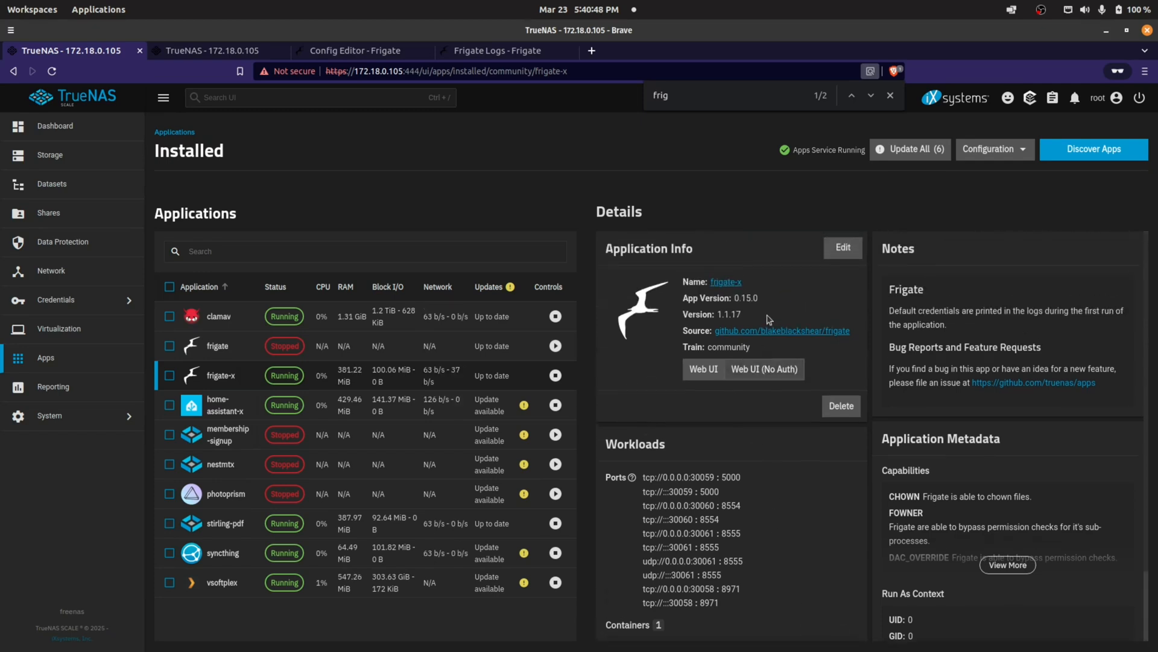
mouse_move(1, 344)
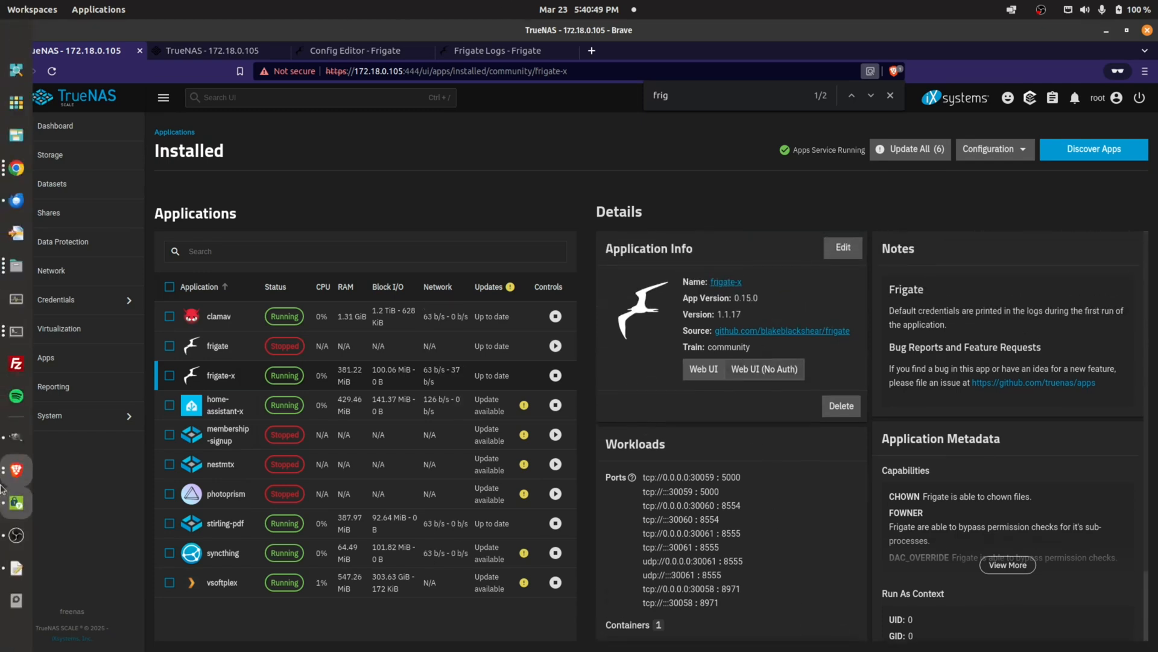
Switch to the TrueNAS root terminal, change to /mnt and list its contents, including hidden entries
click(18, 333)
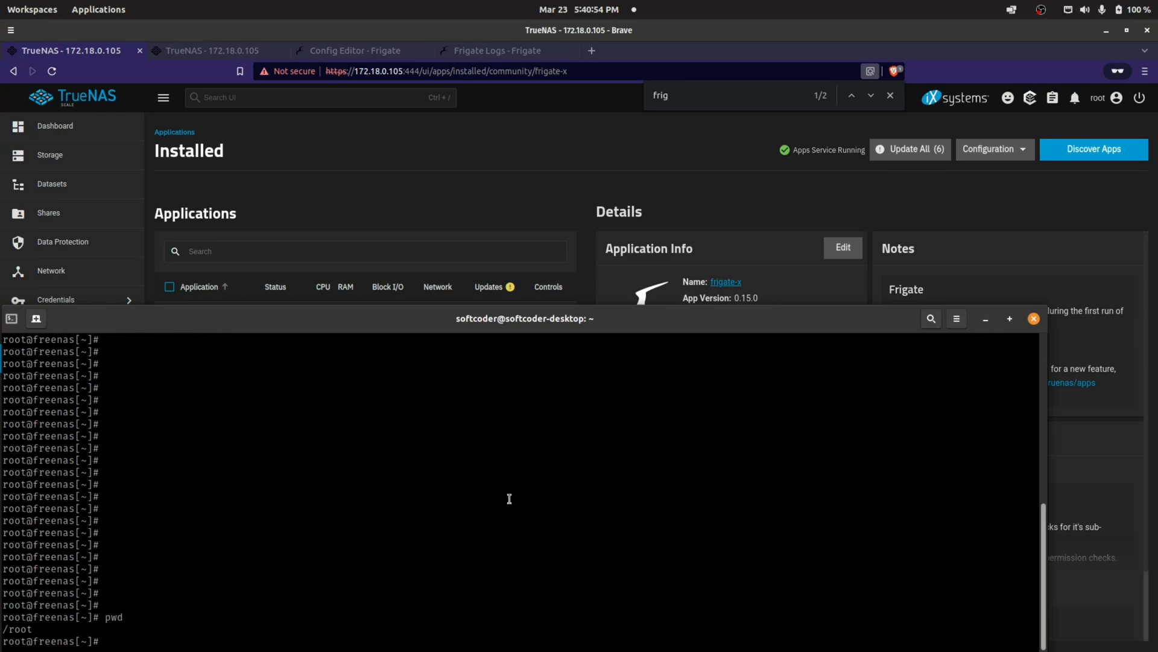
text(cd /mnt)
key(Return)
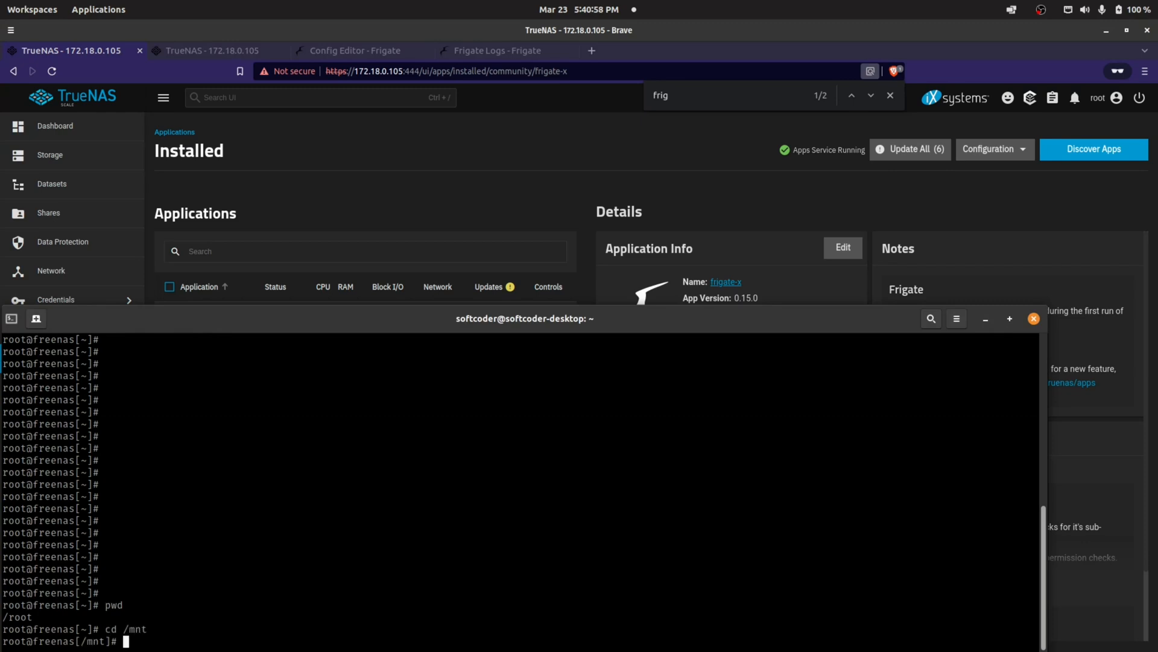
text(ls)
key(Return)
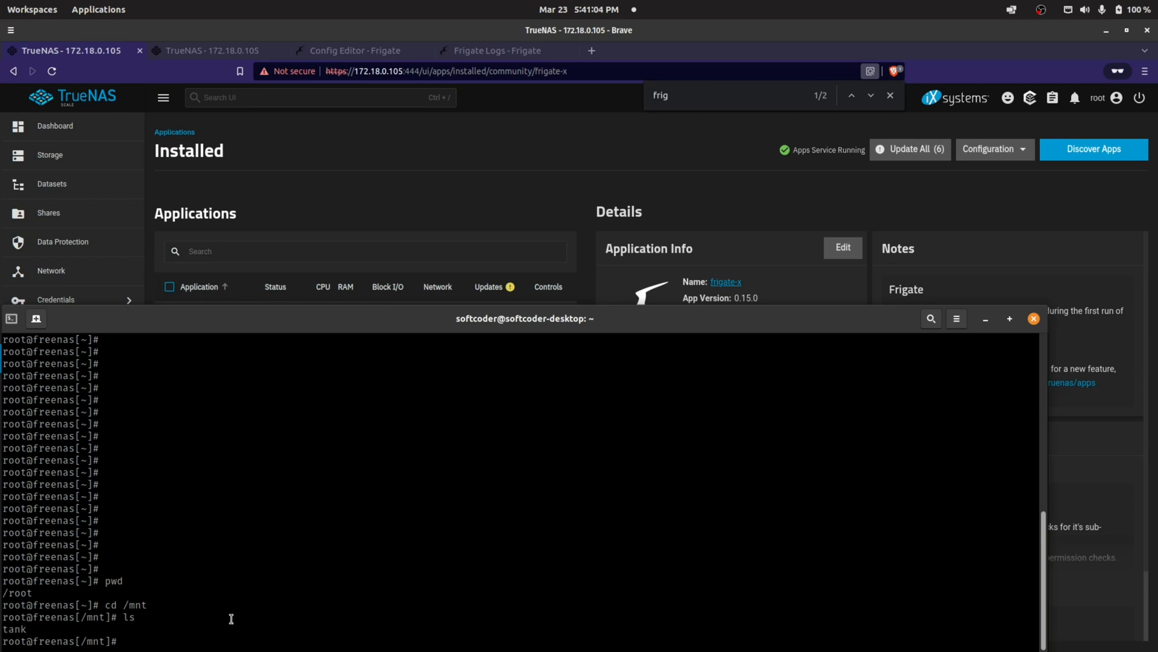
text(ls -la)
key(Return)
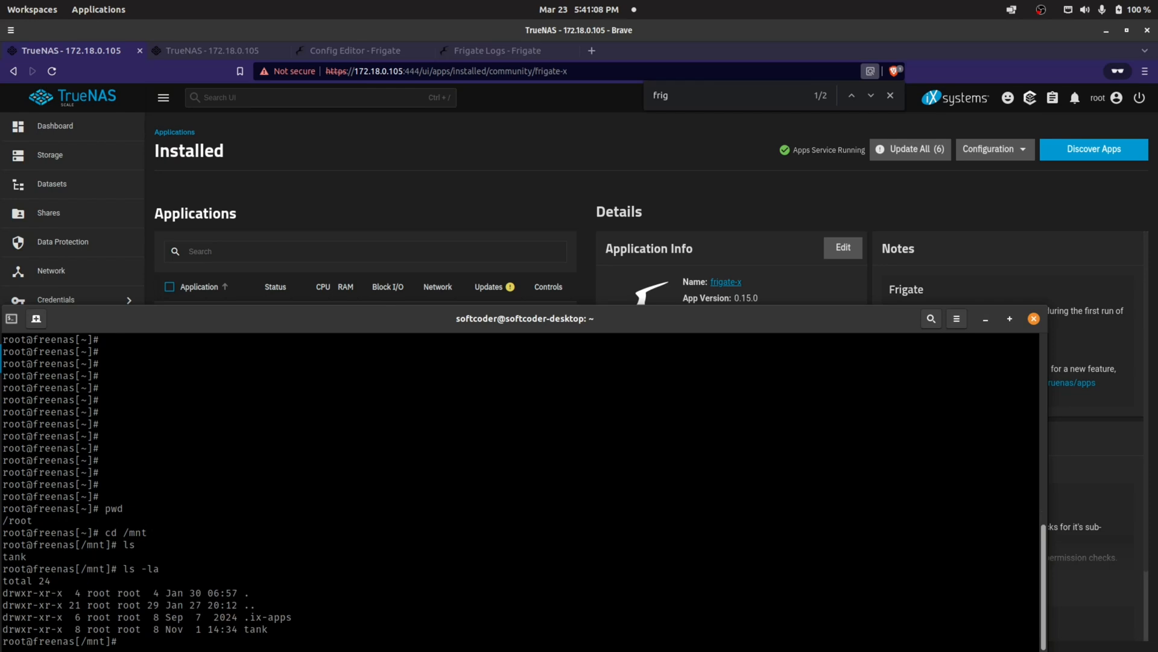
double_click(246, 616)
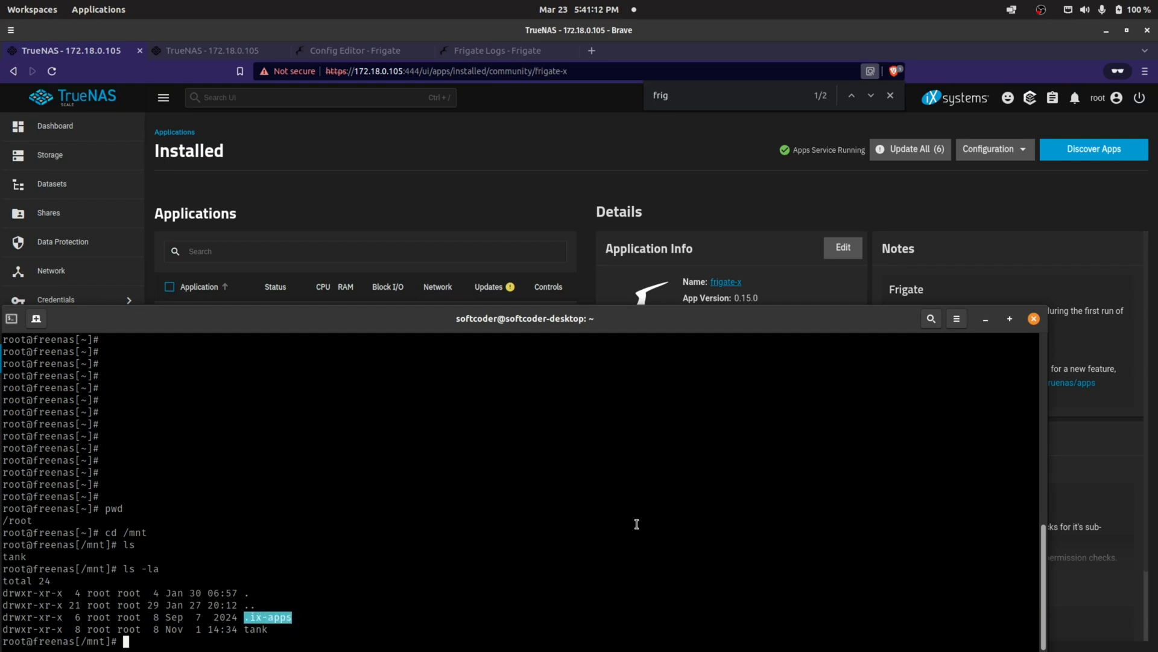
click(553, 568)
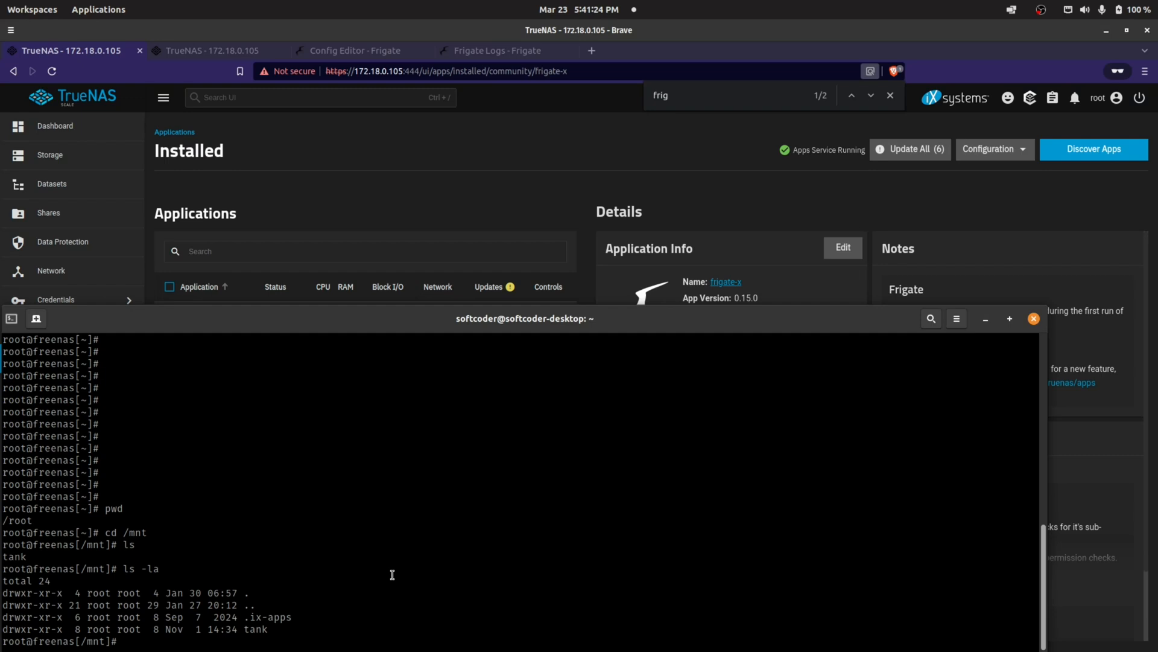
Change into the hidden .ix-apps directory and list all of its contents in long format
text(cd .ix-apps/)
key(Return)
text(ls -)
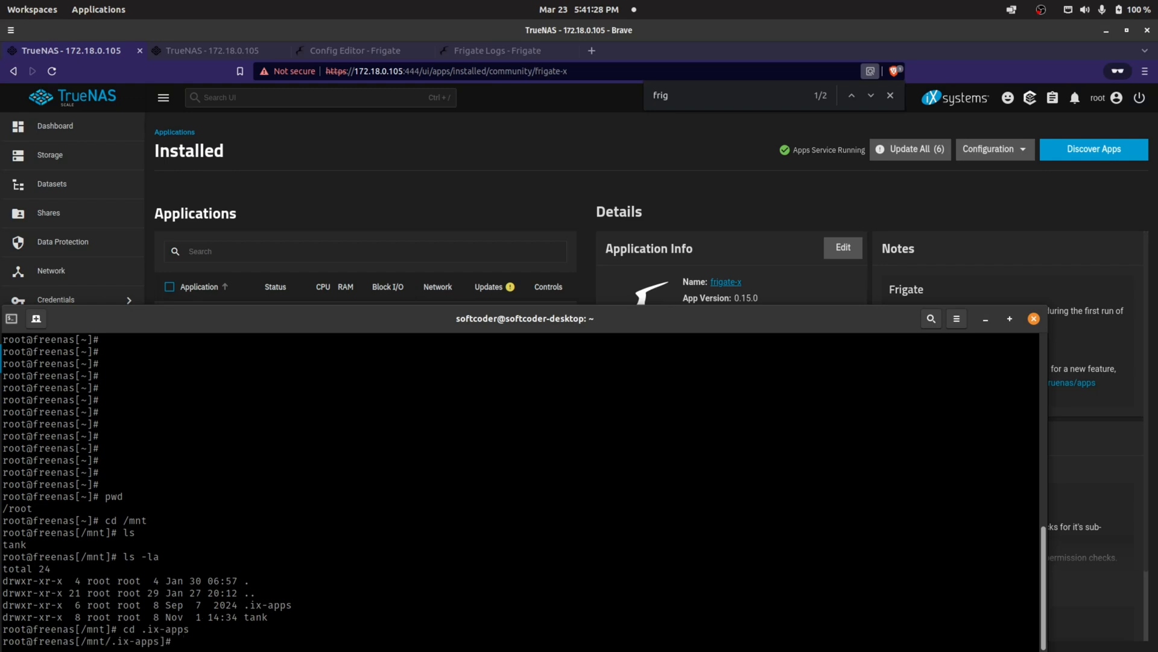
text(la)
key(Return)
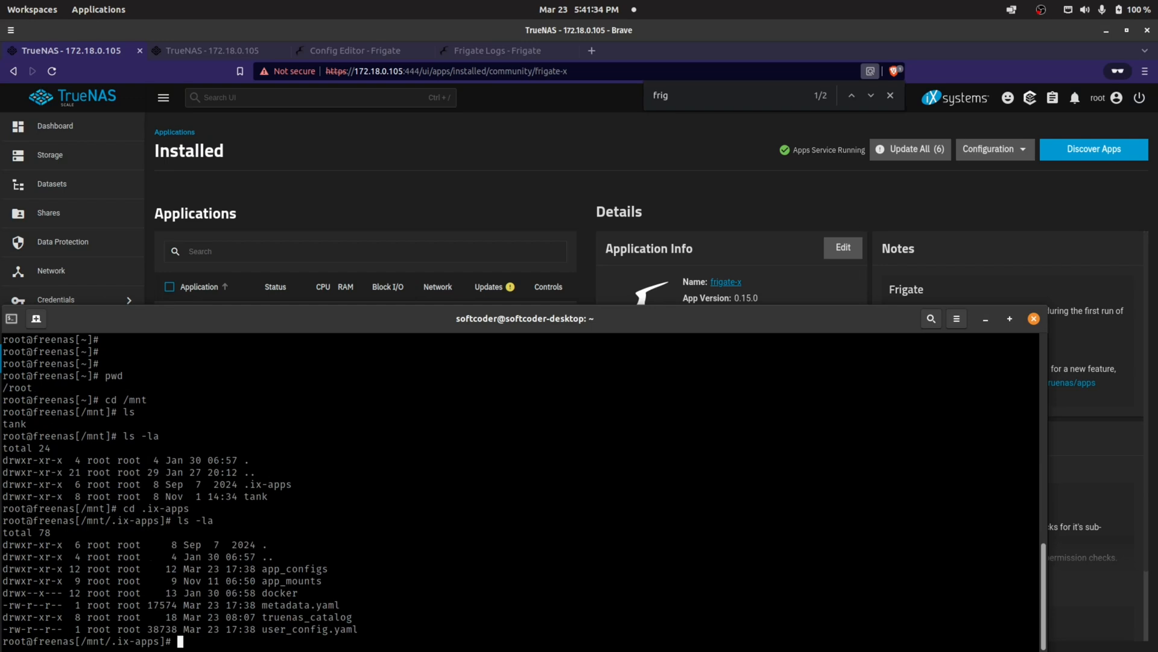
List the contents of the app_configs directory
text(ls app_)
key(Return)
text(ls app_configs)
key(Return)
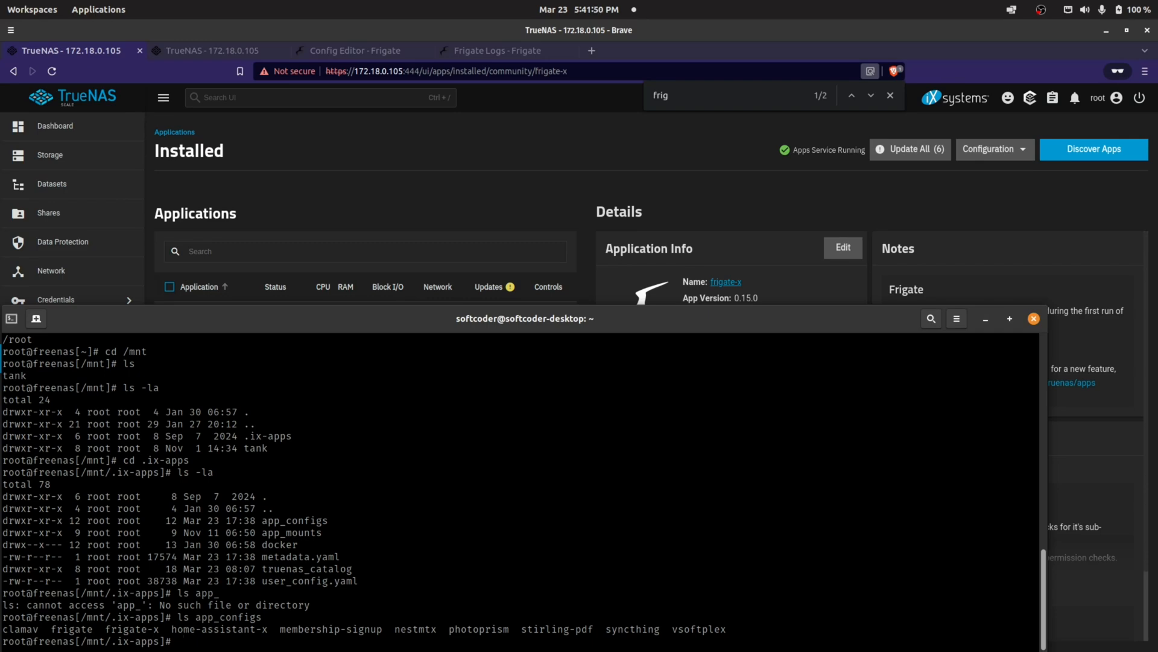
List the app_mounts directory and its frigate subdirectory in long format, including hidden entries
text(ls -la app_mounts/)
key(Return)
key(Up)
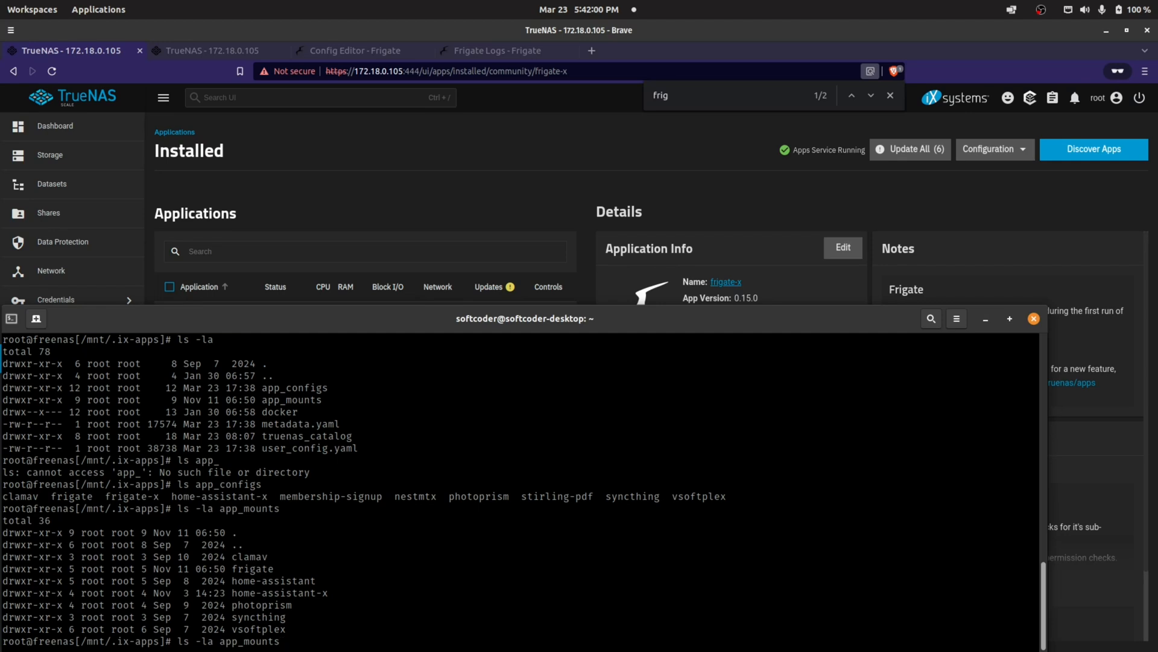
text(/frigate/)
key(Return)
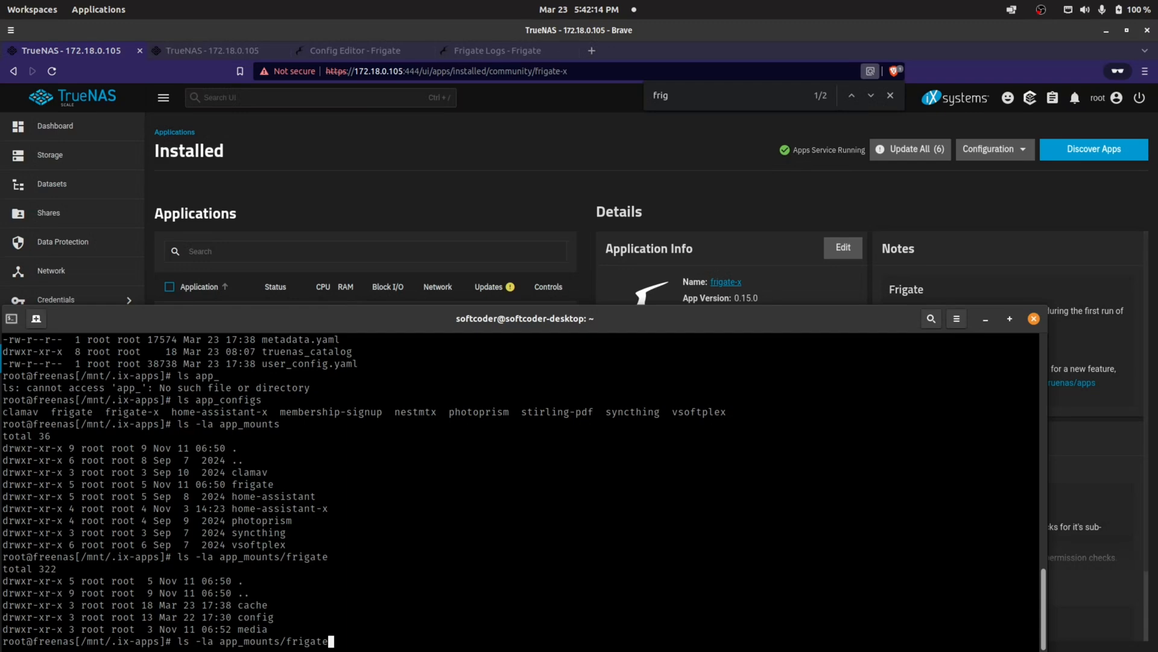
Change into app_mounts/frigate and list all of its contents in long format
key(Home)
key(Delete)
key(Delete)
key(Delete)
key(Delete)
key(Delete)
key(Delete)
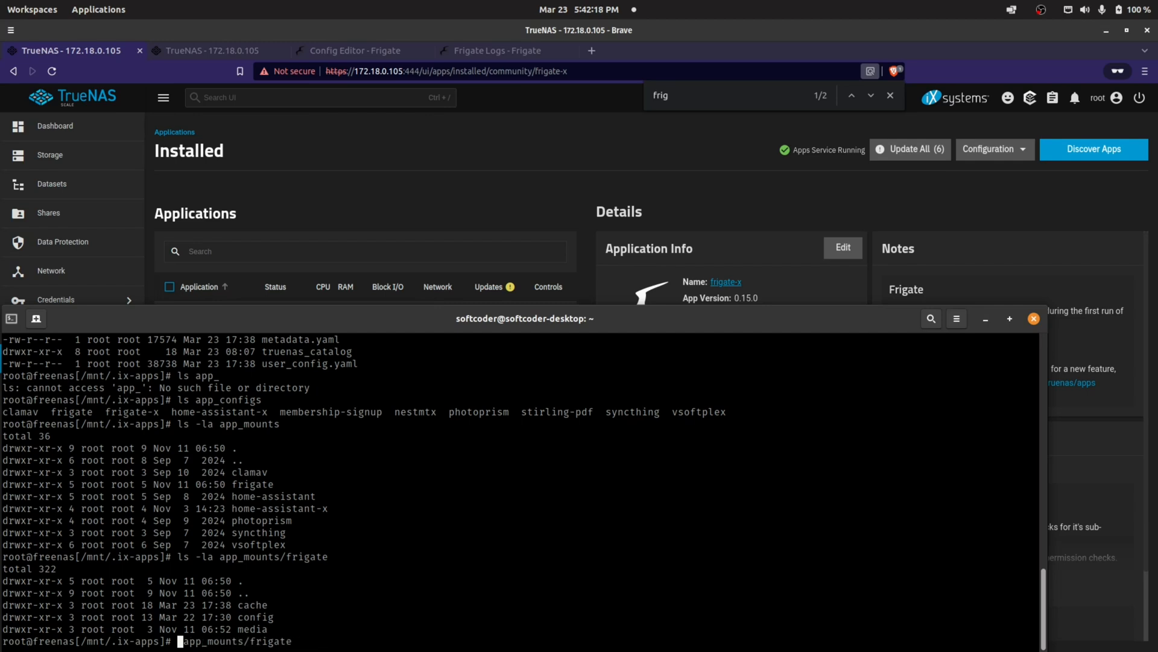
text(cd)
key(Return)
text(ls -la)
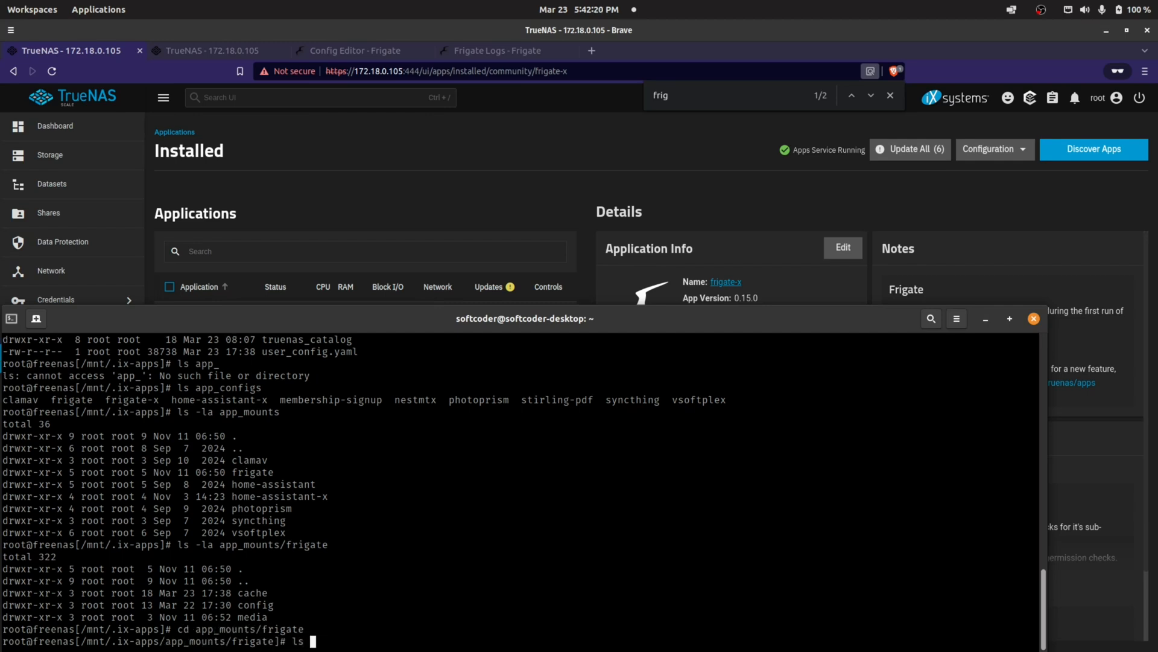
key(Return)
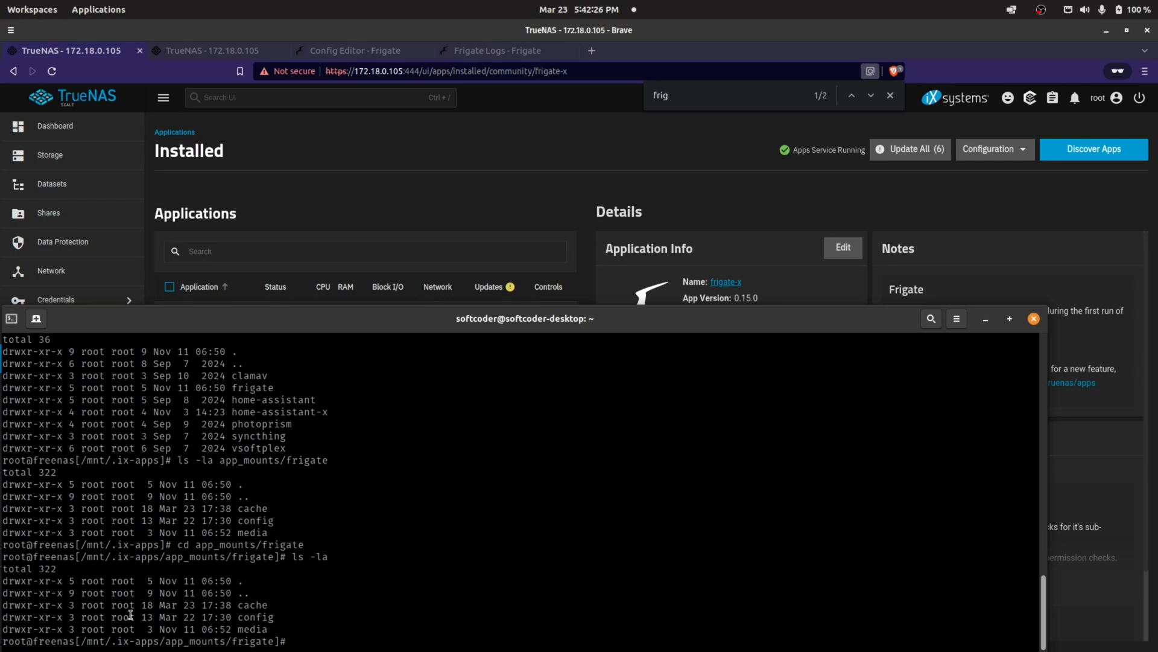
Switch back to TrueNAS and expand the Run As Context of frigate-x to examine which user it runs as
click(792, 216)
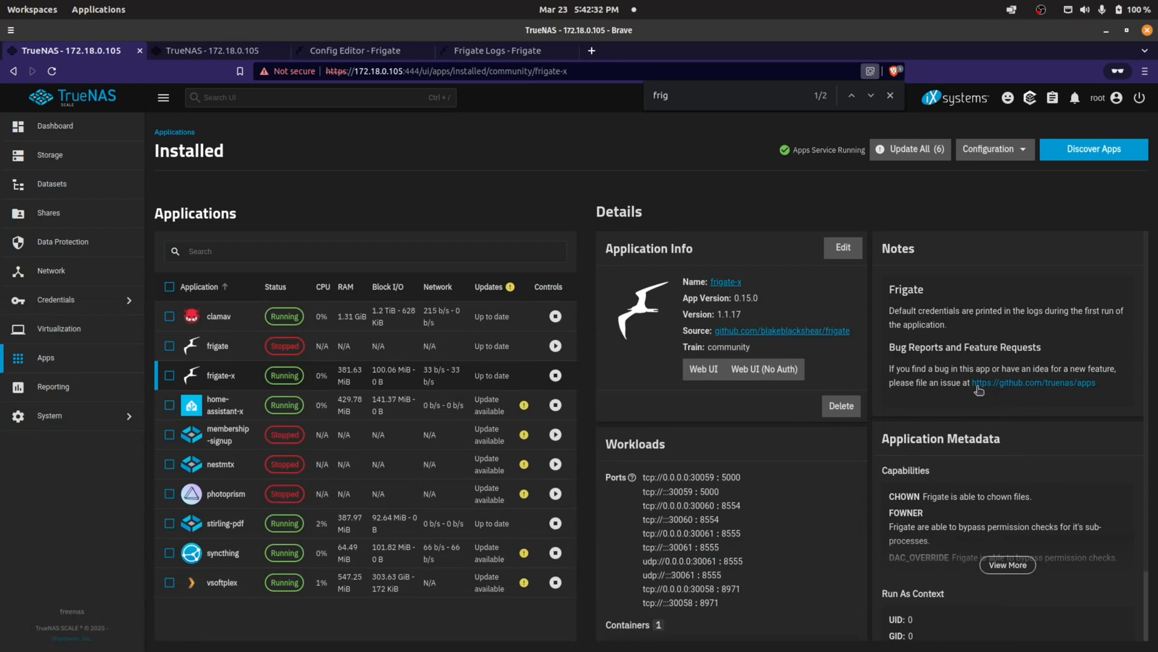
scroll(975, 386, down, 2)
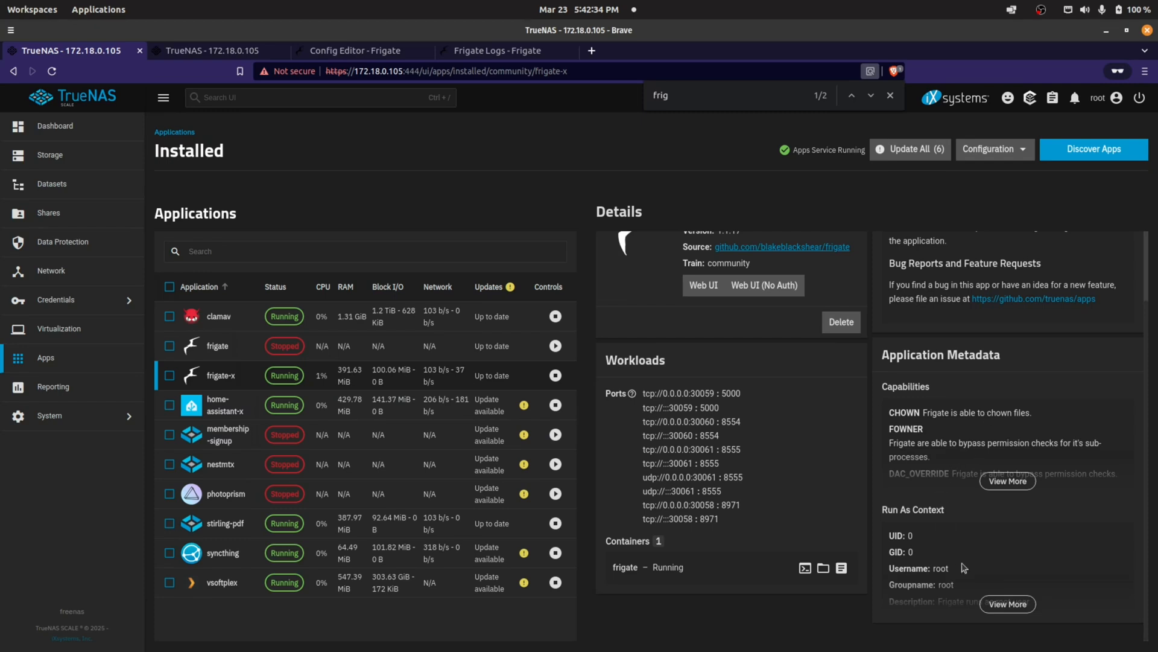
click(1013, 602)
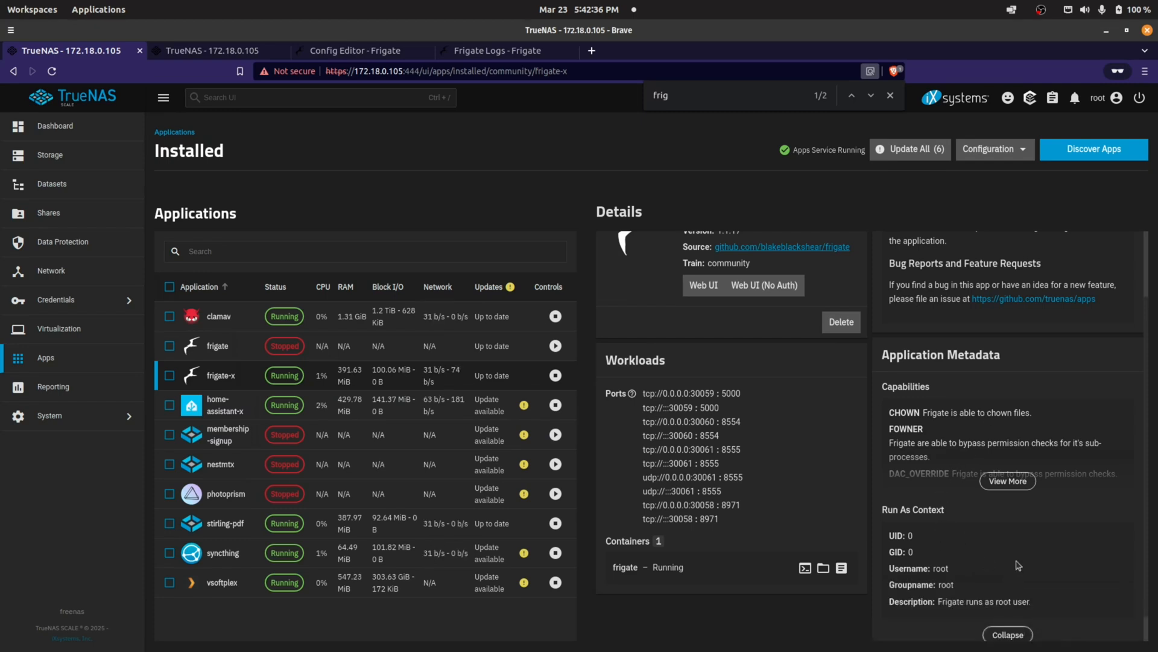
scroll(1018, 565, down, 1)
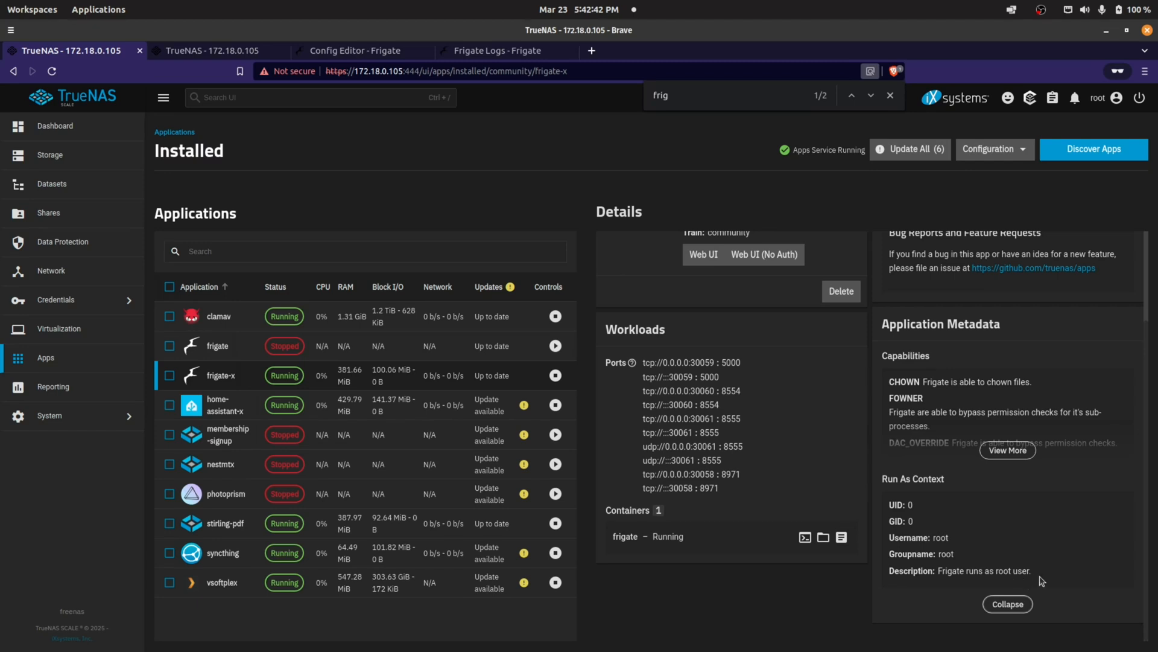
scroll(1025, 533, up, 4)
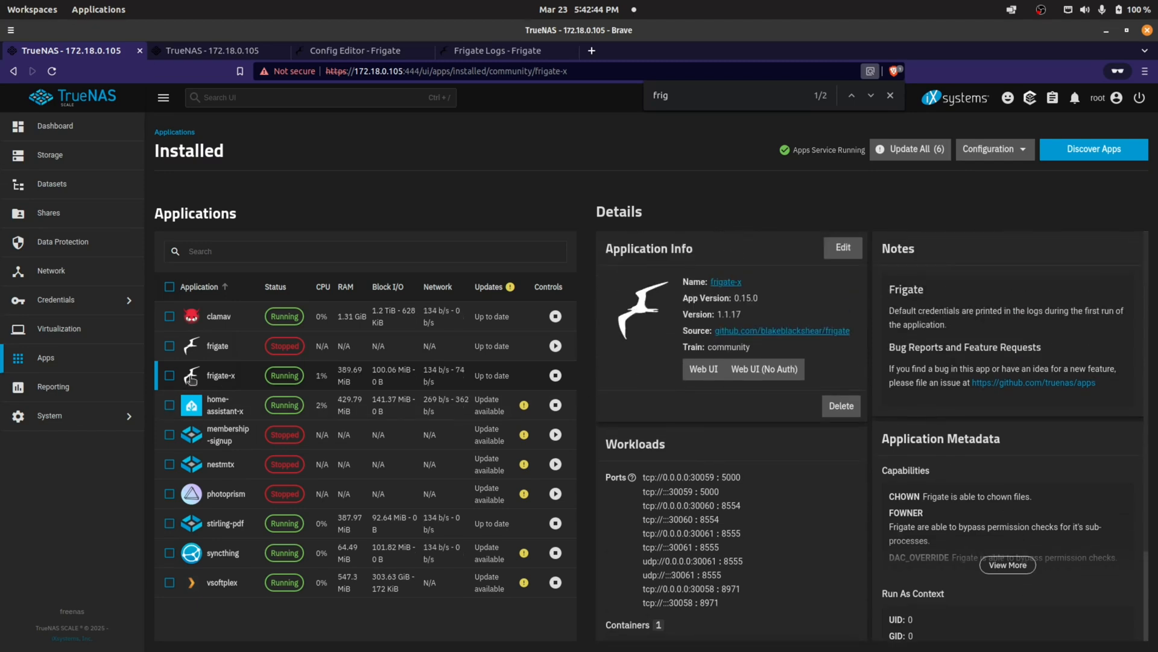
Return to the terminal and list the current frigate mount directory and /mnt/tank in long format
mouse_move(3, 446)
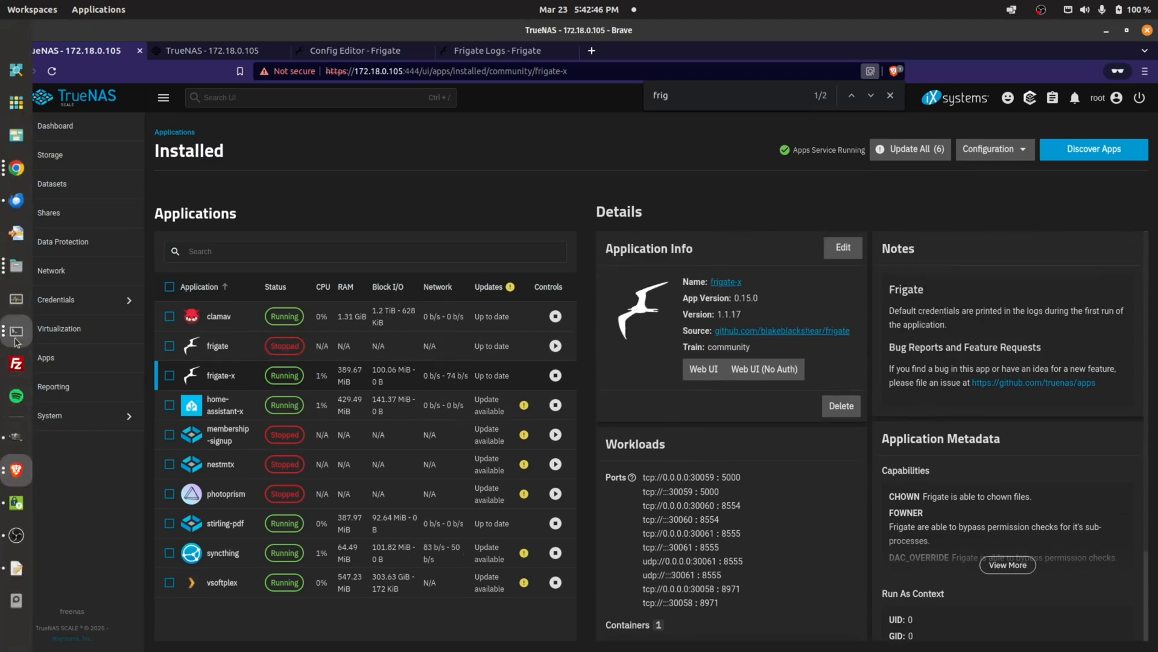
click(16, 336)
text(ls -la)
key(Return)
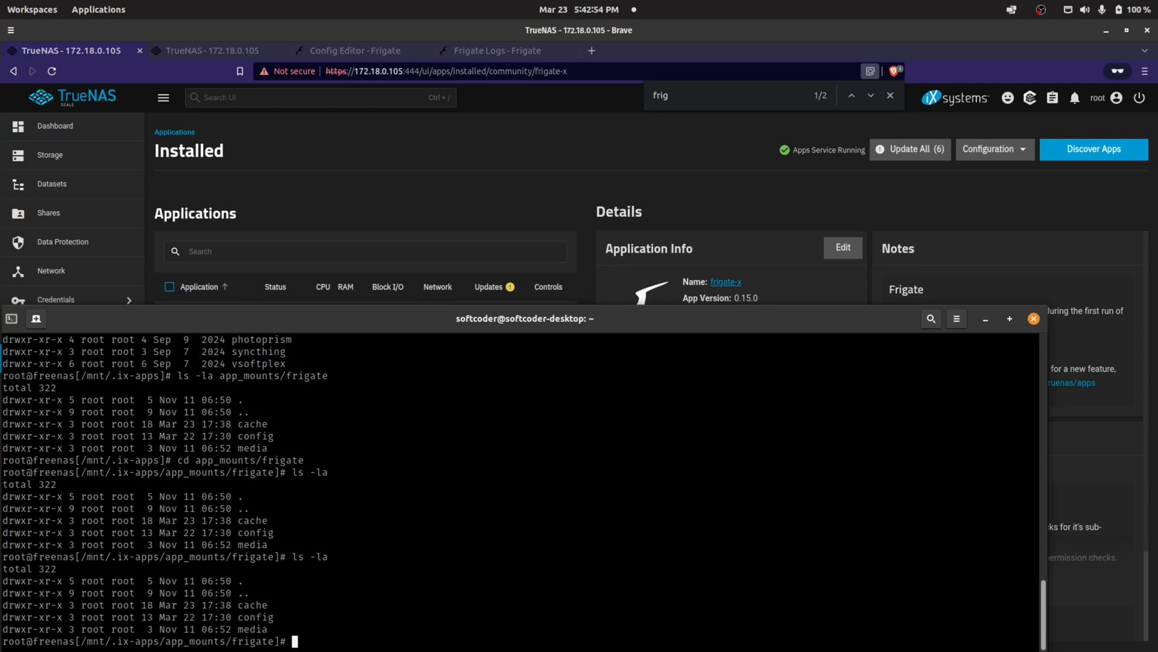
text(ls -la /mnt/tank/)
key(Return)
List /mnt/tank/docker-app-data and its frigate subdirectory in long format
key(Up)
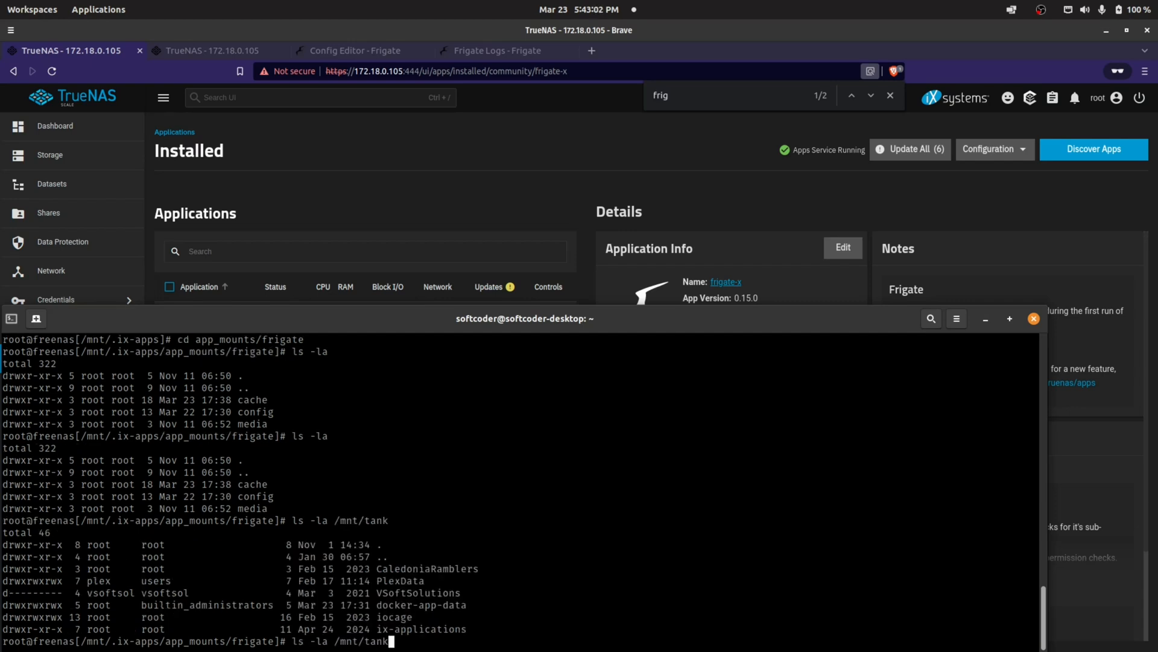
text(/d)
key(Tab)
key(Return)
key(Up)
text(/fr)
key(Tab)
key(Return)
List the files of the new instance in /mnt/tank/docker-app-data/frigate/config
key(Up)
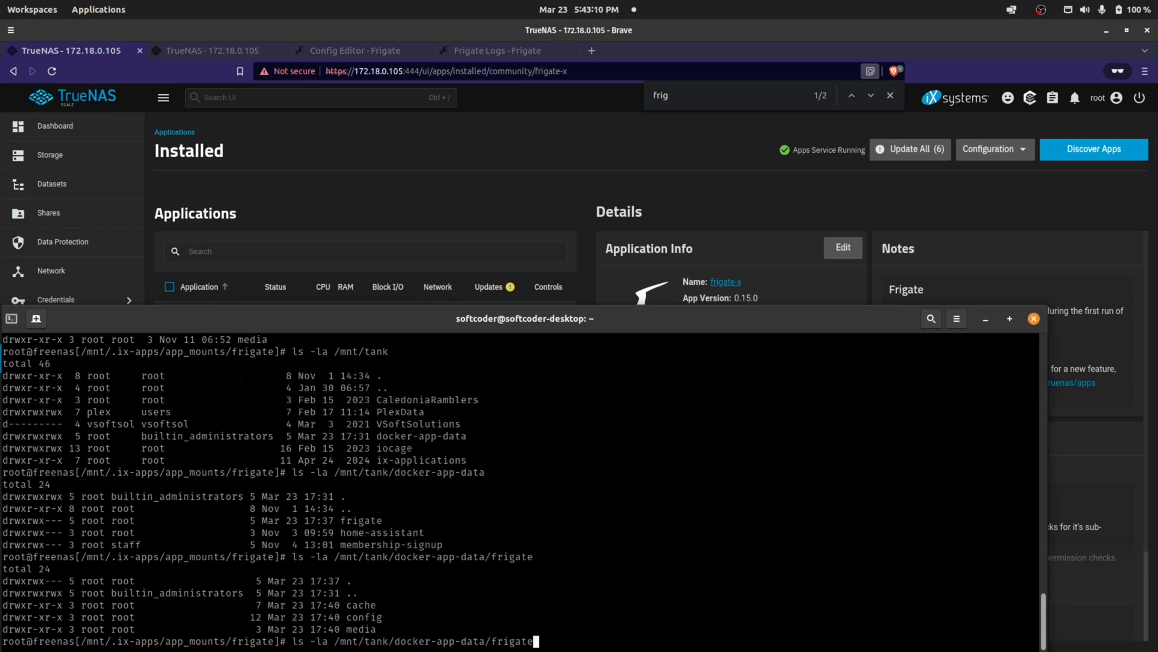
text(/co)
key(Tab)
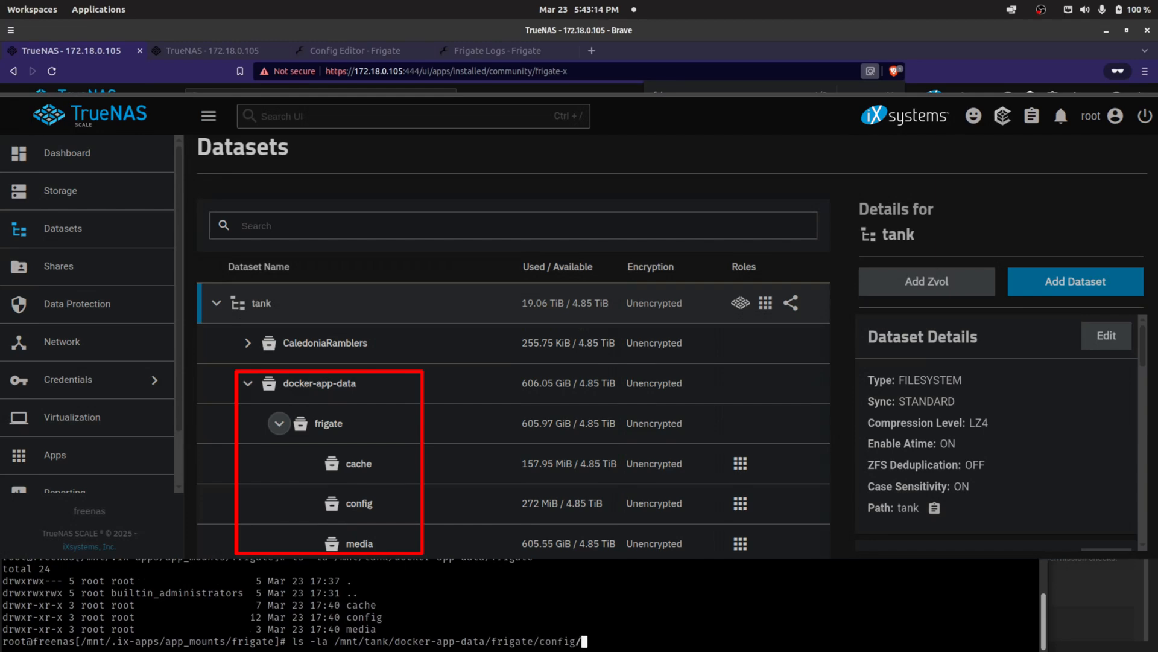
key(Return)
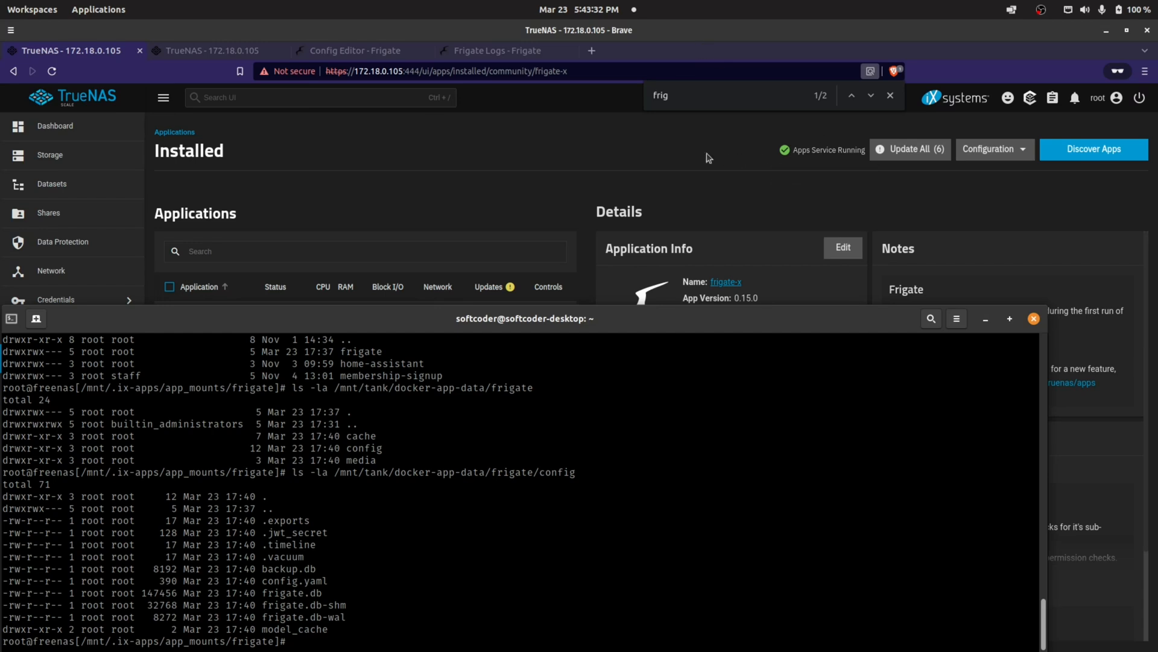
Stop the frigate-x app in TrueNAS and list the old instance's mount directory again in the terminal
click(677, 152)
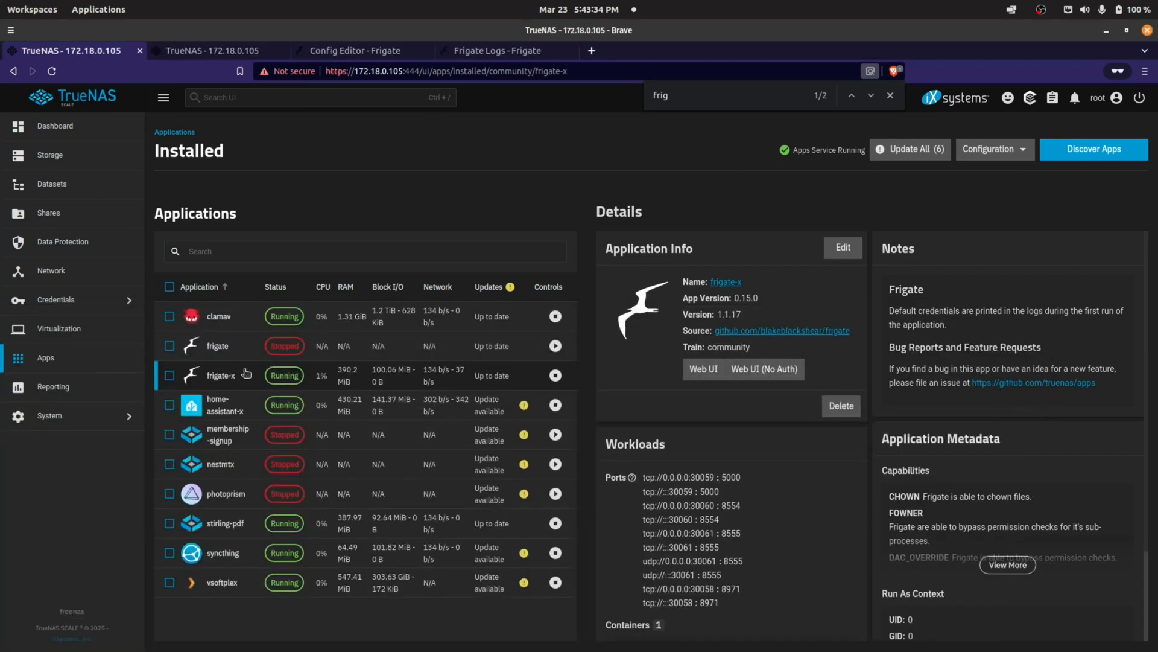
click(556, 376)
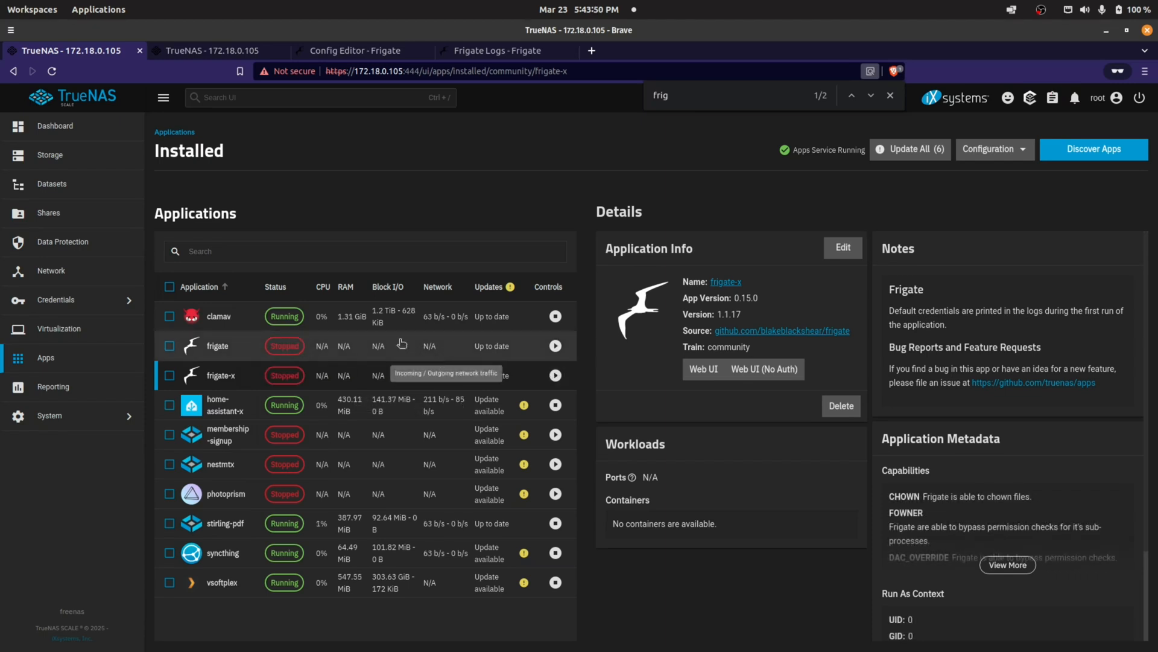
mouse_move(12, 483)
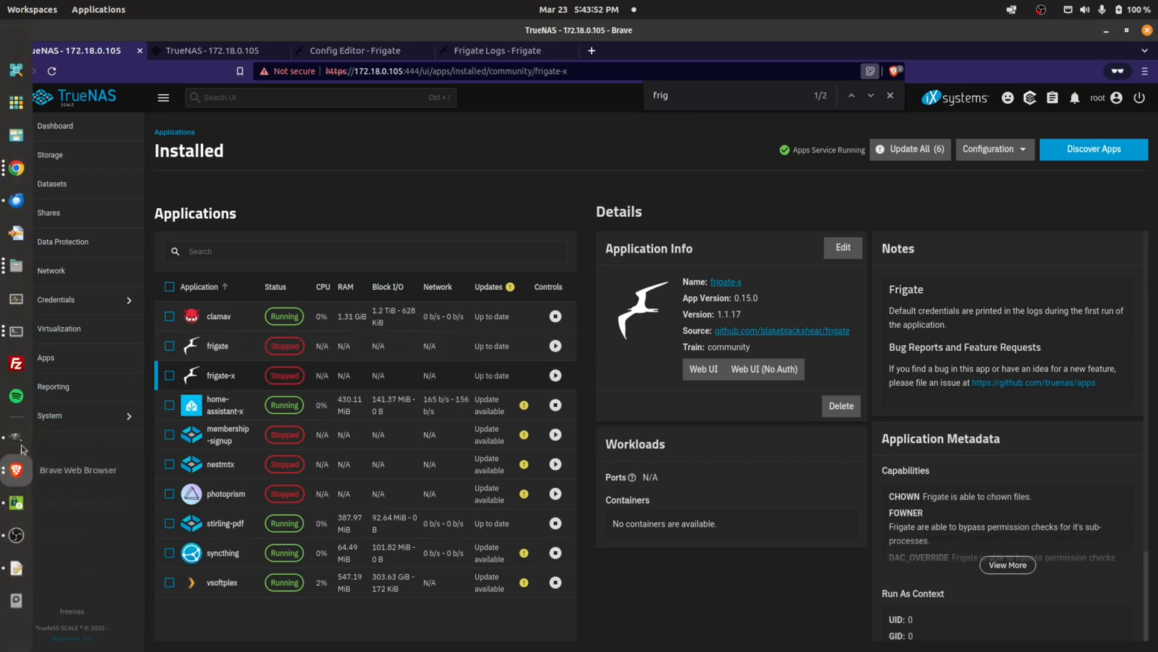
click(16, 330)
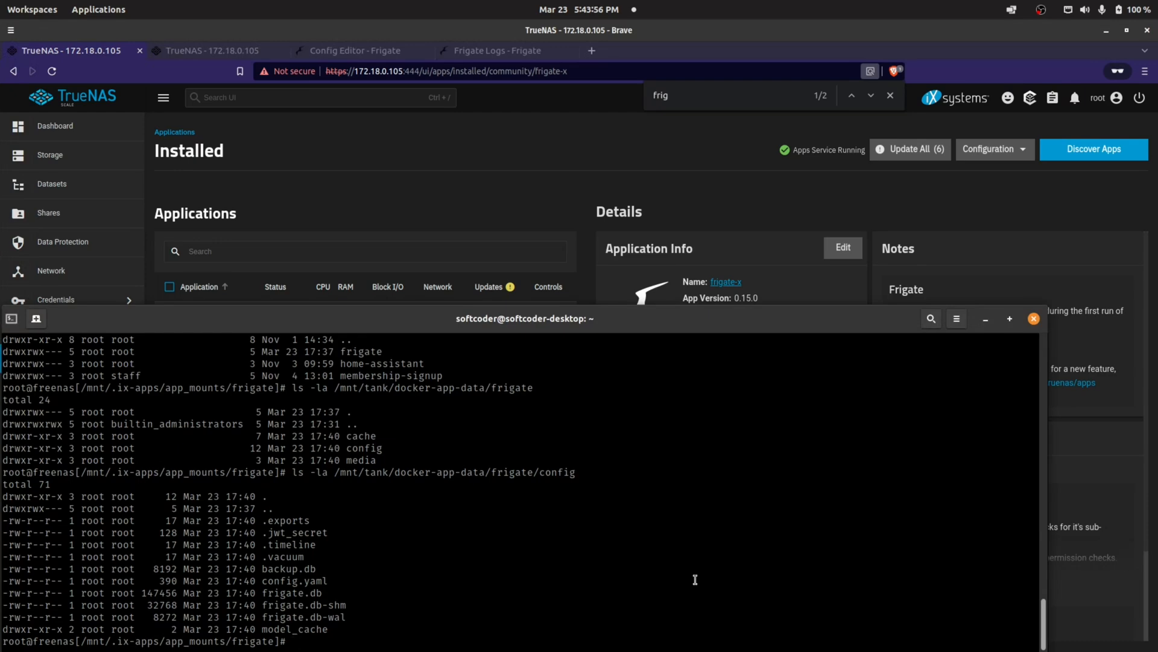
text(ls -la)
key(Return)
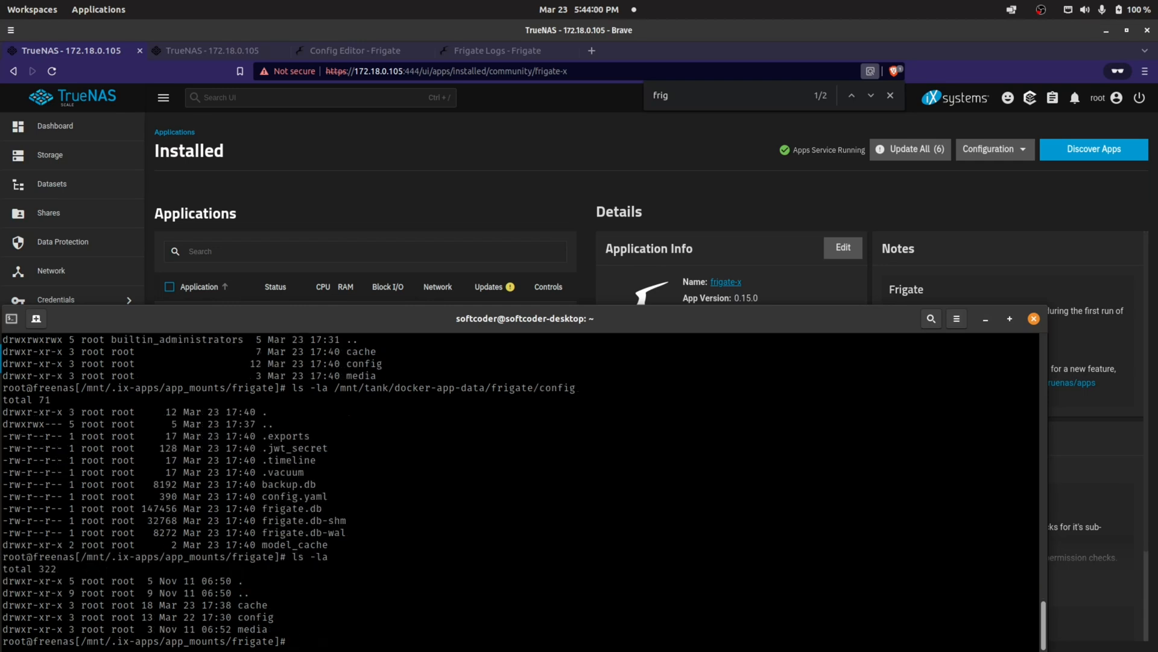
Recursively copy everything in the current frigate mount directory to /mnt/tank/docker-app-data/frigate/ with cp -r
text(cp -r *)
drag(334, 389, 569, 392)
key(ctrl+c)
right_click(567, 392)
key(Escape)
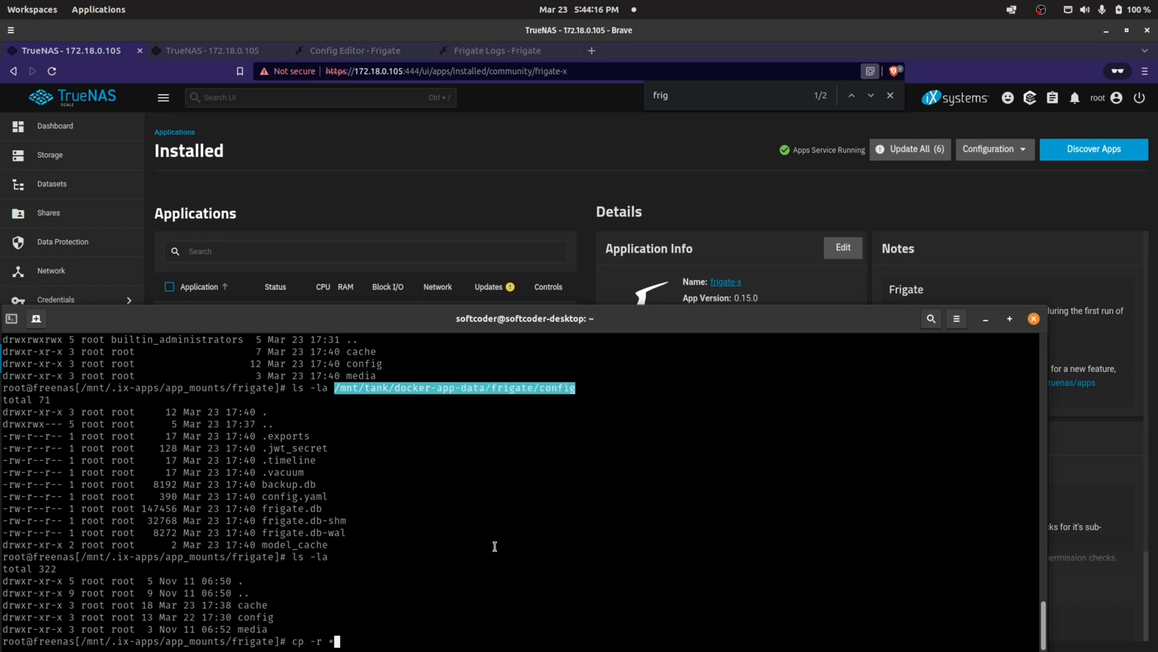
right_click(417, 635)
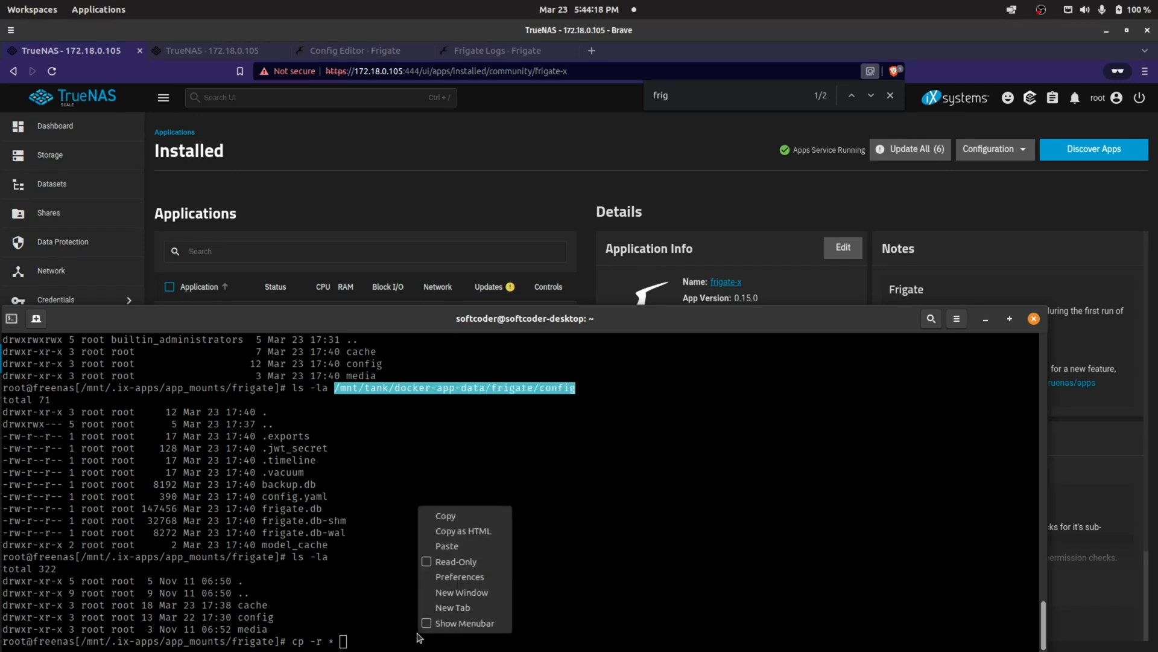
click(446, 545)
key(BackSpace)
key(BackSpace)
key(BackSpace)
key(BackSpace)
key(BackSpace)
key(BackSpace)
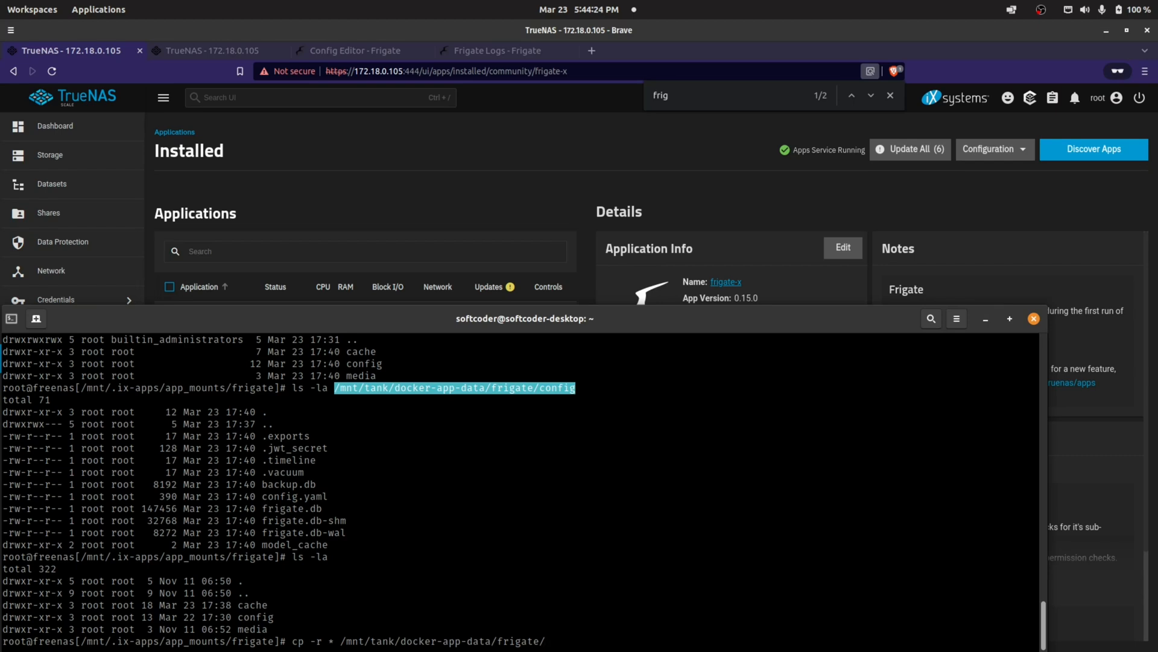
key(Return)
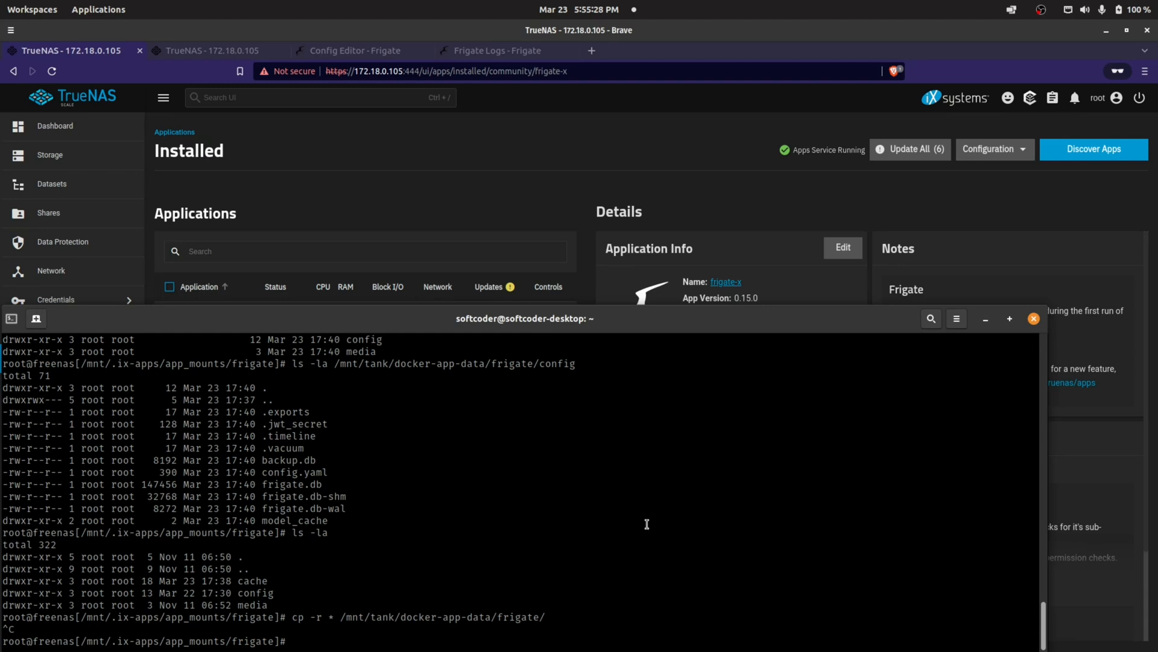
Recursively copy the contents of the old instance's cache directory to /mnt/tank/docker-app-data/frigate/cache with cp -r
key(Up)
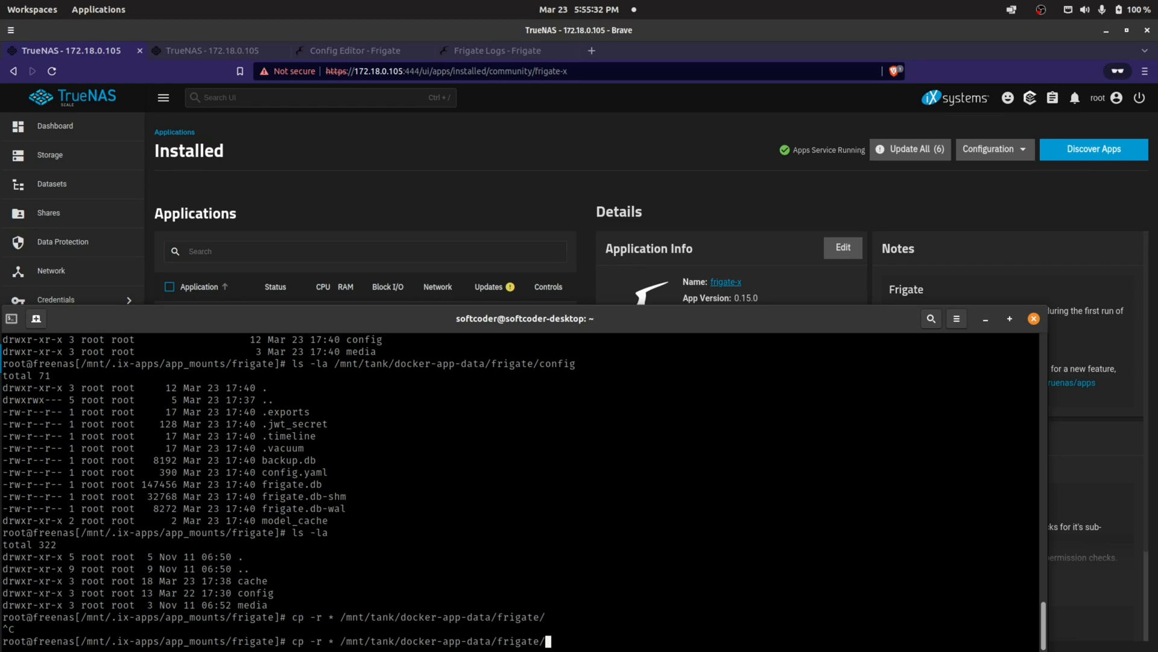
key(Tab)
key(Tab)
text(ca)
key(Tab)
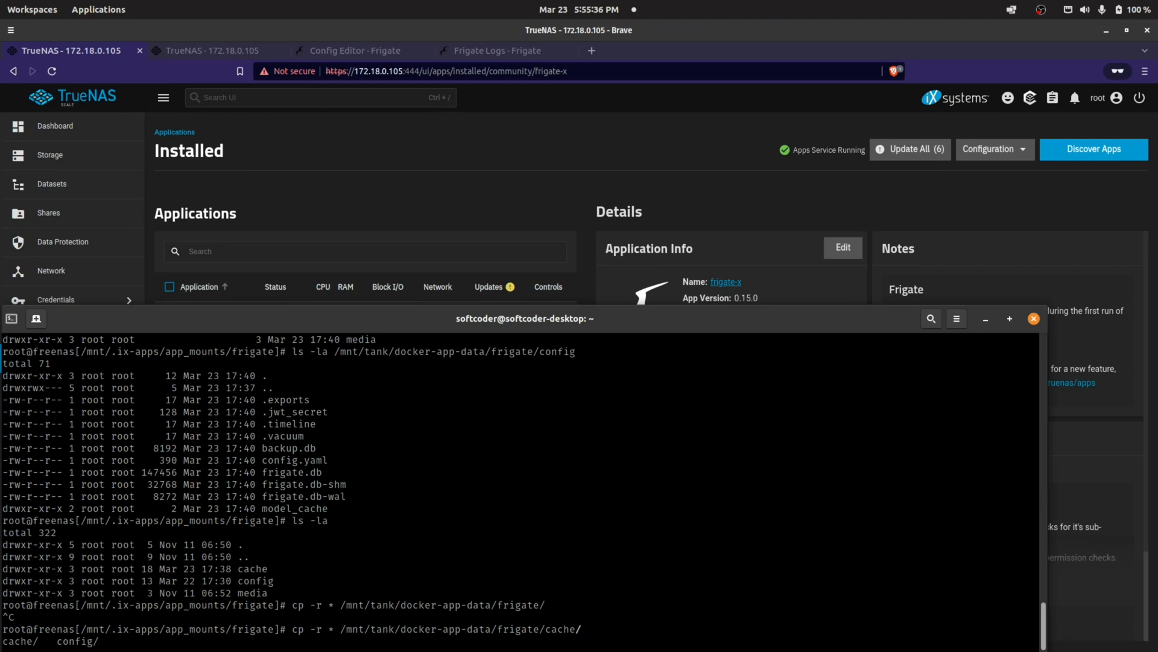
key(BackSpace)
key(Left)
key(Left)
key(Left)
key(Left)
key(Left)
key(Left)
key(Left)
key(Left)
key(Left)
key(Left)
key(Left)
key(Left)
key(Left)
key(Left)
key(Left)
key(Left)
key(Left)
key(Left)
key(Left)
key(Left)
key(Left)
text(cache/)
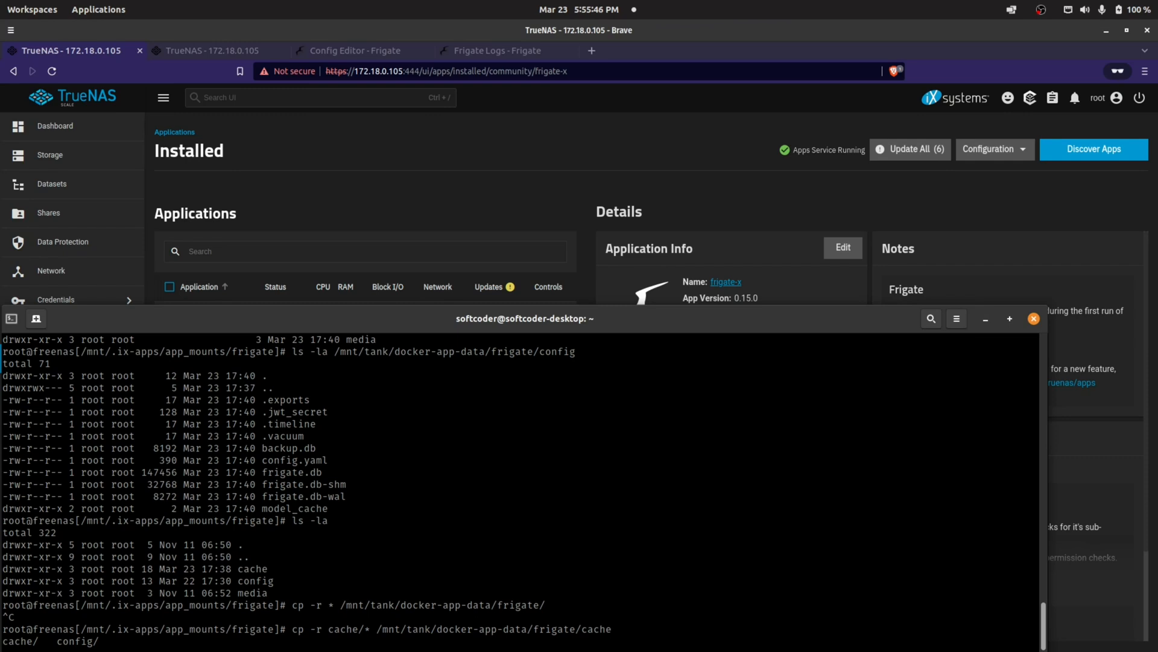
key(Return)
Recursively copy the contents of the config directory to /mnt/tank/docker-app-data/frigate/config
key(Up)
key(Left)
key(Left)
key(Left)
key(Left)
key(Left)
key(Left)
key(Left)
key(Left)
key(Left)
key(Left)
key(Left)
key(Left)
key(Left)
key(Left)
key(Left)
key(Left)
key(Left)
key(Left)
key(Left)
key(Left)
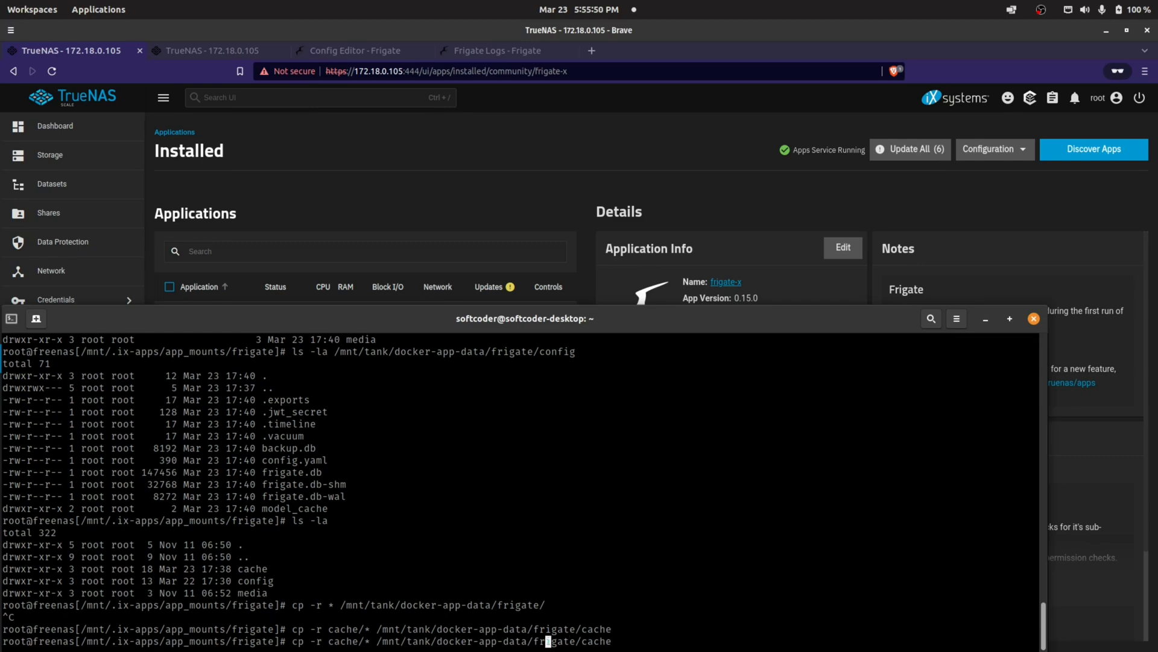
key(BackSpace)
key(BackSpace)
key(BackSpace)
key(BackSpace)
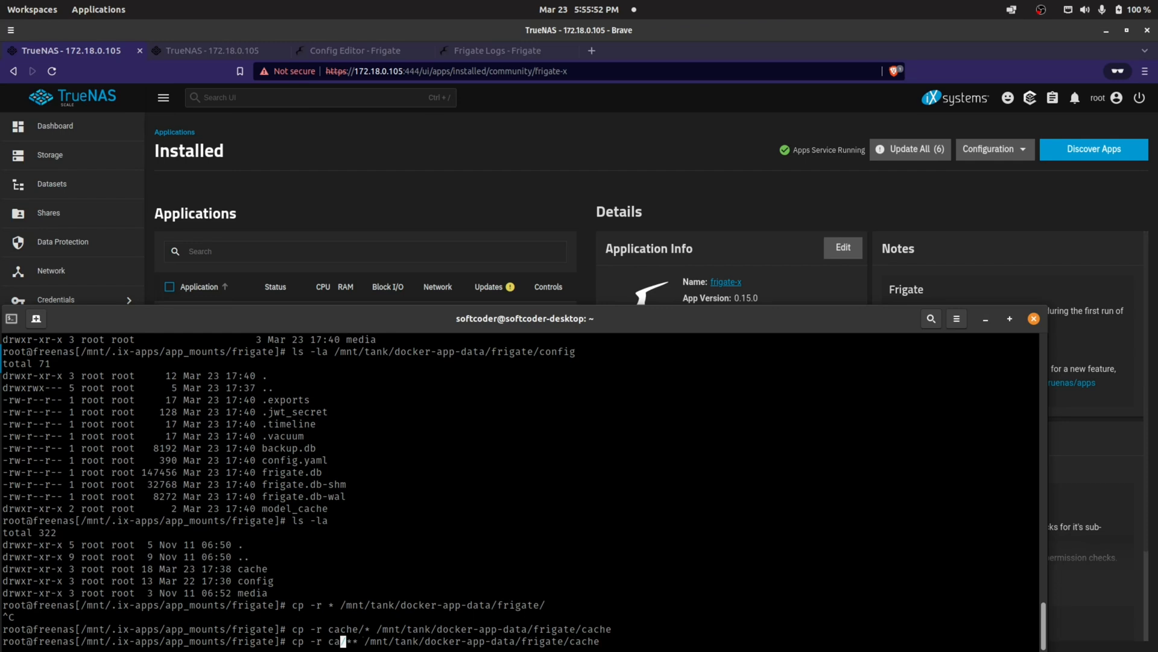
text(onfig)
key(End)
key(BackSpace)
key(BackSpace)
key(BackSpace)
key(BackSpace)
text(onfig)
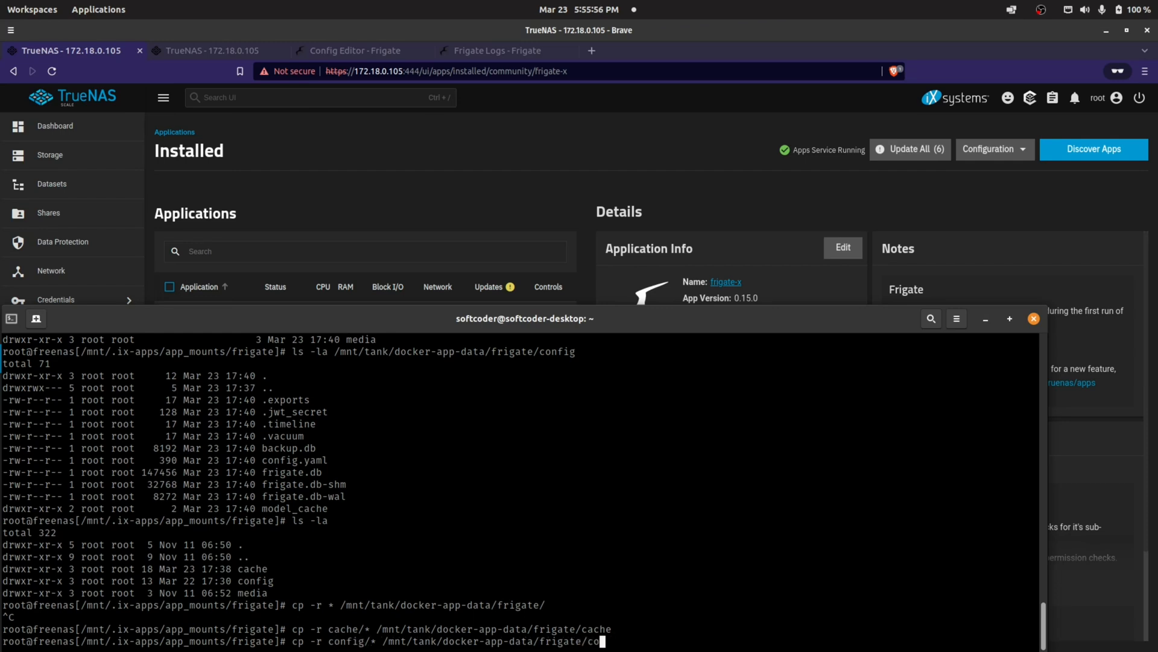
key(Return)
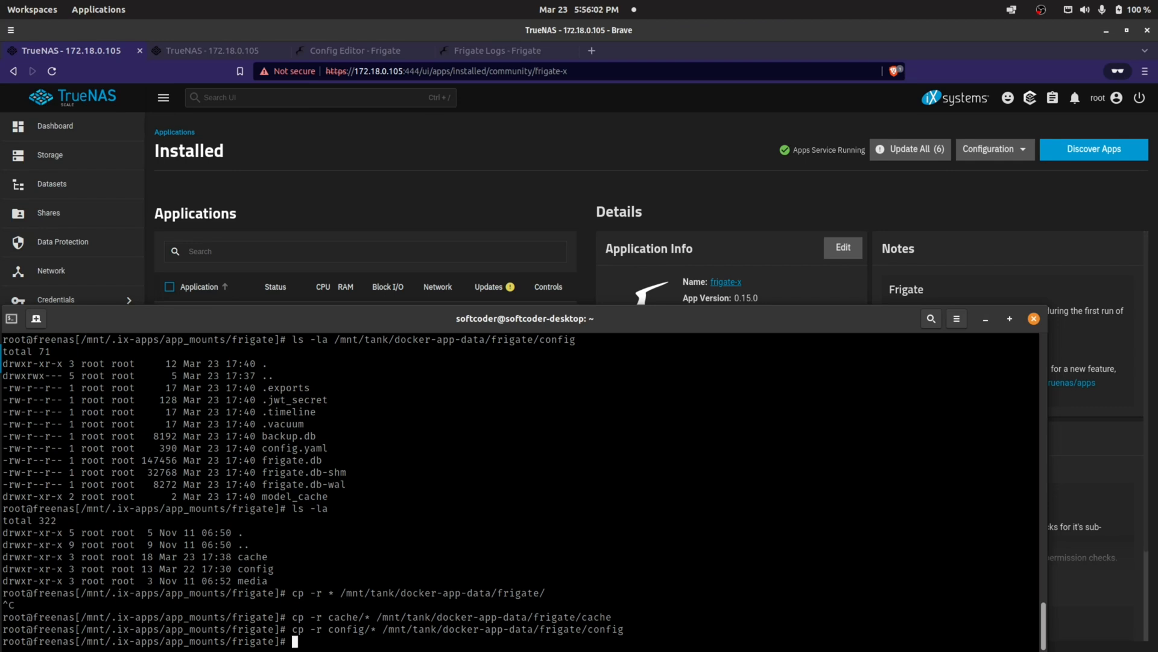
Try to move the media directory to /mnt/tank/docker-app-data/frigate using mv with the -r option
text(mv)
text( -0)
text( med)
key(Tab)
key(BackSpace)
text(/mnt /tmp/sys)
key(Tab)
key(BackSpace)
key(BackSpace)
key(BackSpace)
key(BackSpace)
key(BackSpace)
key(BackSpace)
key(BackSpace)
key(BackSpace)
key(BackSpace)
key(BackSpace)
key(BackSpace)
key(BackSpace)
key(BackSpace)
key(BackSpace)
key(BackSpace)
key(BackSpace)
key(BackSpace)
key(BackSpace)
key(BackSpace)
key(BackSpace)
key(BackSpace)
key(BackSpace)
key(BackSpace)
key(BackSpace)
key(BackSpace)
key(BackSpace)
key(BackSpace)
key(BackSpace)
key(BackSpace)
key(BackSpace)
key(BackSpace)
key(BackSpace)
key(BackSpace)
key(BackSpace)
key(BackSpace)
key(BackSpace)
key(BackSpace)
key(BackSpace)
key(BackSpace)
key(BackSpace)
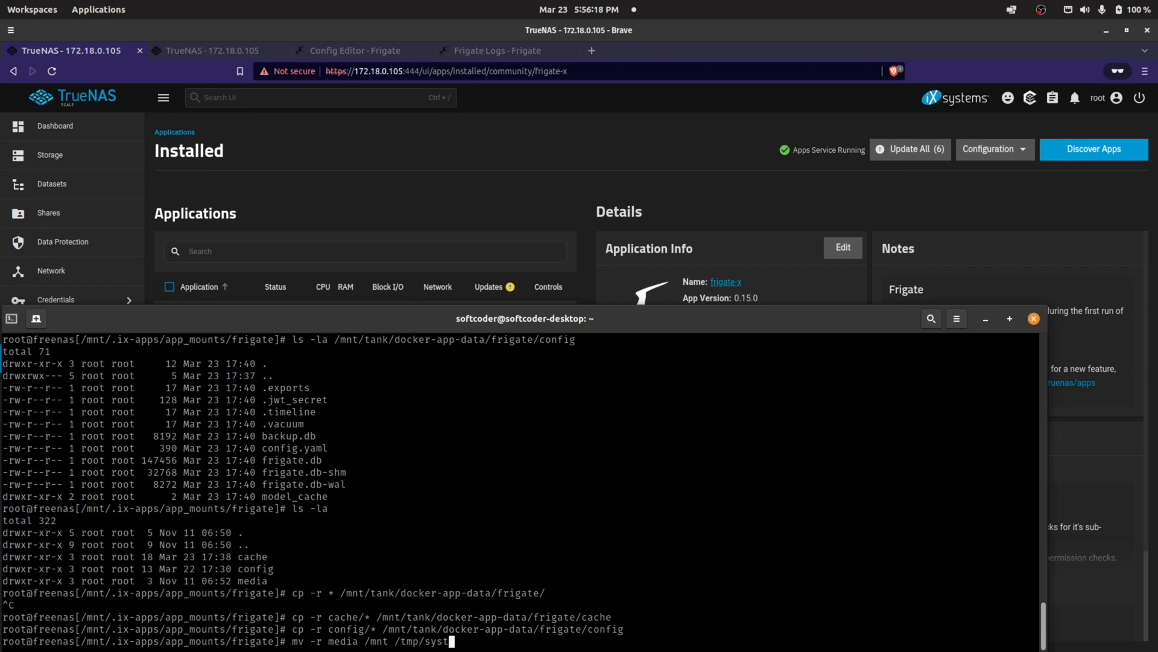
text(/tank/docker-app-data/)
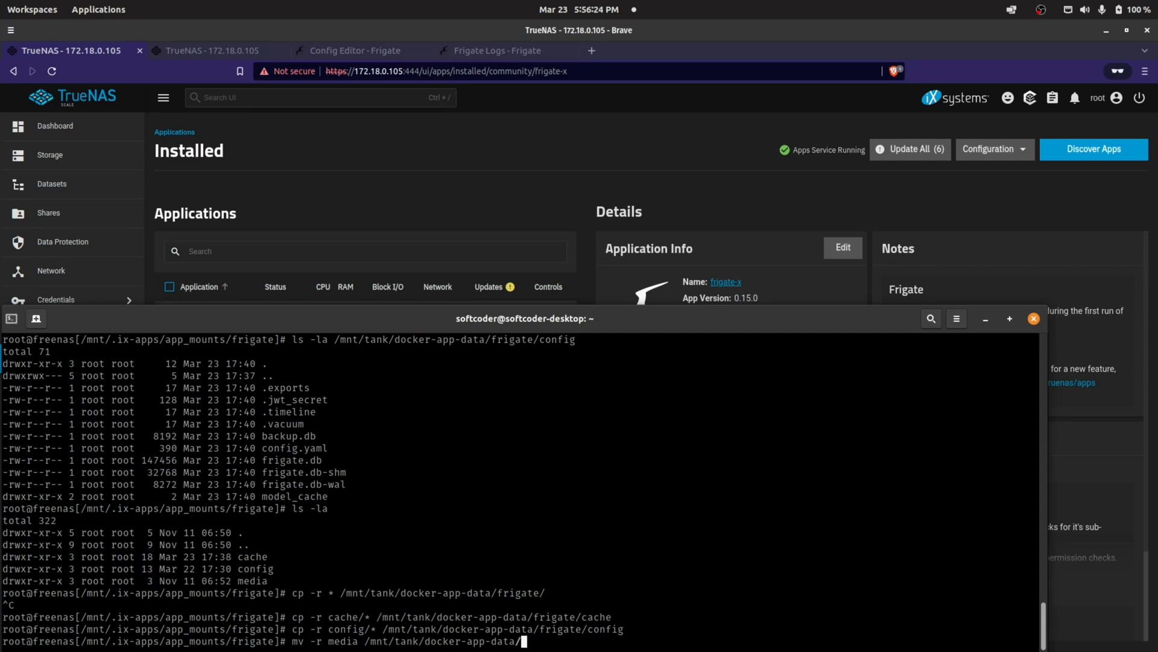
text(frigate/)
key(BackSpace)
key(Return)
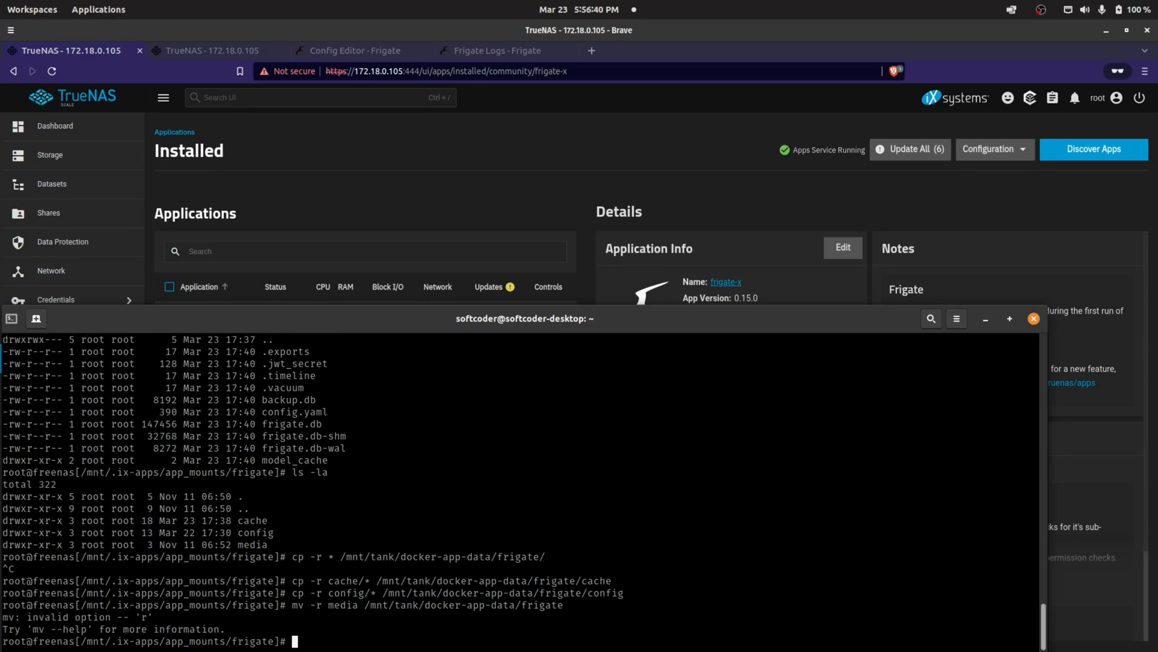
Remove the -r option and try to move the media directory to /mnt/tank/docker-app-data/frigate with plain mv
key(Up)
key(Home)
key(Right)
key(Right)
key(Right)
key(Delete)
key(Delete)
key(Delete)
key(Delete)
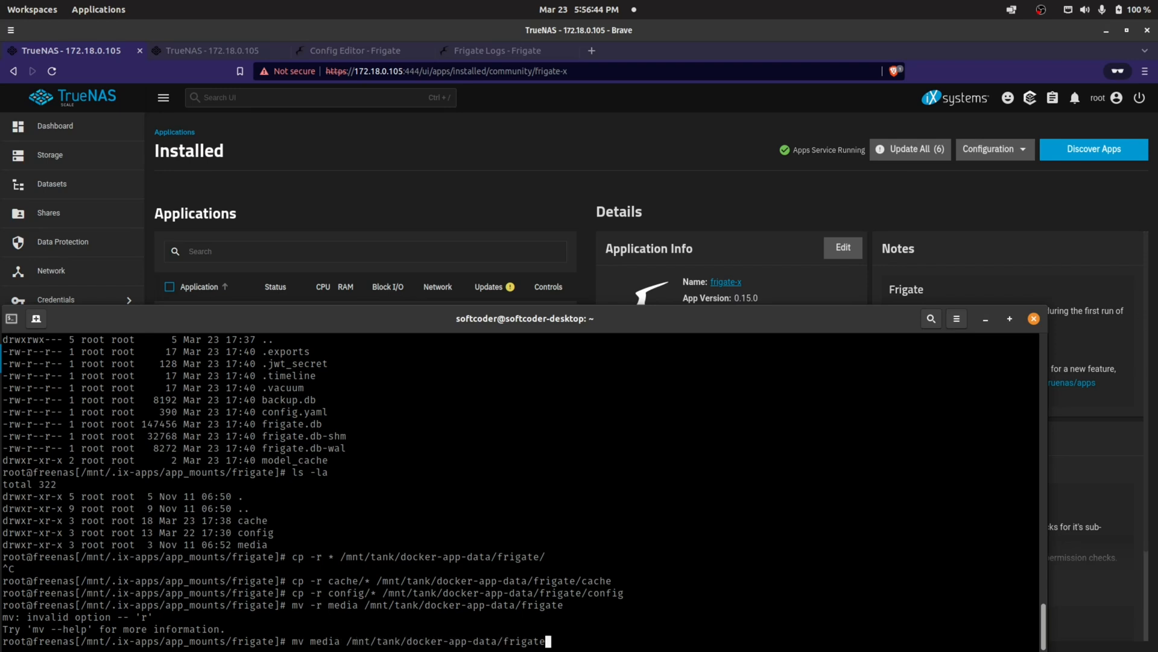
key(Return)
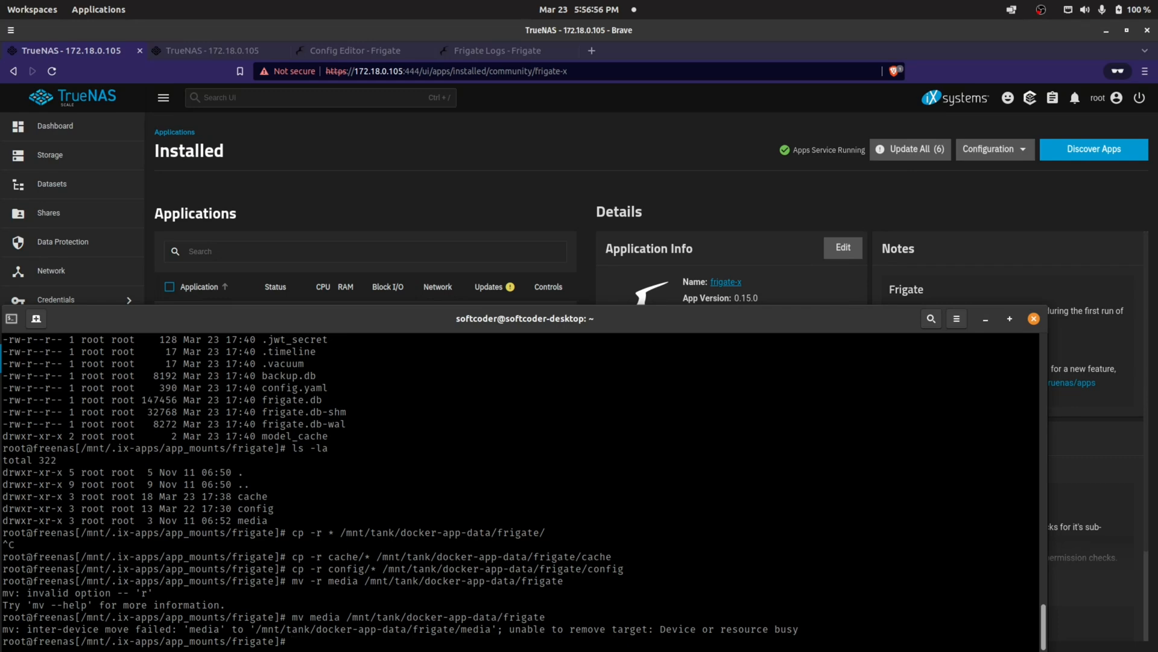
key(Up)
key(ctrl+Left)
key(ctrl+Left)
key(ctrl+Left)
key(Left)
key(Left)
key(Left)
key(Left)
key(Left)
key(Left)
key(Left)
key(Left)
key(Left)
key(Left)
key(Left)
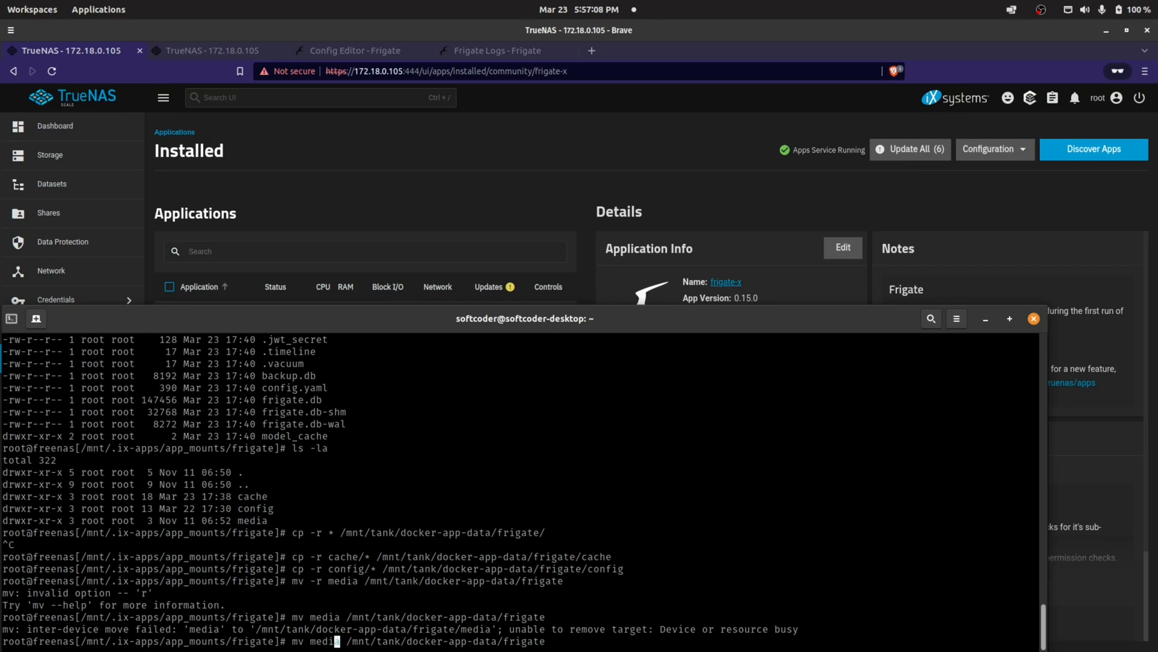
key(Down)
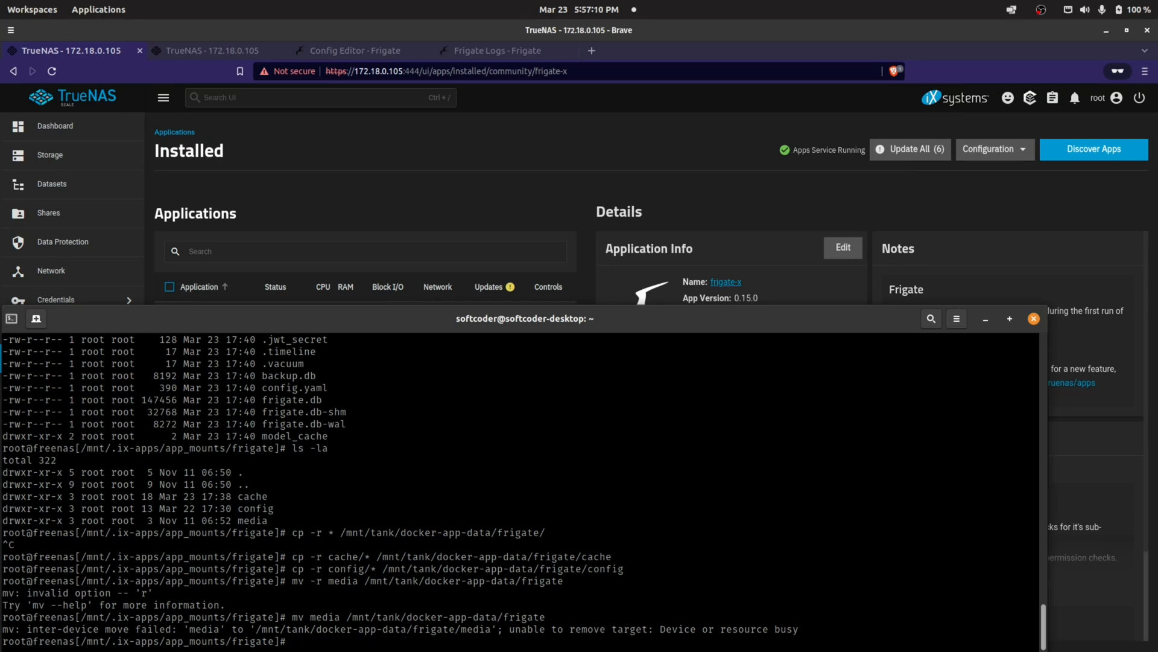
Change into the old instance's media directory and list its contents in long format
text(cd media/)
key(BackSpace)
key(Return)
text(ls -la)
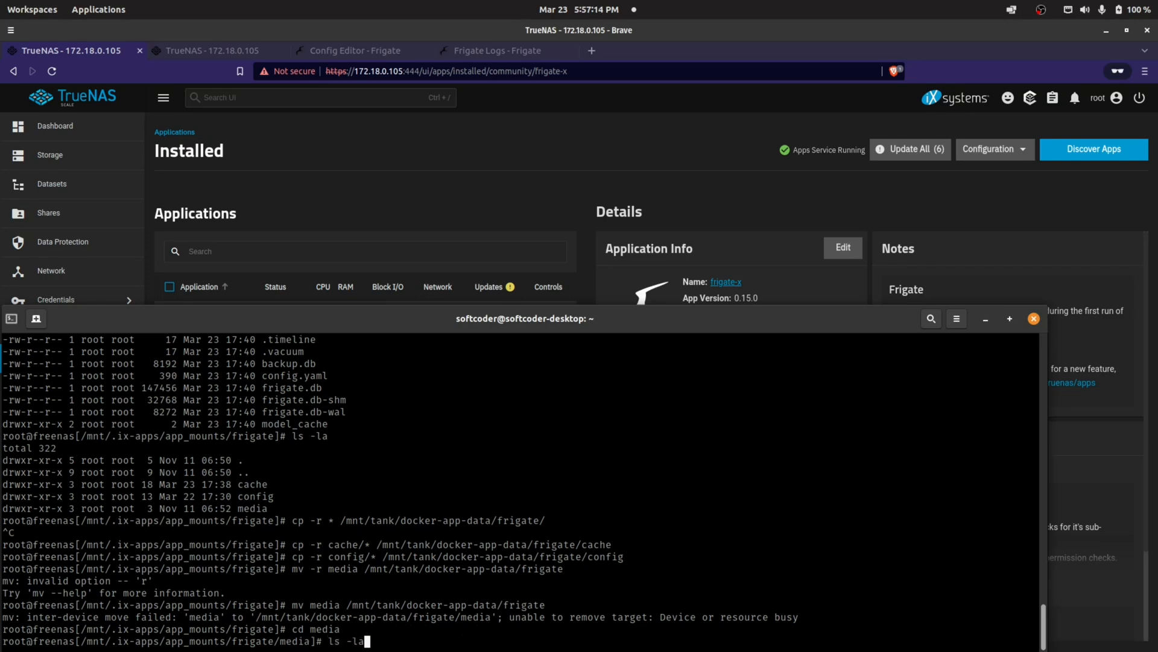
key(Return)
Move the frigate directory to /mnt/tank/docker-app-data/frigate/media and list the source media directory in long format
key(Up)
key(Up)
key(Up)
key(Home)
key(Right)
key(Right)
key(Right)
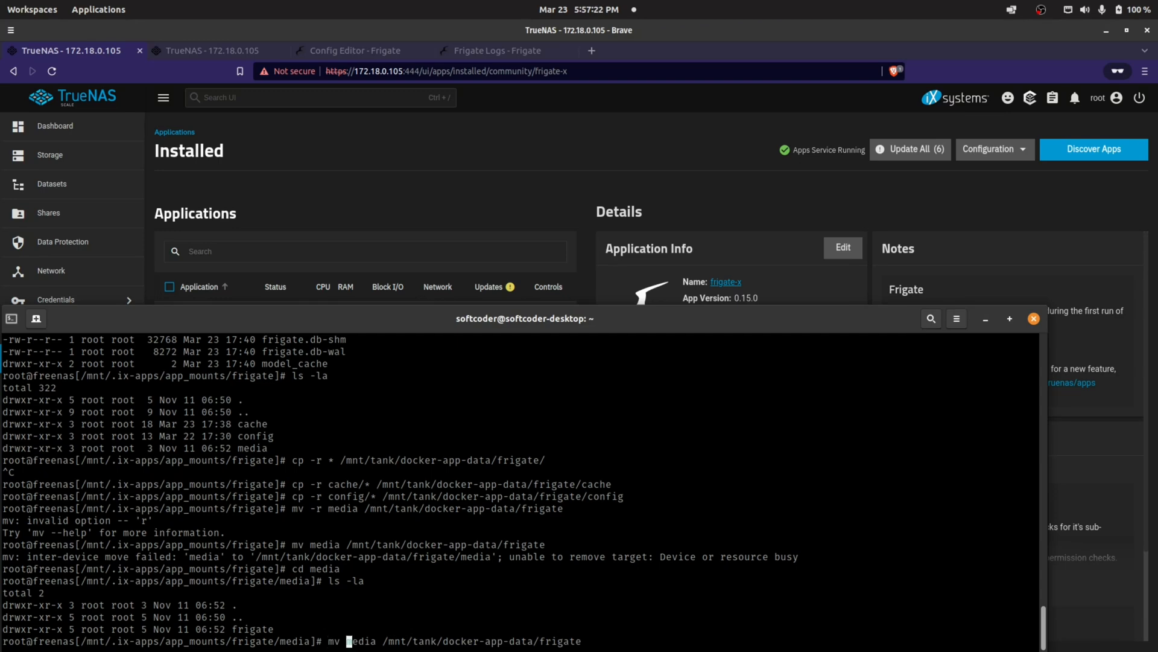
key(Delete)
key(Delete)
key(Delete)
key(Delete)
key(Delete)
key(Delete)
text(frigsate)
key(Left)
key(Left)
key(Left)
key(BackSpace)
key(Right)
key(Right)
key(Right)
key(End)
text(/media/)
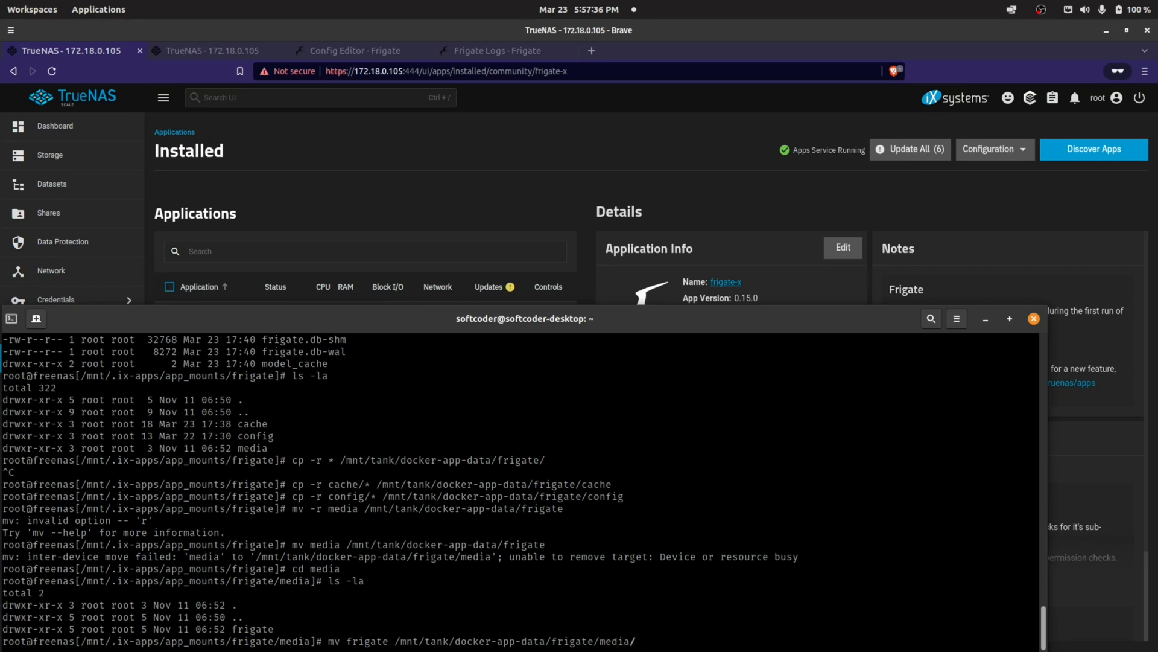
key(BackSpace)
key(Return)
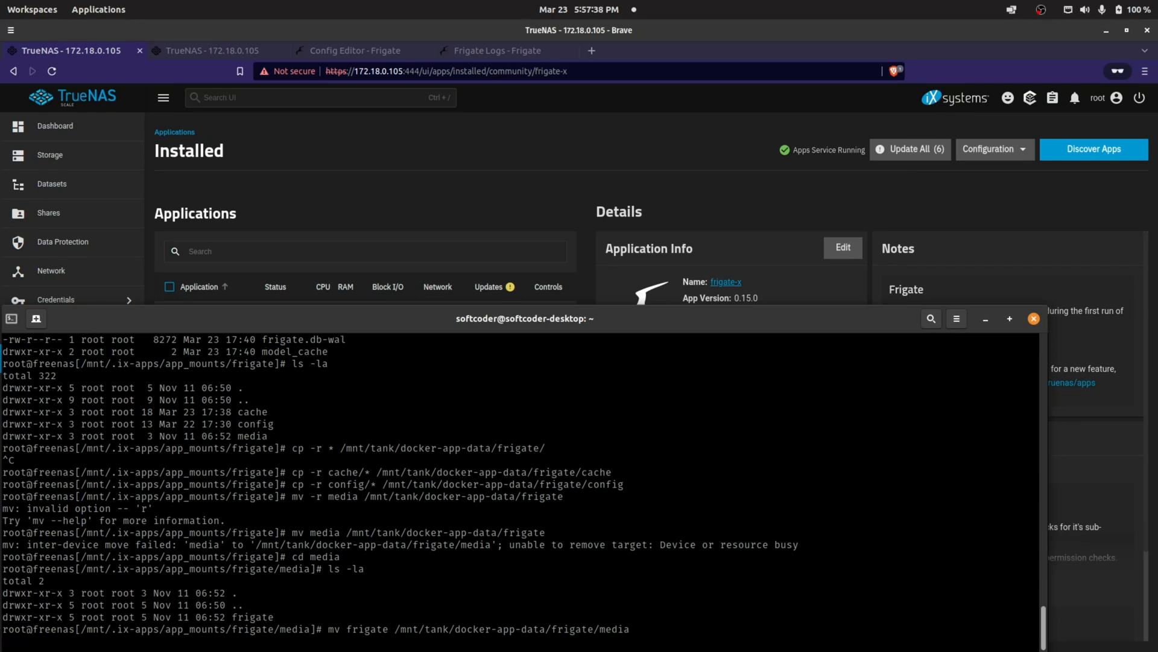
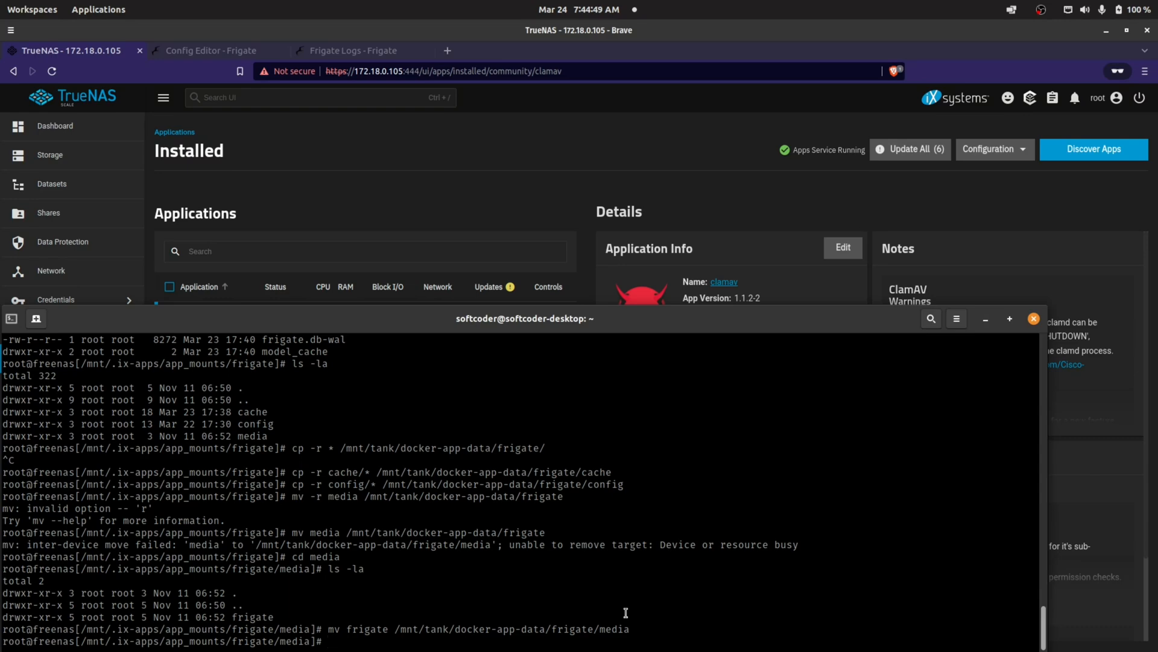
text(ls -la)
key(Return)
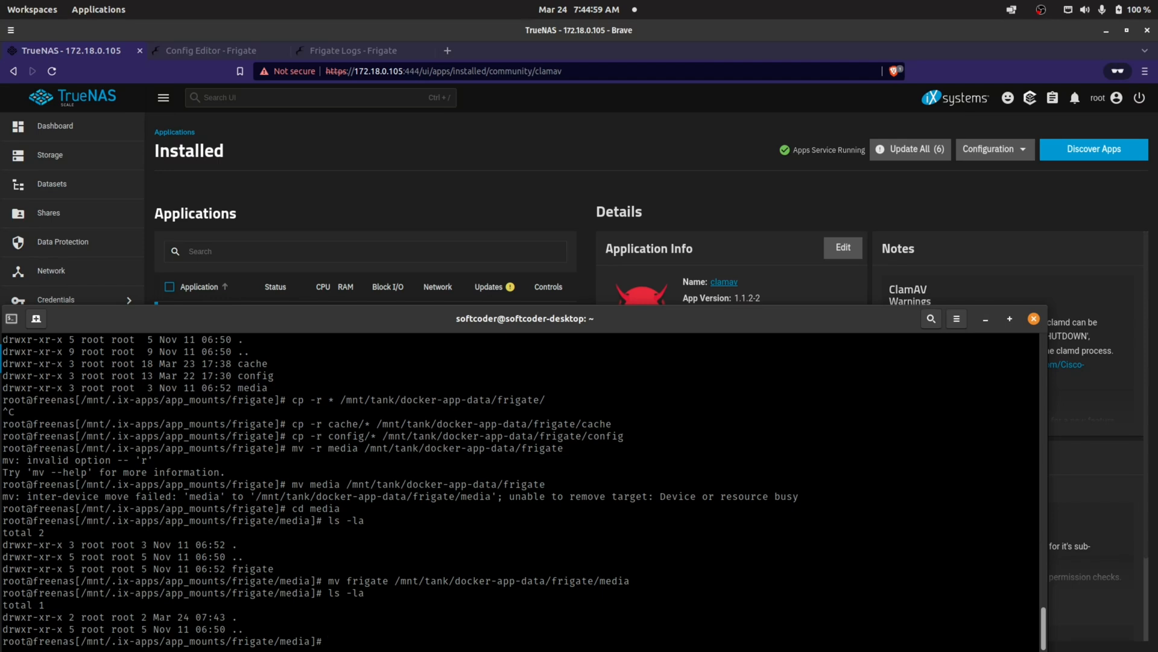
Change into /mnt/tank and list its contents
text(cd /)
text(mnt/)
text(da)
key(BackSpace)
key(BackSpace)
text(tank/da)
text(t)
key(BackSpace)
key(BackSpace)
key(BackSpace)
key(Return)
text(ls)
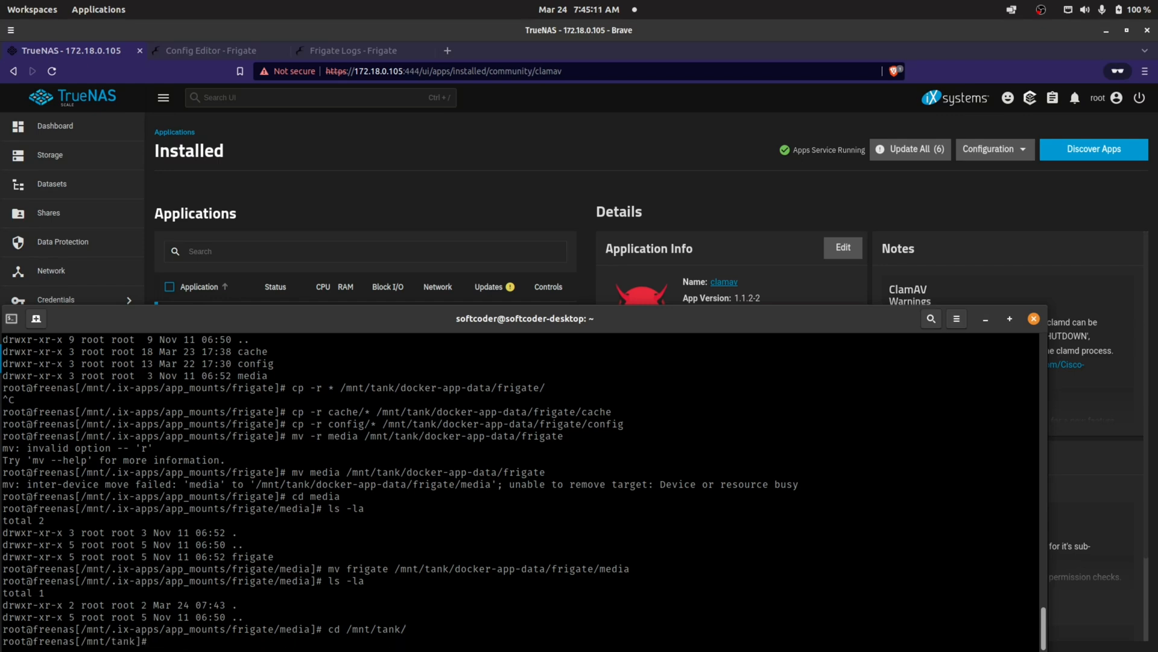
key(Return)
Change into the docker-app-data directory and list its contents
text(cd docker-app-data)
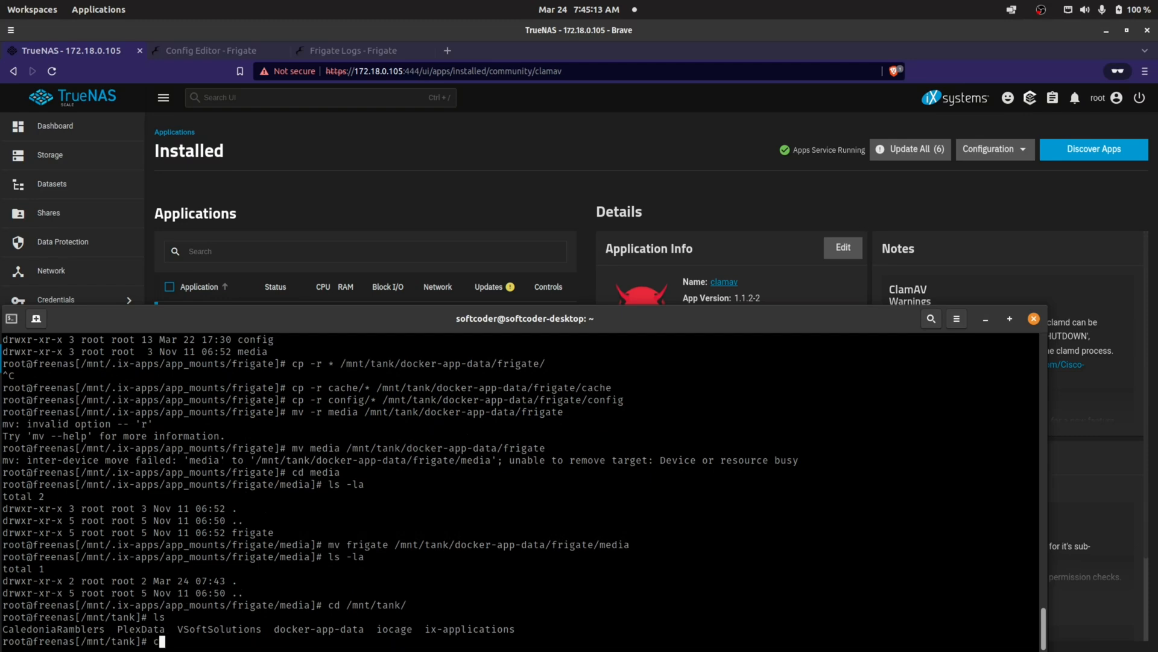
key(Return)
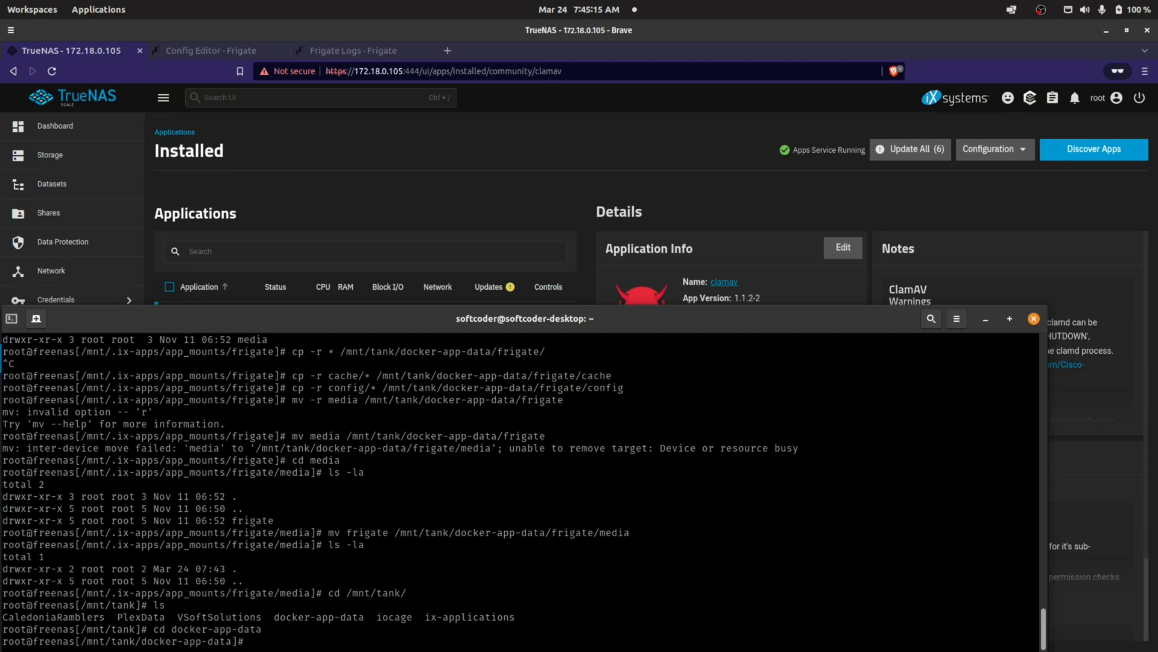
text(ls)
key(Return)
Change into the new frigate directory and list its contents in long format
text(cd frigate)
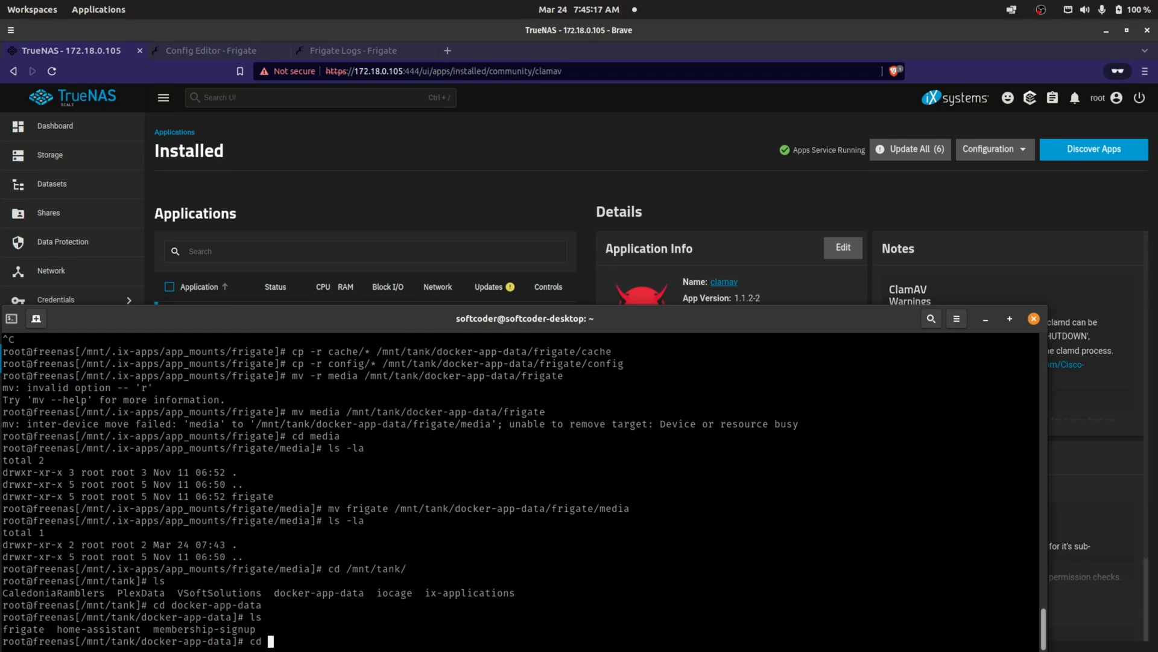
key(Return)
text(ls -la)
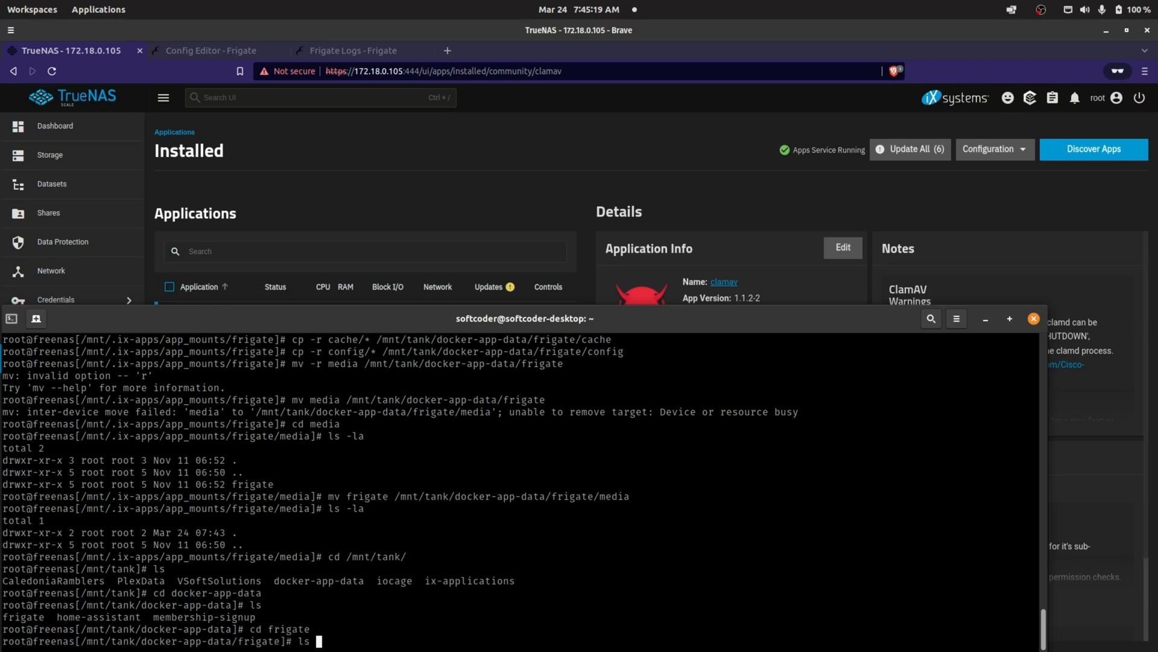
key(Return)
List the media directory and its frigate subdirectory in long format to check the moved files
key(Up)
text(media)
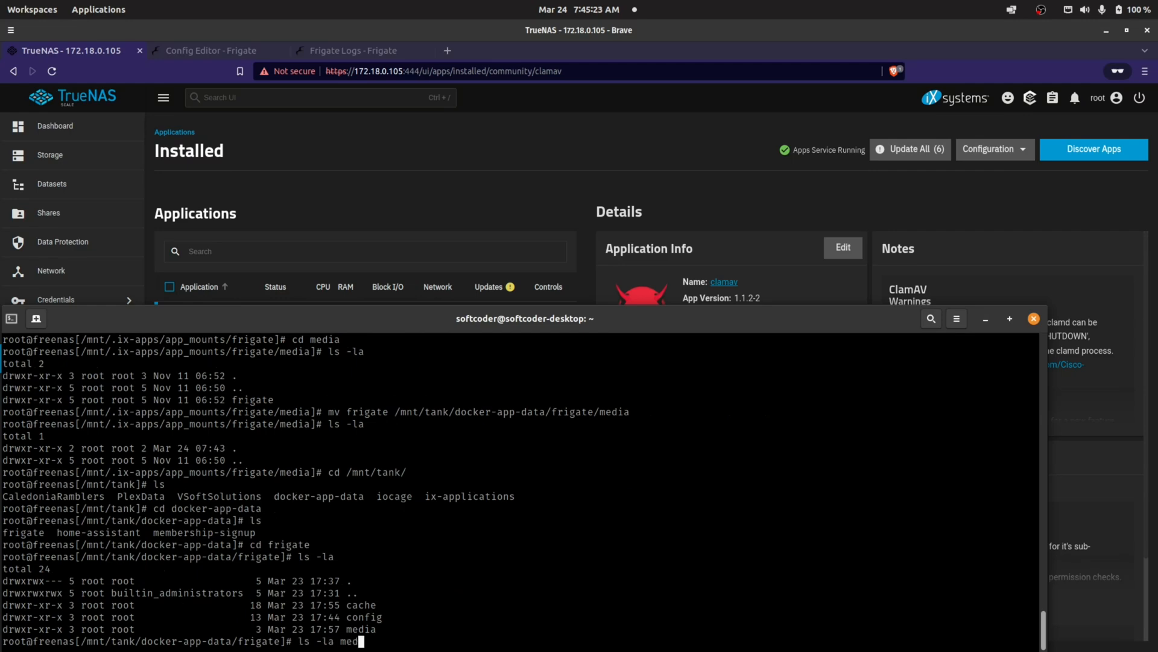
key(Return)
key(Up)
text(/frigate)
key(Return)
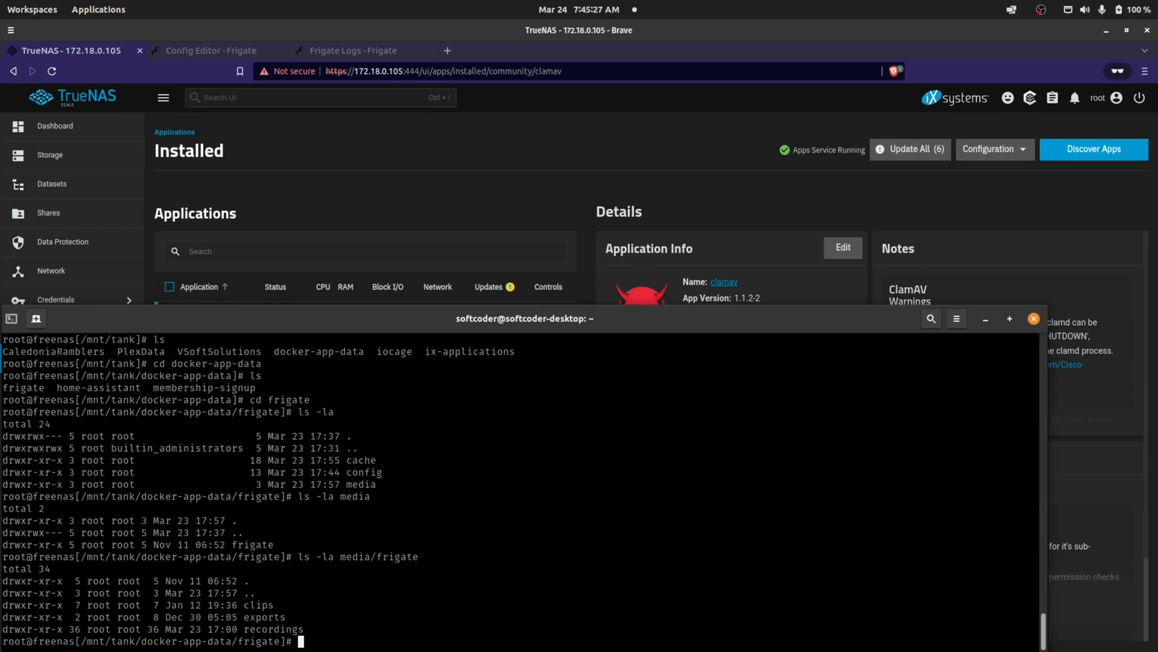
List media/frigate/recordings in long format to check the migrated recordings
key(Up)
text(/frig)
key(BackSpace)
key(BackSpace)
key(BackSpace)
key(BackSpace)
text(rec)
key(Tab)
key(Return)
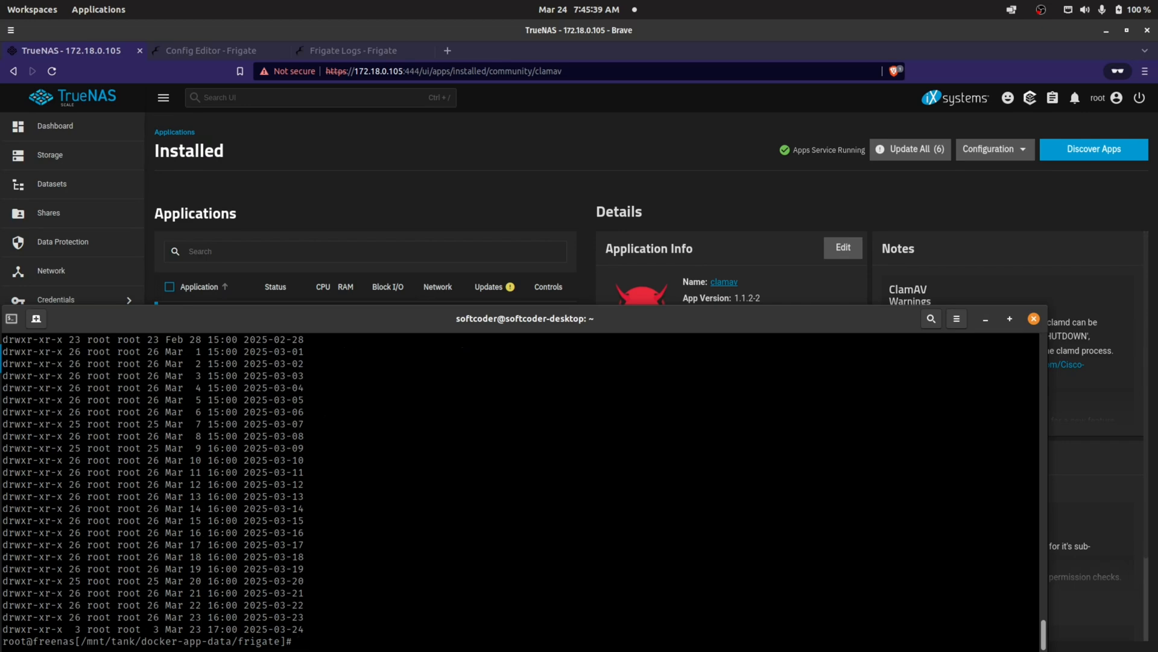
Switch to the TrueNAS web interface in the browser and start the frigate-x application
click(460, 155)
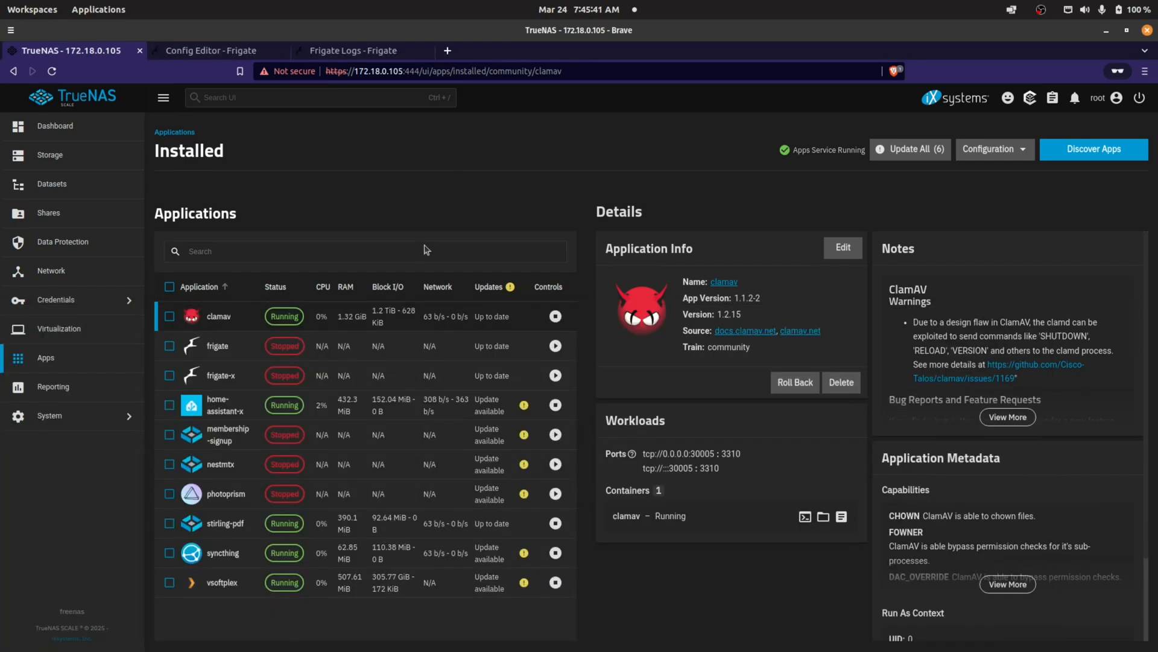
click(247, 375)
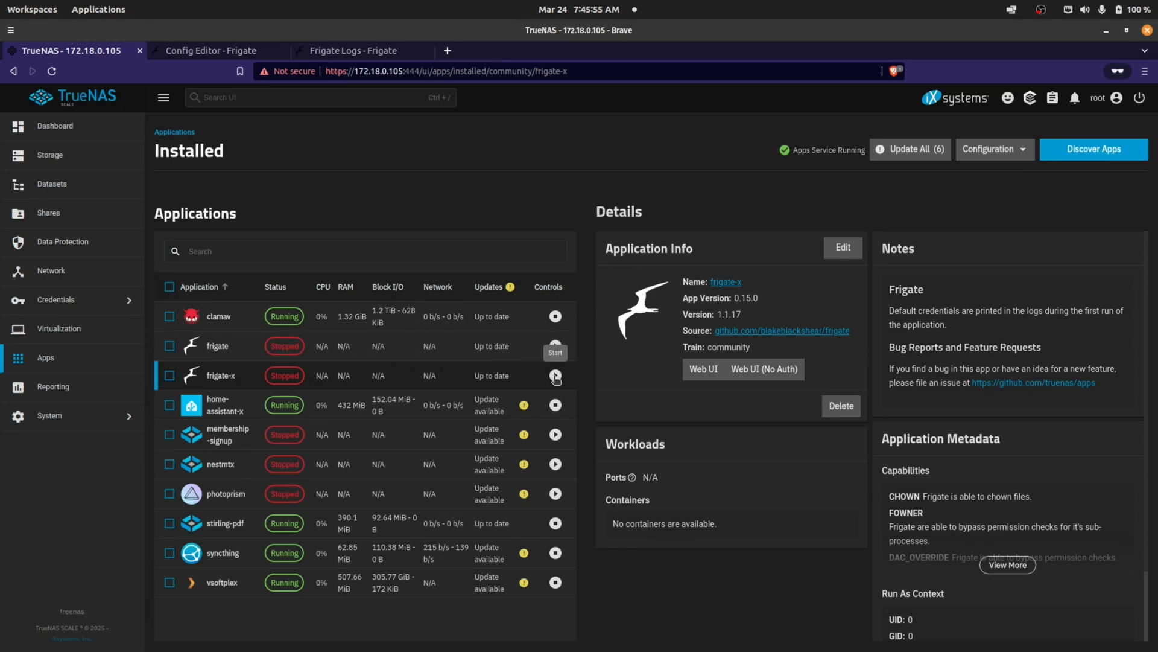
click(555, 376)
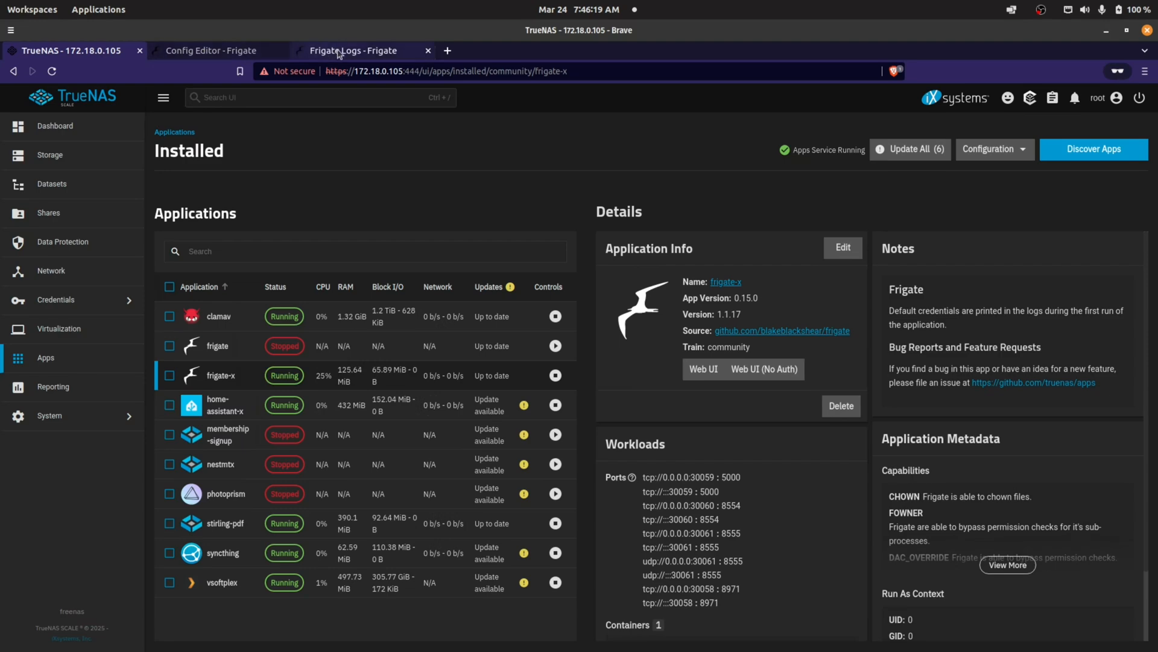
Remove config from the Frigate page's address and load the Live page at 172.18.0.105:30059
click(236, 58)
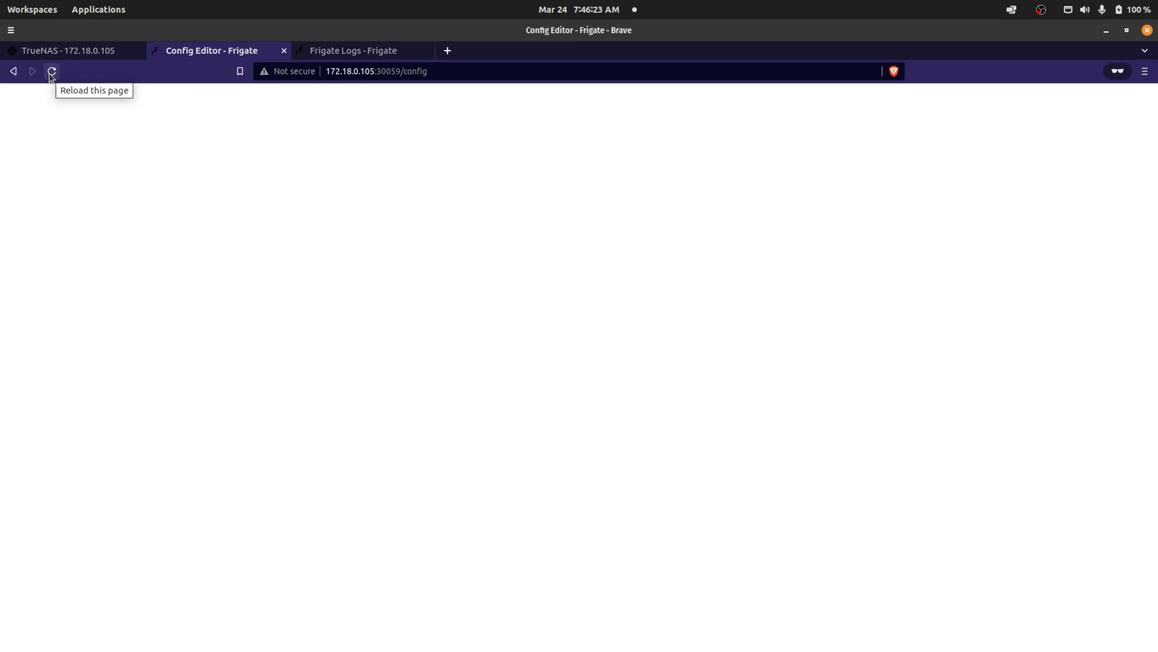
drag(402, 72, 479, 82)
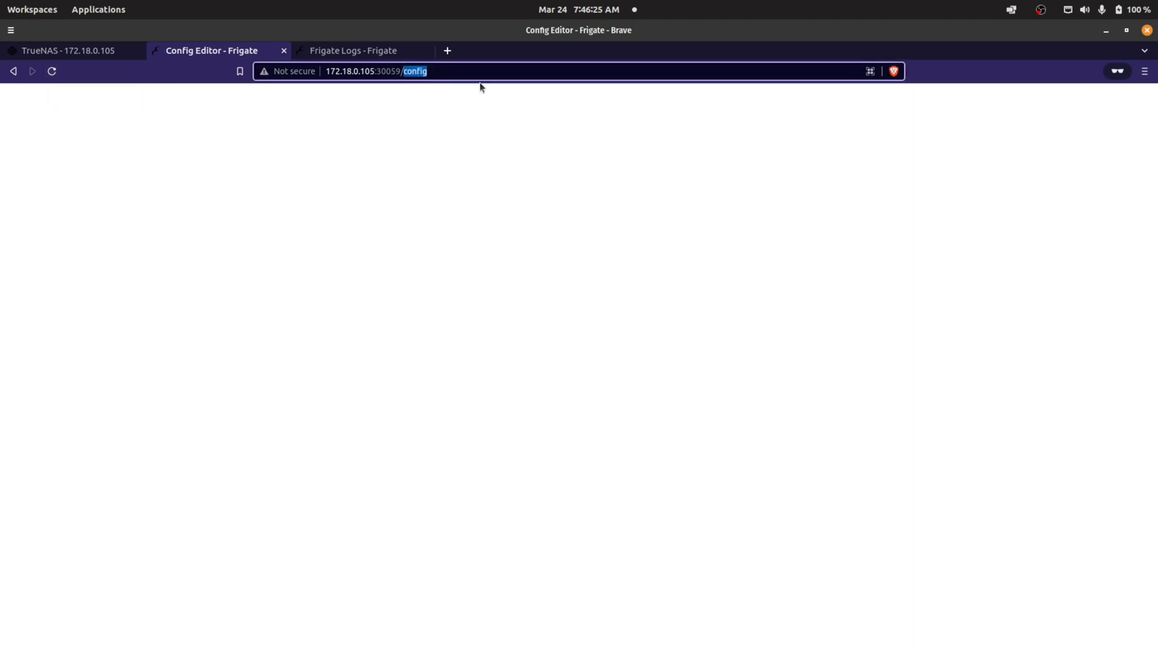
key(BackSpace)
key(Return)
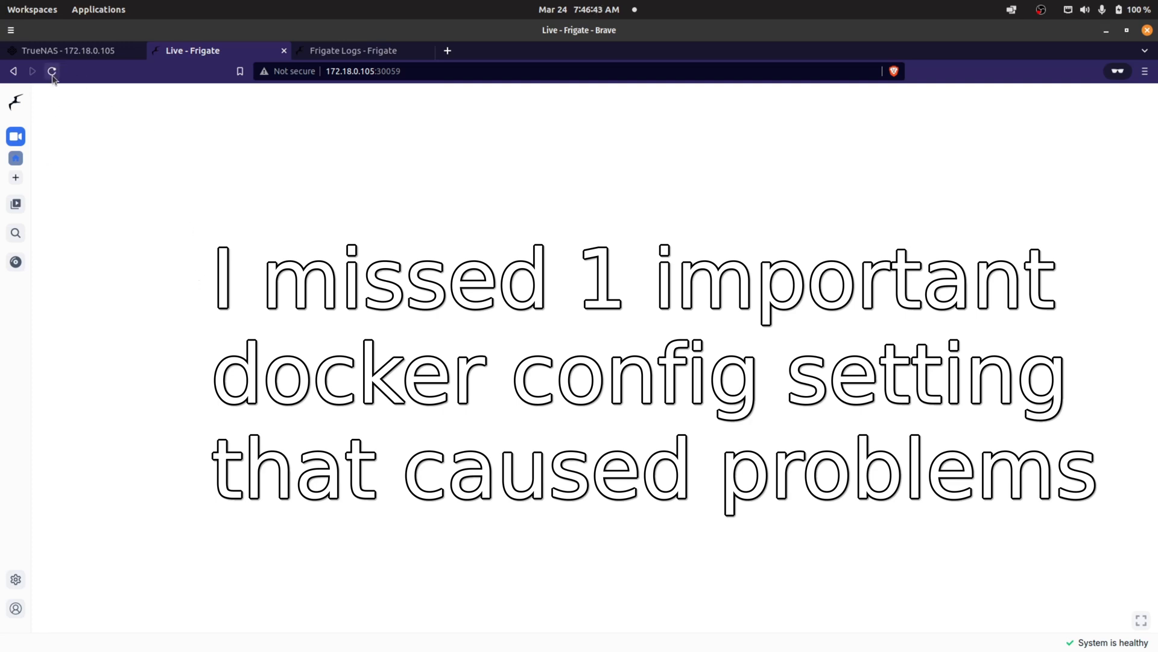
Reload the Frigate Live page and open the system logs
click(52, 71)
click(15, 579)
click(62, 384)
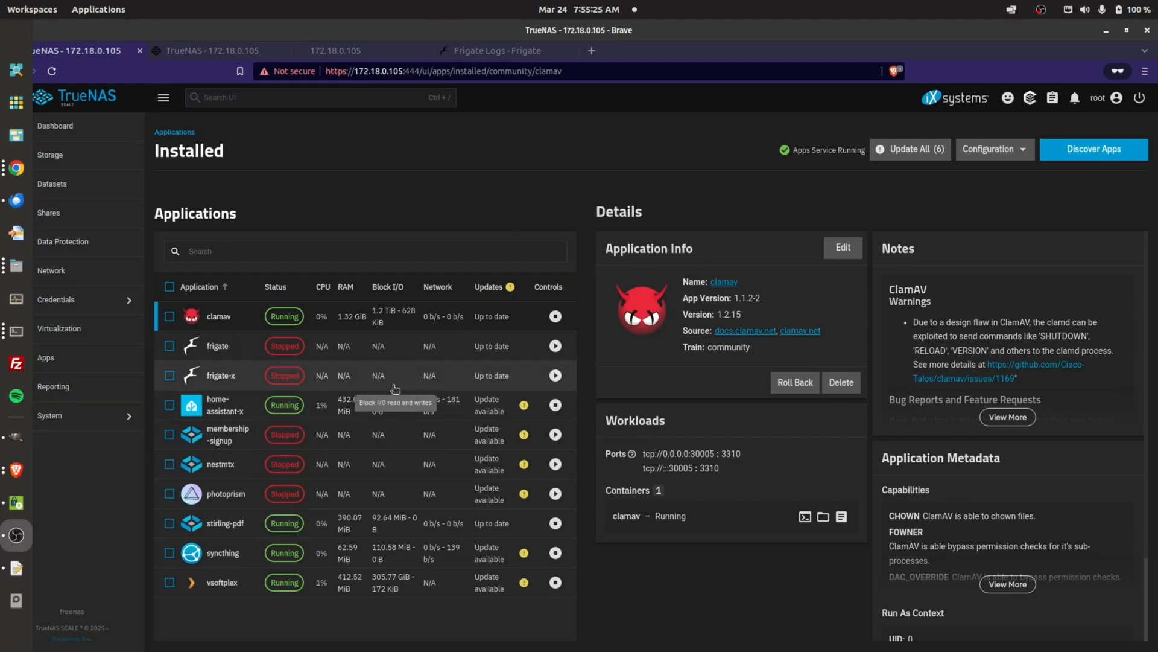
Open the frigate-x application's configuration for editing and examine the shared memory size of 550 MiB
click(425, 376)
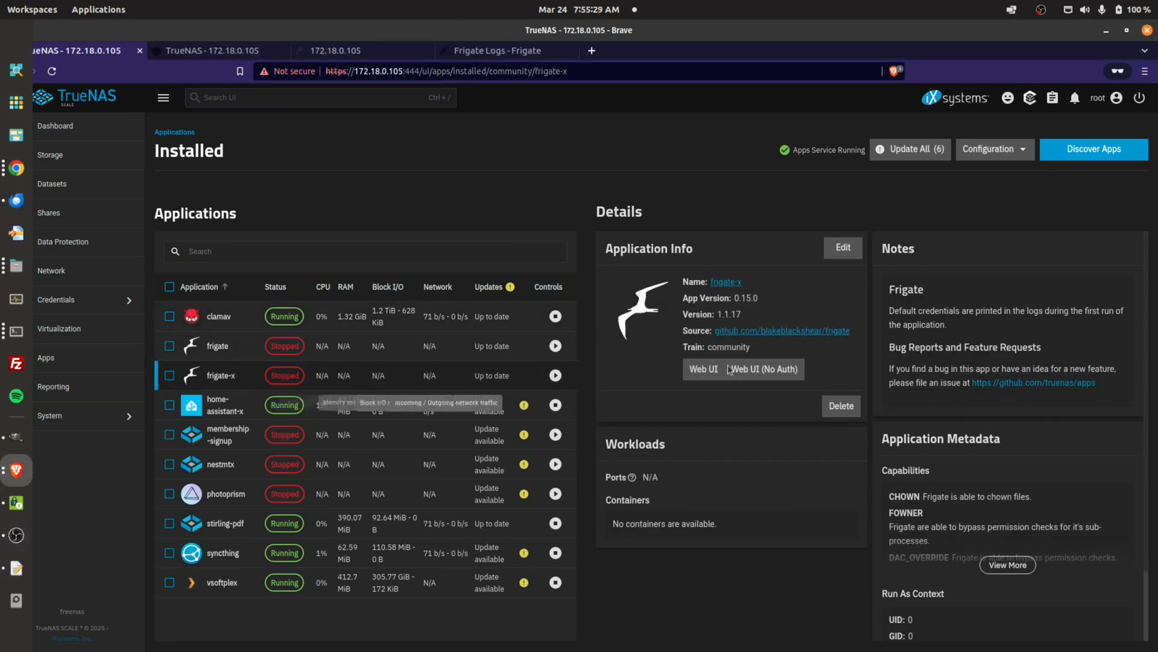
click(844, 249)
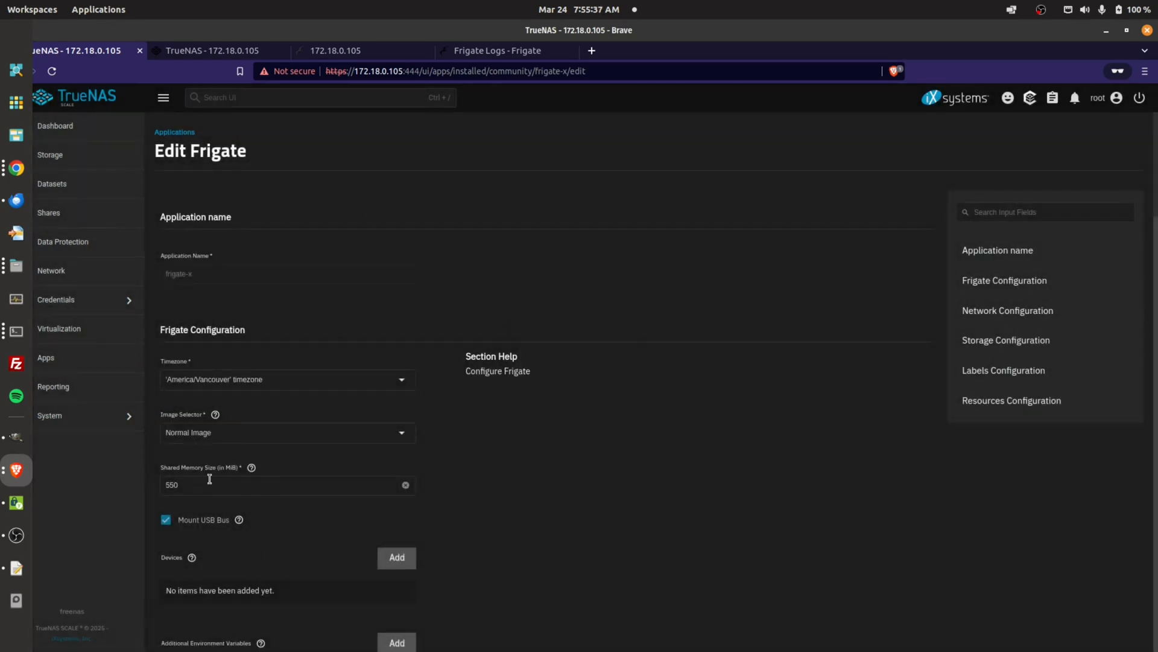
drag(229, 484, 163, 476)
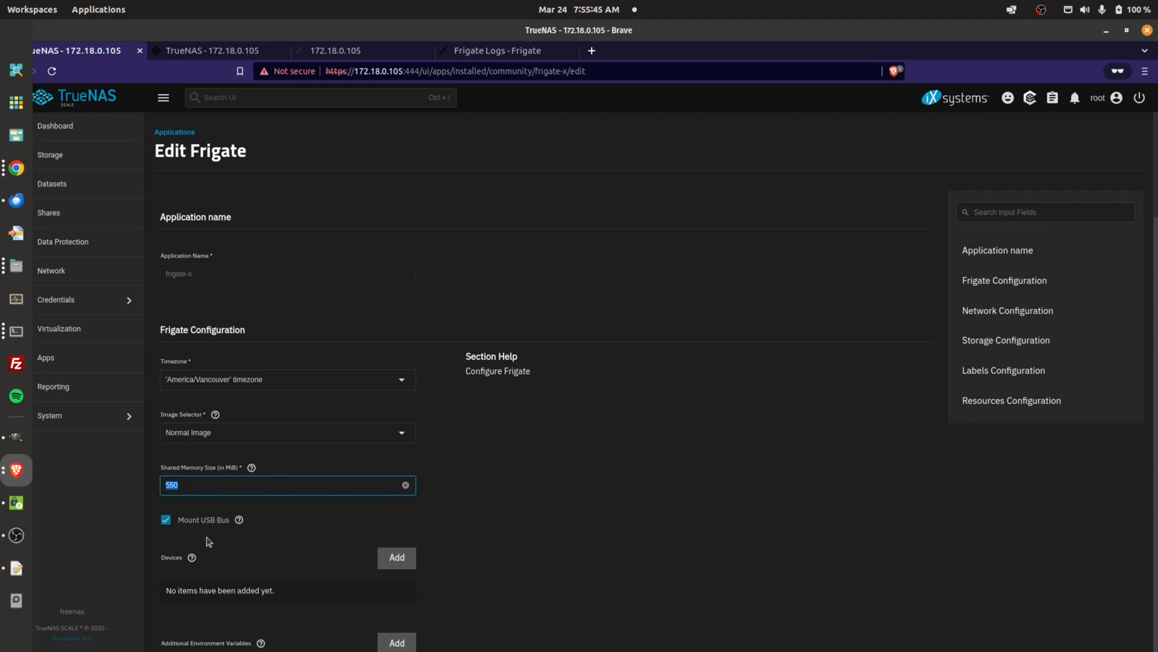
click(223, 489)
Return to the installed applications and start frigate-x
click(78, 356)
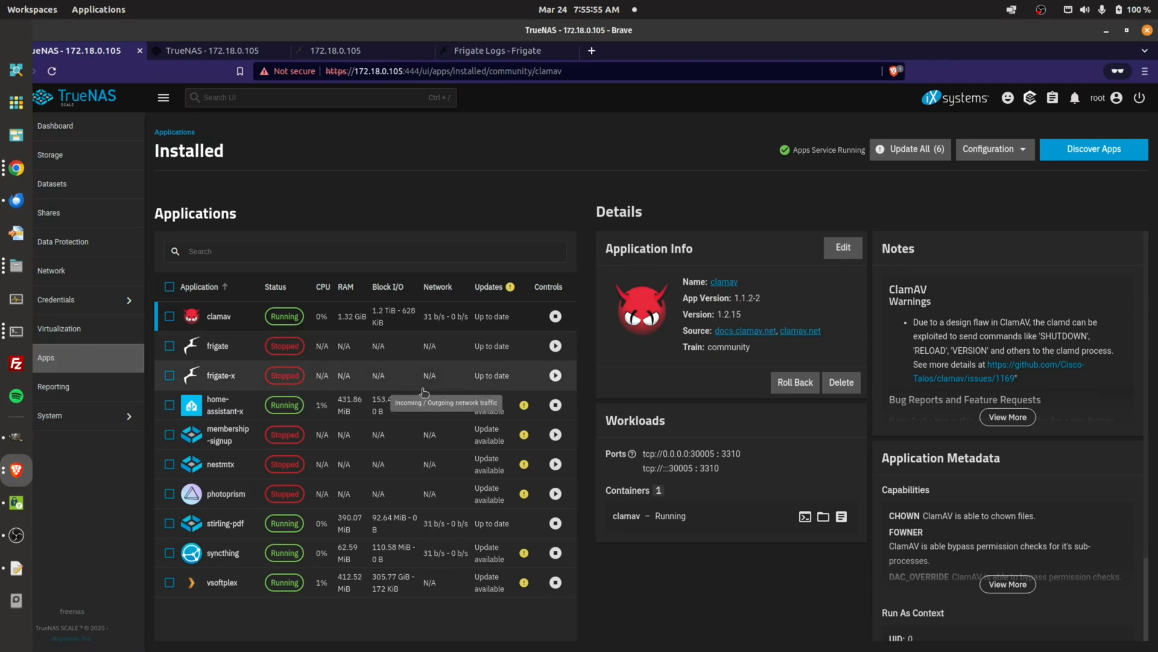
click(408, 379)
click(556, 377)
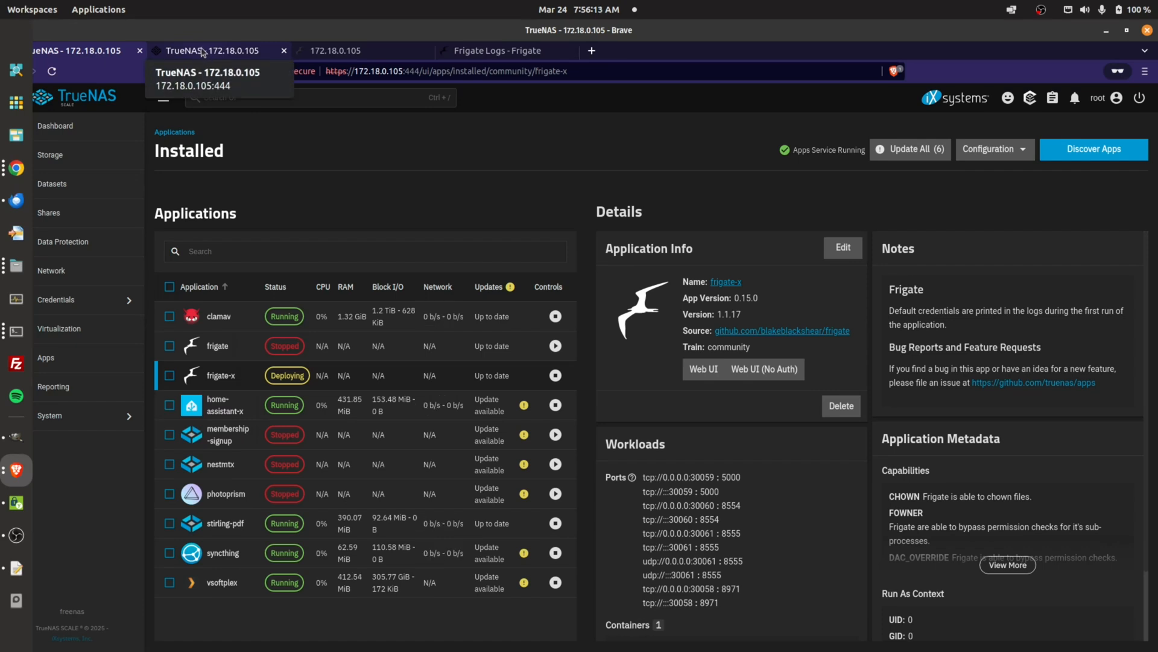
Check the old frigate instance's edit form, and reload the Frigate logs page at 172.18.0.105:30059/logs
click(203, 53)
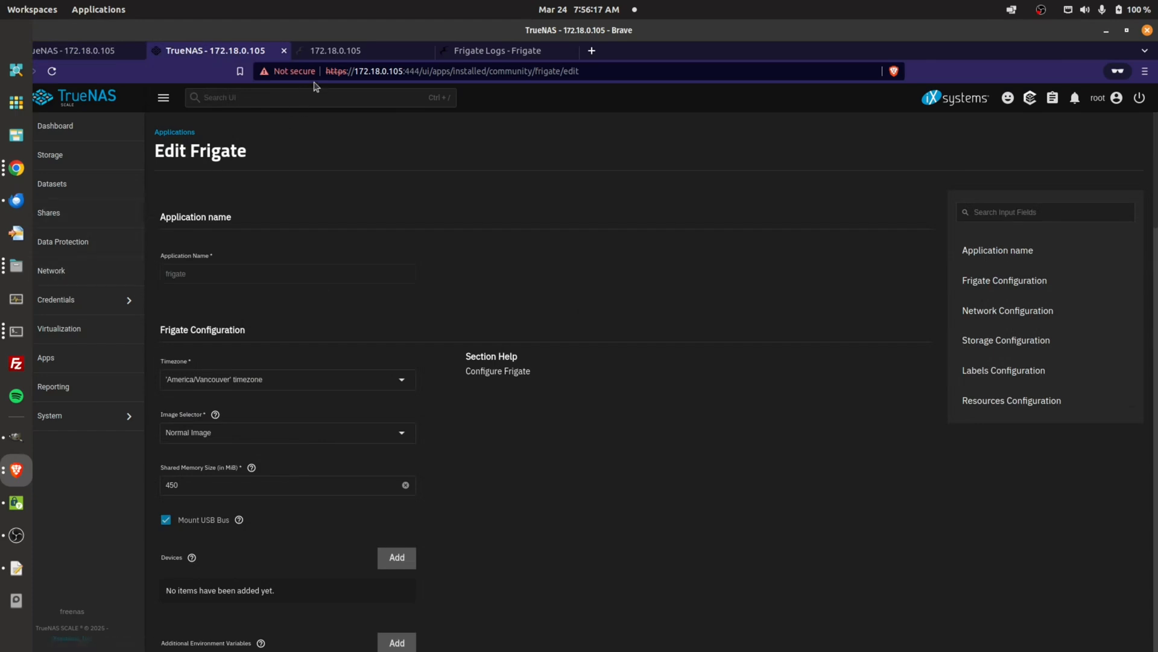
click(342, 53)
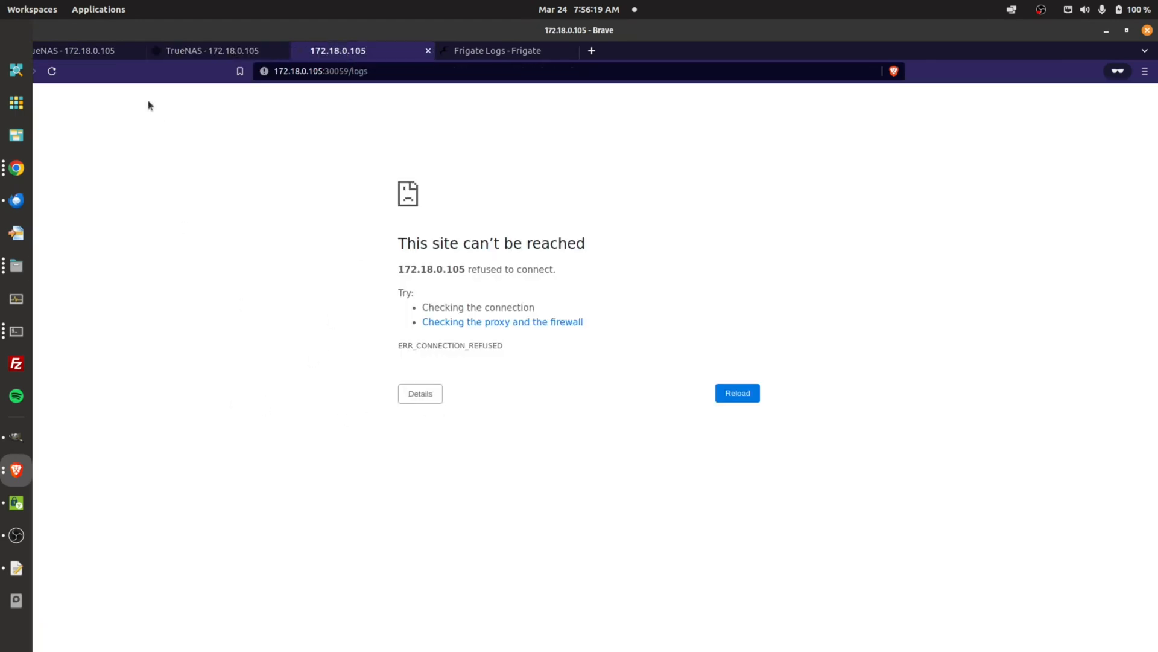
click(52, 70)
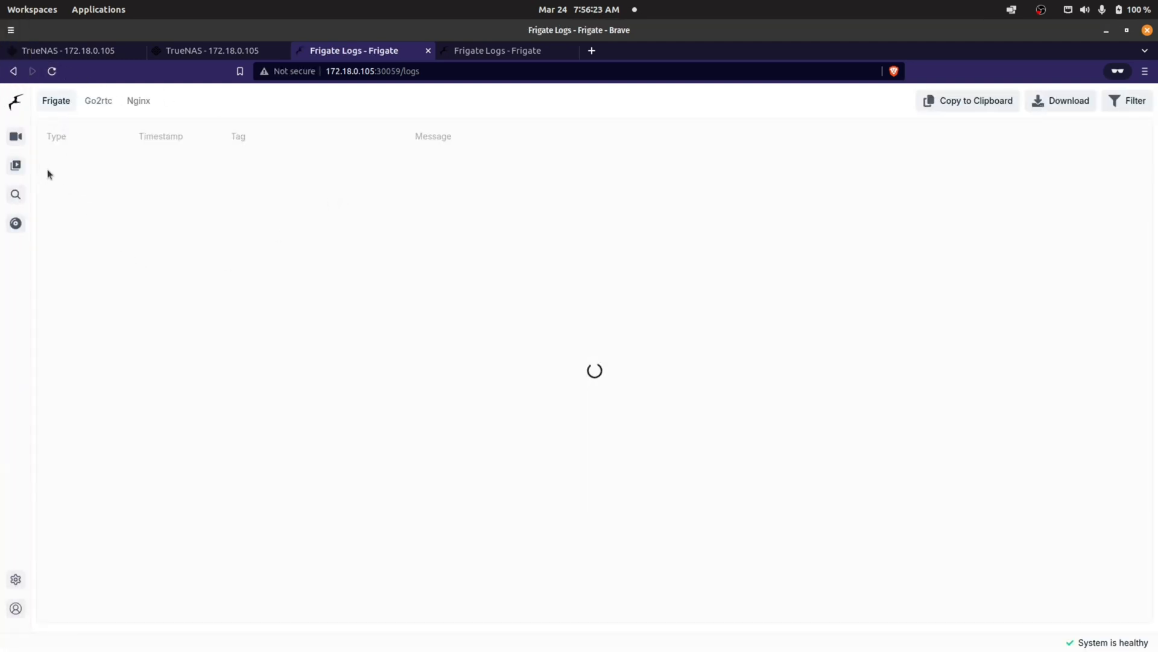
Open Frigate's Live view, reload it and show the Front_Yard camera group
click(16, 139)
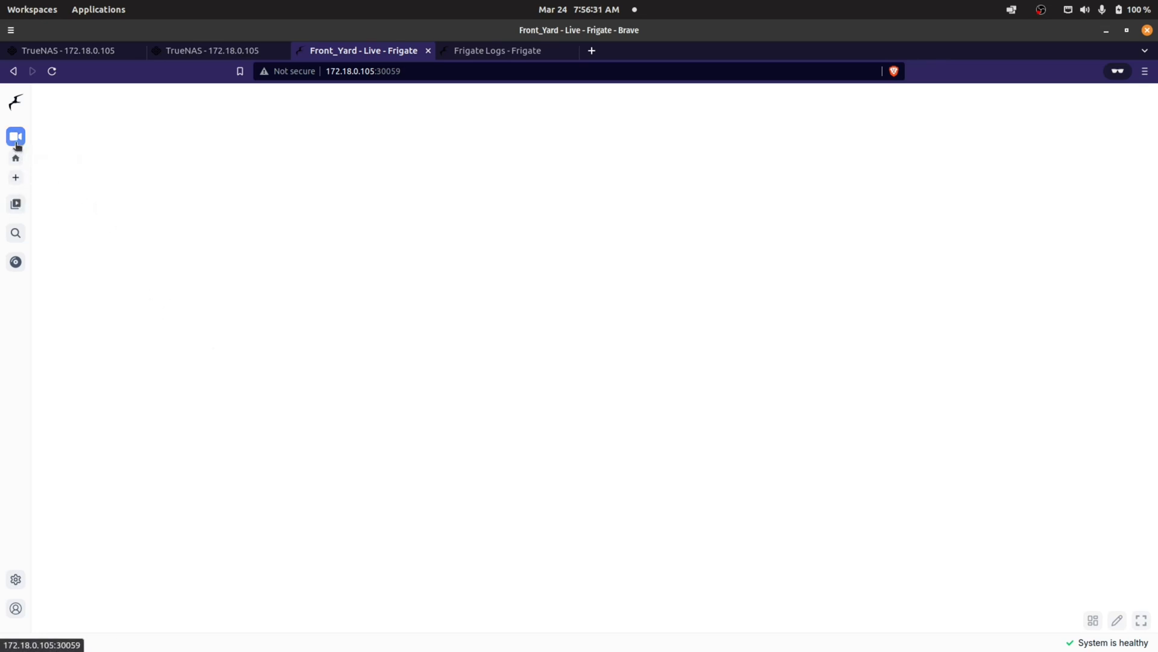
click(48, 75)
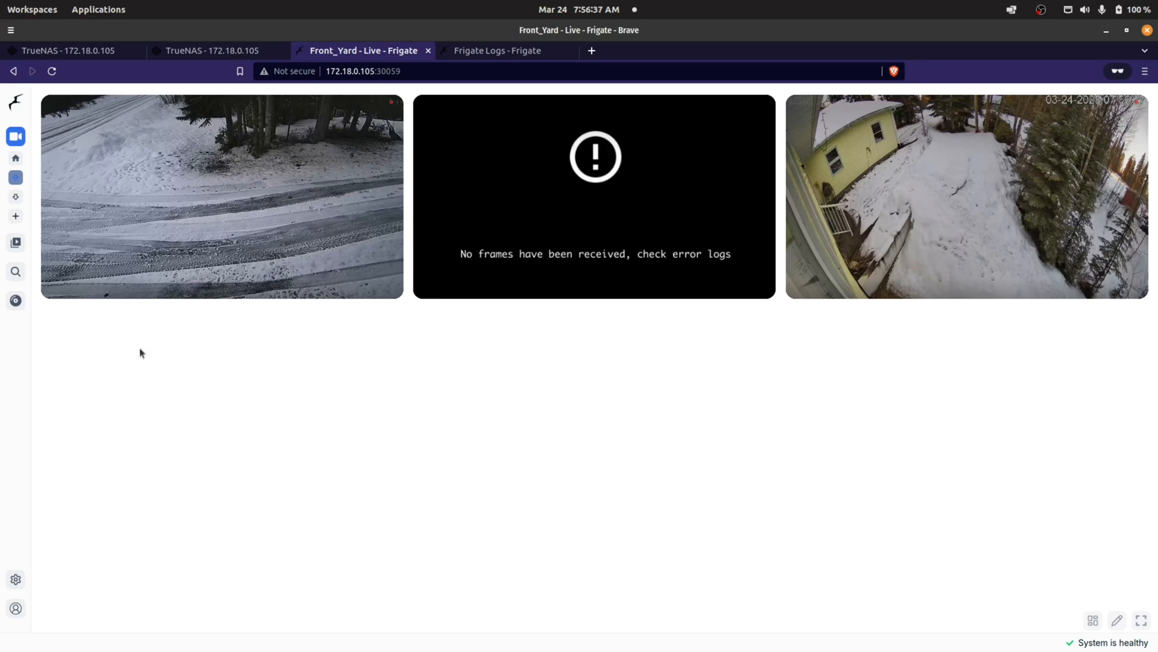
click(16, 179)
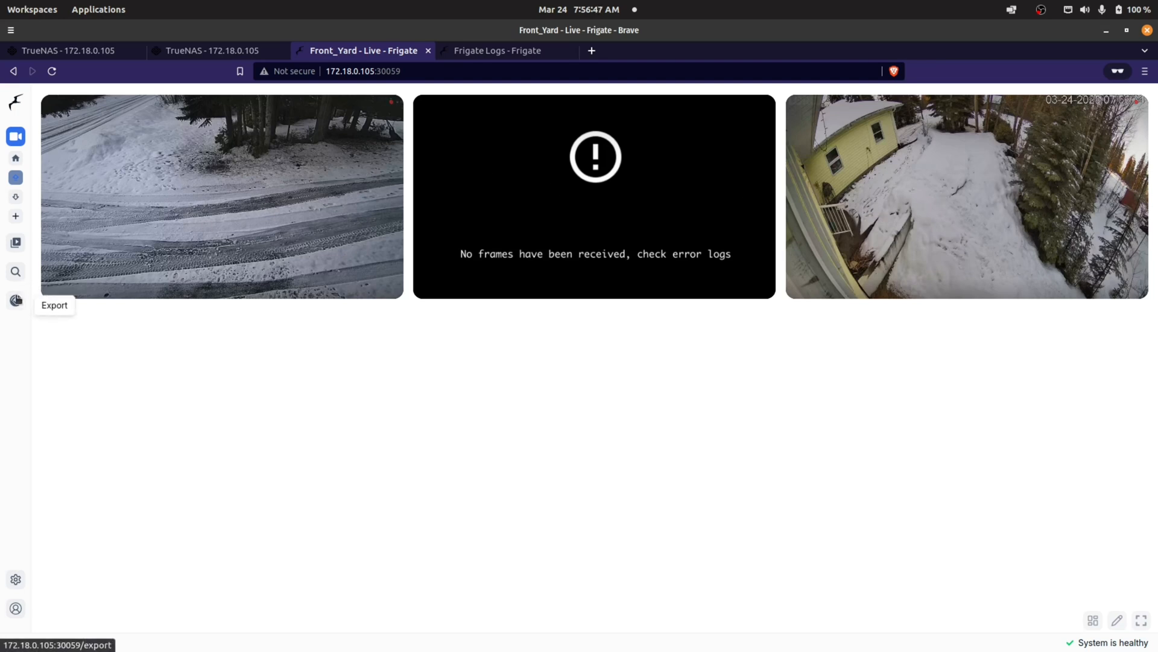
Examine the Review page's alerts and motion previews, and check the exported clips
click(17, 244)
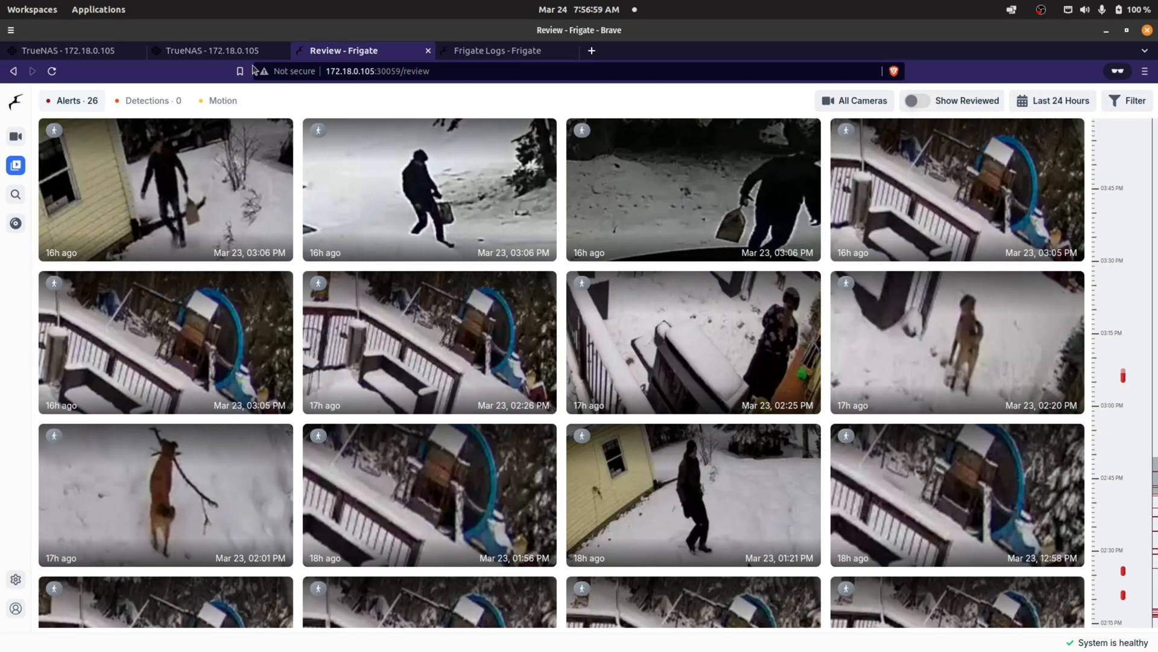
click(223, 106)
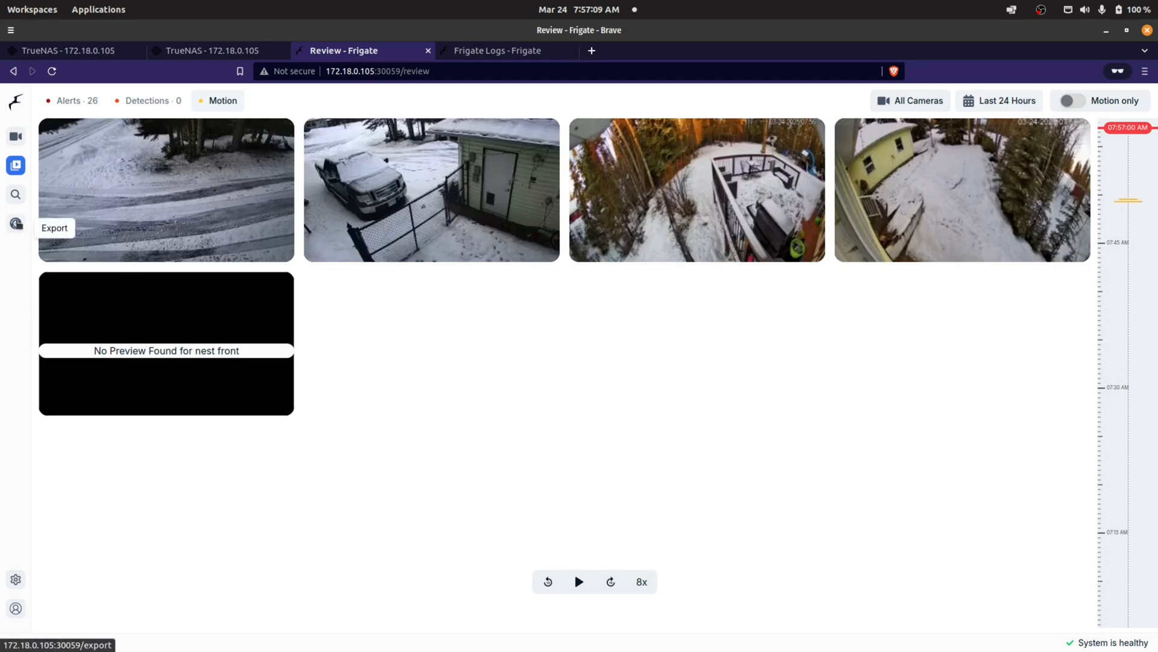
click(17, 223)
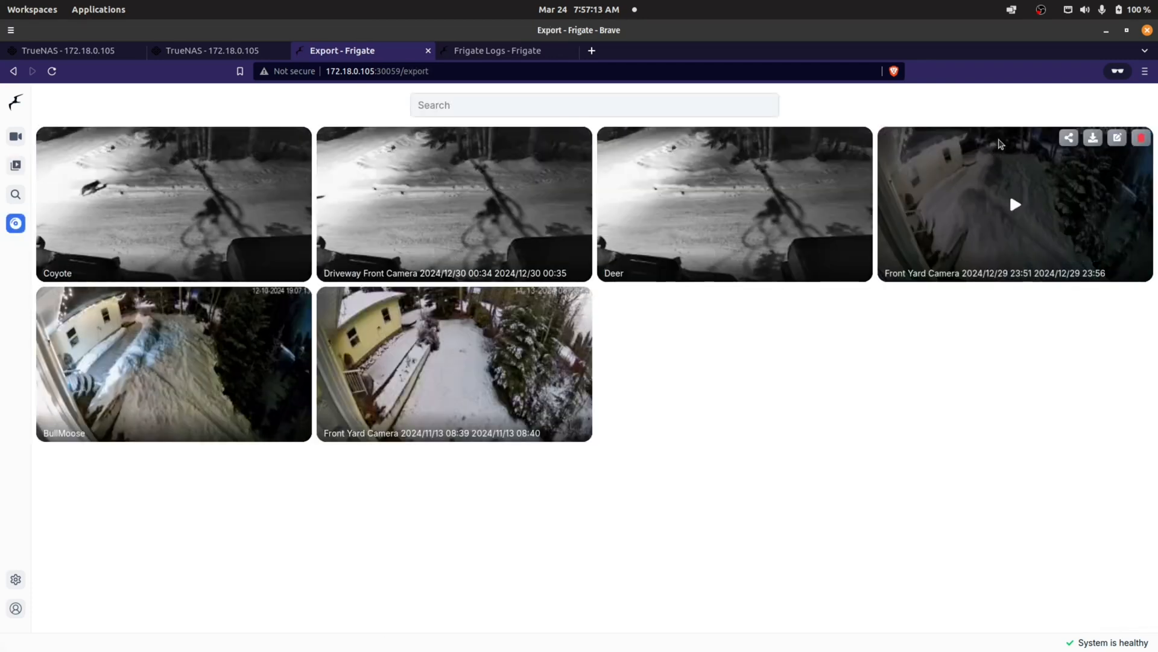
mouse_move(1141, 141)
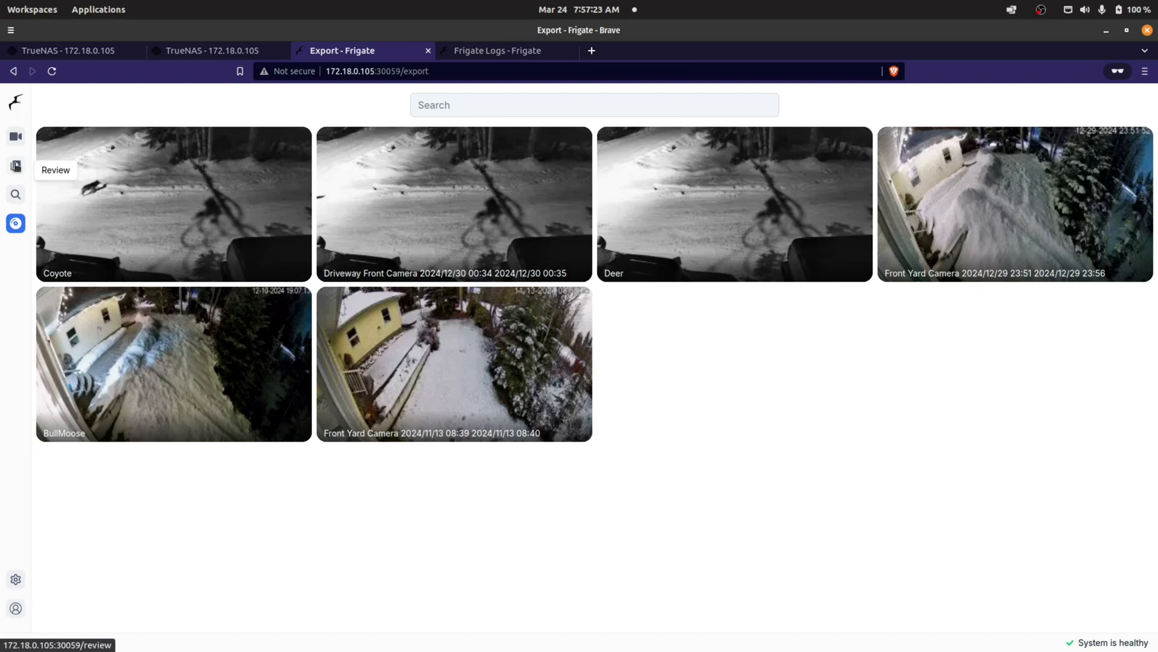
Show all cameras in Frigate's Live view and dismiss the desktop notification
click(16, 136)
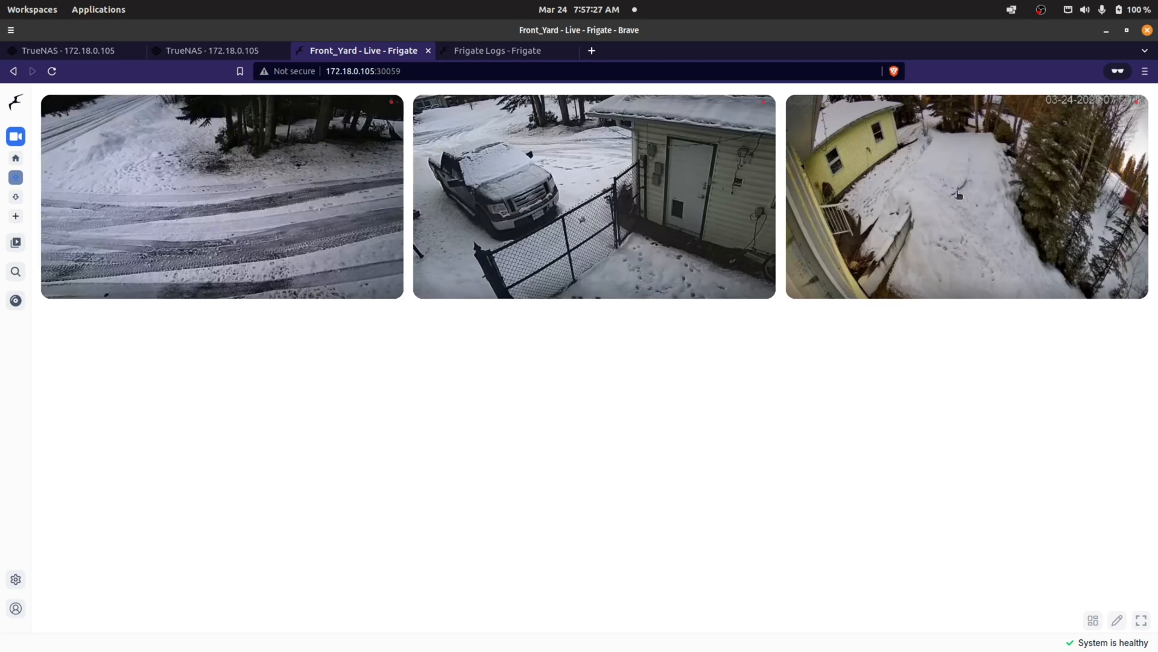
click(16, 159)
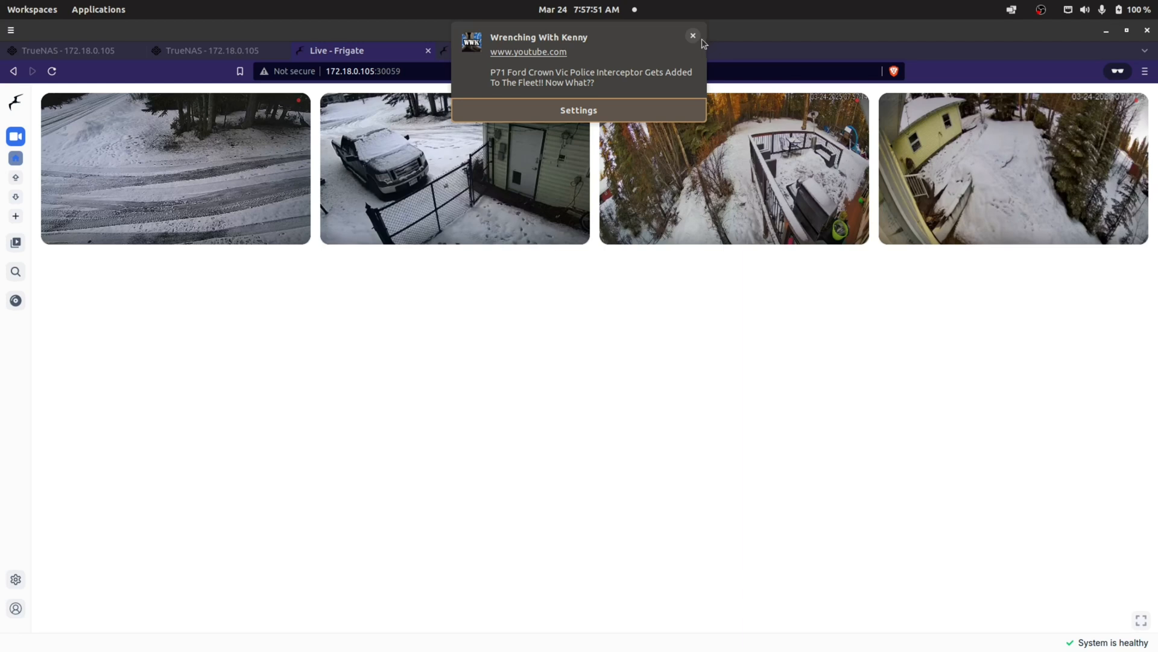
click(692, 35)
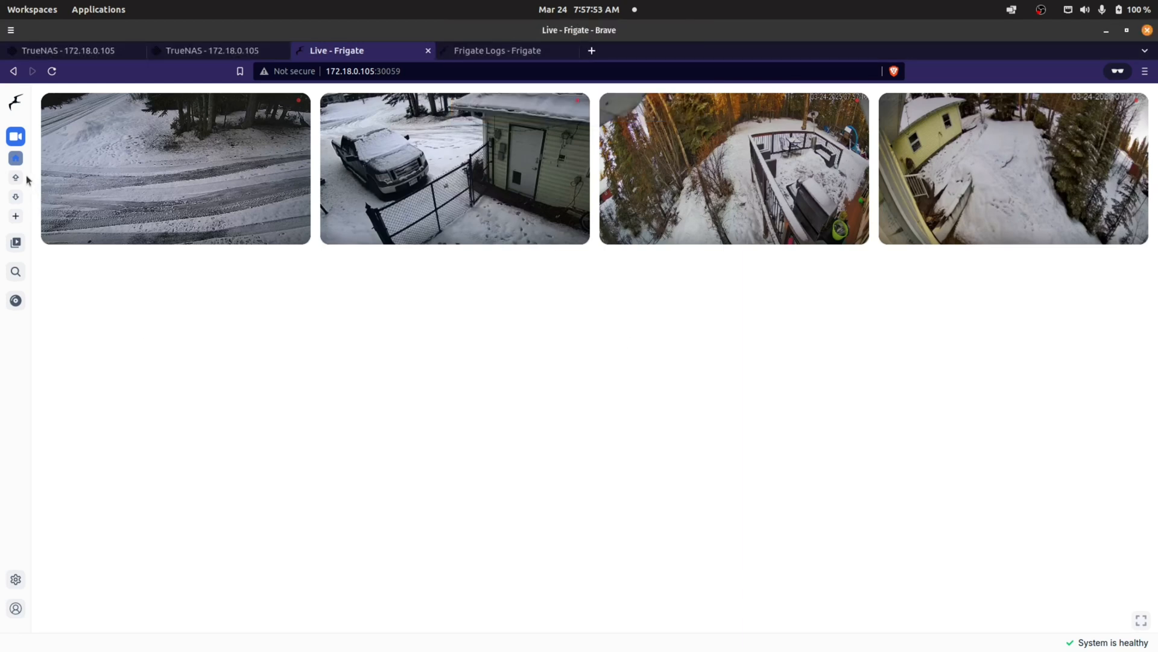
Open Frigate's configuration editor and examine the record retention, front driveway camera's detect resolution and Coral detector settings
click(17, 579)
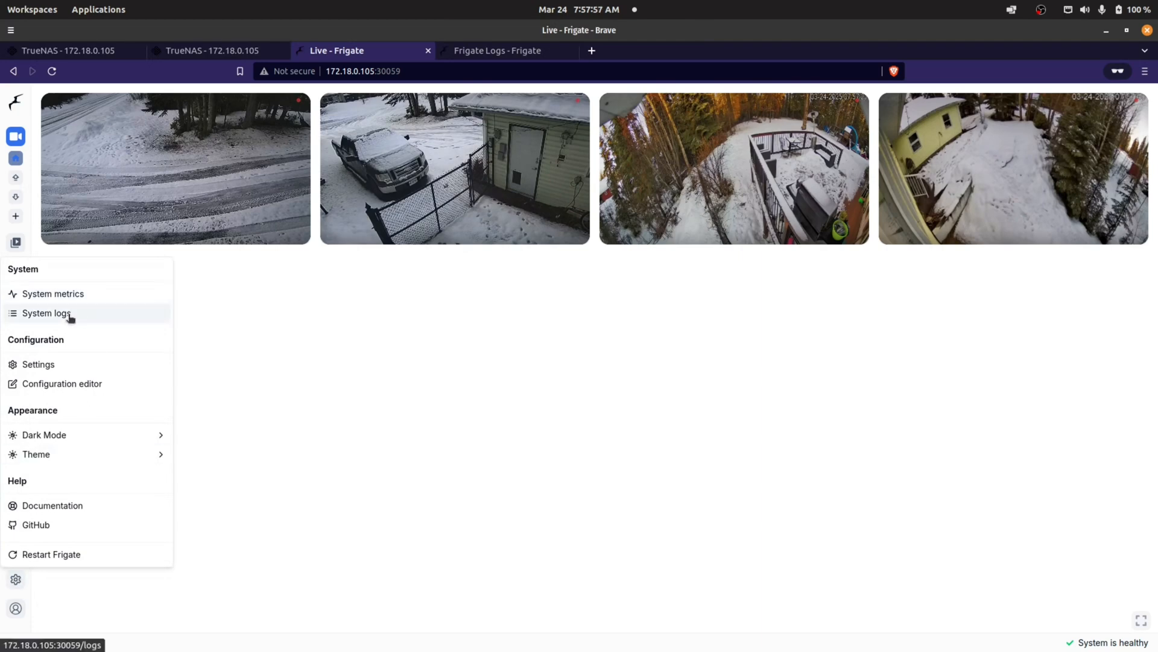
click(51, 383)
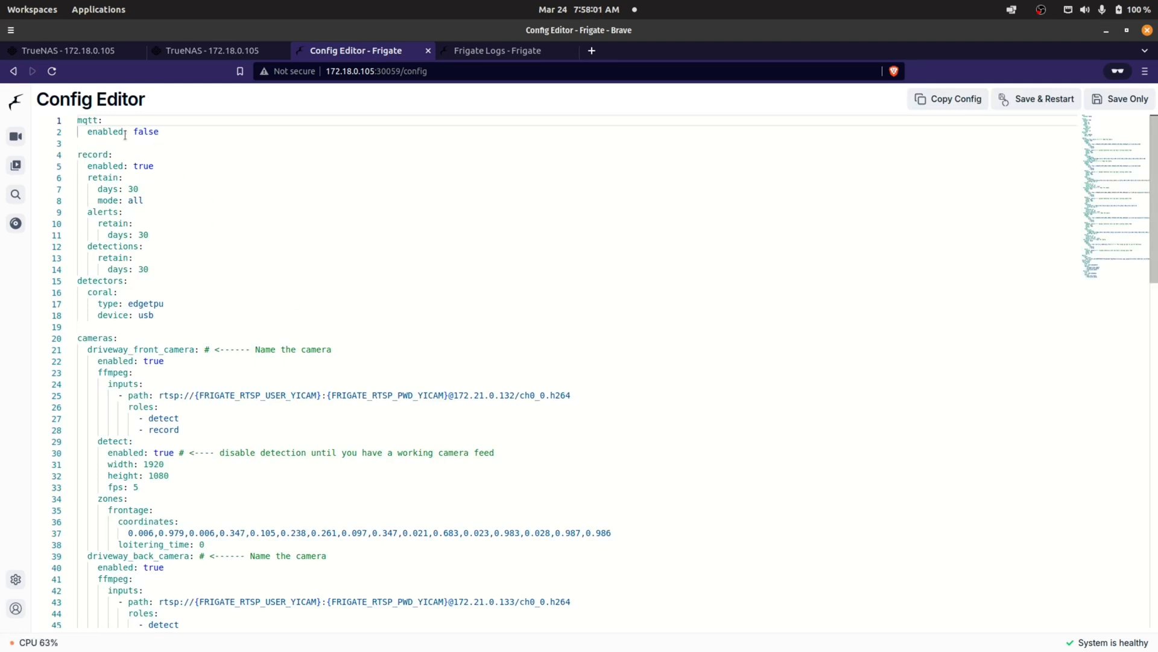
click(115, 168)
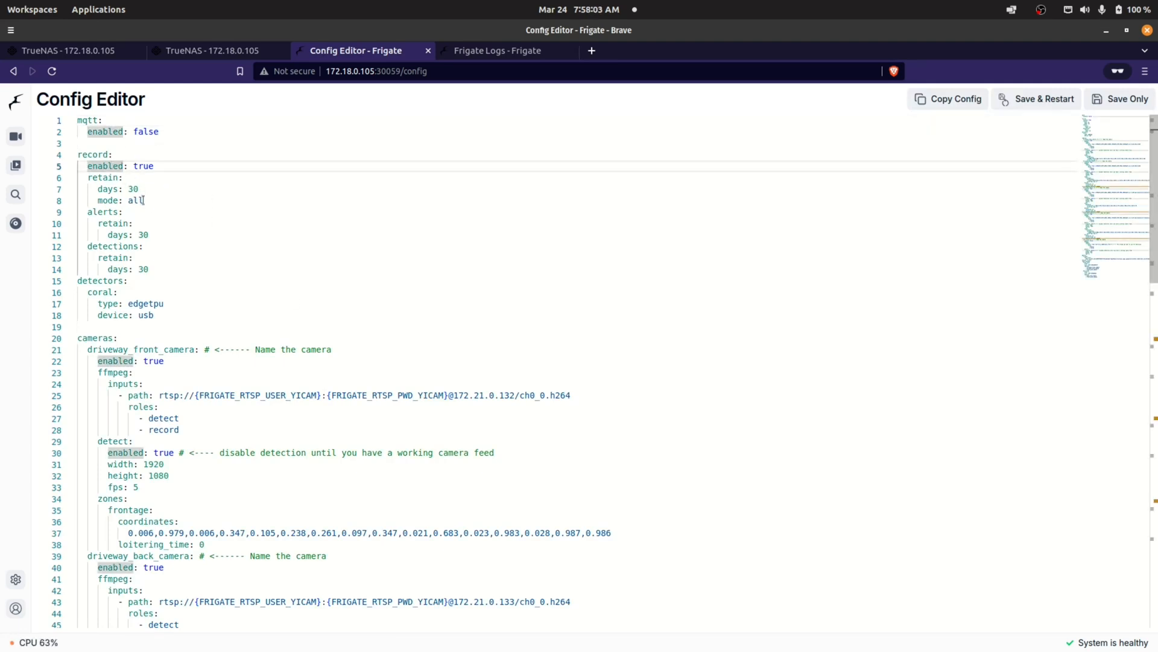
drag(128, 191, 152, 192)
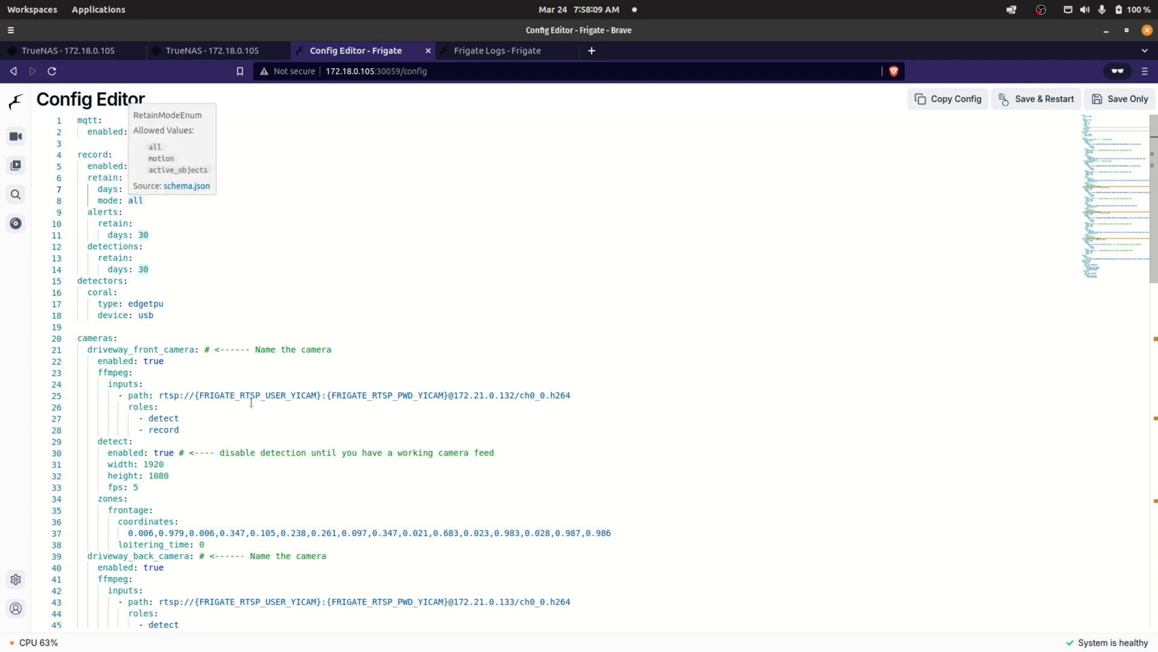
drag(106, 463, 187, 475)
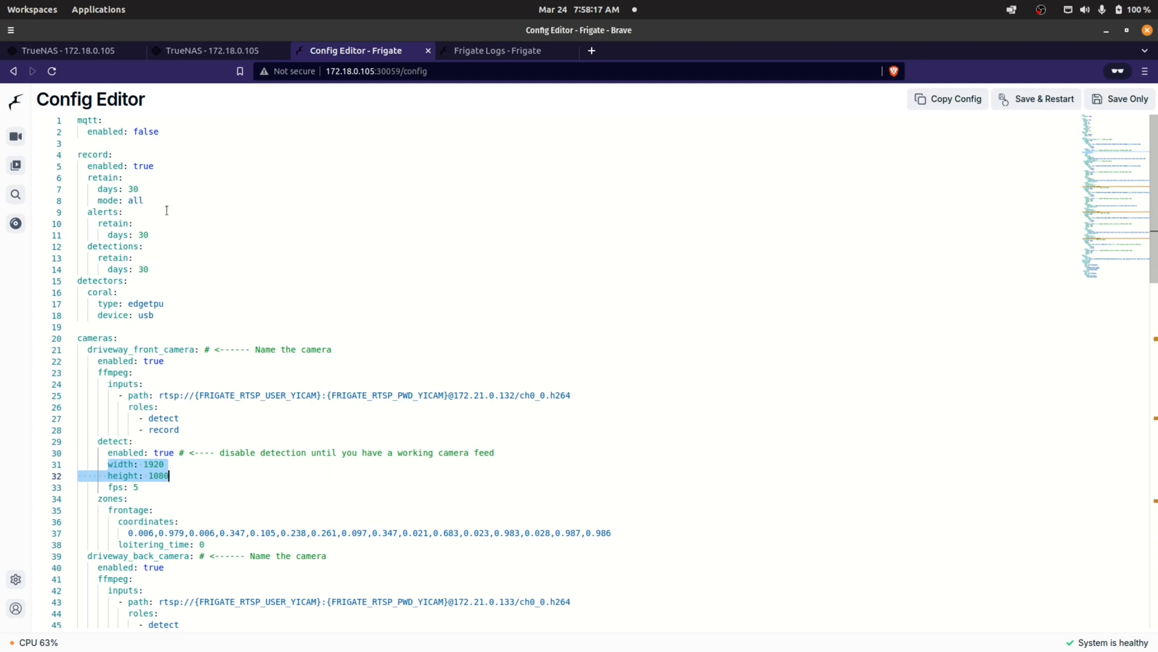
click(132, 234)
click(171, 269)
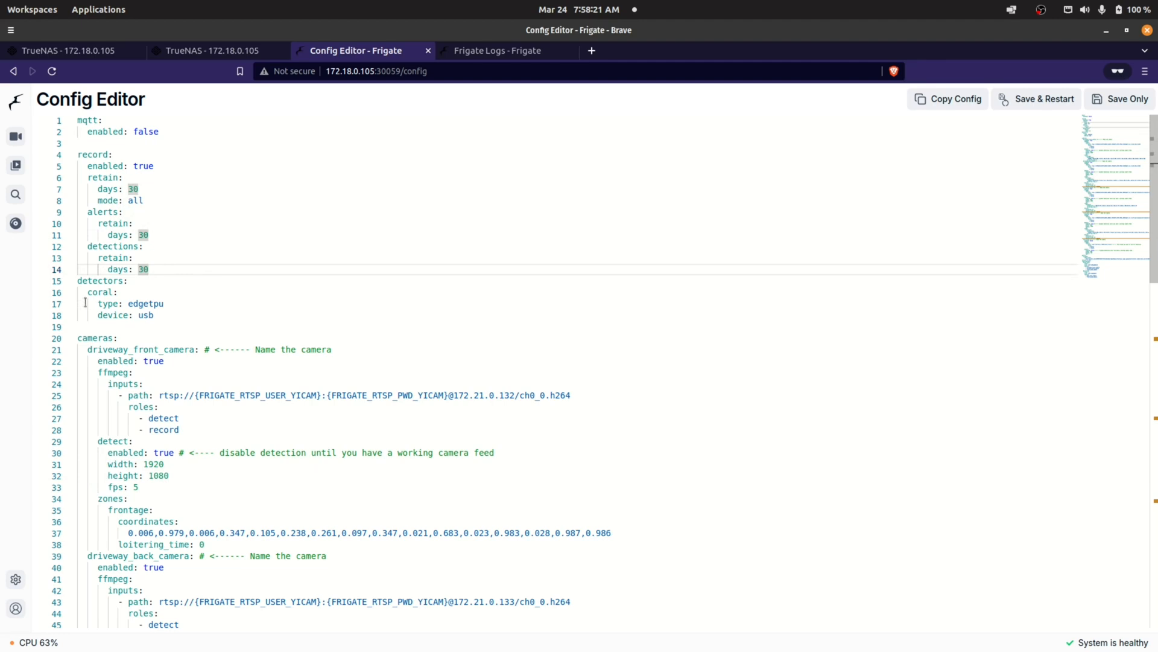
drag(85, 292, 223, 316)
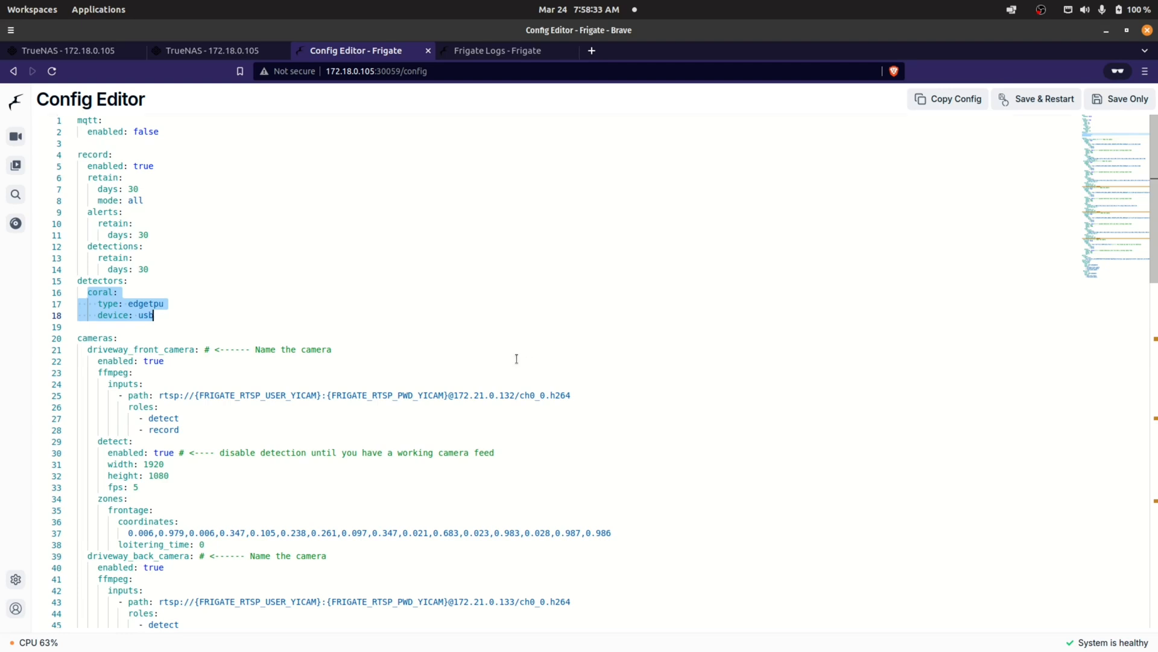
Examine the driveway and back yard camera definitions in the configuration, including their inputs, zones and motion settings
scroll(516, 359, down, 1)
click(120, 334)
click(574, 314)
click(386, 483)
scroll(491, 313, down, 1)
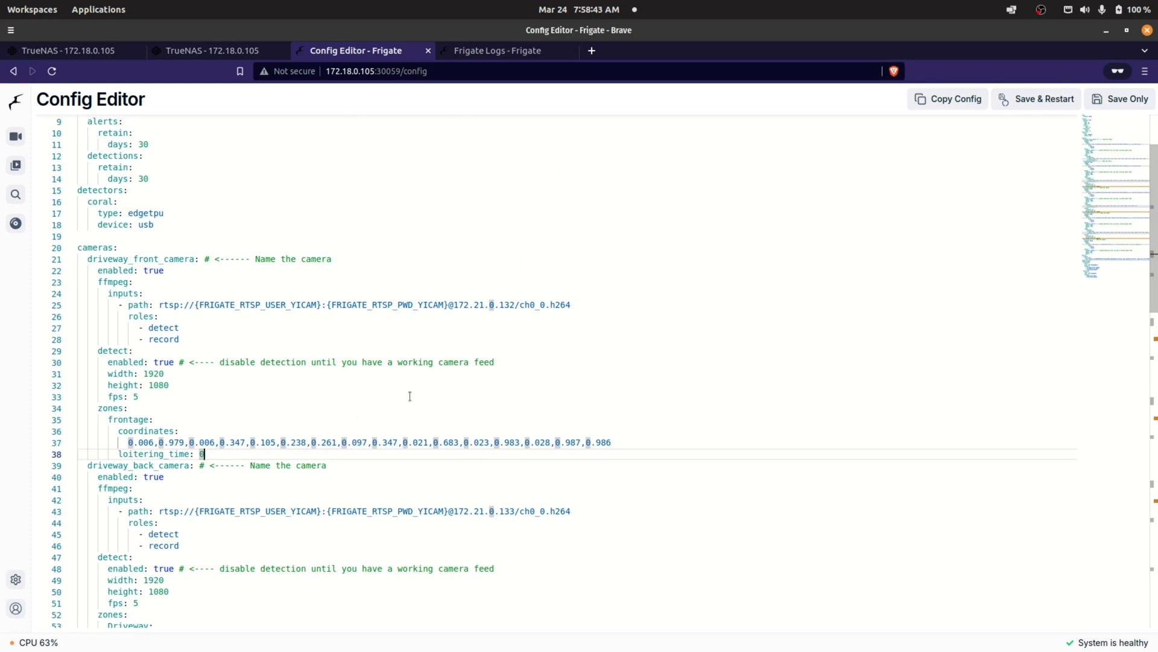
scroll(404, 398, down, 1)
scroll(405, 401, down, 5)
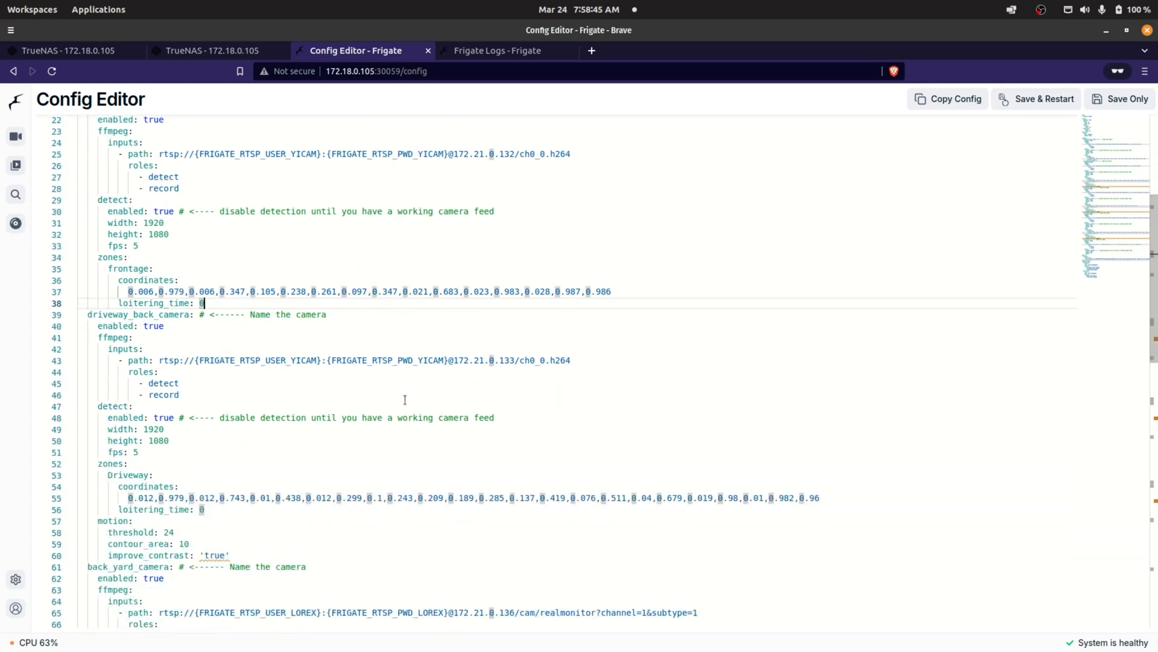
scroll(409, 410, down, 5)
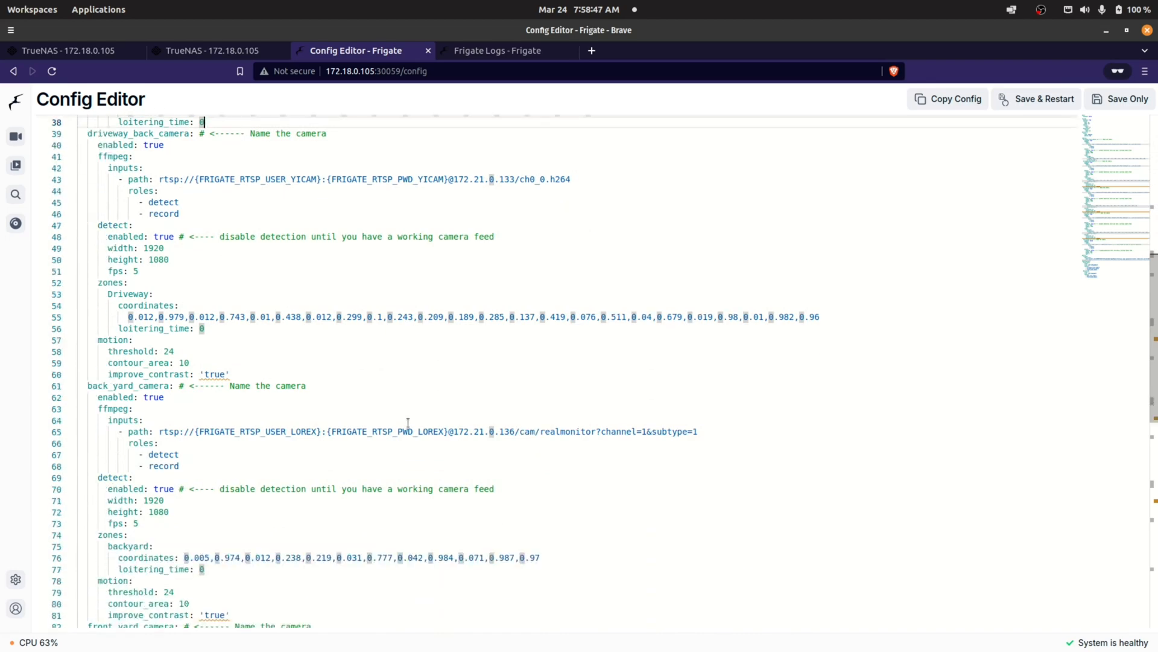
scroll(644, 398, up, 1)
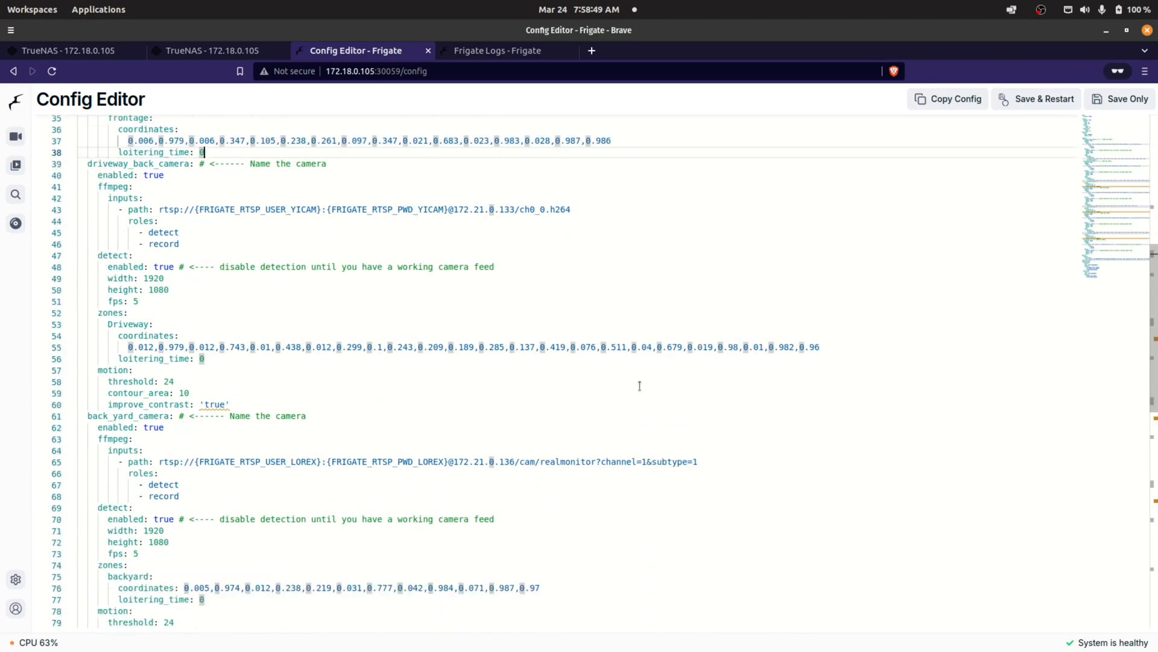
Compare the RTSP input paths of driveway_back_camera and back_yard_camera, and return to the Live view
double_click(167, 211)
drag(167, 211, 581, 214)
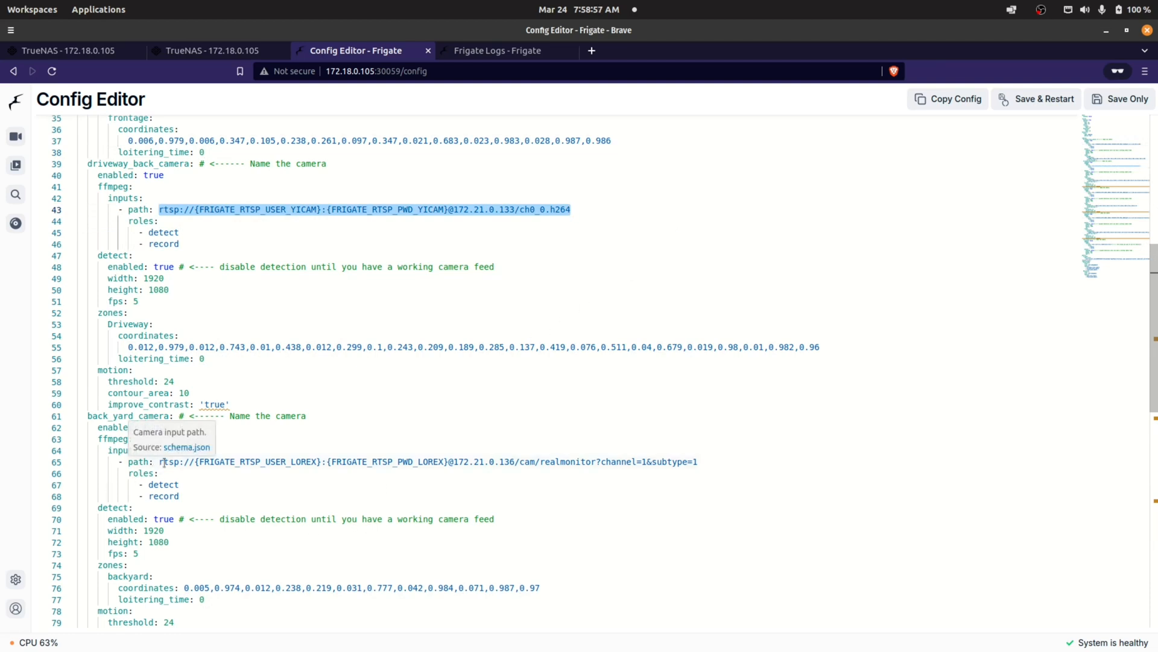
drag(159, 464, 746, 466)
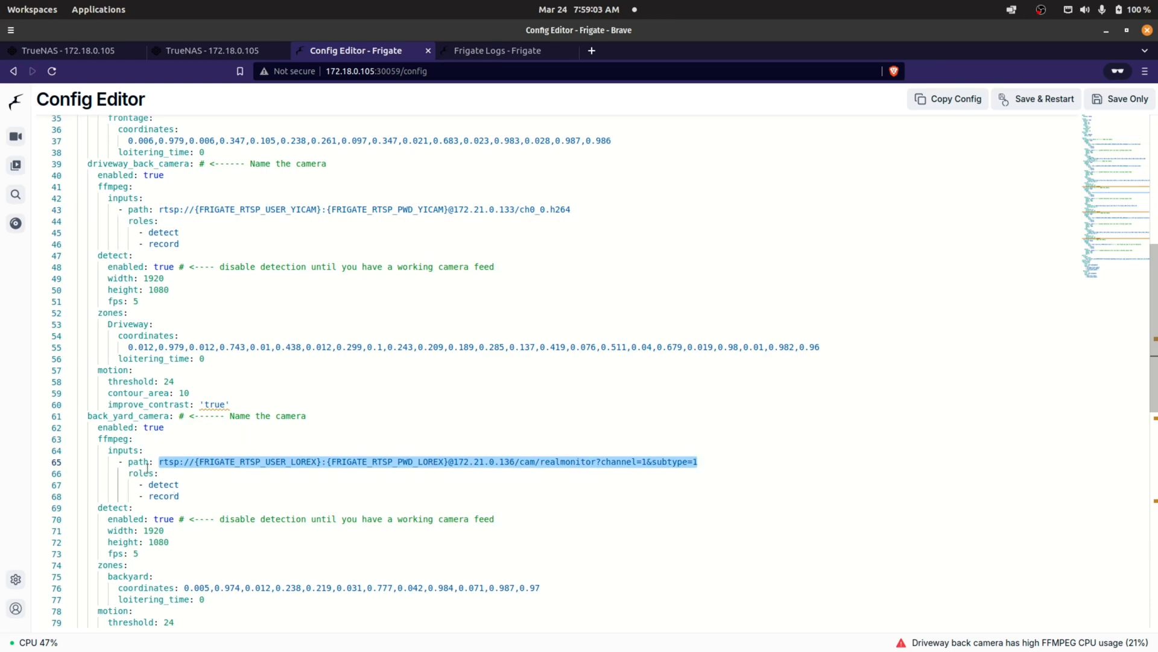
click(519, 461)
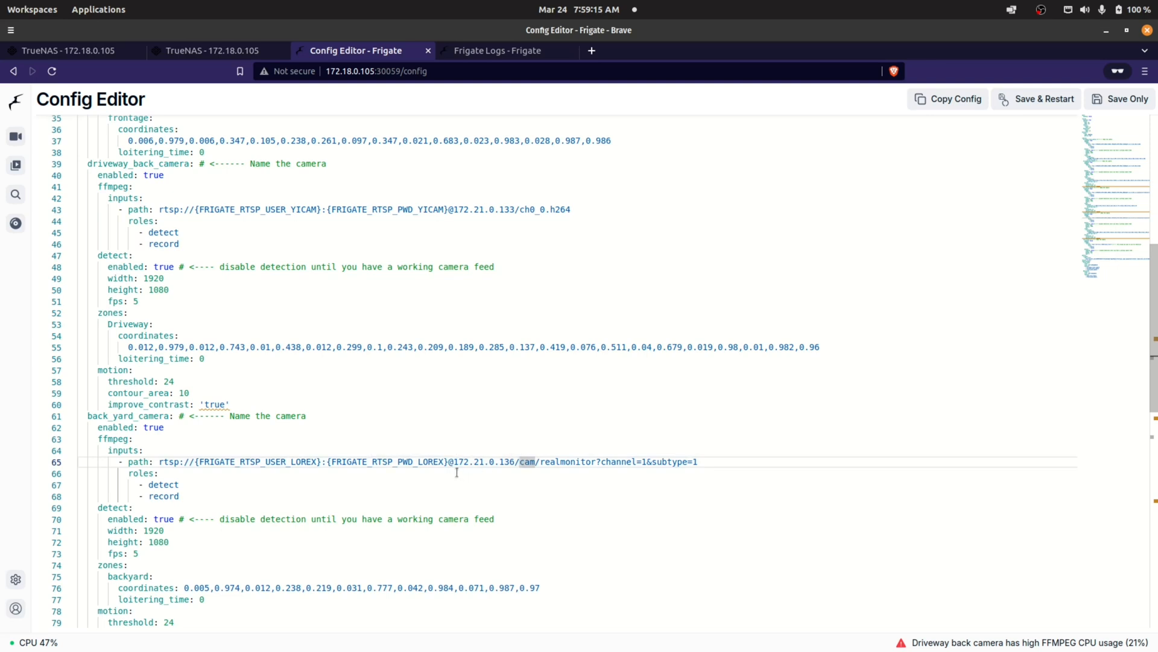
drag(518, 462, 698, 463)
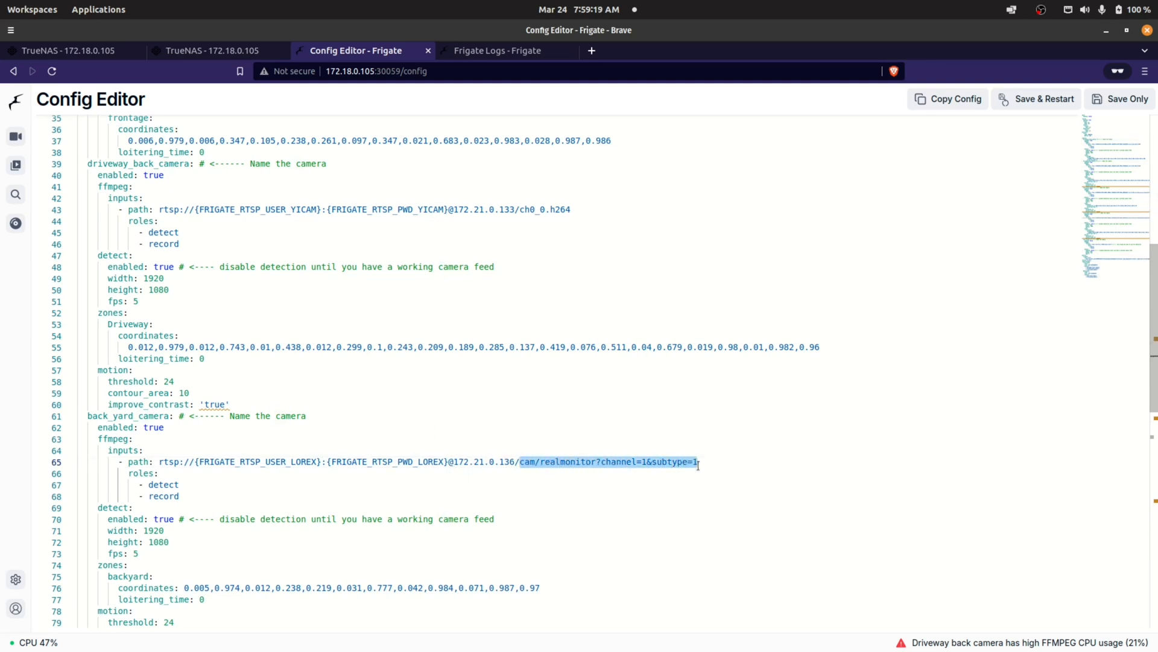
scroll(535, 508, down, 3)
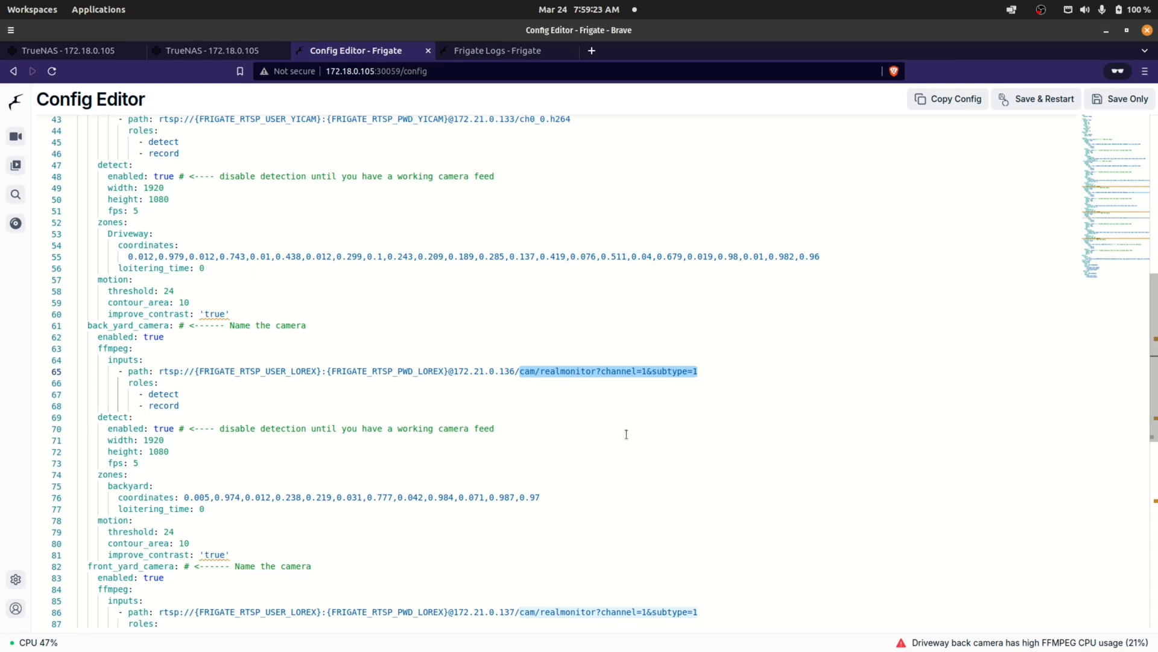
scroll(627, 433, up, 15)
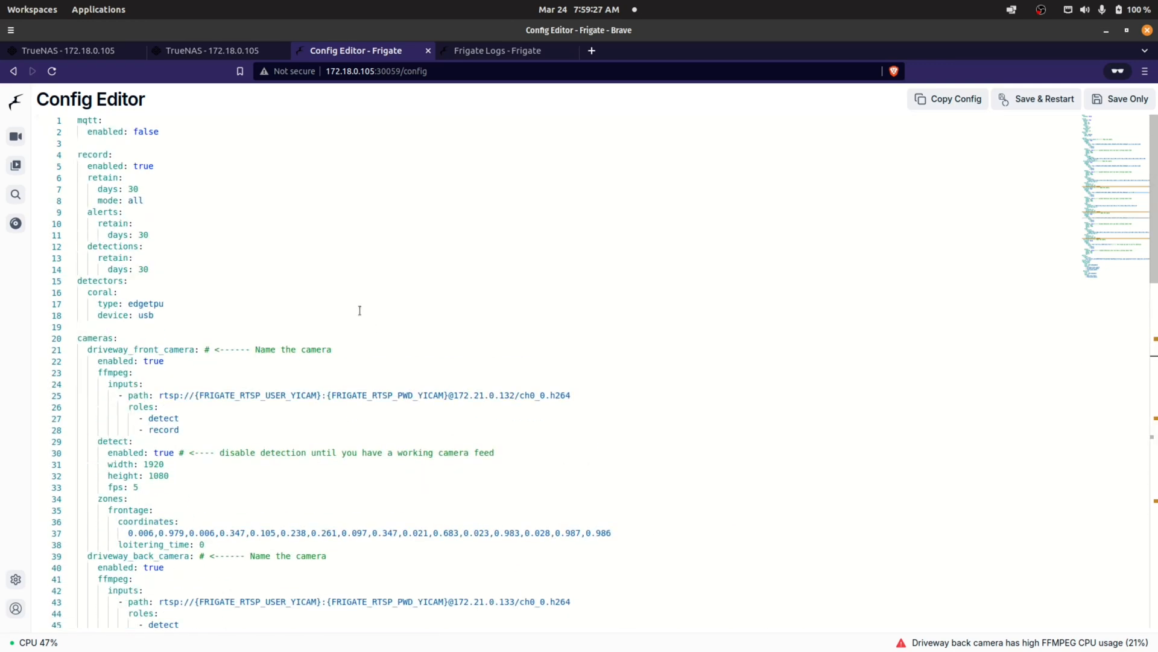
click(15, 137)
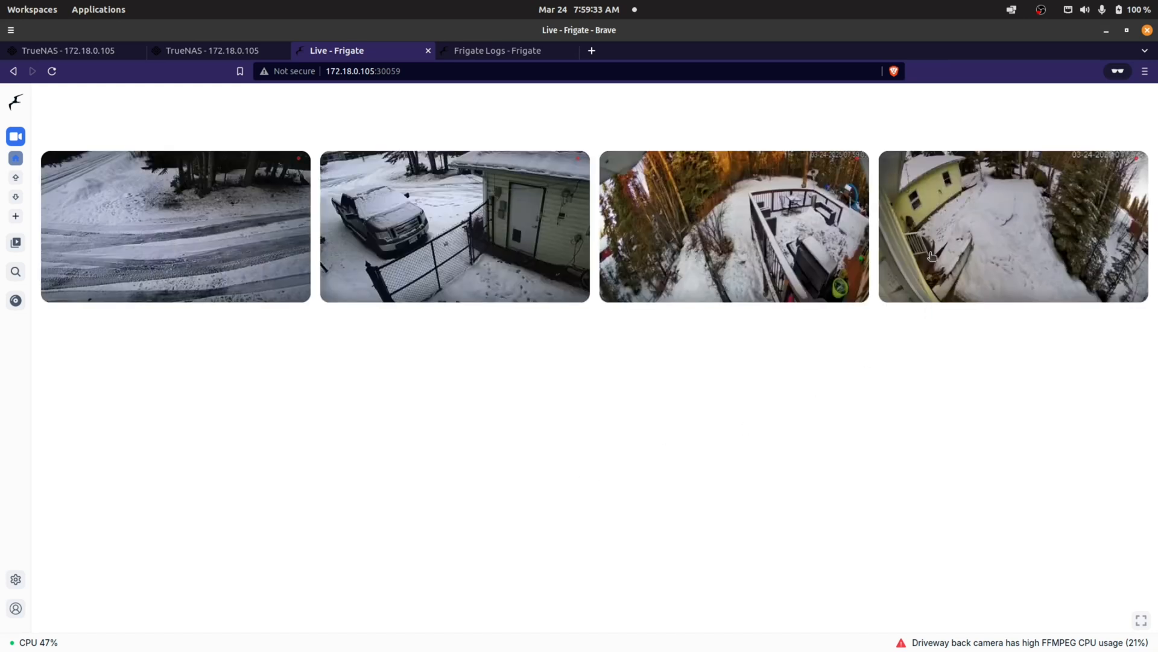
Switch to TrueNAS and check the media, config and cache datasets under tank/docker-app-data/frigate
click(97, 51)
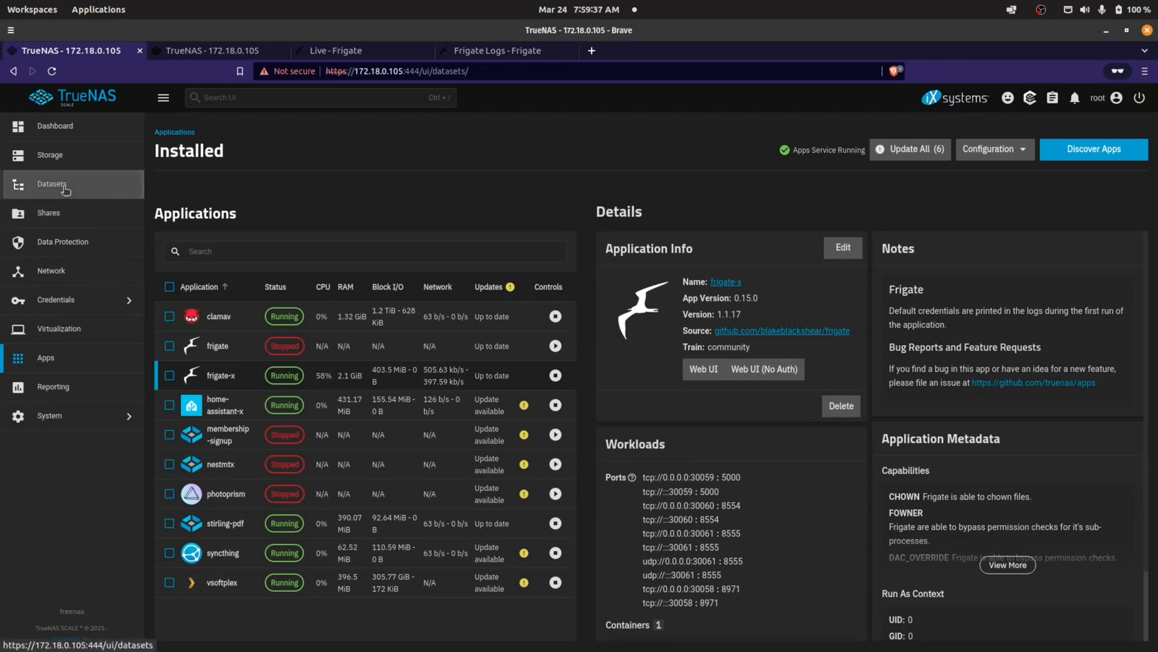
click(55, 184)
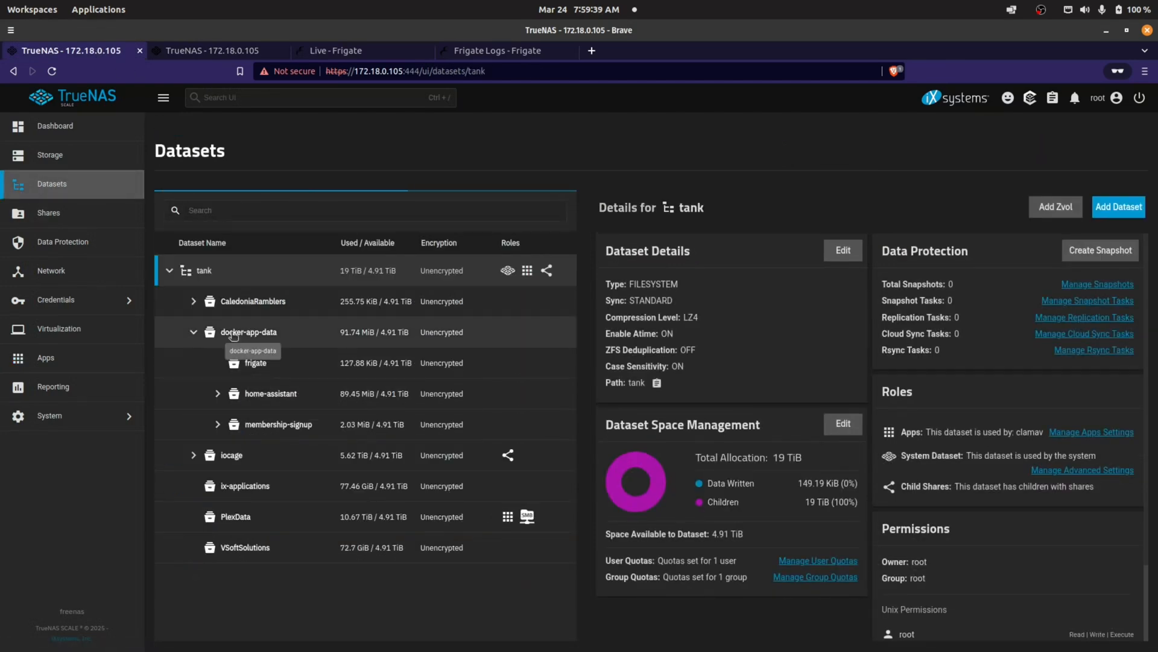
click(264, 362)
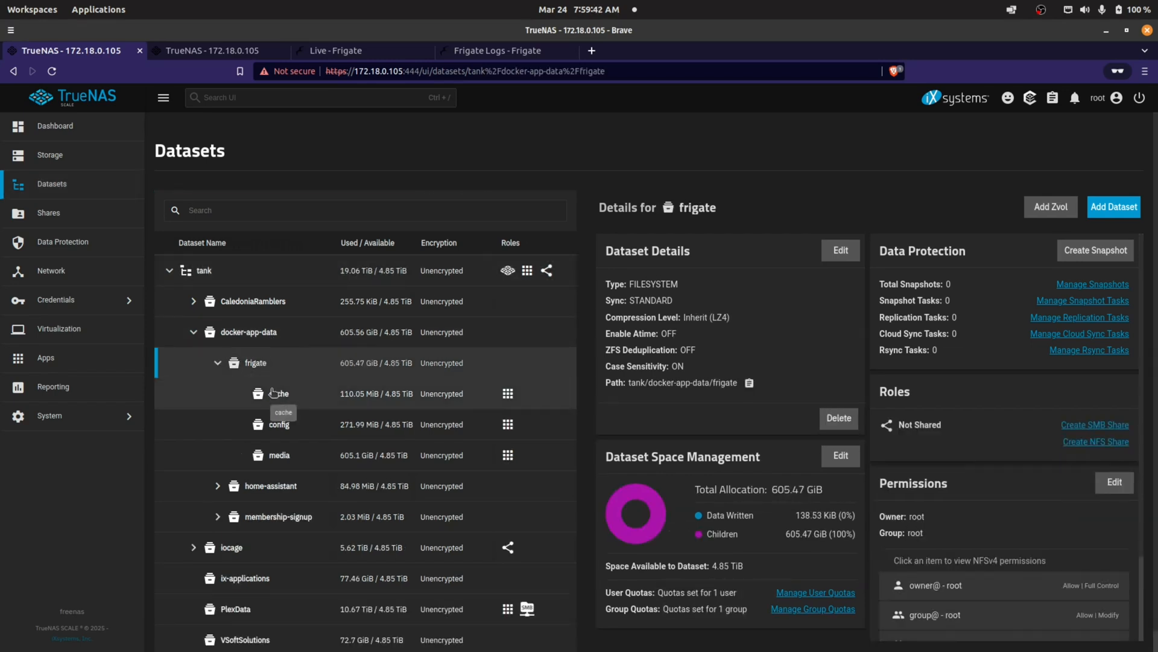
click(283, 455)
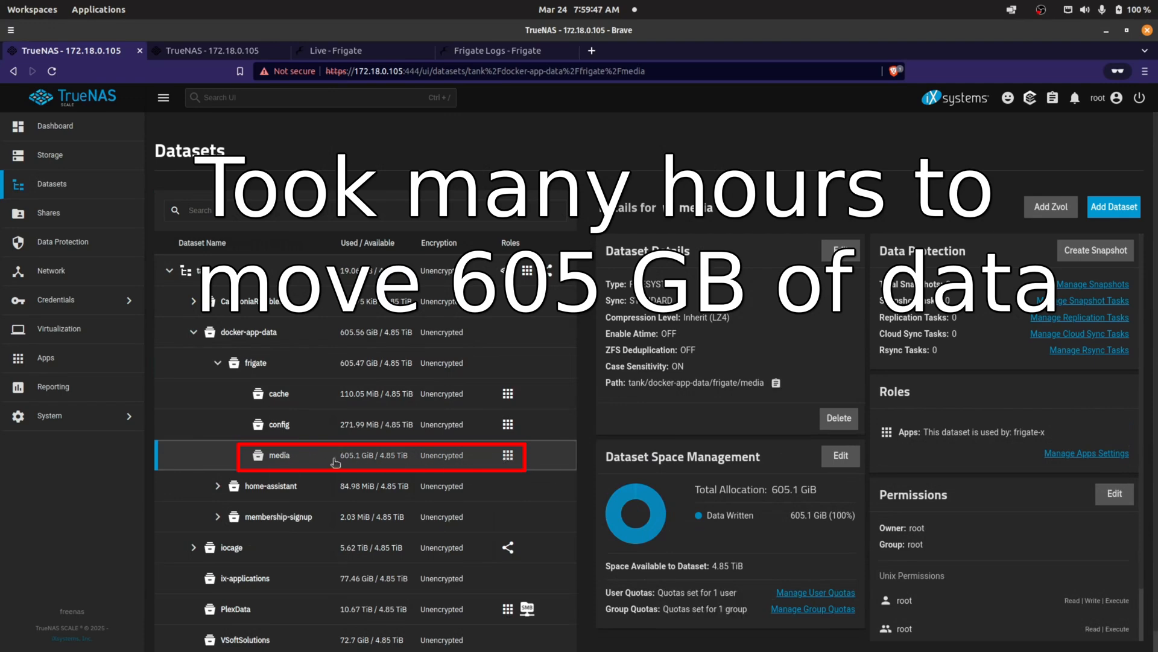
click(279, 425)
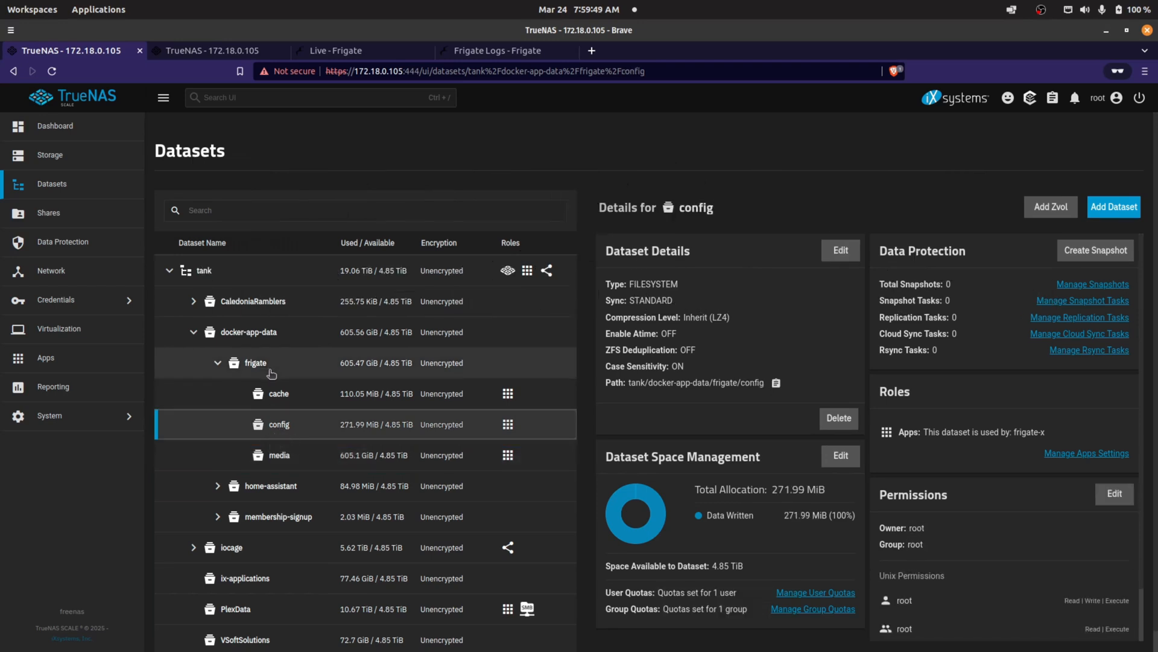
click(278, 395)
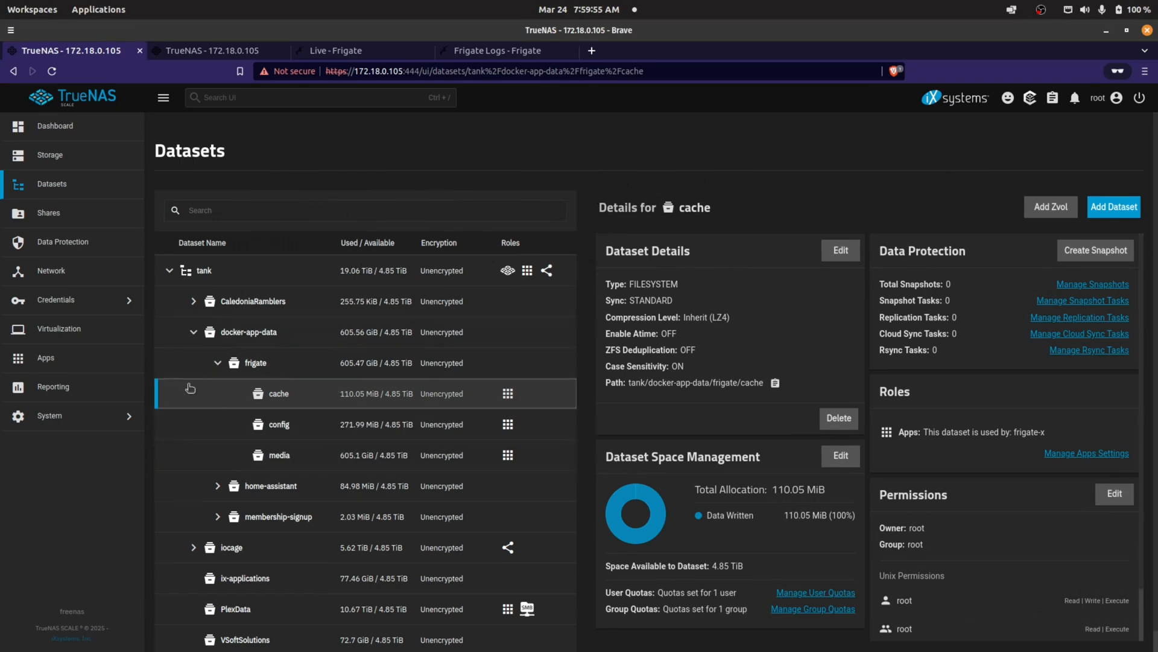
Open the installed frigate-x app's edit form and check the host paths of its config, media and cache storage
click(83, 367)
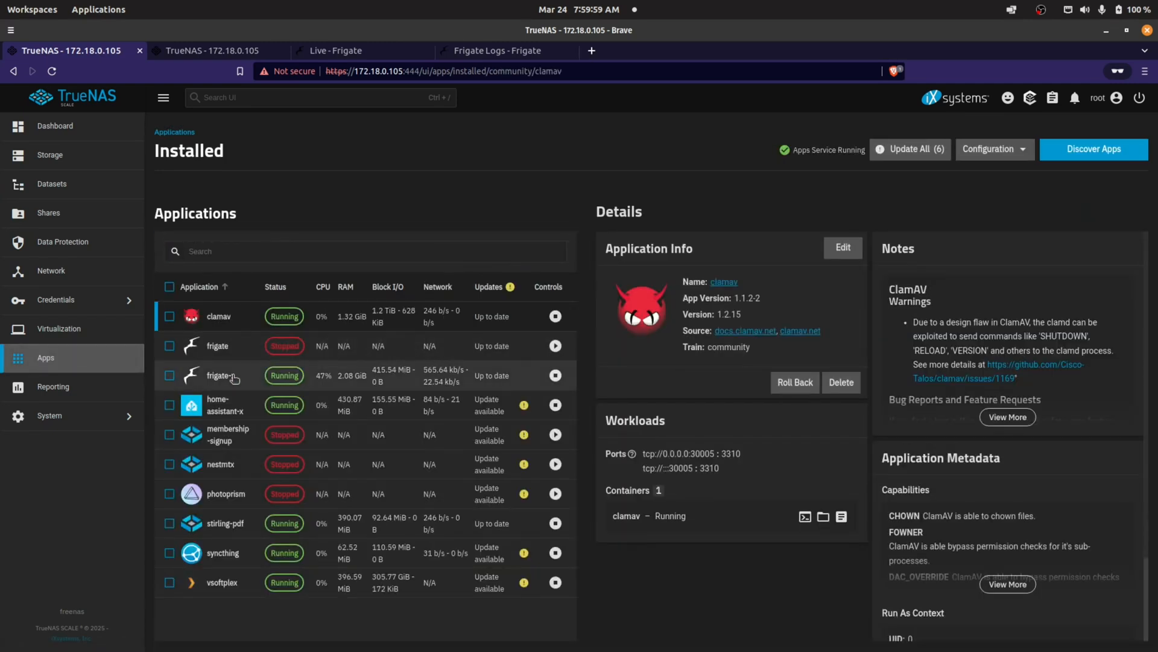
click(333, 372)
click(843, 247)
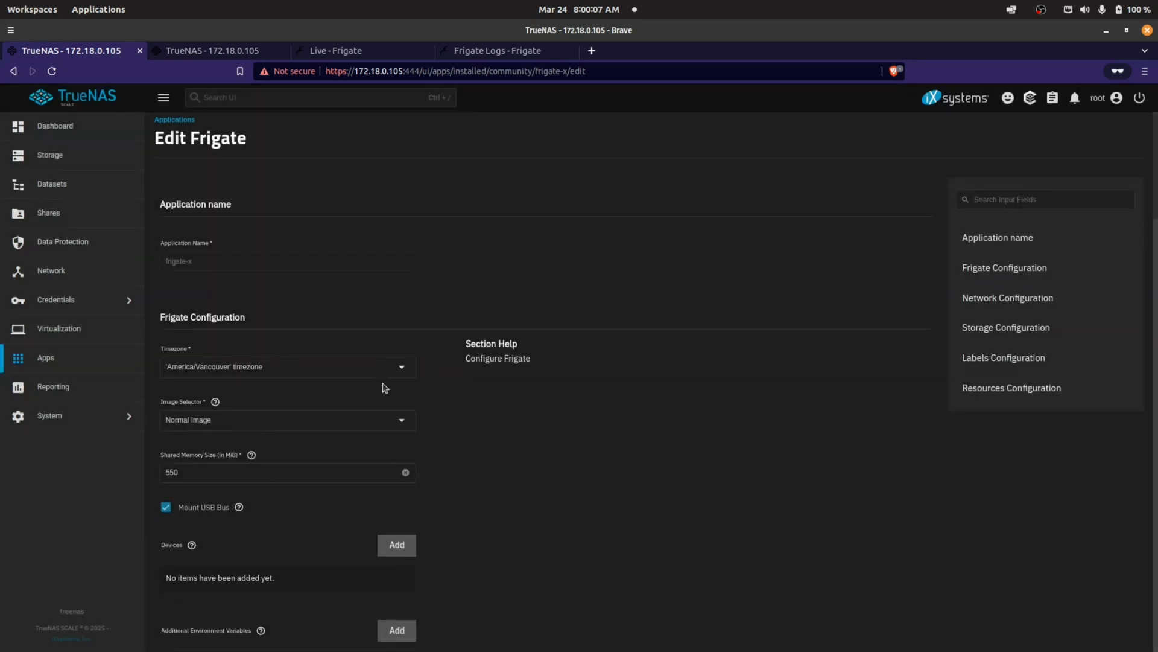
scroll(384, 387, down, 1)
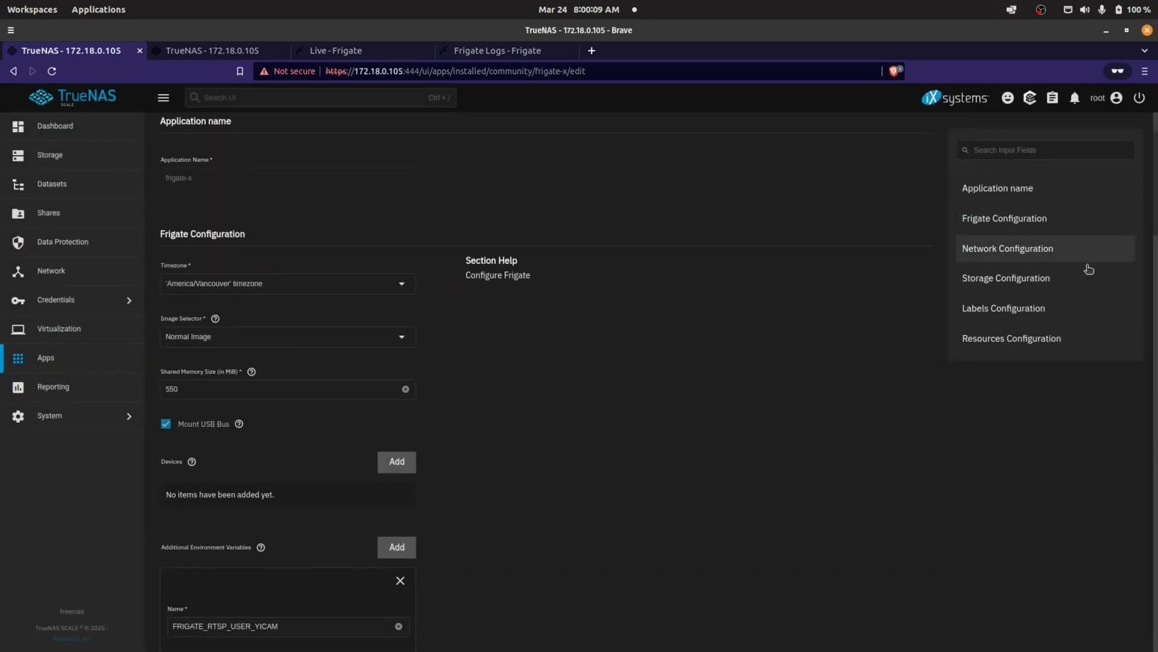
scroll(756, 347, down, 1)
scroll(756, 347, down, 1)
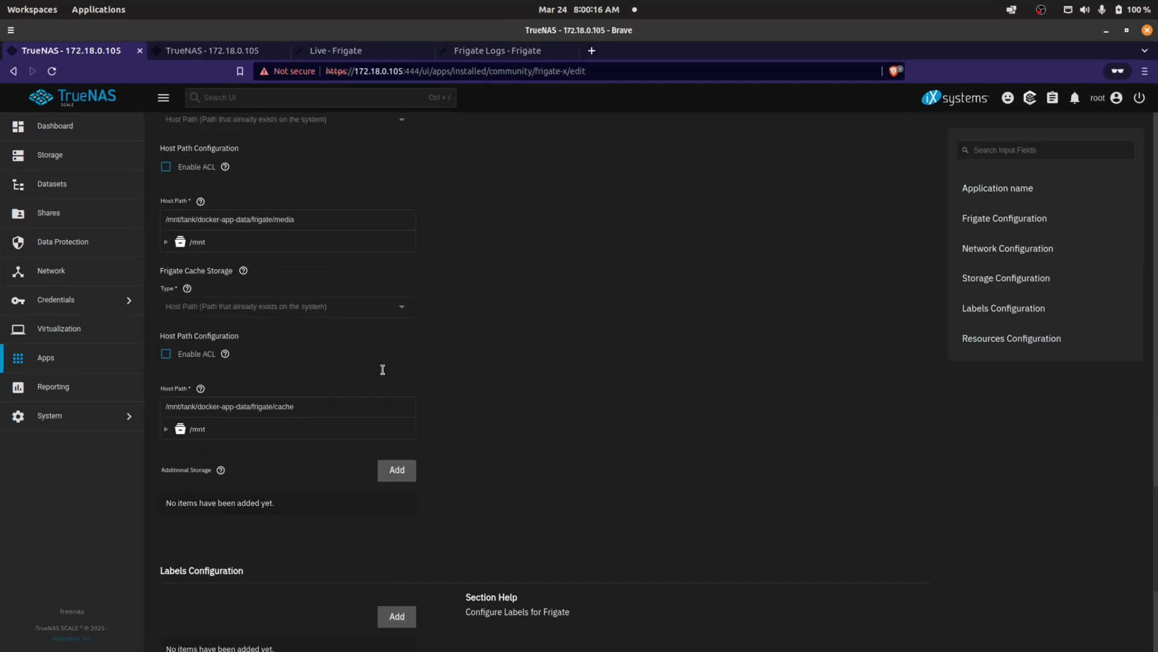
scroll(383, 370, up, 2)
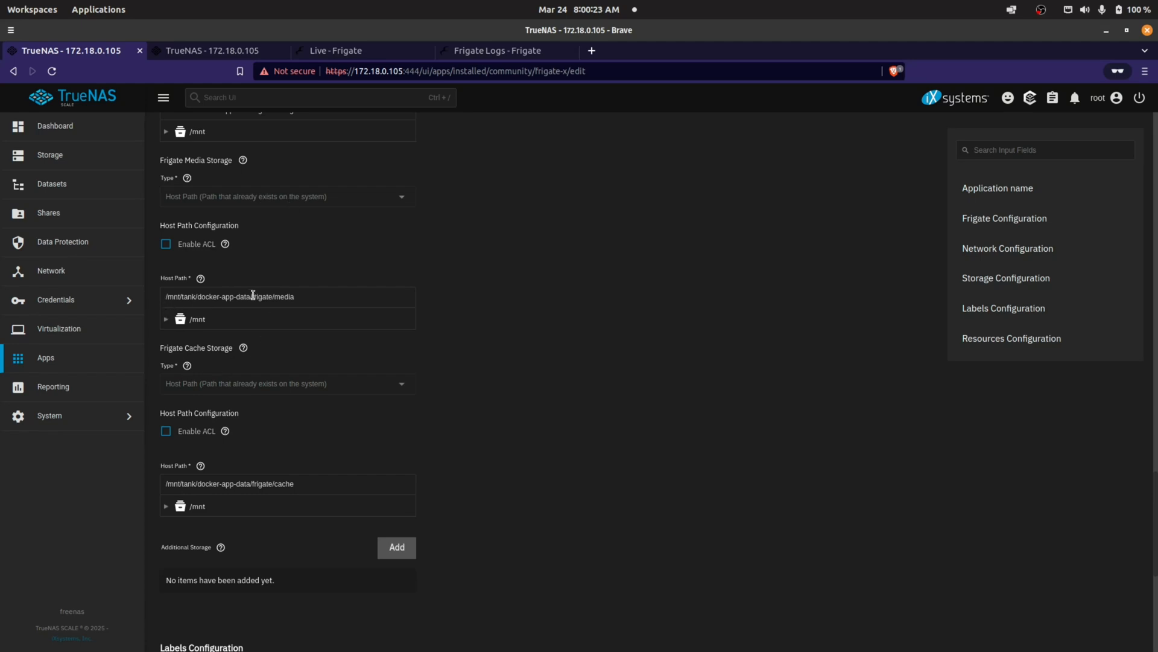
triple_click(312, 297)
click(302, 304)
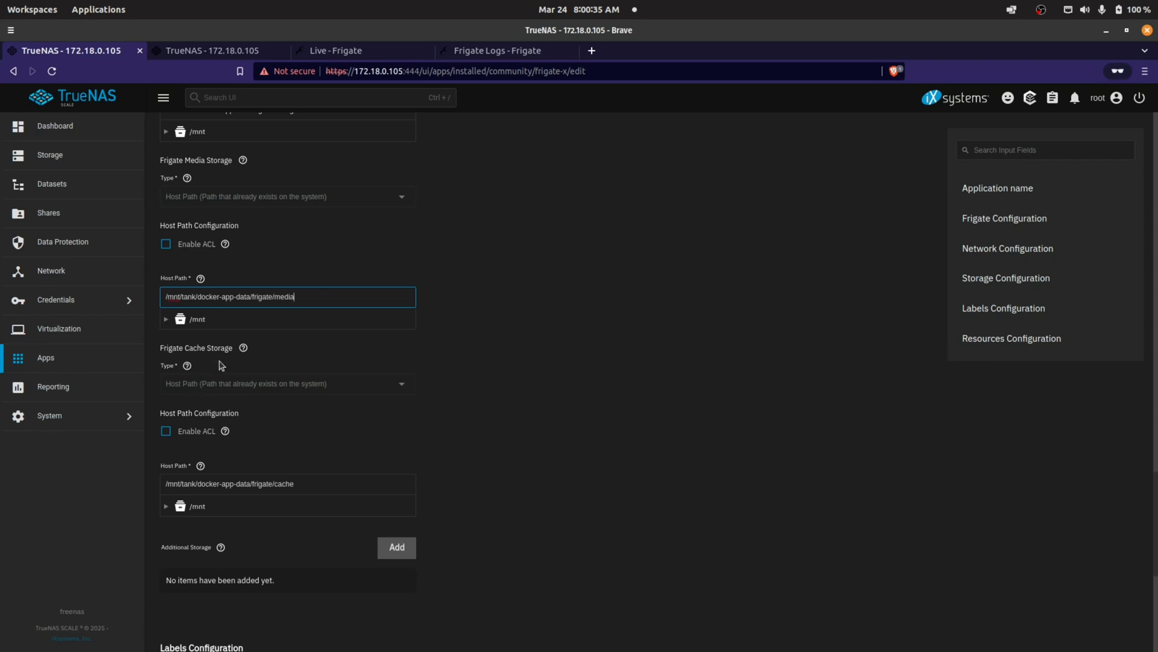
scroll(269, 283, up, 2)
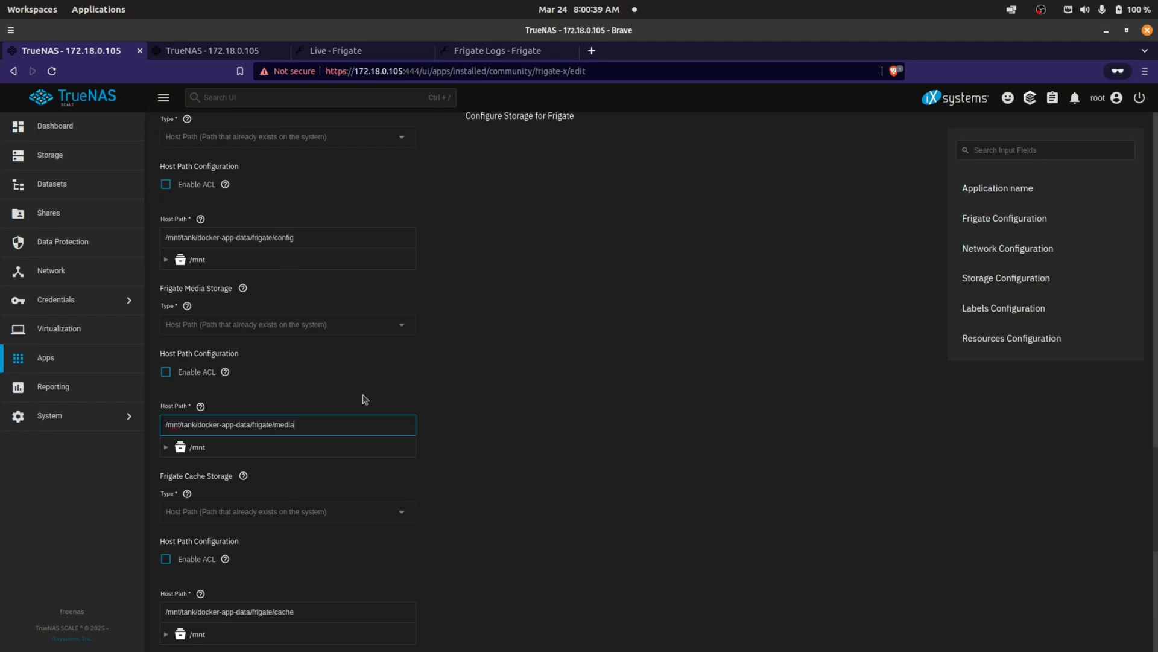
scroll(561, 414, down, 3)
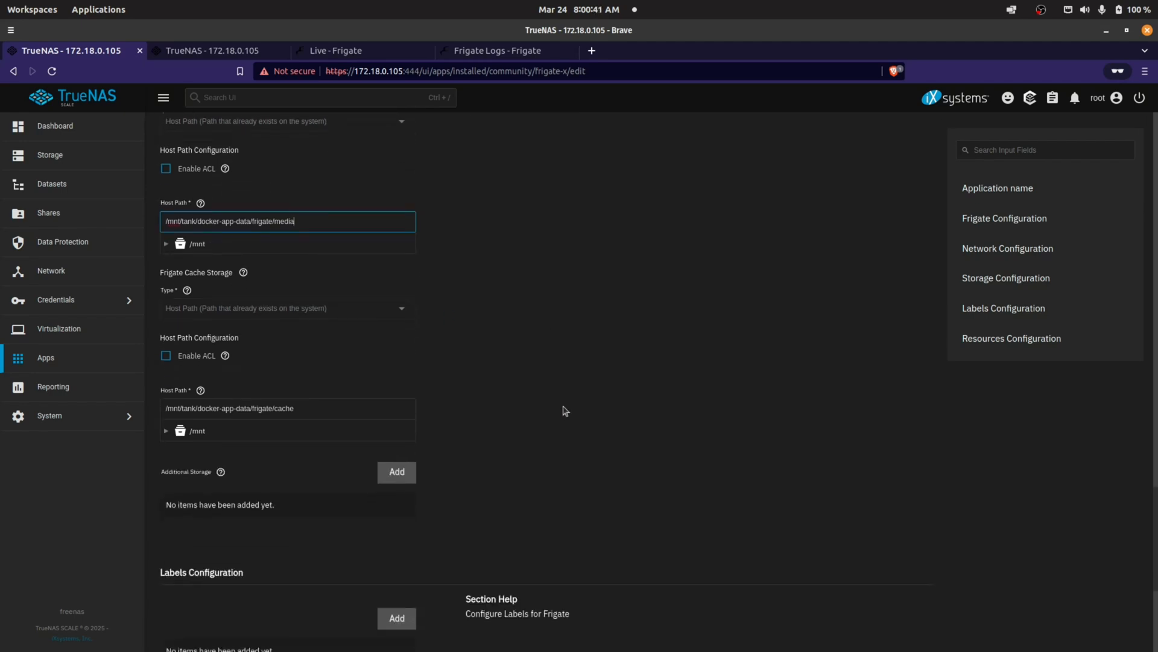
Review the remaining storage settings in the frigate-x edit form, return to the installed apps, and inspect frigate-x's details and workloads
scroll(567, 413, down, 2)
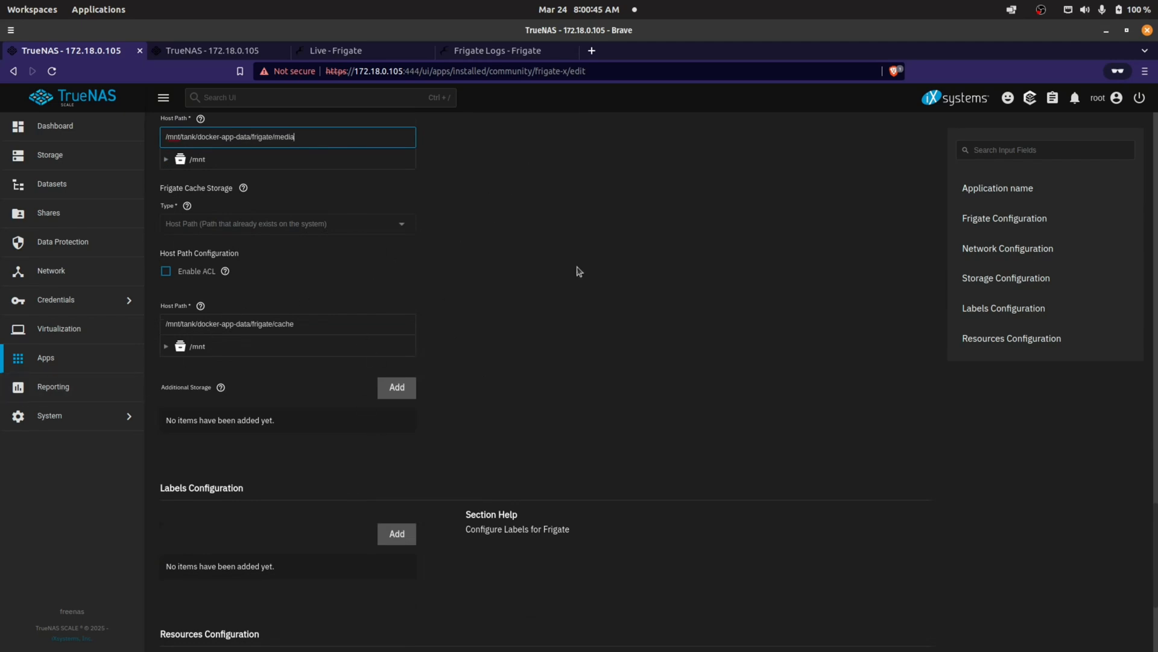
click(60, 360)
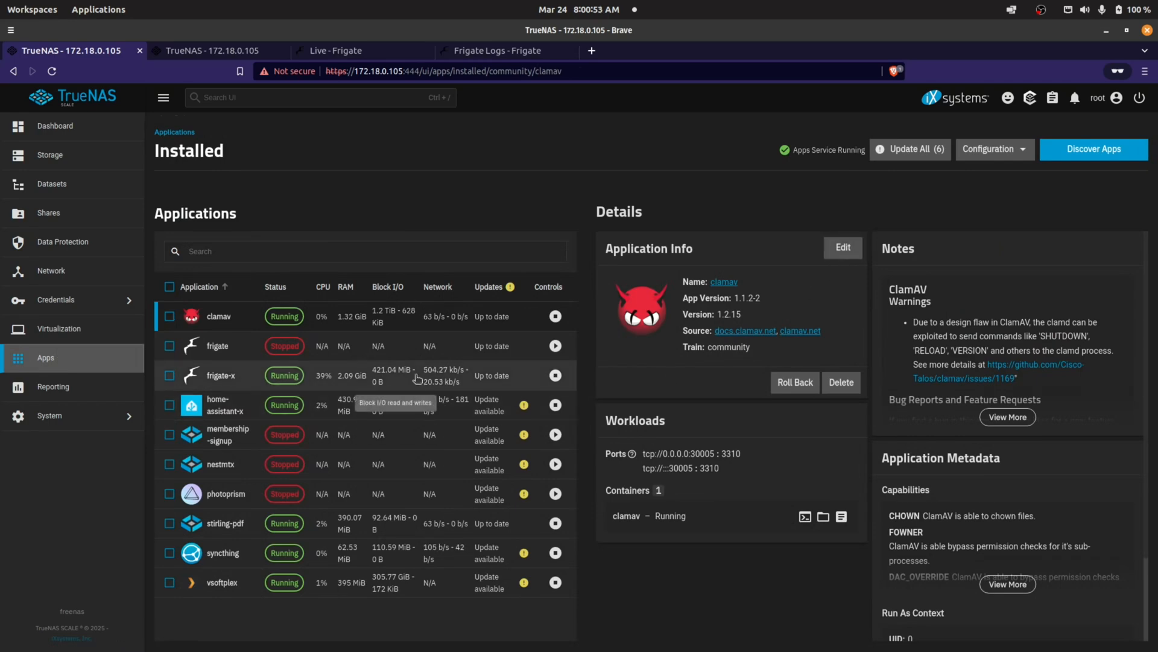
click(386, 377)
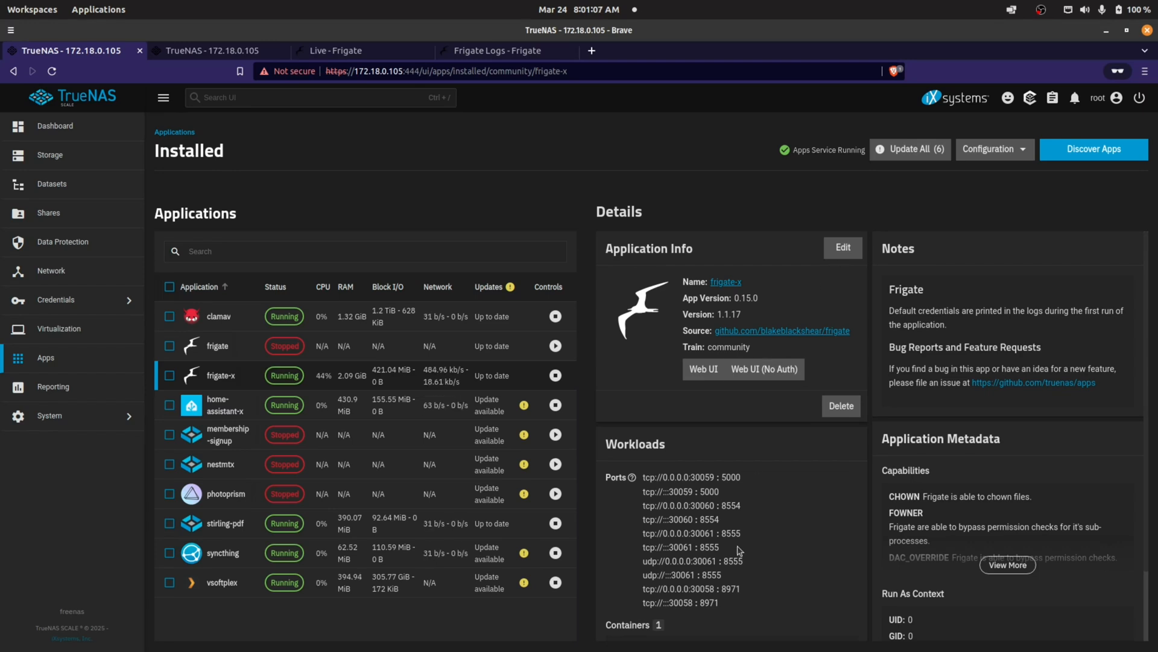
Switch to Frigate's Live view and check the camera feeds of all cameras, the Front_Yard group and the other camera group
click(200, 52)
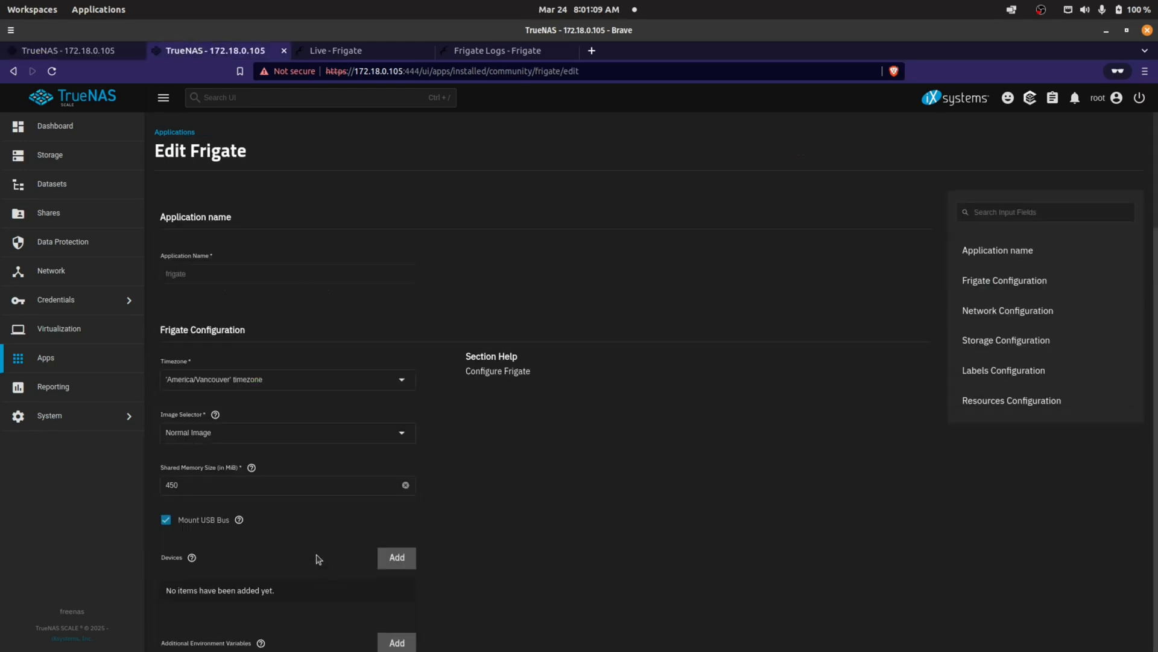
click(332, 51)
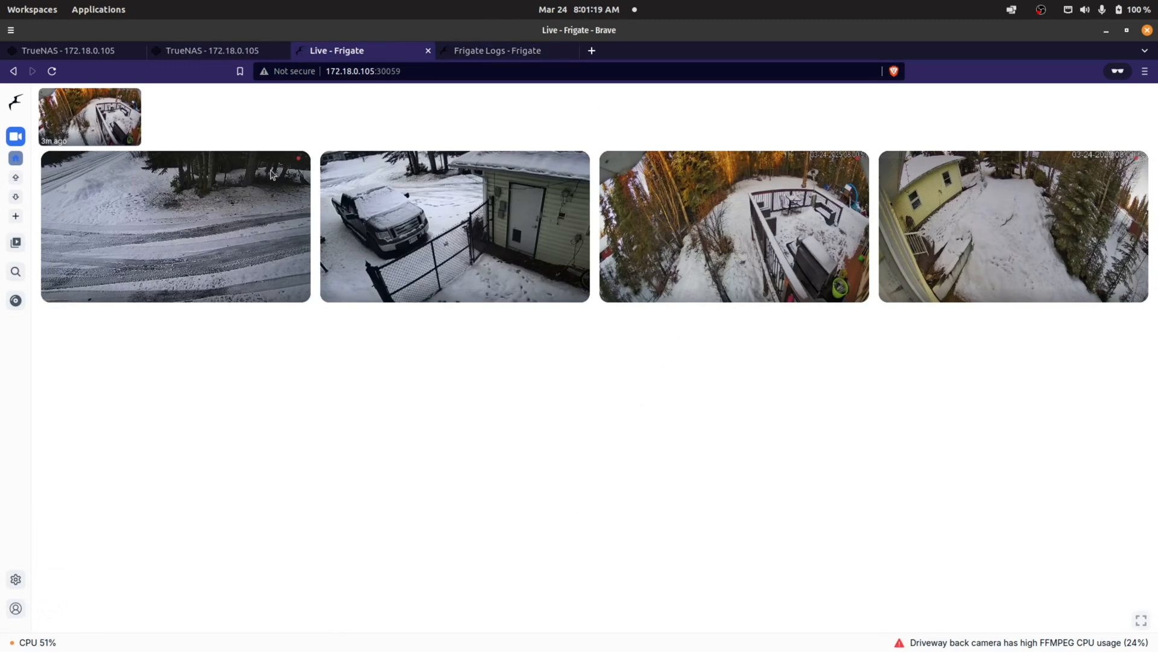
click(16, 178)
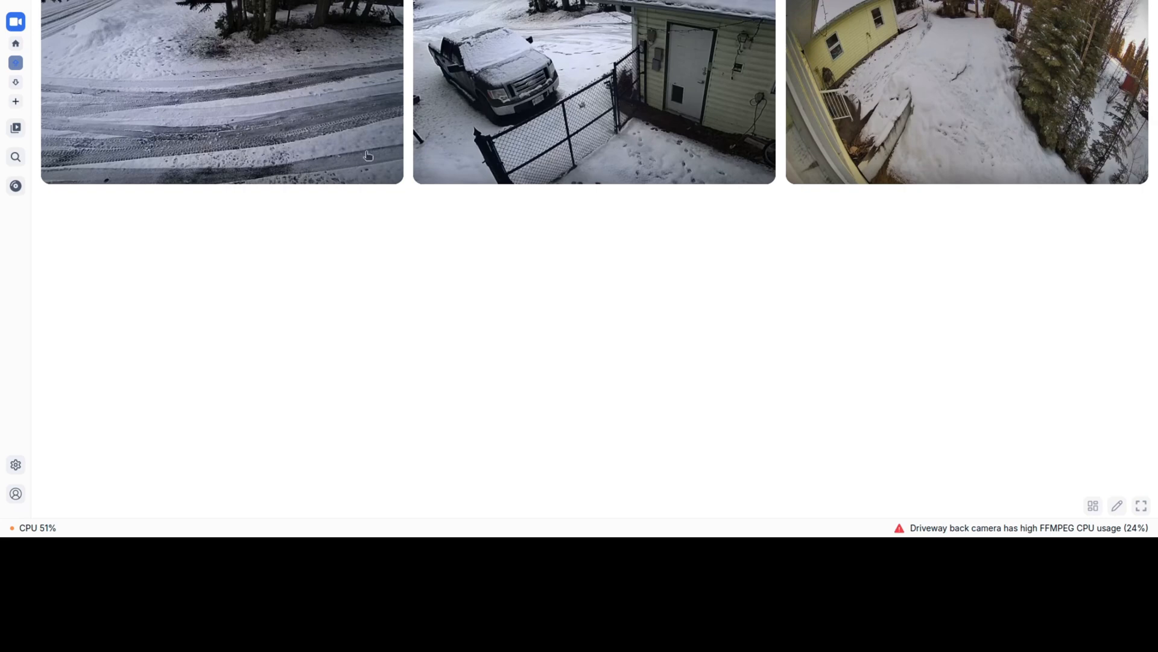
click(16, 84)
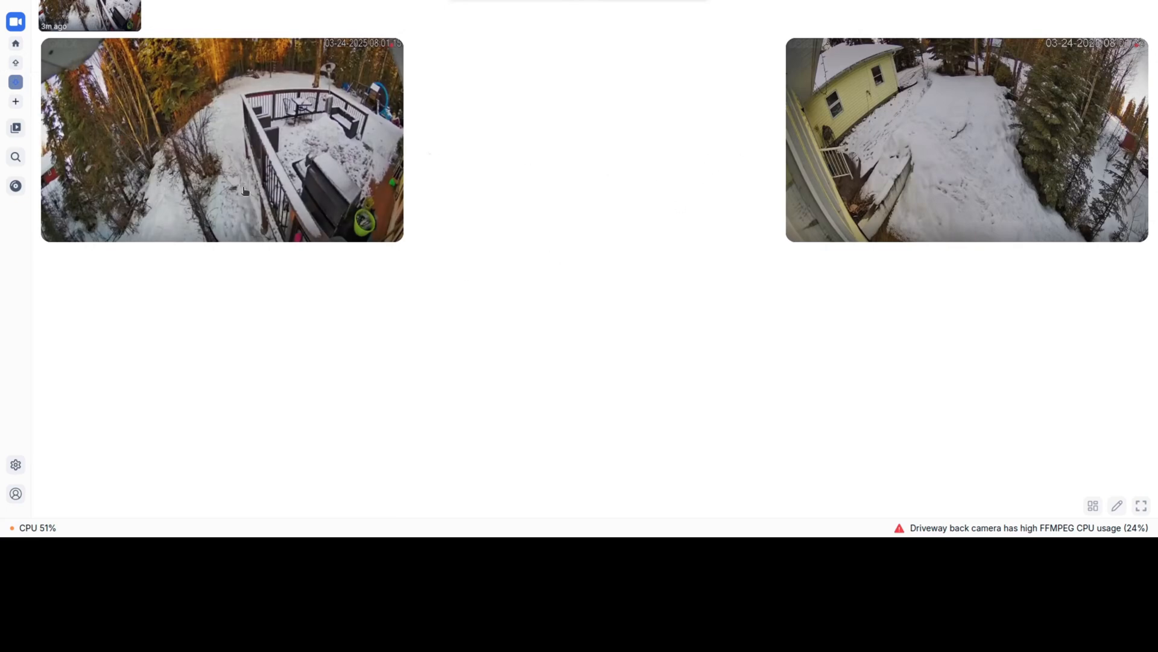
click(16, 63)
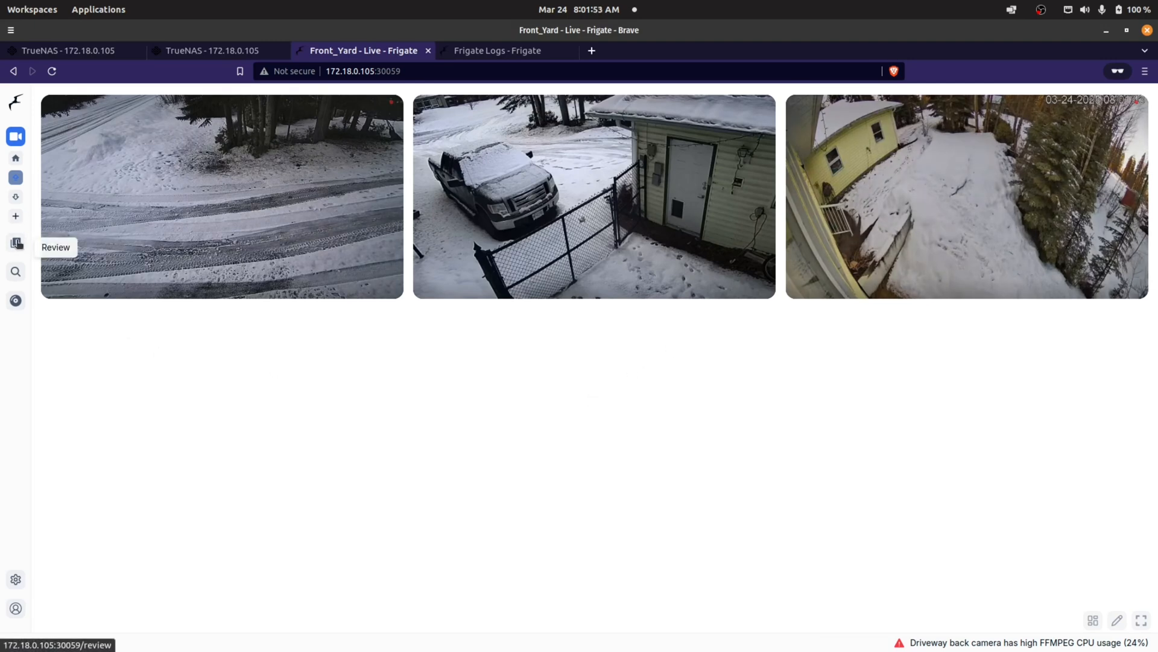
Review the migrated alerts from the last 24 hours, including the available filter options and the earlier part of the event timeline
click(16, 244)
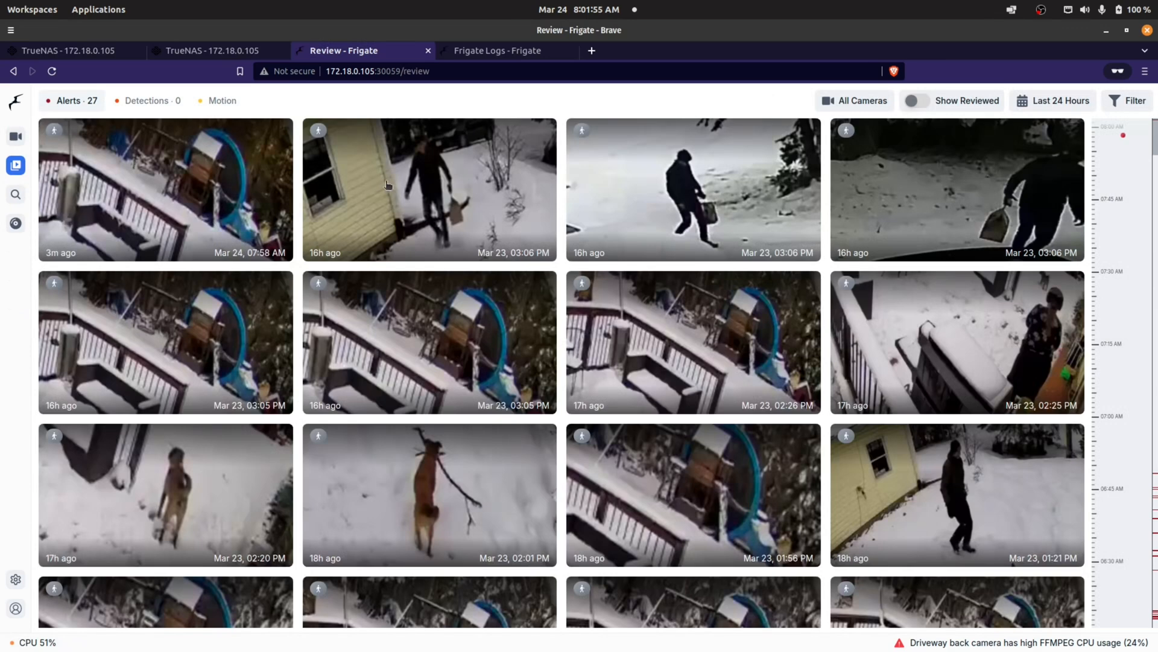
click(1126, 97)
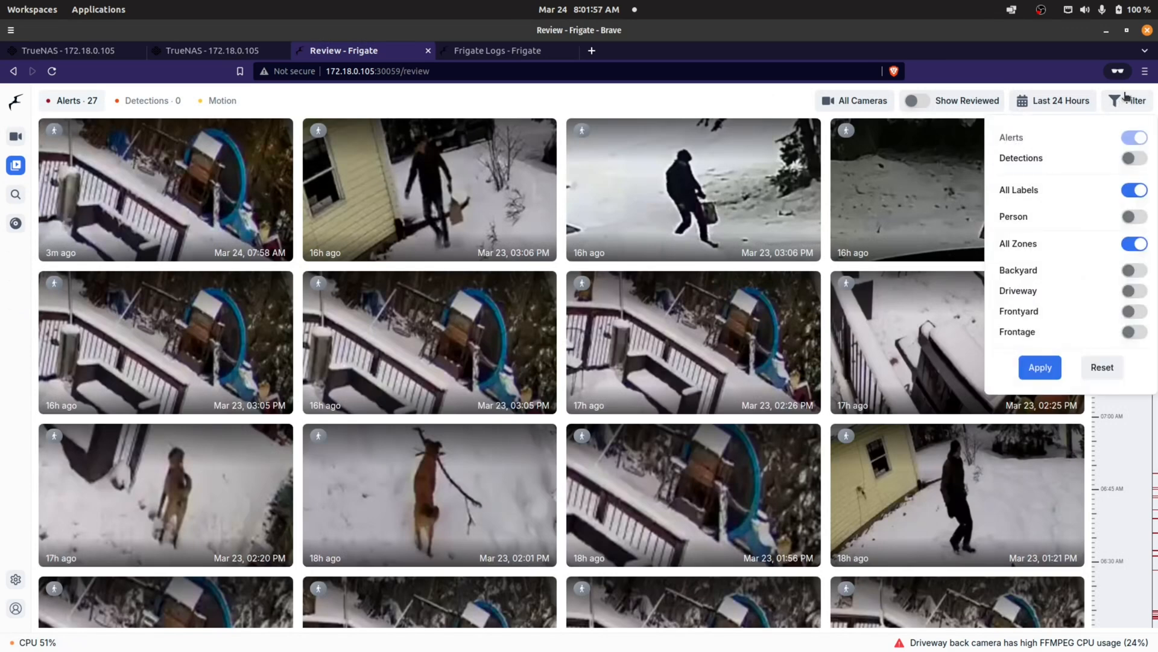
click(1126, 99)
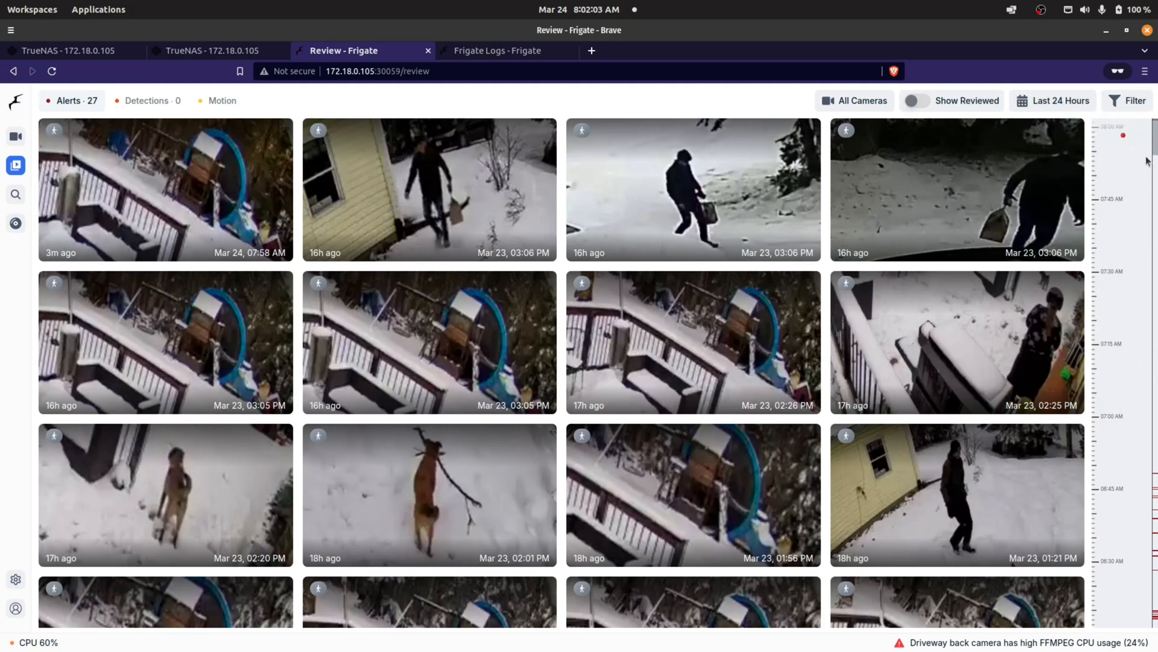
drag(1155, 143, 1125, 256)
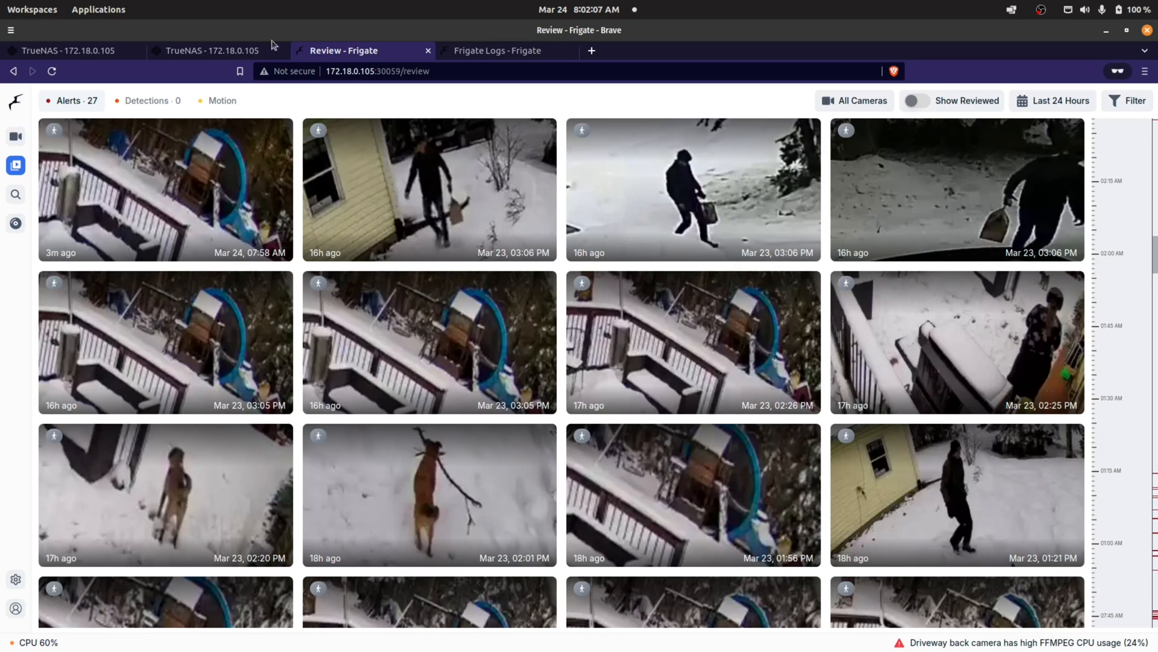
Show the motion review for all cameras and scrub its timeline back to about 06:59 AM and 05:52 AM
click(223, 100)
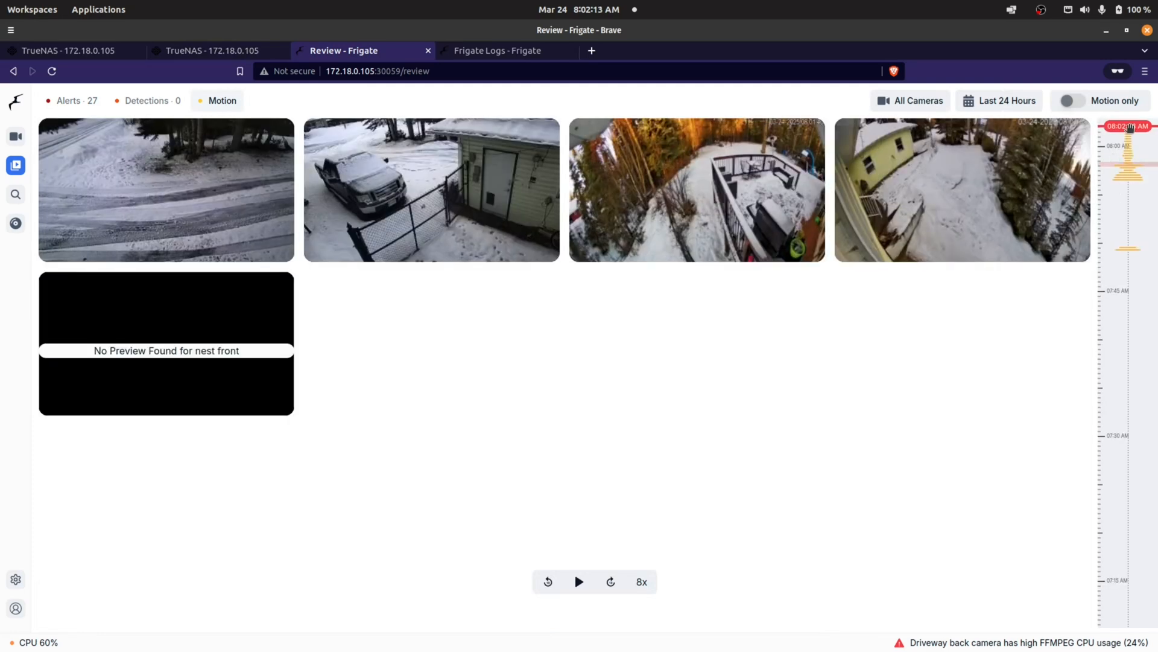
drag(1128, 127, 1078, 367)
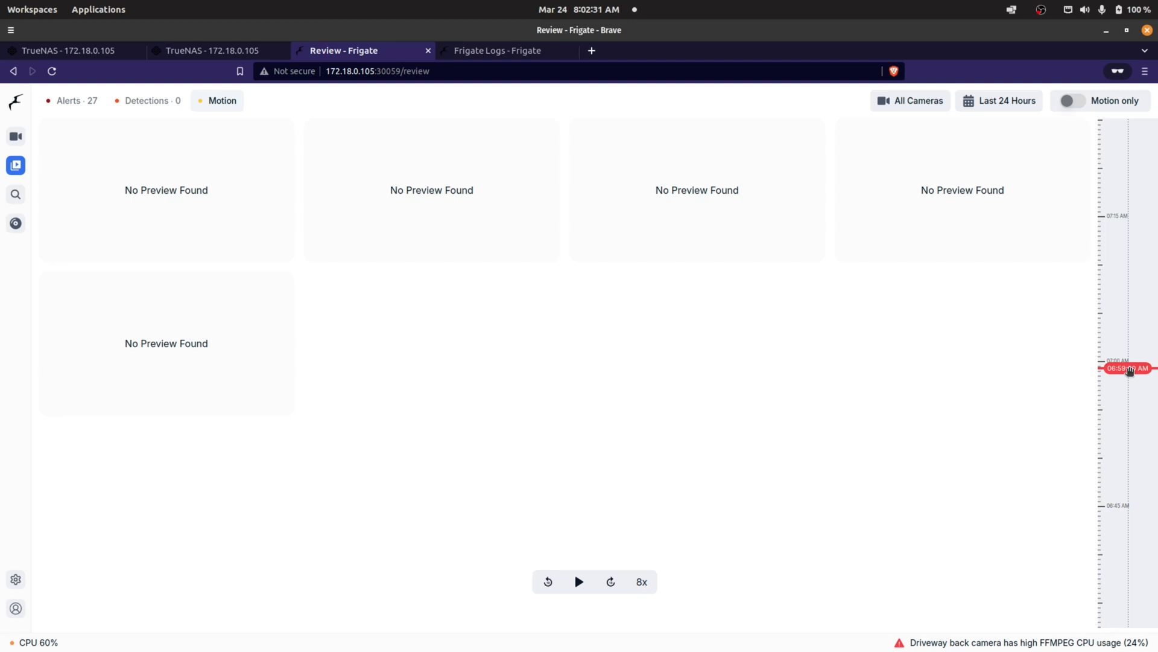
drag(1124, 362, 1077, 248)
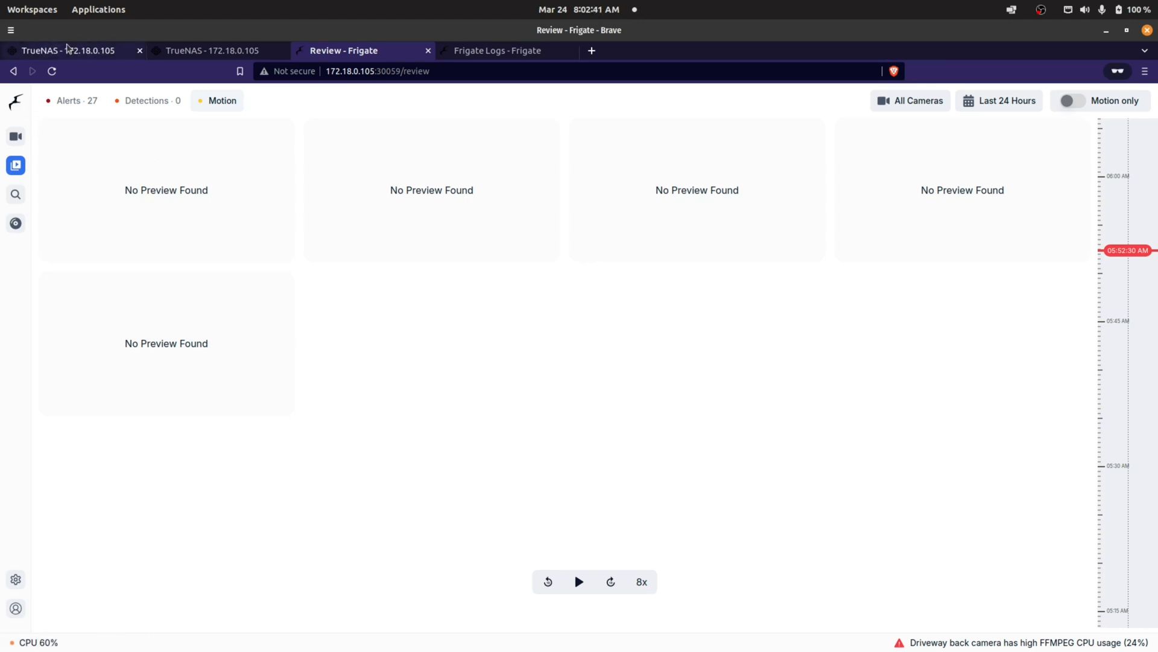
Switch to TrueNAS, check the datasets under tank/docker-app-data/frigate, and return to the installed apps
click(68, 52)
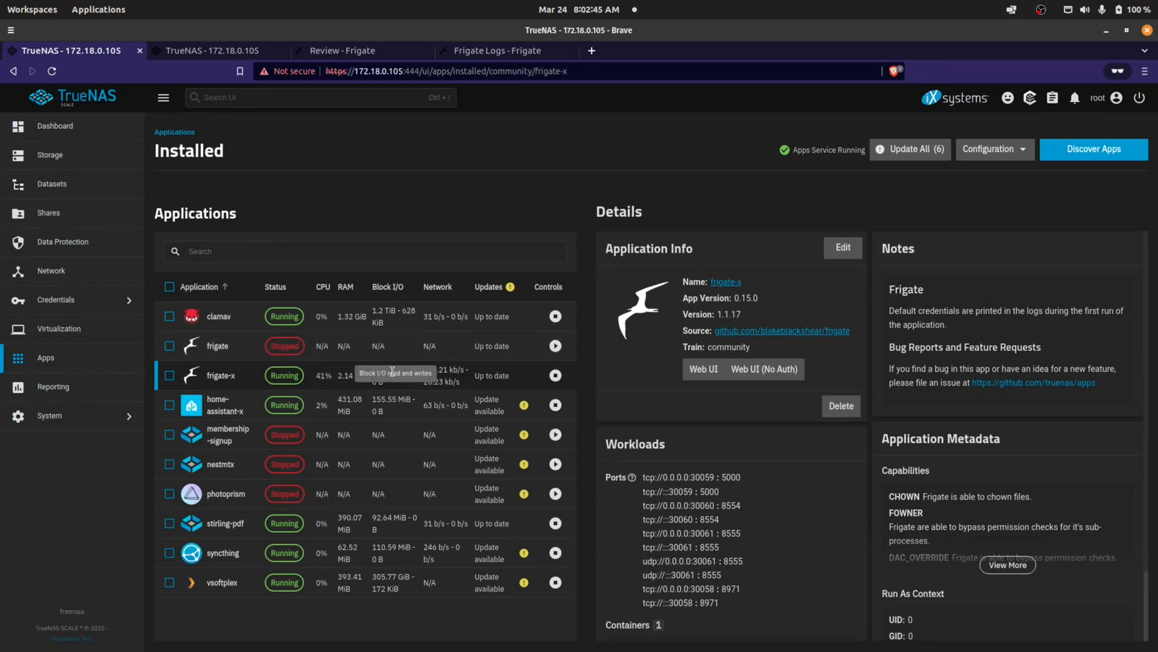
click(101, 192)
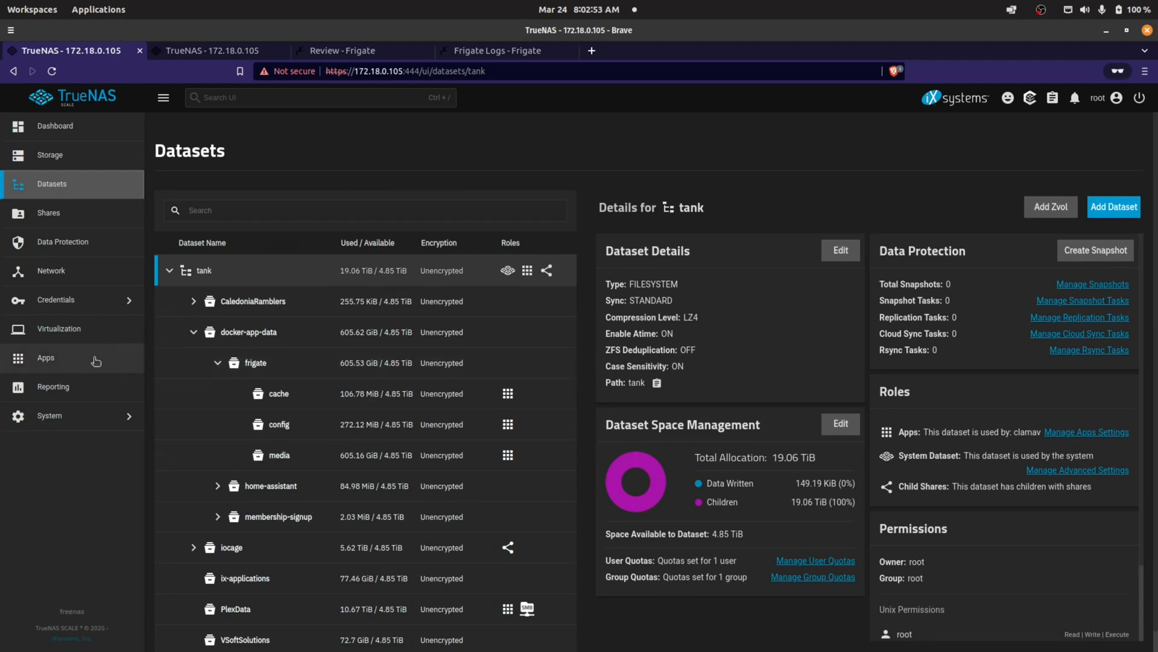
click(114, 360)
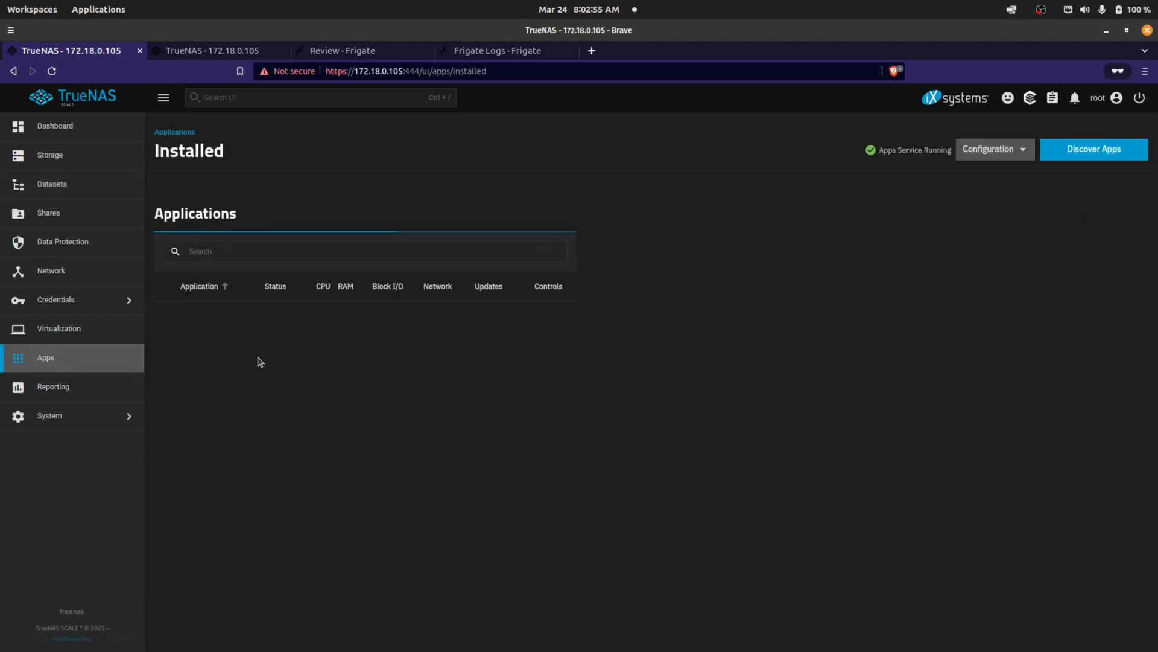